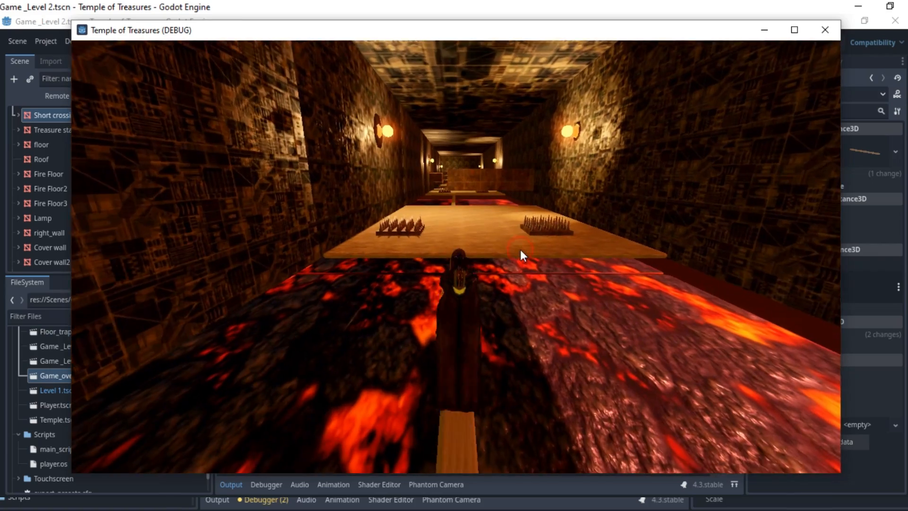
Step: Walk the game character forward over the lava and past the floor spikes towards the big wall trap
{"action": "key", "text": "w"}
{"action": "key", "text": "w"}
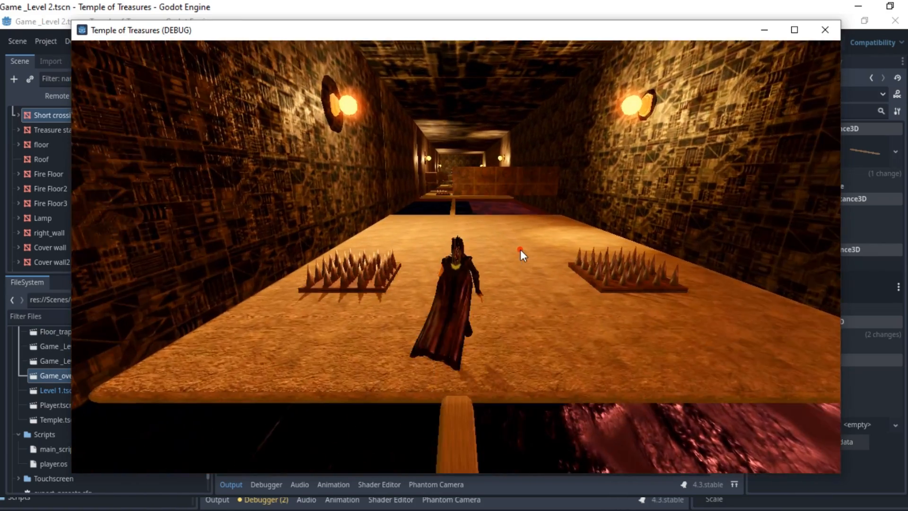
{"action": "key", "text": "w"}
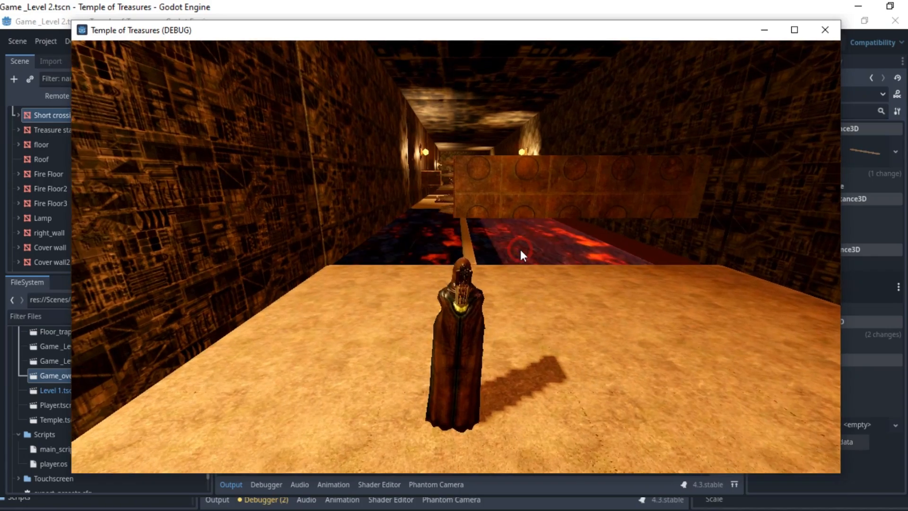
{"action": "key", "text": "w"}
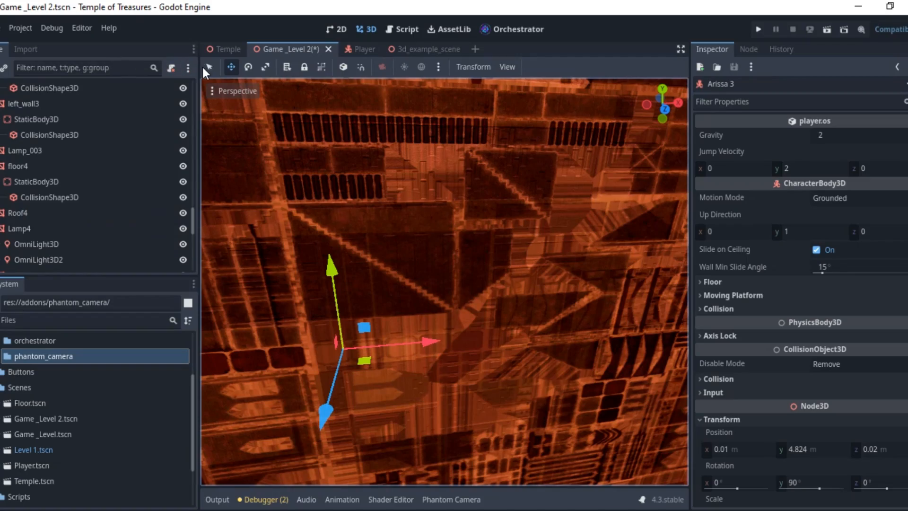
Step: Select the big trap and slide it out of the corridor wall to a Y position of about -18.4 m
{"action": "left_click", "coordinate": [208, 67]}
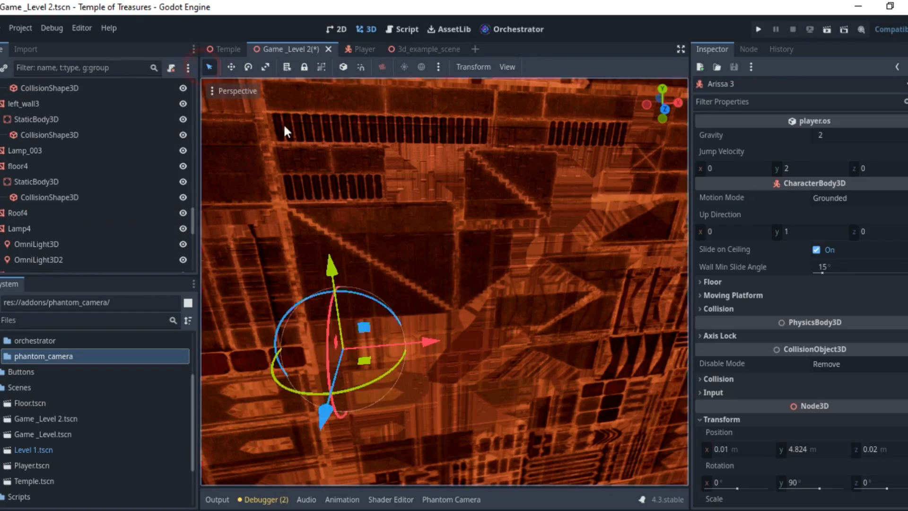
{"action": "scroll", "coordinate": [451, 246], "scroll_direction": "down", "scroll_amount": 10}
{"action": "left_click", "coordinate": [480, 314]}
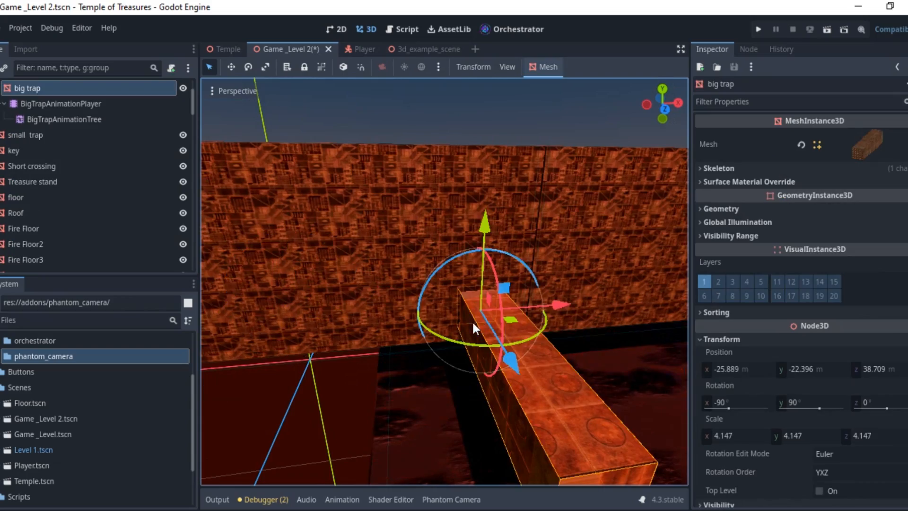
{"action": "middle_click_drag", "start_coordinate": [472, 320], "coordinate": [449, 284]}
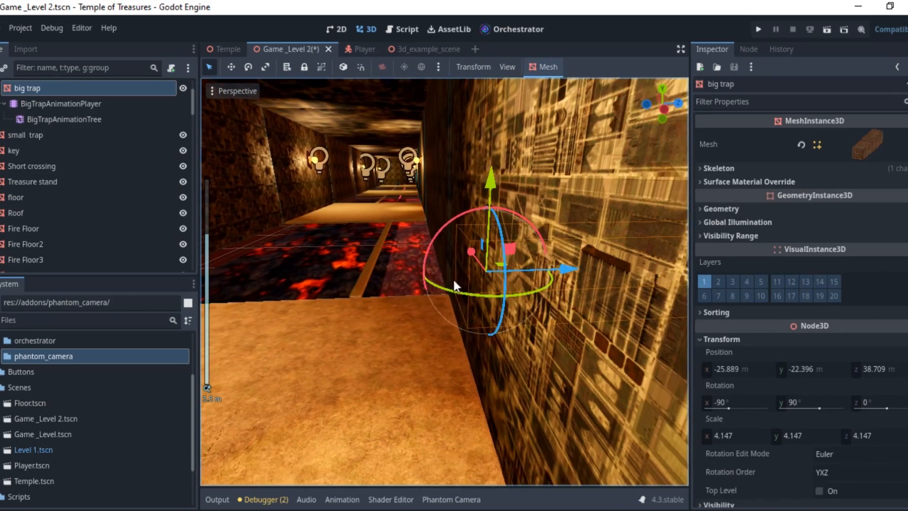
{"action": "left_click_drag", "start_coordinate": [558, 264], "coordinate": [524, 275]}
{"action": "scroll", "coordinate": [524, 274], "scroll_direction": "up", "scroll_amount": 5}
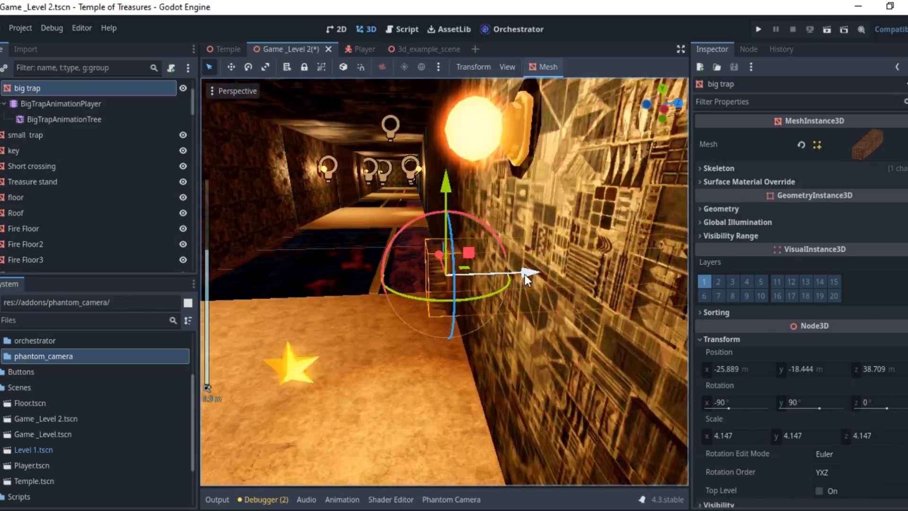
Step: Move the big trap along the corridor wall to a Z position of about 29.8 m
{"action": "middle_click_drag", "start_coordinate": [524, 275], "coordinate": [429, 251]}
{"action": "left_click", "coordinate": [375, 281]}
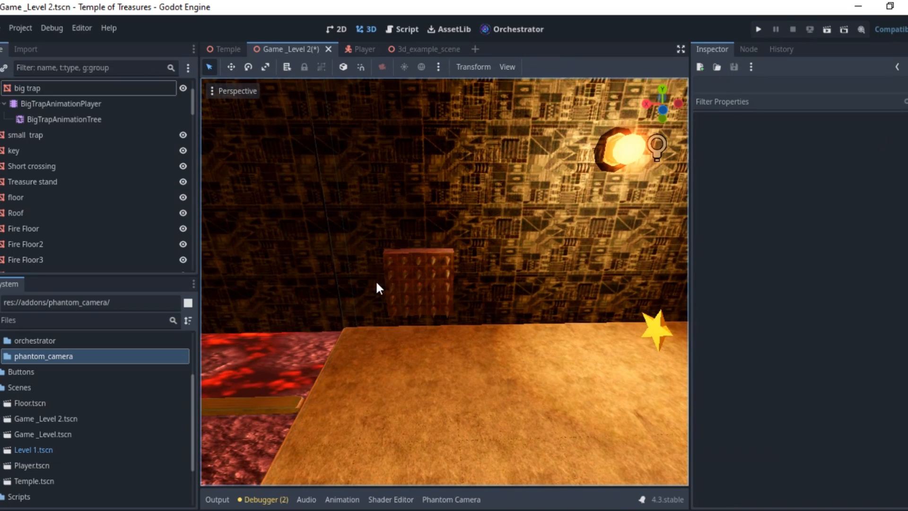
{"action": "left_click", "coordinate": [404, 282]}
{"action": "left_click_drag", "start_coordinate": [341, 286], "coordinate": [418, 295]}
{"action": "scroll", "coordinate": [418, 294], "scroll_direction": "down", "scroll_amount": 3}
{"action": "middle_click_drag", "start_coordinate": [416, 263], "coordinate": [466, 272]}
{"action": "scroll", "coordinate": [352, 286], "scroll_direction": "down", "scroll_amount": 3}
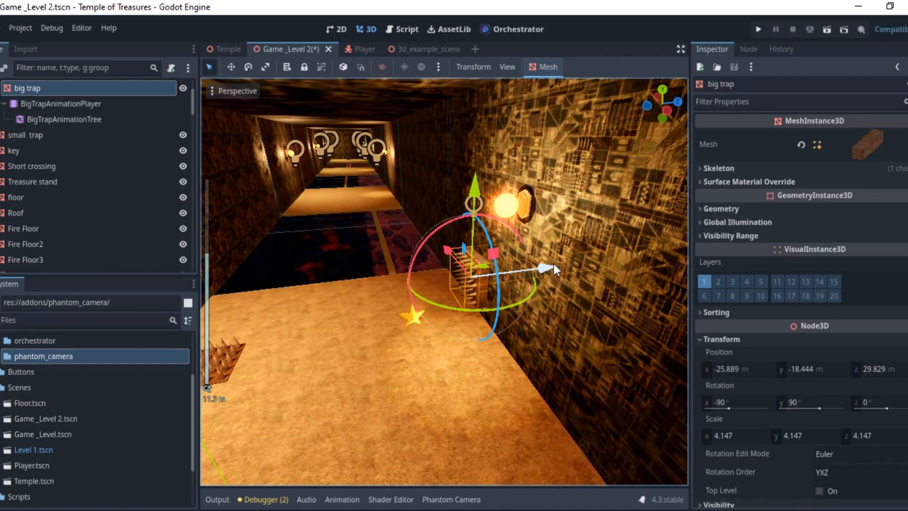
Step: Slide the big trap across the corridor to about -1.2 m in Y, and back to about -12.3 m
{"action": "left_click_drag", "start_coordinate": [548, 265], "coordinate": [554, 295]}
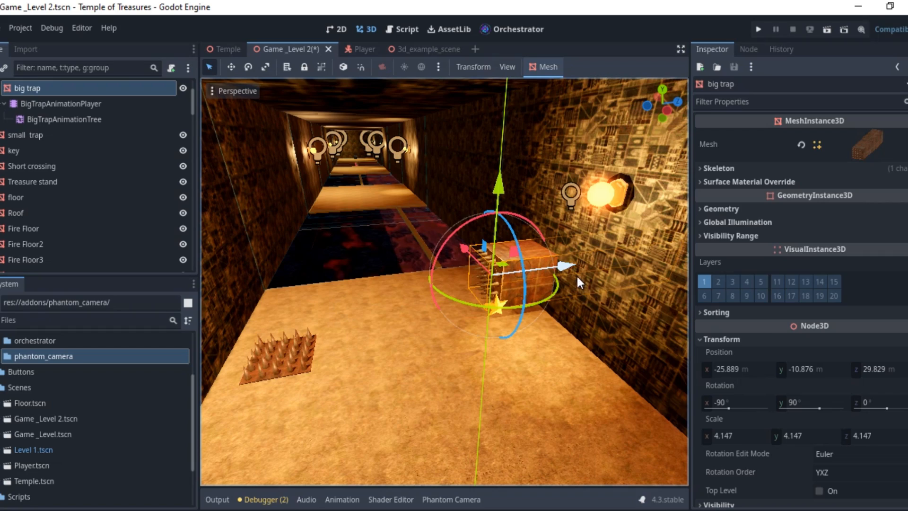
{"action": "left_click_drag", "start_coordinate": [570, 267], "coordinate": [548, 275]}
{"action": "scroll", "coordinate": [581, 278], "scroll_direction": "up", "scroll_amount": 6}
{"action": "middle_click_drag", "start_coordinate": [586, 283], "coordinate": [453, 296]}
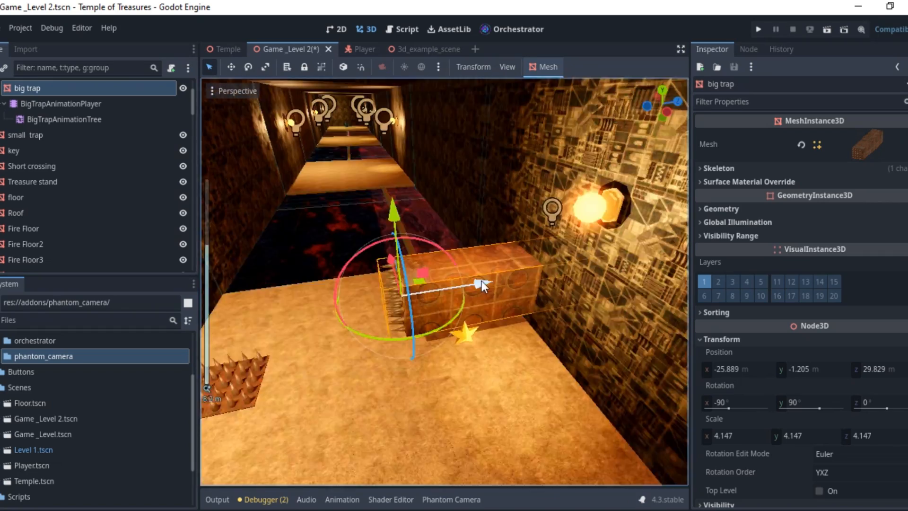
{"action": "scroll", "coordinate": [481, 281], "scroll_direction": "up", "scroll_amount": 6}
{"action": "middle_click_drag", "start_coordinate": [482, 280], "coordinate": [573, 272]}
{"action": "scroll", "coordinate": [435, 310], "scroll_direction": "down", "scroll_amount": 5}
{"action": "left_click_drag", "start_coordinate": [435, 309], "coordinate": [481, 272]}
{"action": "scroll", "coordinate": [25, 92], "scroll_direction": "up", "scroll_amount": 3}
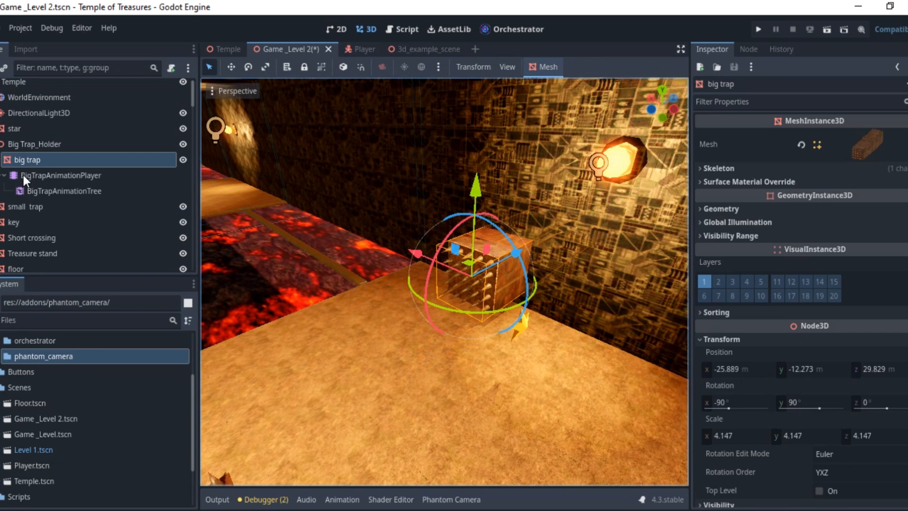
Step: Examine the Big Trap_Holder, big trap and BigTrapAnimationPlayer nodes, including the player's animation tracks
{"action": "left_click", "coordinate": [28, 145]}
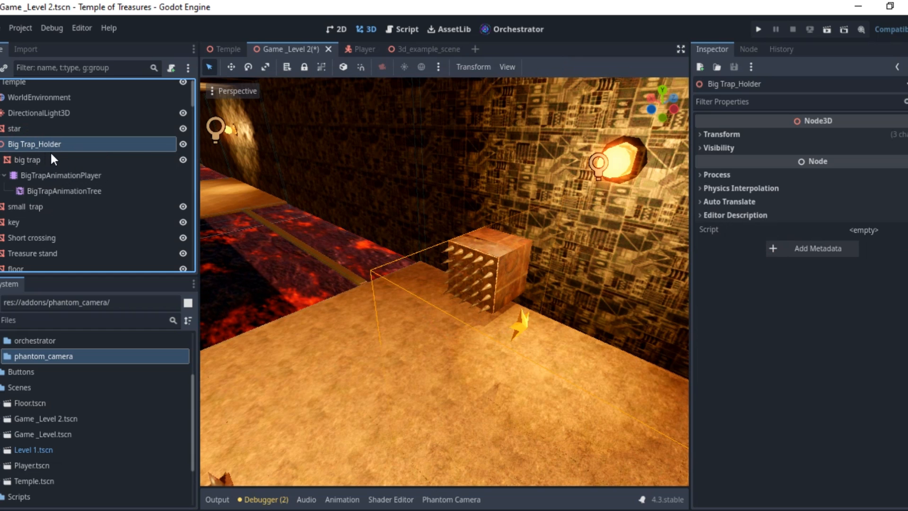
{"action": "left_click", "coordinate": [26, 159]}
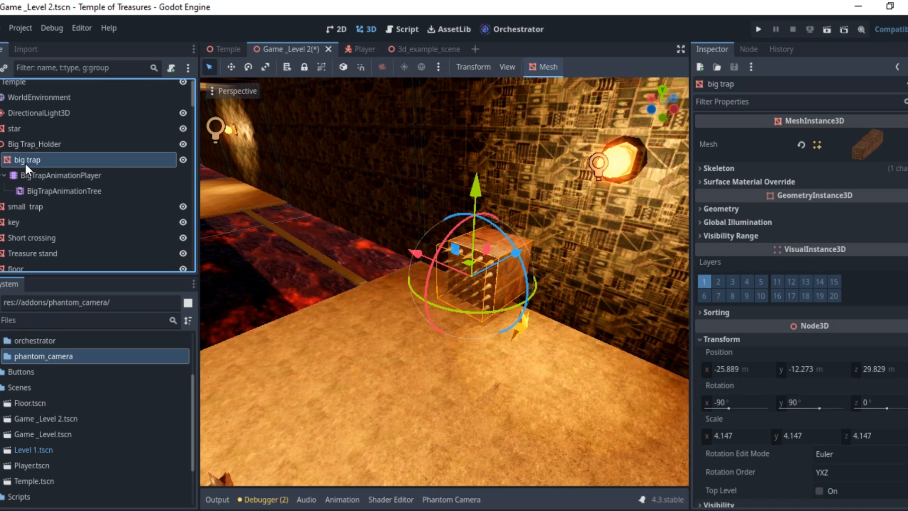
{"action": "left_click", "coordinate": [29, 179]}
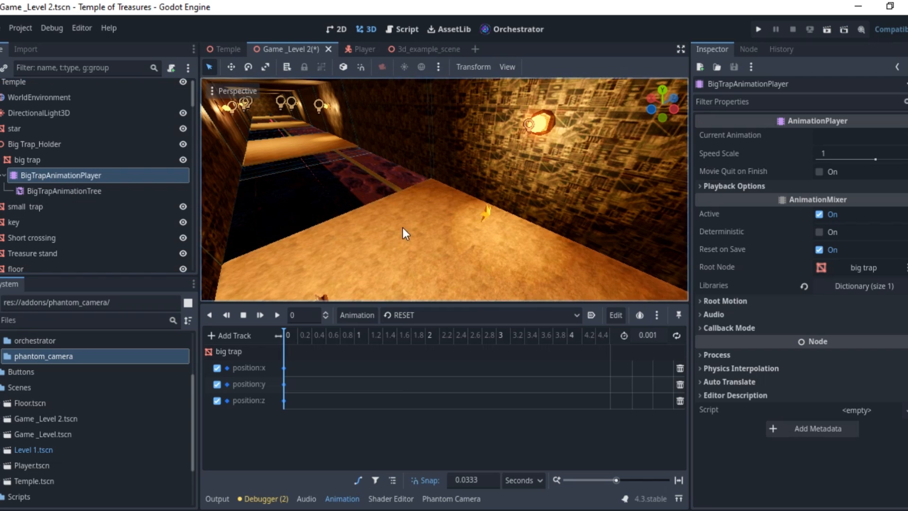
{"action": "scroll", "coordinate": [532, 223], "scroll_direction": "down", "scroll_amount": 5}
{"action": "scroll", "coordinate": [382, 205], "scroll_direction": "down", "scroll_amount": 7}
{"action": "middle_click_drag", "start_coordinate": [382, 206], "coordinate": [448, 181]}
{"action": "scroll", "coordinate": [447, 181], "scroll_direction": "up", "scroll_amount": 12}
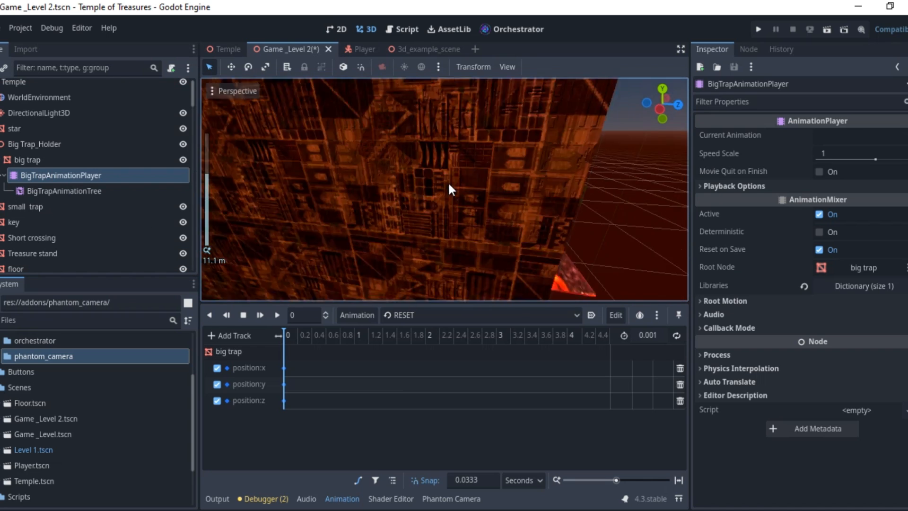
Step: Delete the BigTrapAnimationPlayer and BigTrapAnimationTree nodes from the big trap
{"action": "left_click", "coordinate": [55, 188], "text": "ctrl"}
{"action": "right_click", "coordinate": [54, 179]}
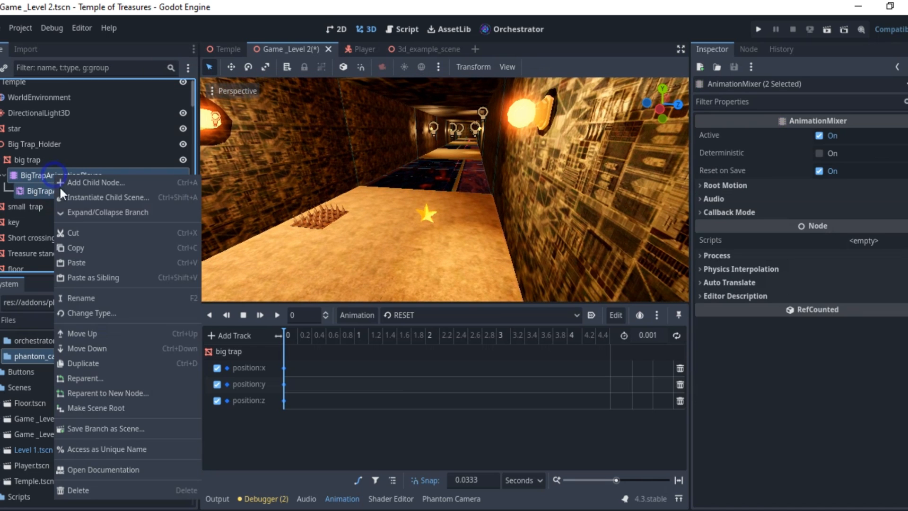
{"action": "left_click", "coordinate": [74, 491]}
{"action": "left_click", "coordinate": [413, 281]}
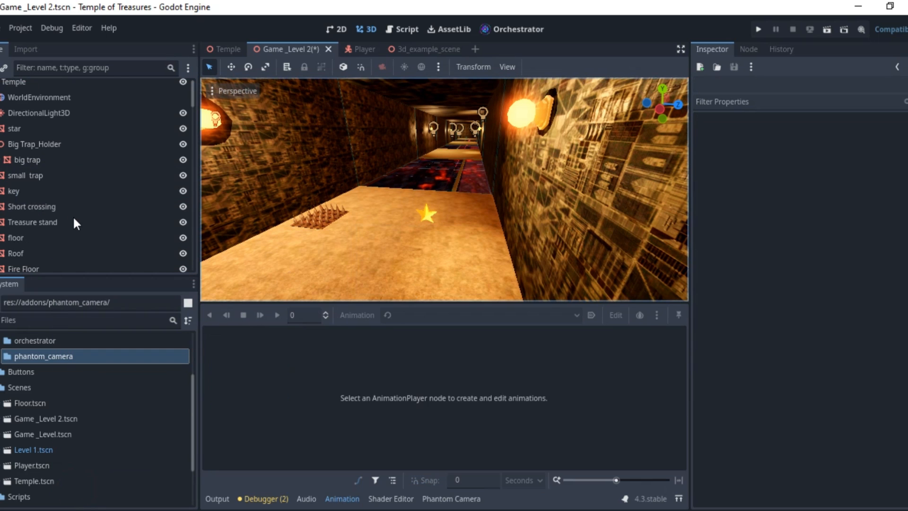
Step: Shift the Big Trap_Holder slightly sideways along the blue axis so the trap's spiked end protrudes from the corridor wall
{"action": "left_click", "coordinate": [16, 160]}
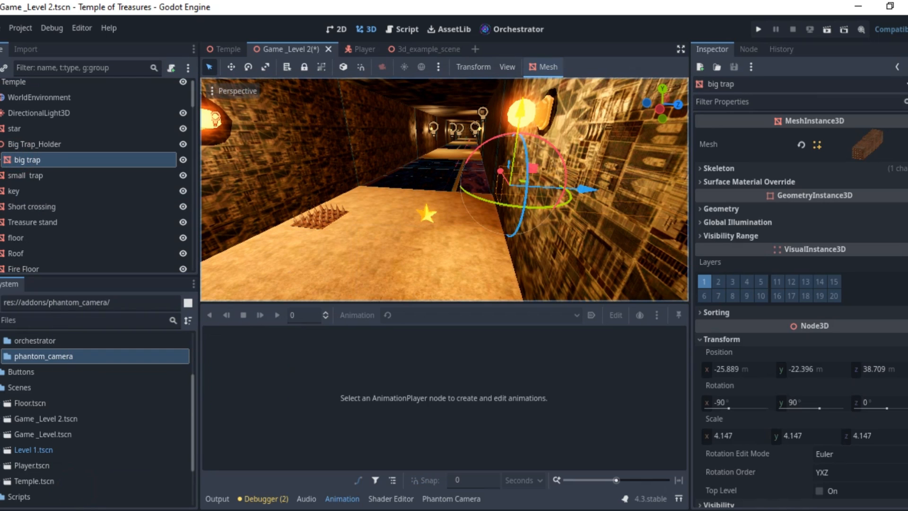
{"action": "scroll", "coordinate": [55, 158], "scroll_direction": "up", "scroll_amount": 1}
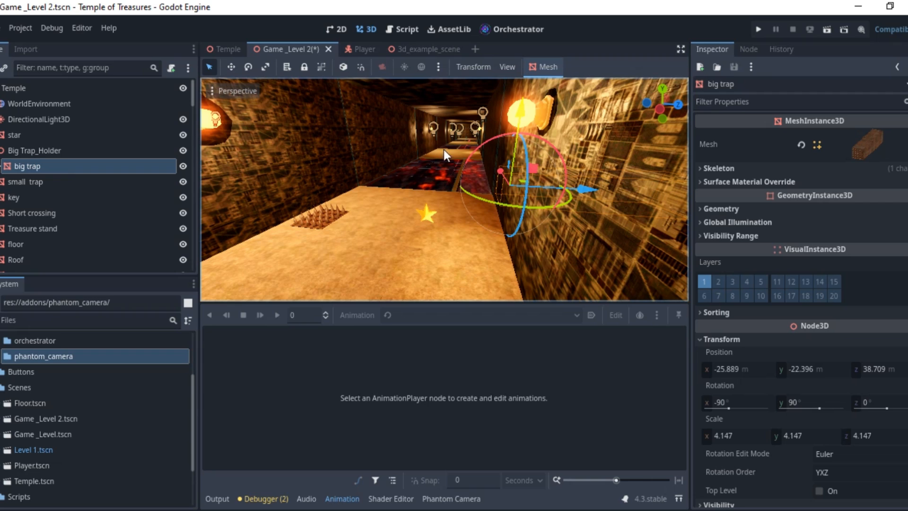
{"action": "scroll", "coordinate": [444, 158], "scroll_direction": "up", "scroll_amount": 5}
{"action": "middle_click_drag", "start_coordinate": [444, 158], "coordinate": [378, 156]}
{"action": "scroll", "coordinate": [381, 161], "scroll_direction": "down", "scroll_amount": 4}
{"action": "scroll", "coordinate": [435, 159], "scroll_direction": "up", "scroll_amount": 4}
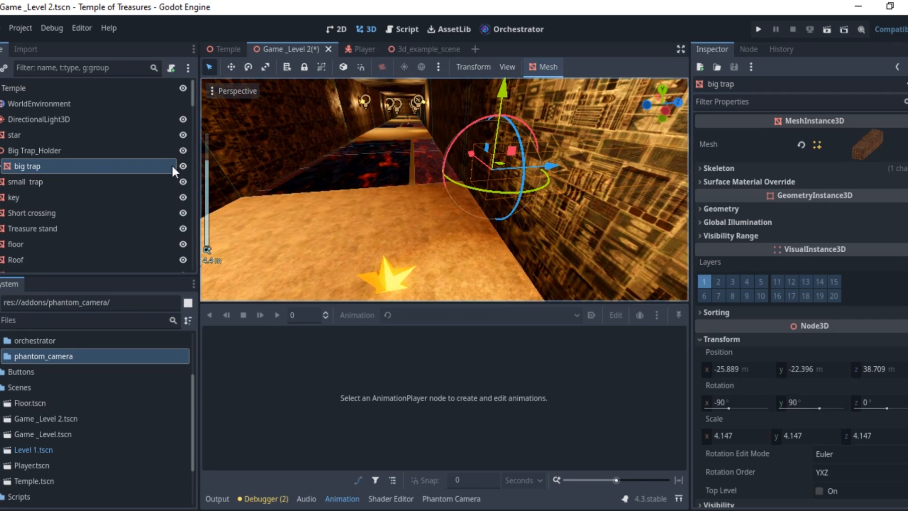
{"action": "left_click", "coordinate": [42, 151]}
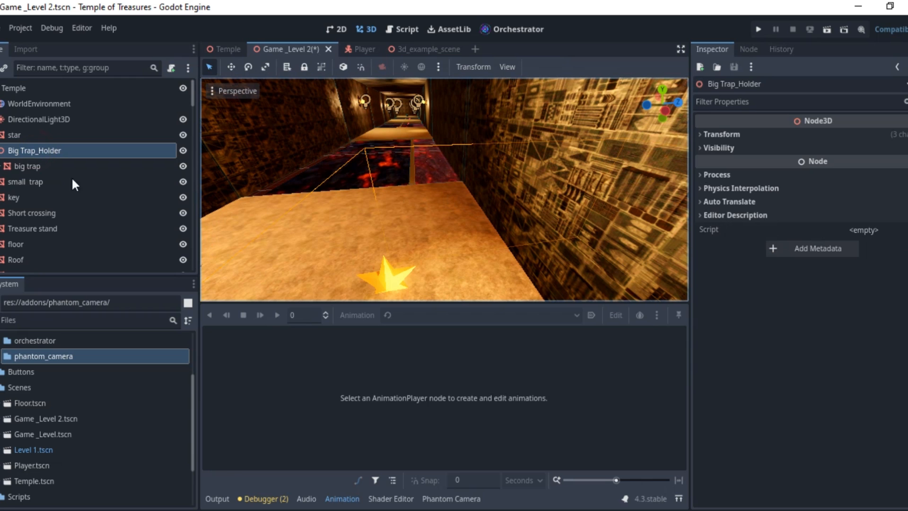
{"action": "left_click", "coordinate": [21, 139]}
{"action": "left_click", "coordinate": [20, 149]}
{"action": "scroll", "coordinate": [259, 212], "scroll_direction": "down", "scroll_amount": 15}
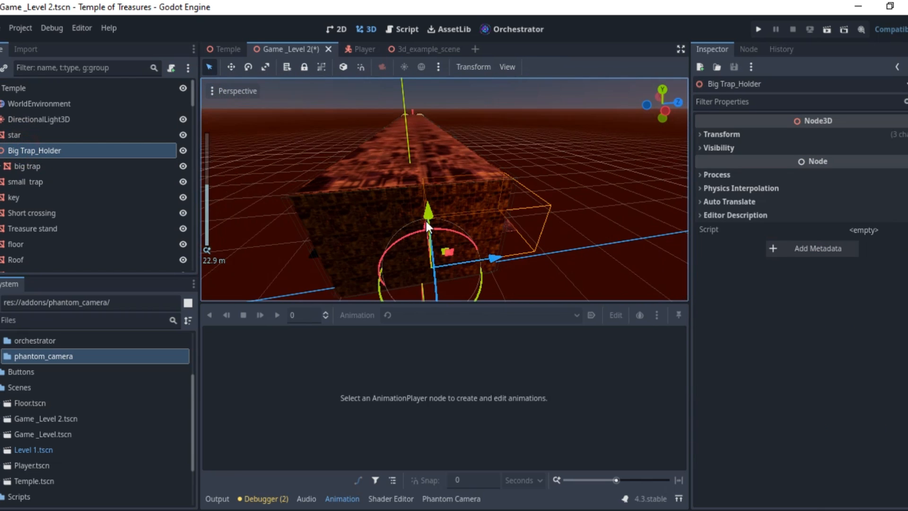
{"action": "left_click_drag", "start_coordinate": [494, 258], "coordinate": [488, 257]}
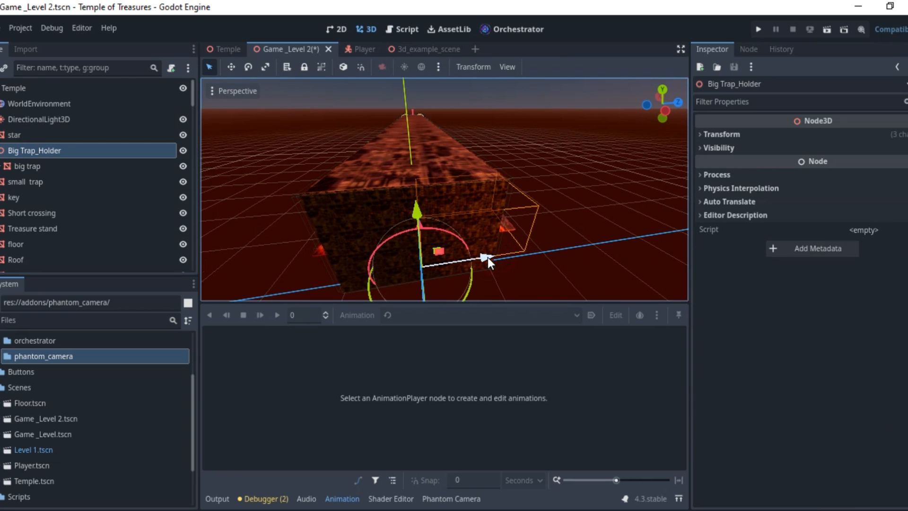
{"action": "scroll", "coordinate": [489, 255], "scroll_direction": "up", "scroll_amount": 10}
{"action": "scroll", "coordinate": [483, 213], "scroll_direction": "up", "scroll_amount": 8}
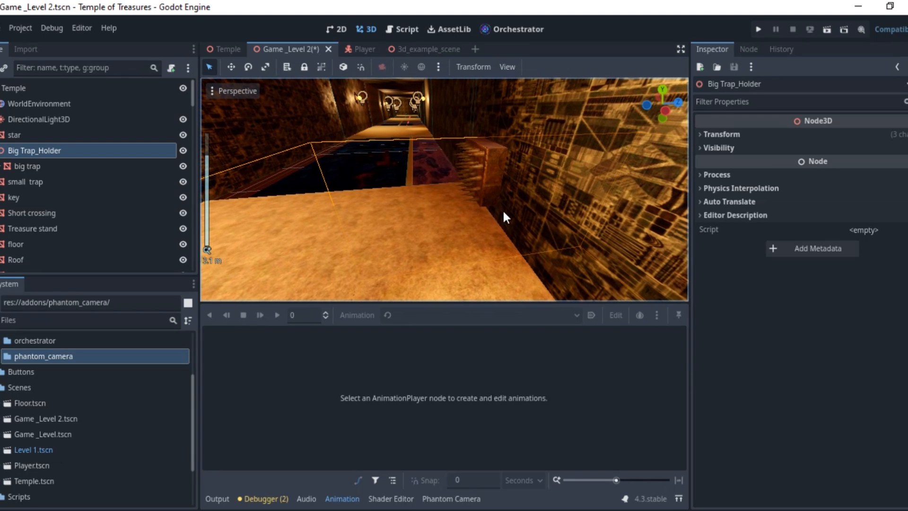
{"action": "left_click", "coordinate": [21, 137]}
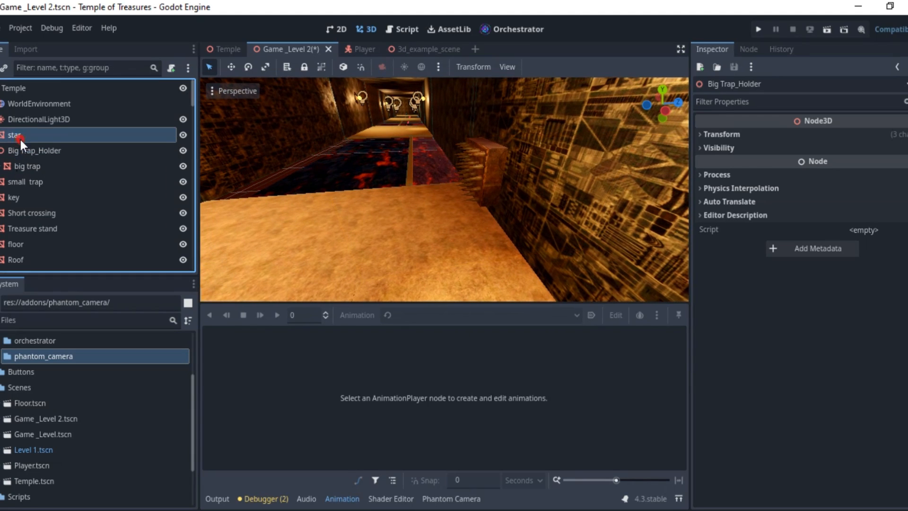
{"action": "left_click", "coordinate": [23, 168]}
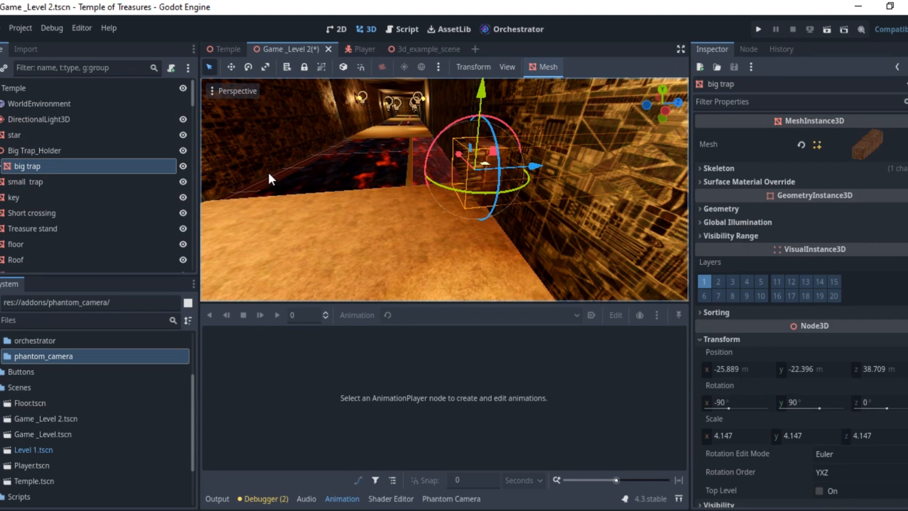
{"action": "right_click", "coordinate": [22, 167]}
{"action": "left_click", "coordinate": [56, 160]}
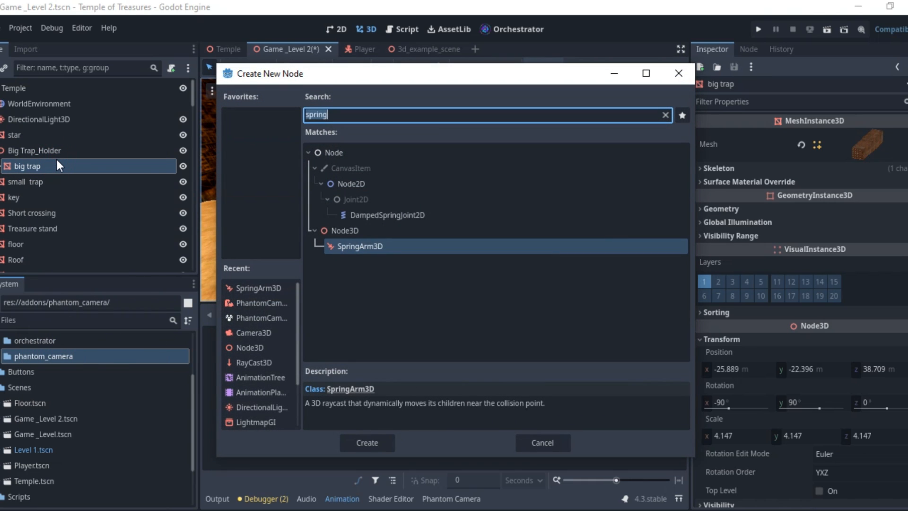
{"action": "type", "text": "srar"}
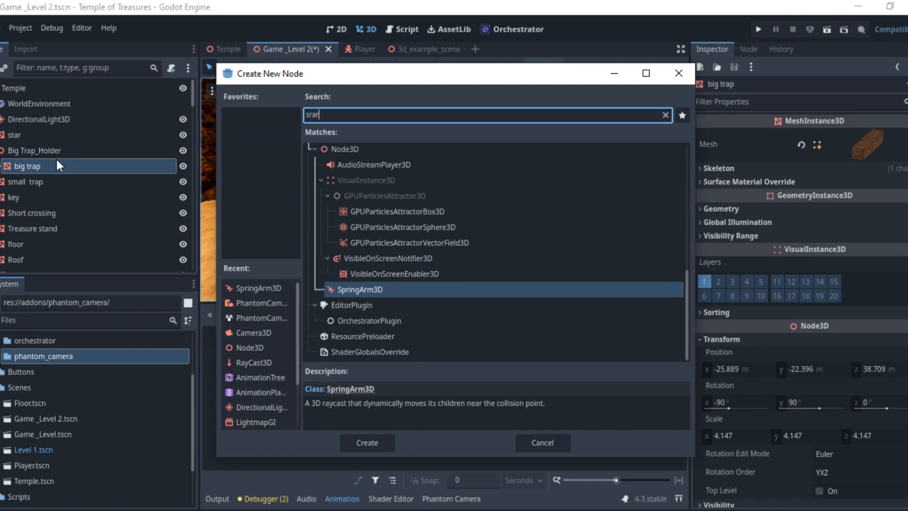
{"action": "key", "text": "BackSpace"}
{"action": "key", "text": "BackSpace"}
{"action": "key", "text": "BackSpace"}
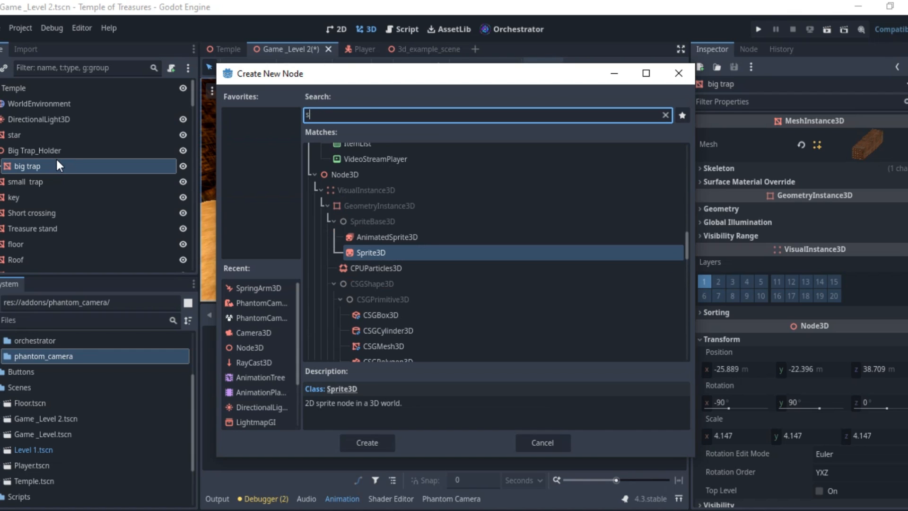
{"action": "key", "text": "BackSpace"}
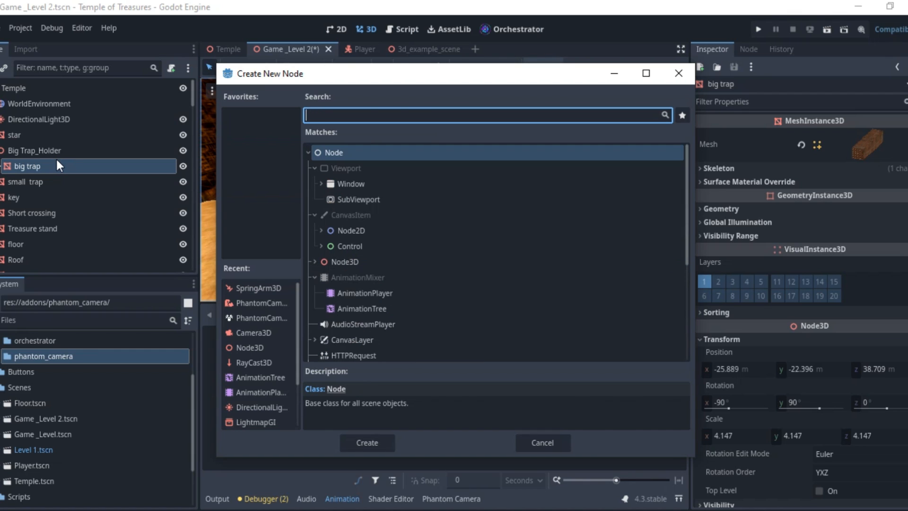
{"action": "type", "text": "sta"}
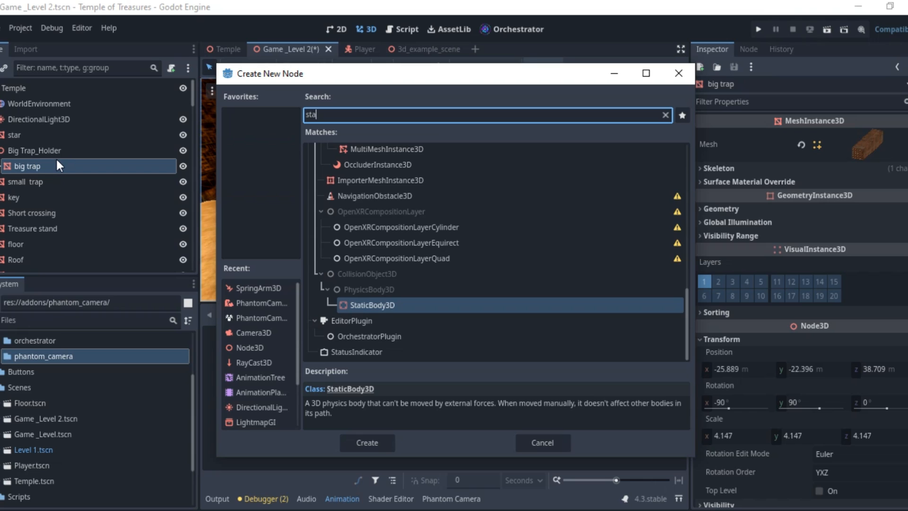
{"action": "type", "text": "t"}
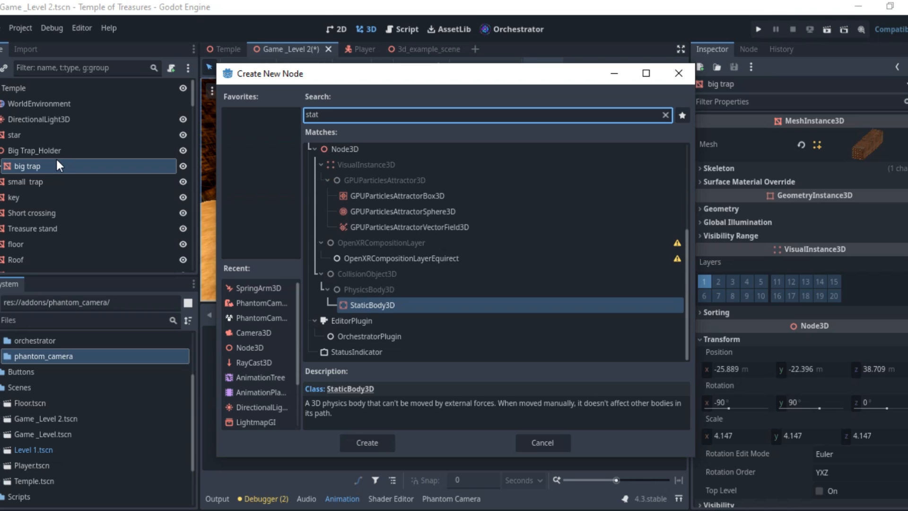
{"action": "key", "text": "BackSpace"}
{"action": "key", "text": "BackSpace"}
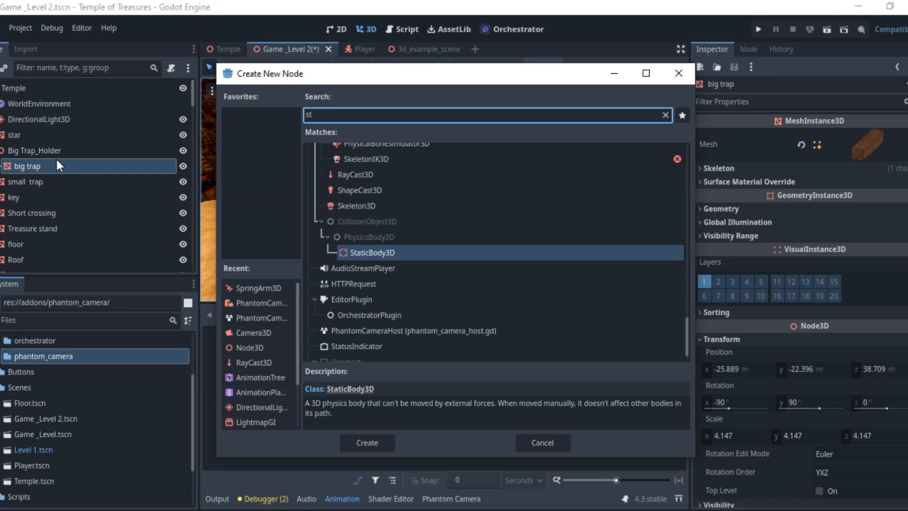
{"action": "key", "text": "BackSpace"}
{"action": "key", "text": "BackSpace"}
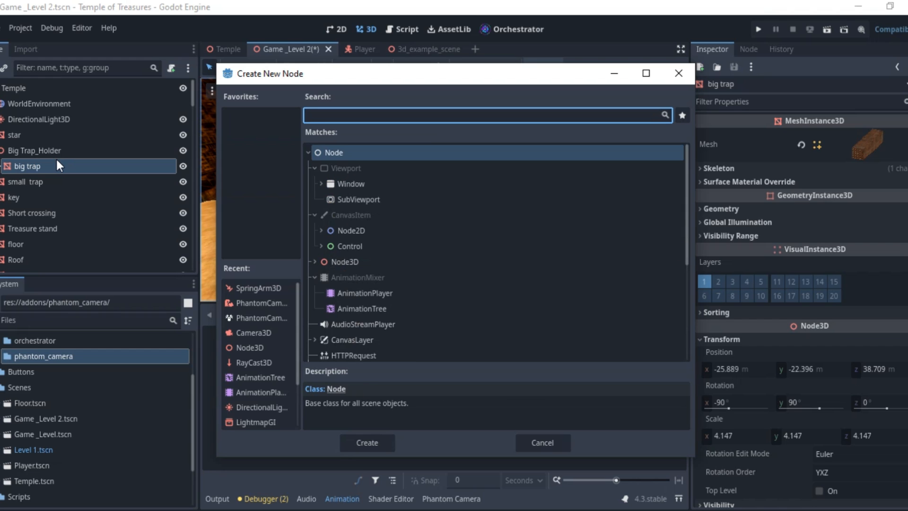
{"action": "key", "text": "Escape"}
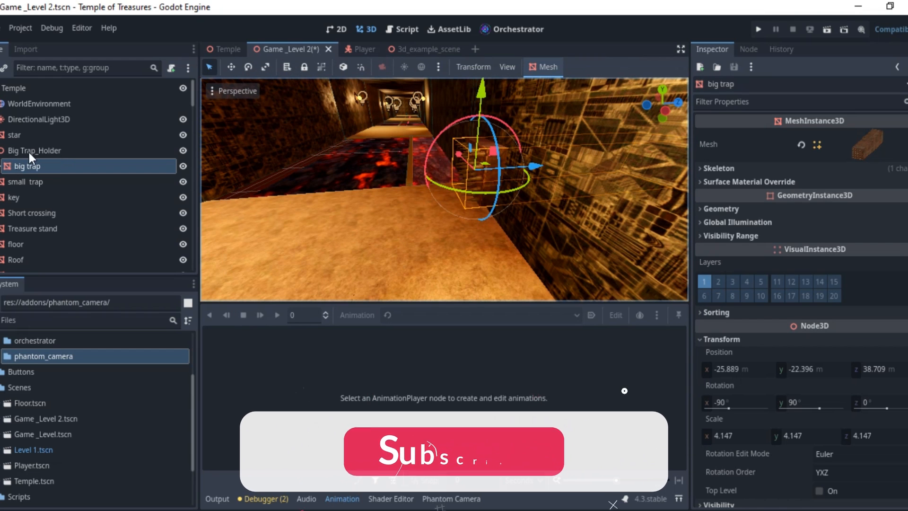
{"action": "right_click", "coordinate": [27, 167]}
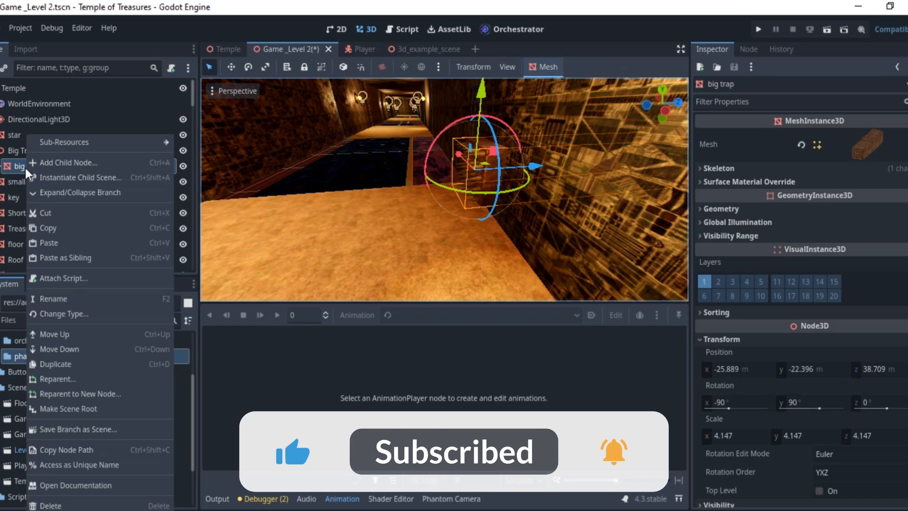
{"action": "left_click", "coordinate": [13, 150]}
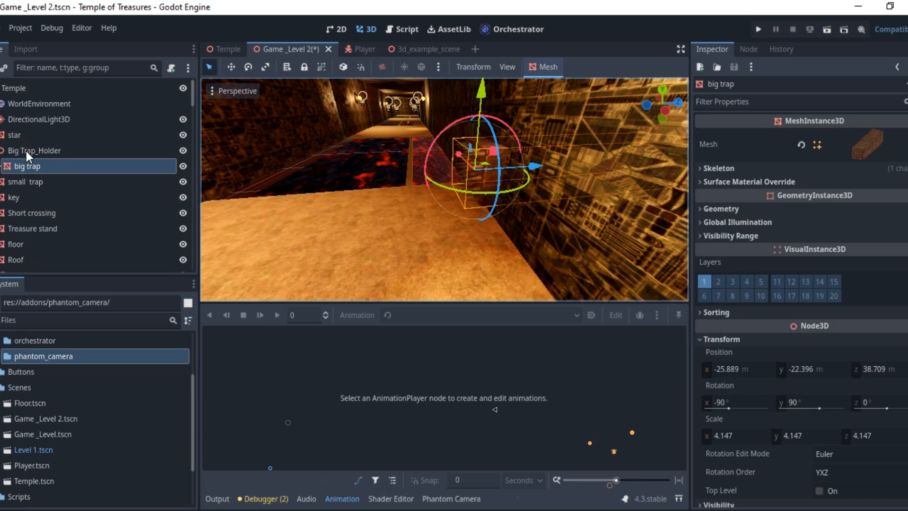
{"action": "left_click", "coordinate": [26, 152]}
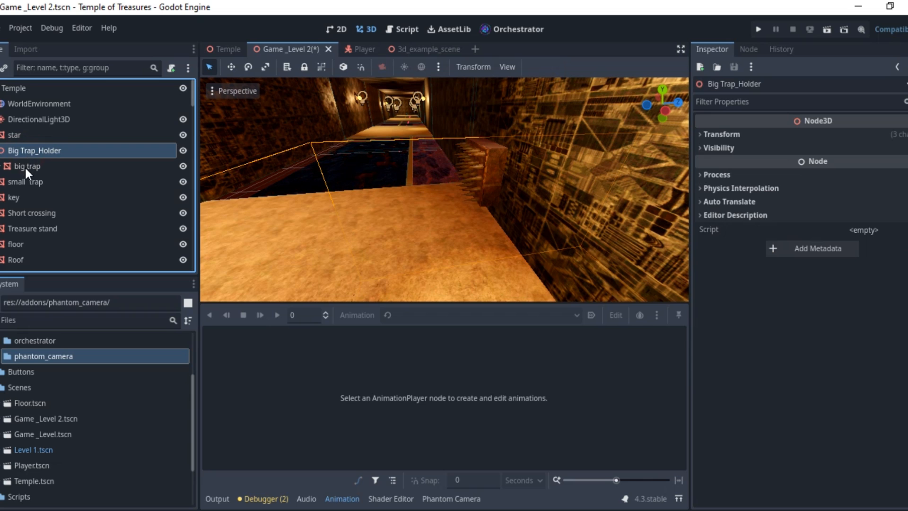
{"action": "right_click", "coordinate": [25, 166]}
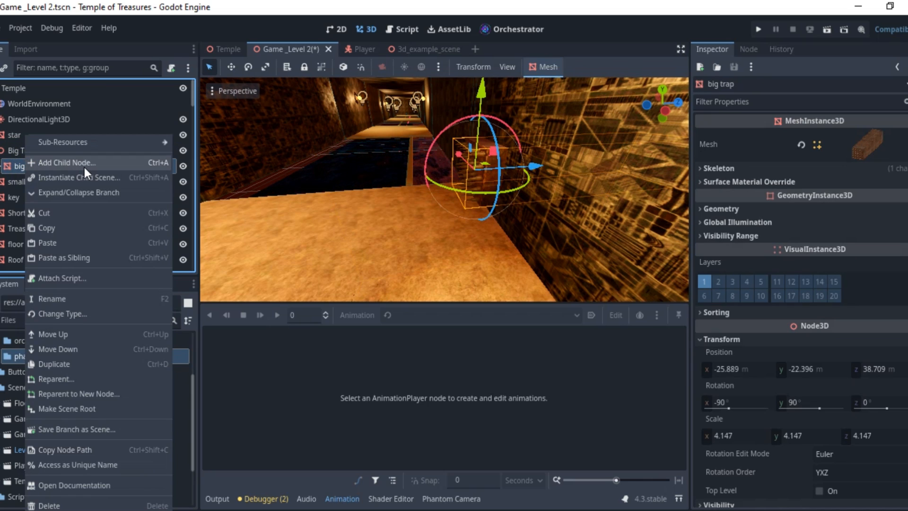
{"action": "left_click", "coordinate": [17, 168]}
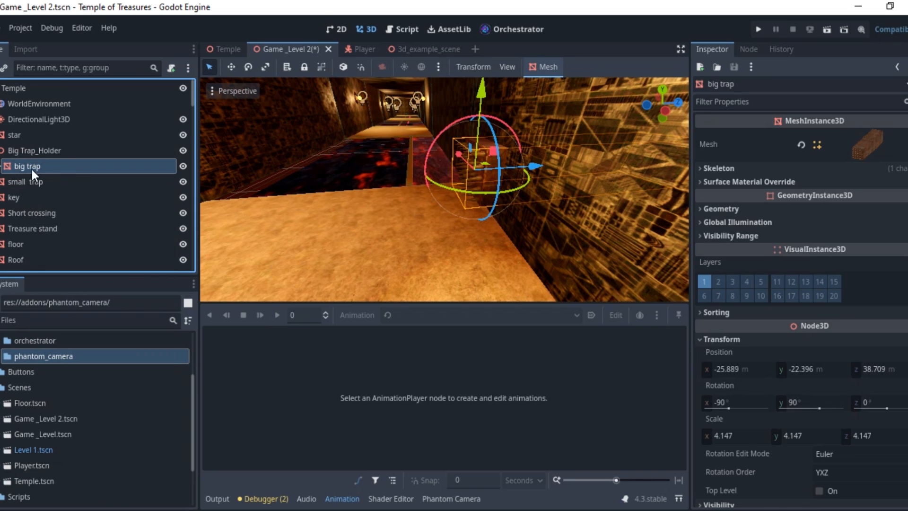
Step: Add an Area3D child node to Big Trap_Holder and place it above the big trap node in the tree
{"action": "left_click", "coordinate": [26, 152]}
{"action": "right_click", "coordinate": [24, 153]}
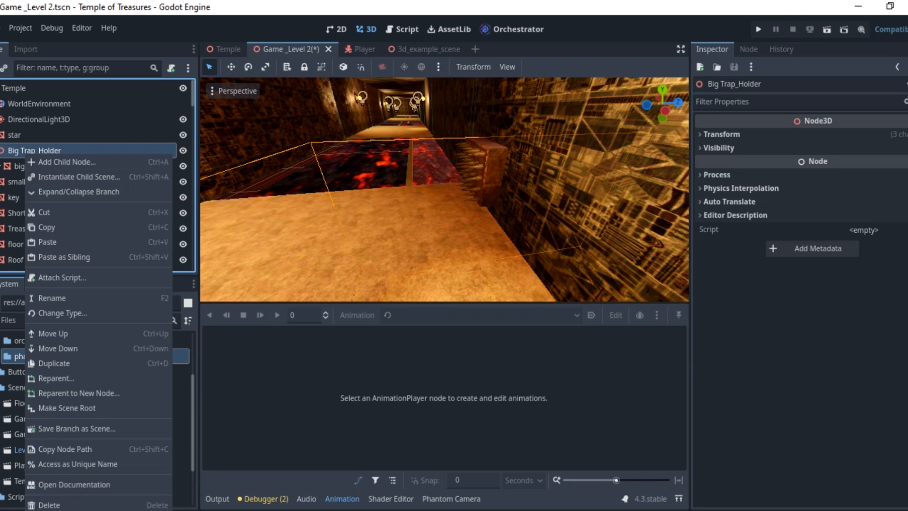
{"action": "left_click", "coordinate": [37, 161]}
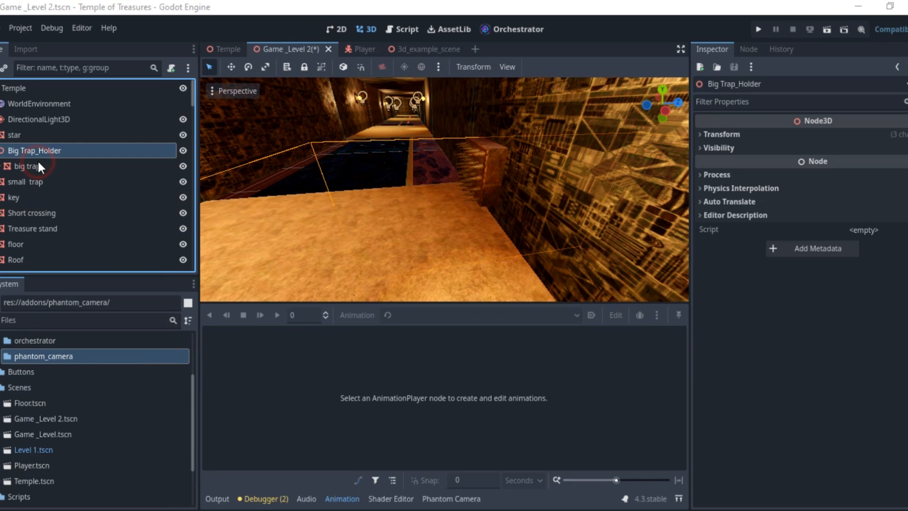
{"action": "type", "text": "area"}
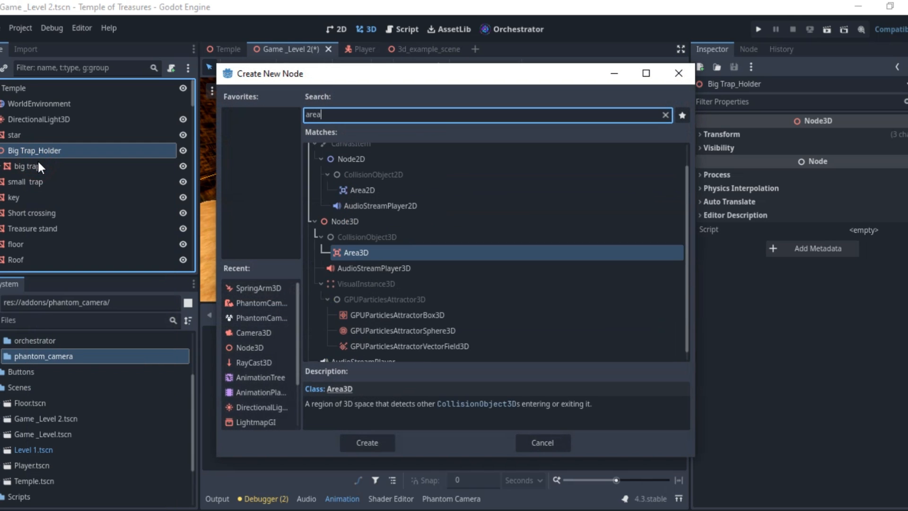
{"action": "key", "text": "Return"}
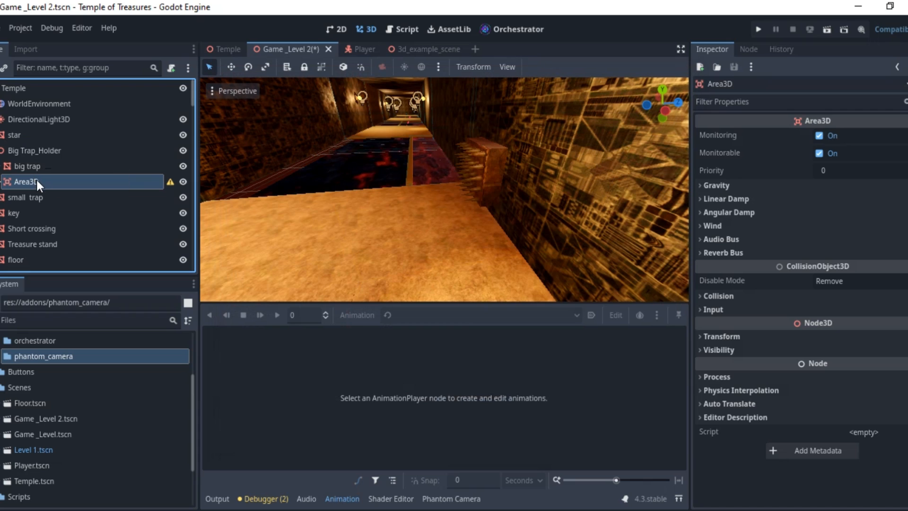
{"action": "left_click_drag", "start_coordinate": [33, 180], "coordinate": [32, 161]}
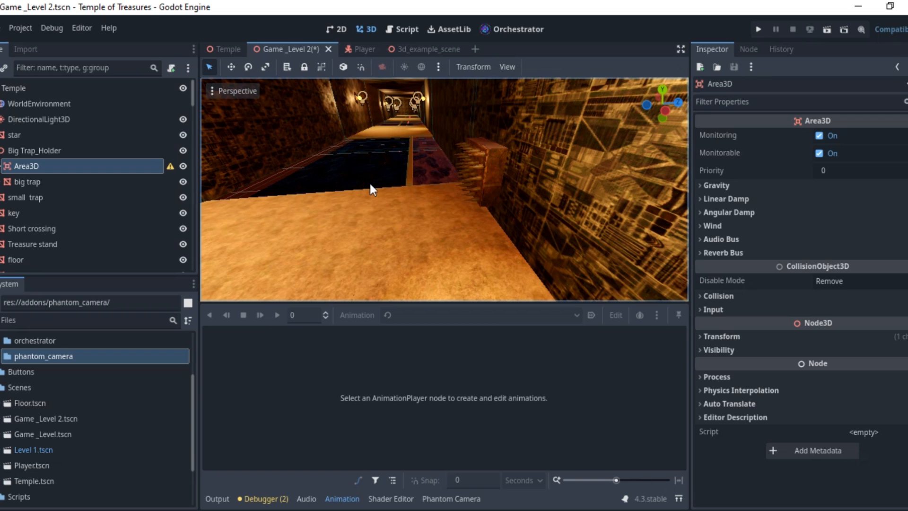
Step: Add a CollisionShape3D child node to the Area3D
{"action": "key", "text": "ctrl+a"}
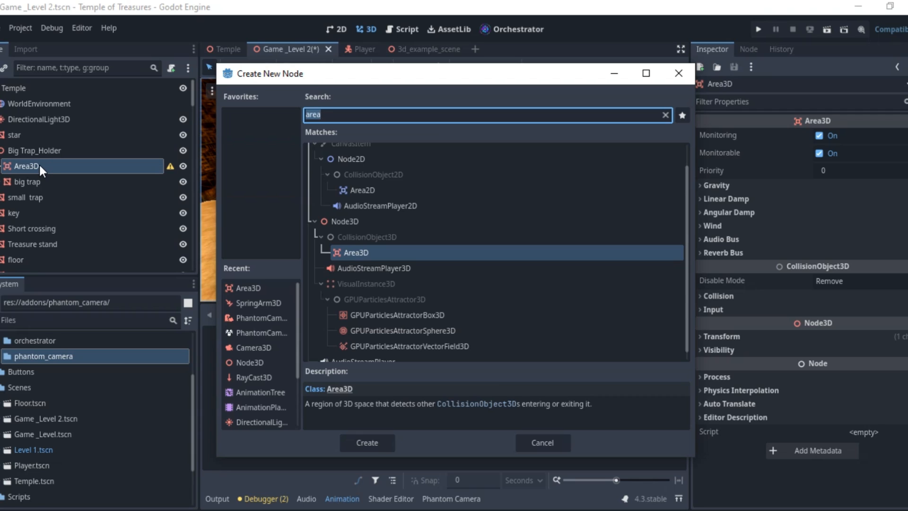
{"action": "type", "text": "collis"}
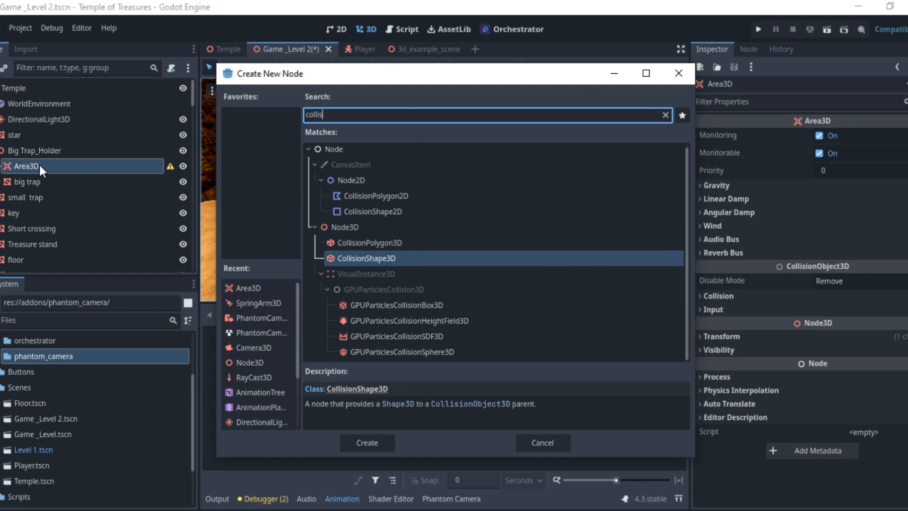
{"action": "key", "text": "Return"}
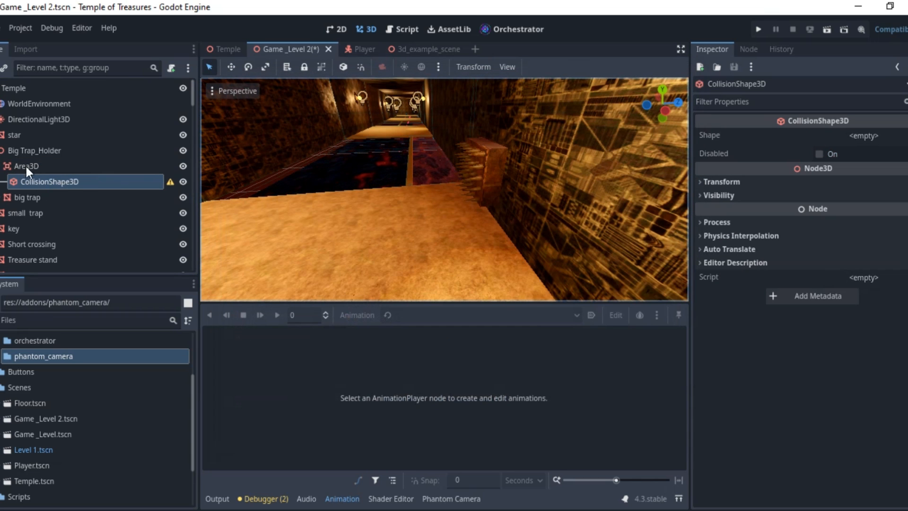
Step: Raise the Area3D to the height of the spiked trap block and move it across to the block outside the corridor wall
{"action": "left_click", "coordinate": [27, 166]}
{"action": "scroll", "coordinate": [571, 187], "scroll_direction": "down", "scroll_amount": 3}
{"action": "scroll", "coordinate": [536, 162], "scroll_direction": "down", "scroll_amount": 6}
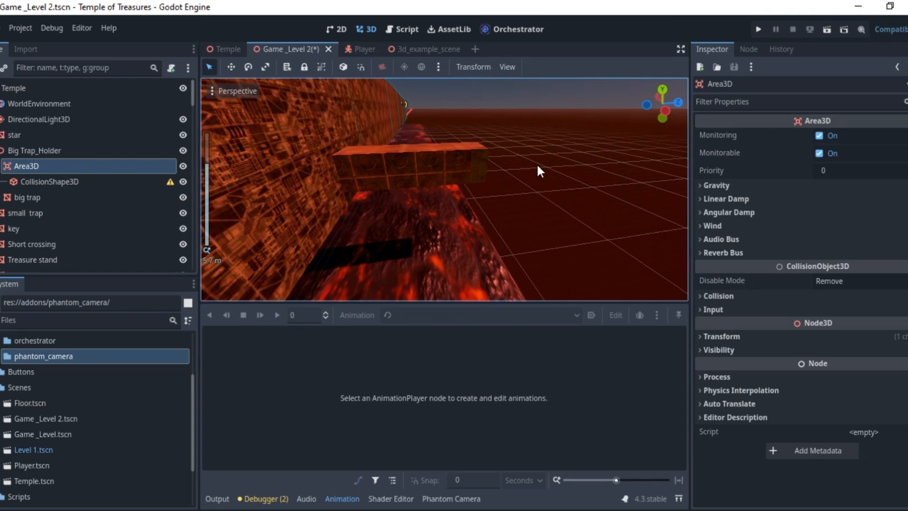
{"action": "middle_click_drag", "start_coordinate": [365, 241], "coordinate": [374, 195]}
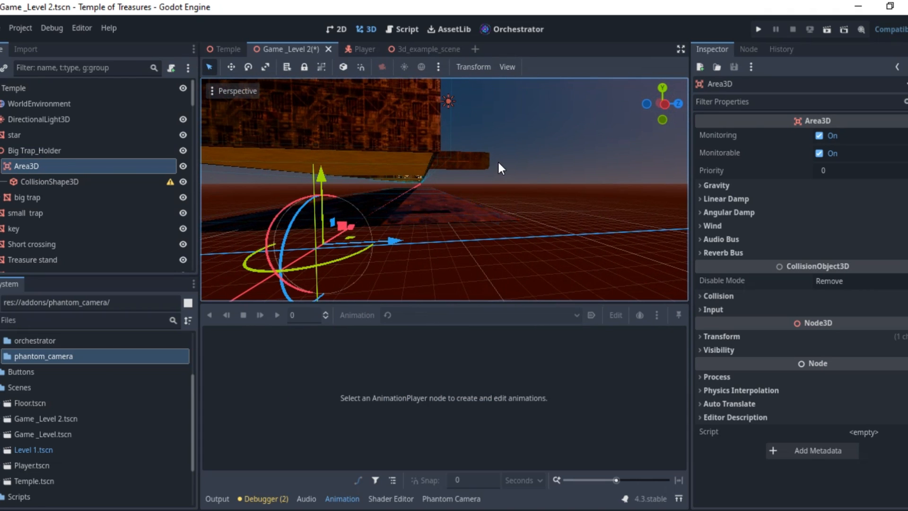
{"action": "middle_click_drag", "start_coordinate": [498, 160], "coordinate": [416, 188]}
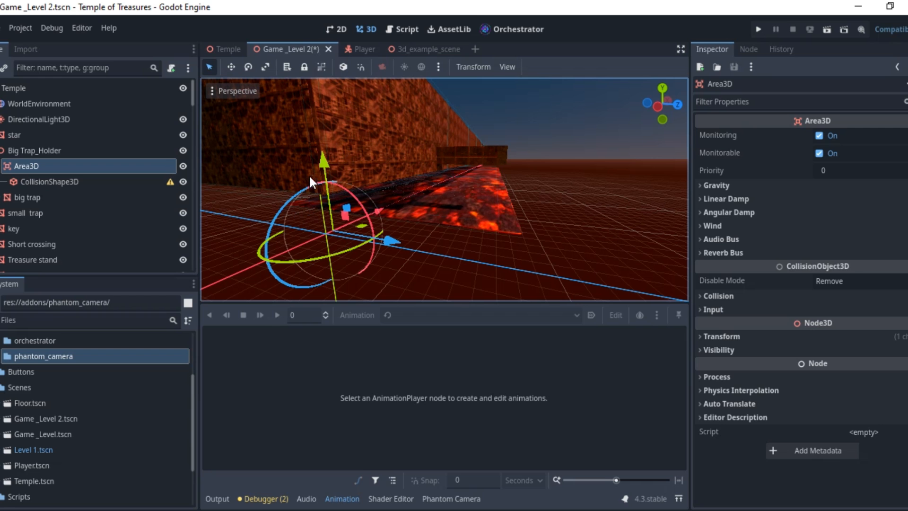
{"action": "left_click_drag", "start_coordinate": [325, 161], "coordinate": [331, 104]}
{"action": "middle_click_drag", "start_coordinate": [400, 147], "coordinate": [317, 235]}
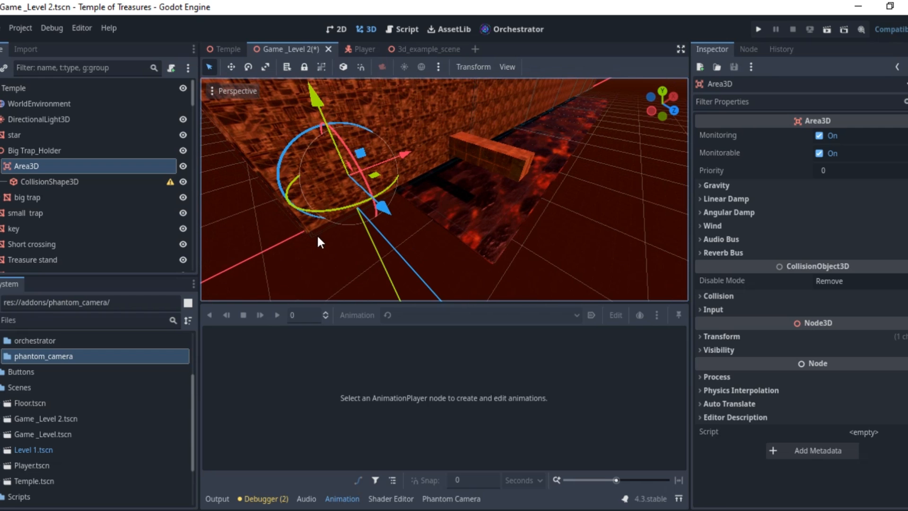
{"action": "left_click_drag", "start_coordinate": [403, 162], "coordinate": [472, 121]}
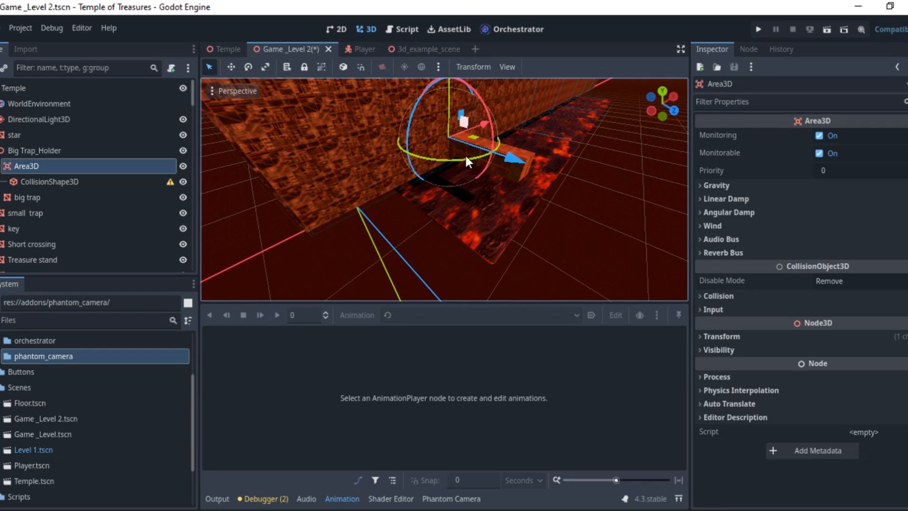
{"action": "middle_click_drag", "start_coordinate": [465, 156], "coordinate": [502, 178]}
{"action": "scroll", "coordinate": [446, 196], "scroll_direction": "up", "scroll_amount": 3}
{"action": "mouse_move", "coordinate": [446, 196]}
{"action": "middle_mouse_down"}
{"action": "mouse_move", "coordinate": [558, 176]}
{"action": "mouse_move", "coordinate": [533, 162]}
{"action": "mouse_move", "coordinate": [452, 184]}
{"action": "middle_mouse_up"}
{"action": "scroll", "coordinate": [452, 184], "scroll_direction": "down", "scroll_amount": 3}
{"action": "left_click_drag", "start_coordinate": [362, 194], "coordinate": [480, 172]}
{"action": "middle_click_drag", "start_coordinate": [480, 173], "coordinate": [351, 156]}
{"action": "middle_click_drag", "start_coordinate": [477, 154], "coordinate": [435, 197]}
{"action": "scroll", "coordinate": [517, 227], "scroll_direction": "down", "scroll_amount": 3}
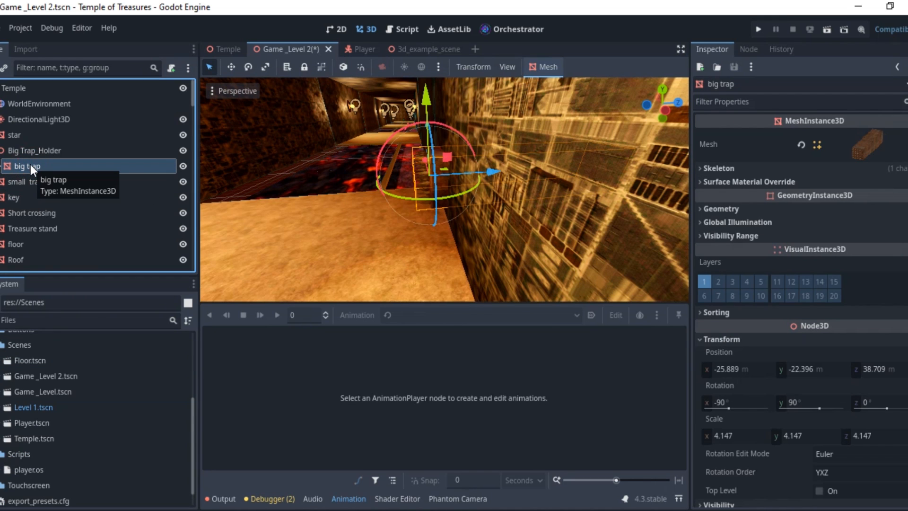
Step: Add a new Area3D child node to Big Trap_Holder
{"action": "left_click", "coordinate": [42, 151]}
{"action": "right_click", "coordinate": [42, 152]}
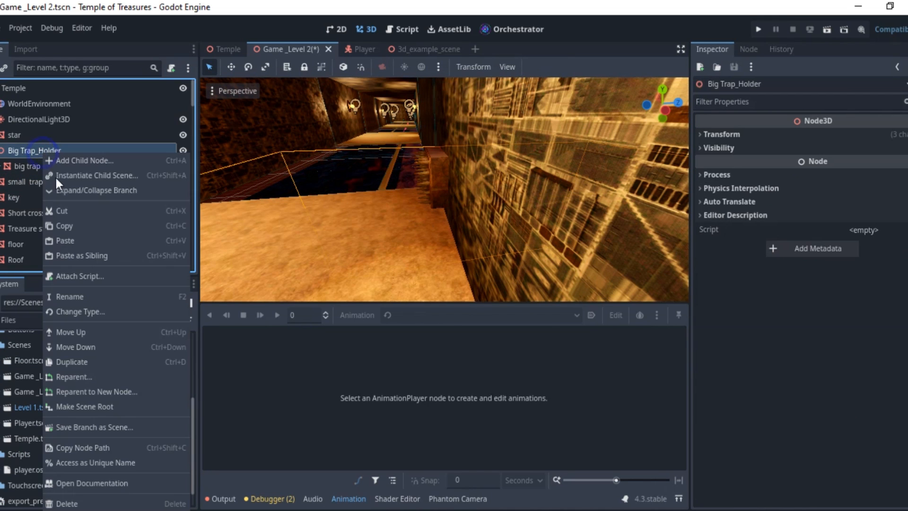
{"action": "left_click", "coordinate": [66, 164]}
{"action": "type", "text": "area"}
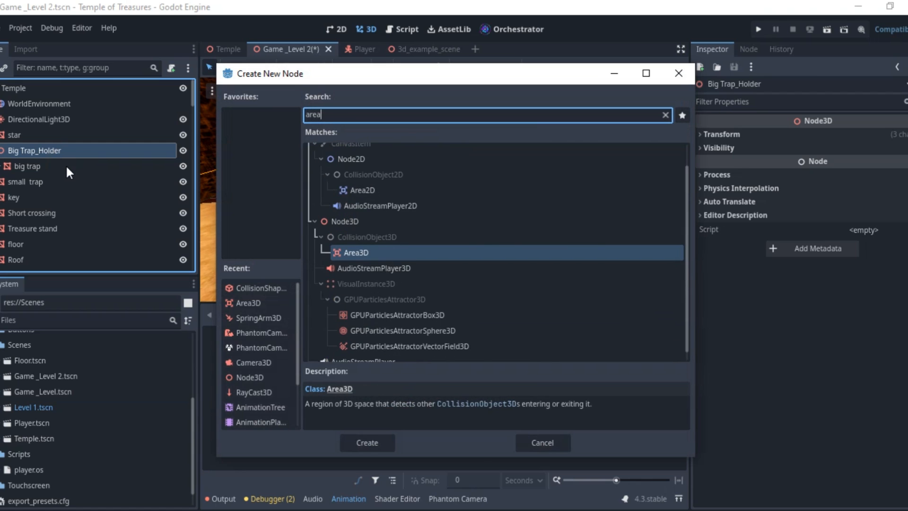
{"action": "key", "text": "Return"}
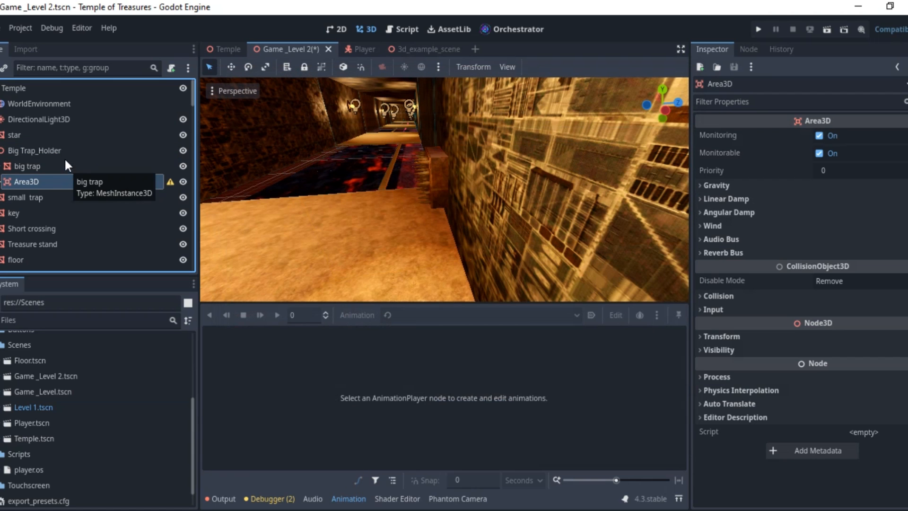
Step: Nest the big trap mesh under the new Area3D and save that branch as the scene Big trap.tscn
{"action": "double_click", "coordinate": [35, 181]}
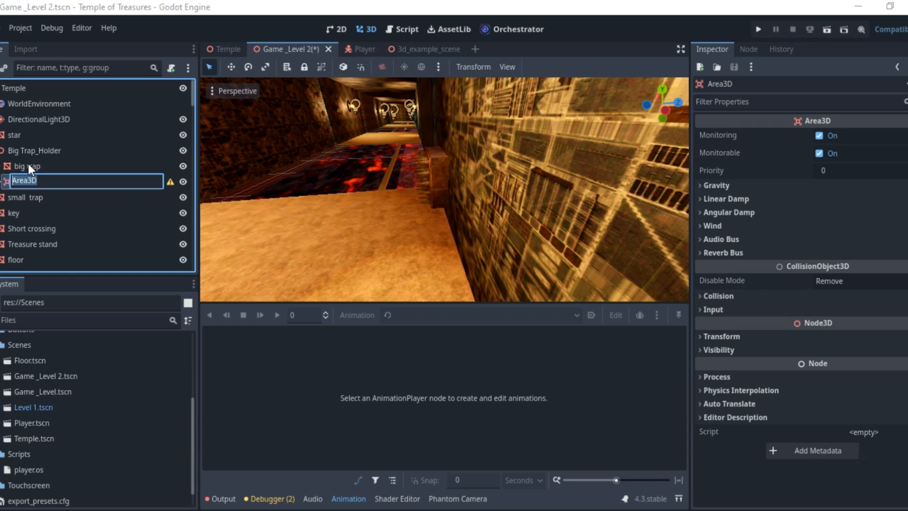
{"action": "left_click_drag", "start_coordinate": [32, 166], "coordinate": [40, 178]}
{"action": "right_click", "coordinate": [29, 168]}
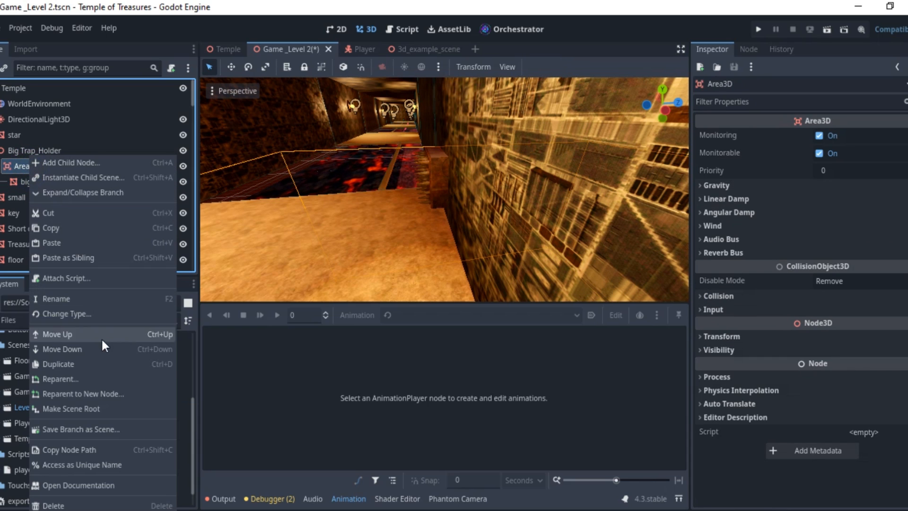
{"action": "left_click", "coordinate": [87, 429]}
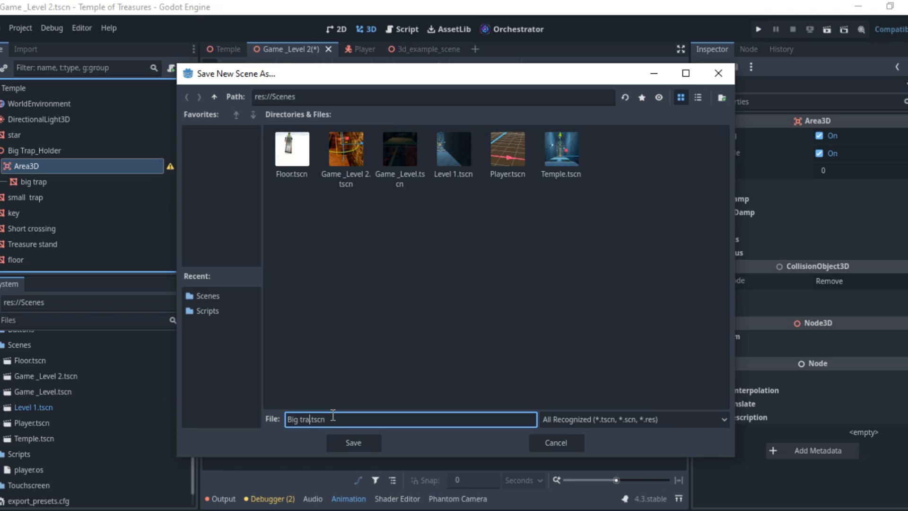
{"action": "left_click", "coordinate": [353, 443]}
Step: Open the Area3D branch's own scene, inspect where the big trap mesh sits relative to the origin, and close the scene
{"action": "scroll", "coordinate": [418, 201], "scroll_direction": "down", "scroll_amount": 3}
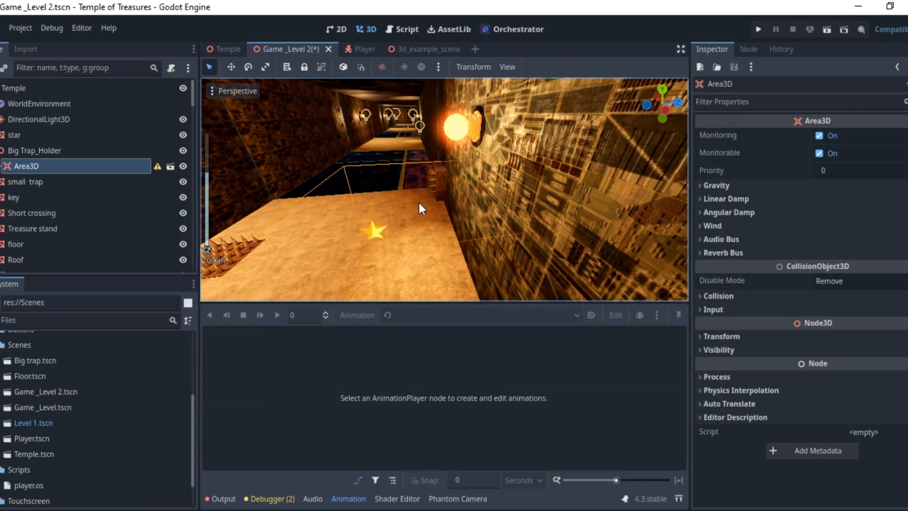
{"action": "middle_click_drag", "start_coordinate": [418, 201], "coordinate": [424, 137]}
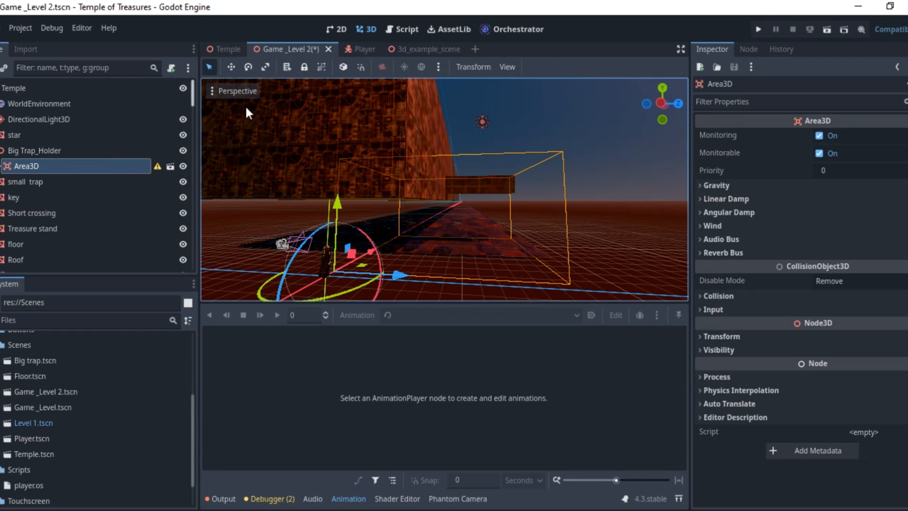
{"action": "left_click", "coordinate": [171, 166]}
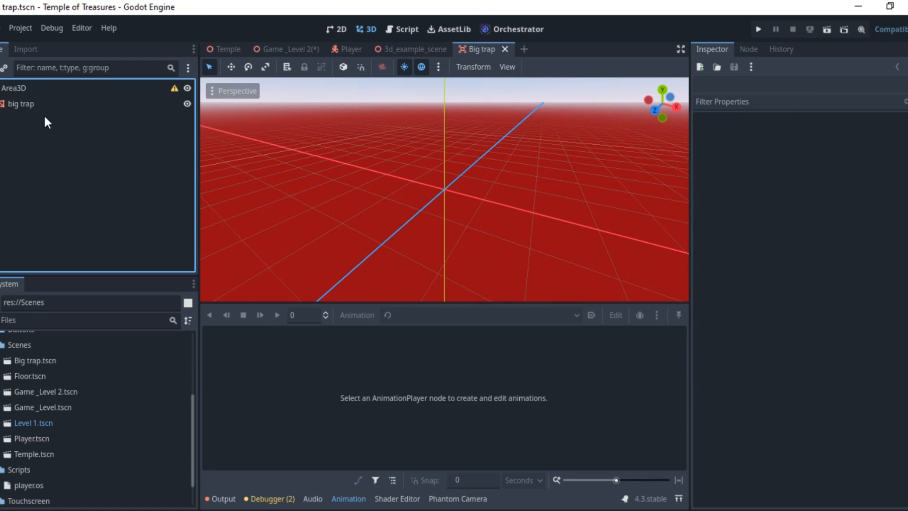
{"action": "left_click", "coordinate": [32, 104]}
{"action": "scroll", "coordinate": [565, 200], "scroll_direction": "up", "scroll_amount": 1}
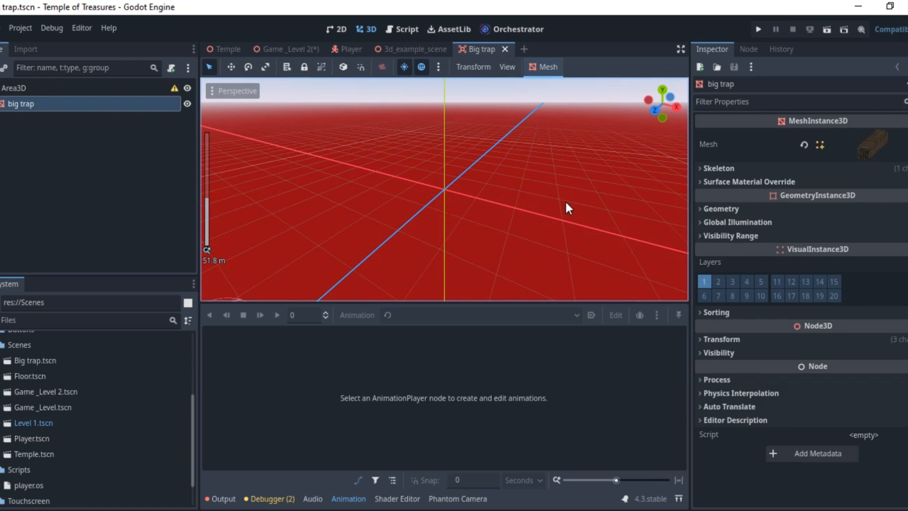
{"action": "key", "text": "f"}
{"action": "middle_click_drag", "start_coordinate": [561, 211], "coordinate": [462, 156]}
{"action": "scroll", "coordinate": [571, 194], "scroll_direction": "down", "scroll_amount": 4}
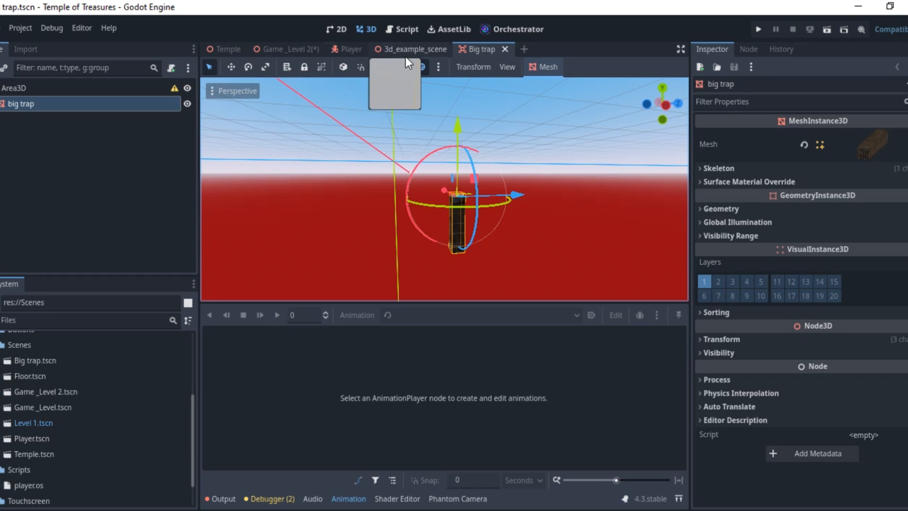
{"action": "mouse_move", "coordinate": [349, 49]}
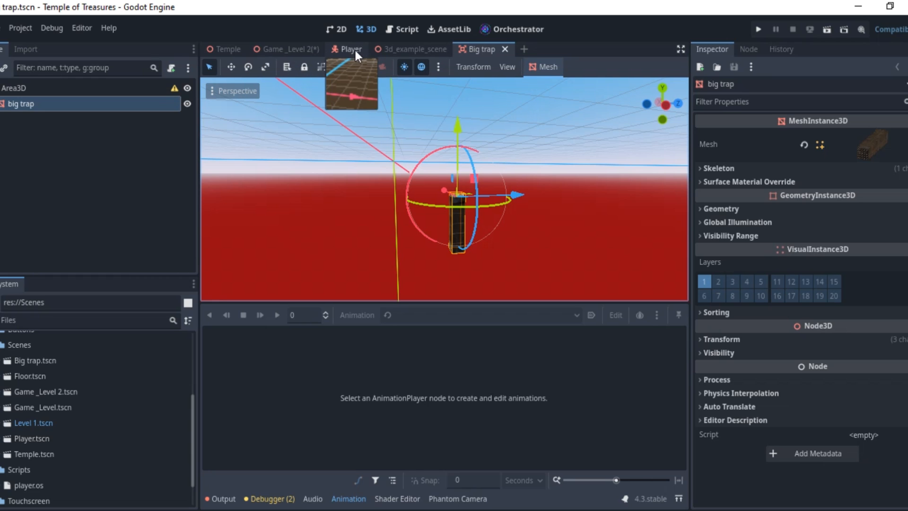
{"action": "left_click", "coordinate": [505, 49]}
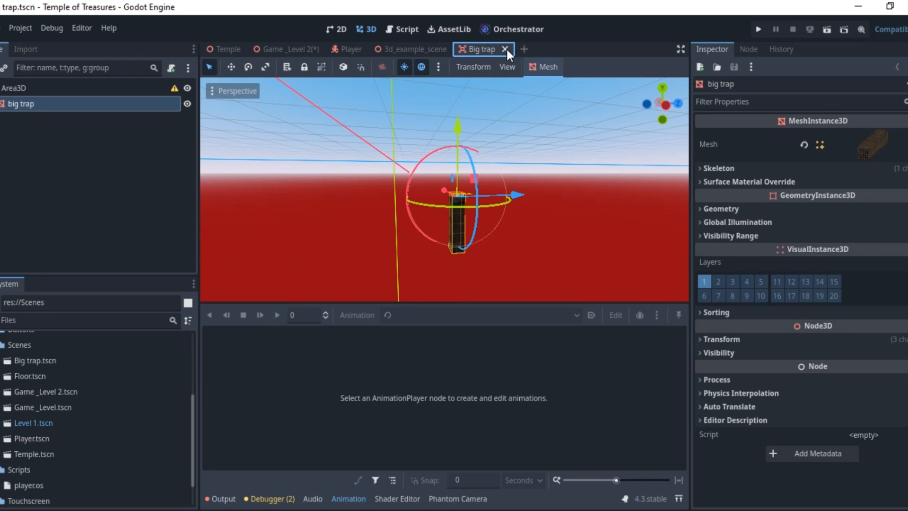
{"action": "left_click", "coordinate": [505, 49]}
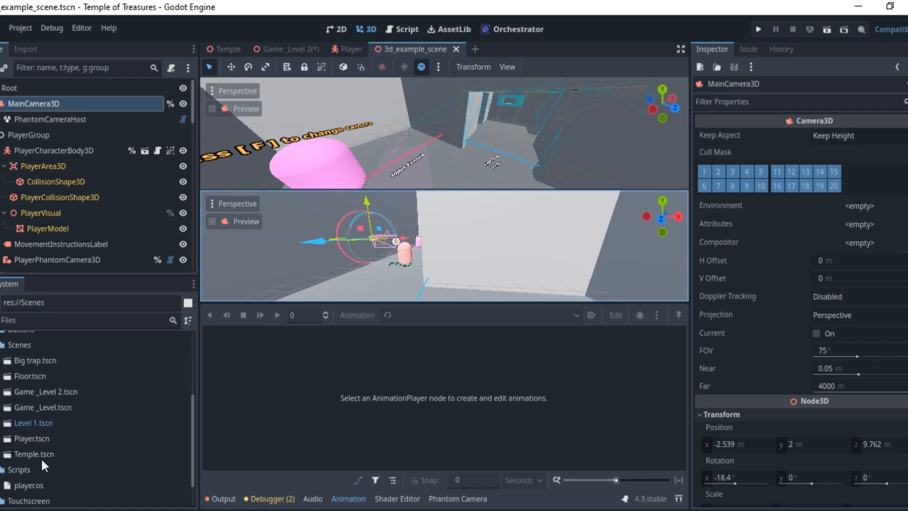
Step: Return to the Game _Level 2 scene, reopen the Area3D branch as the Big trap scene, and select its big trap mesh
{"action": "right_click", "coordinate": [41, 362]}
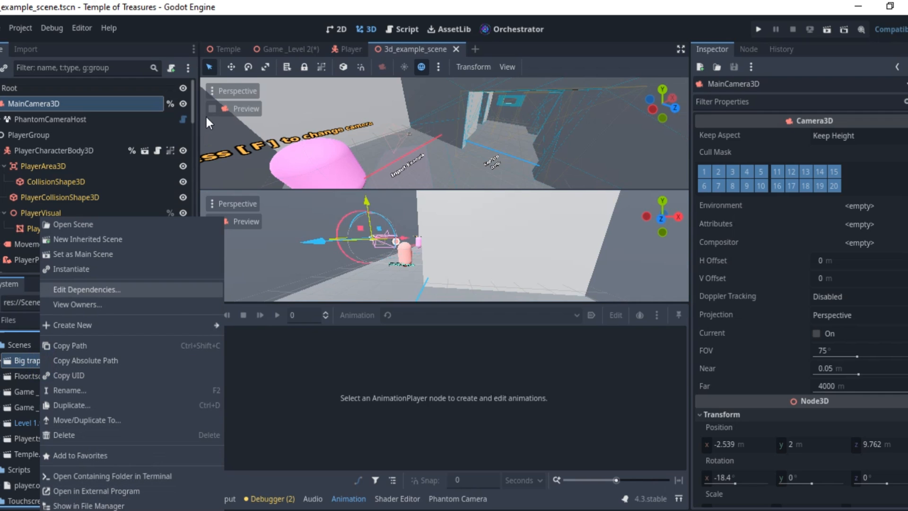
{"action": "left_click", "coordinate": [121, 145]}
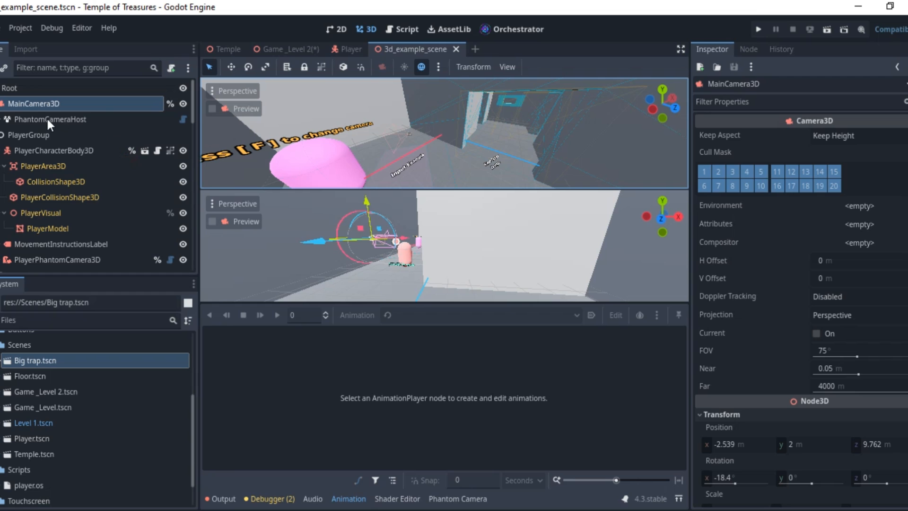
{"action": "left_click", "coordinate": [274, 48]}
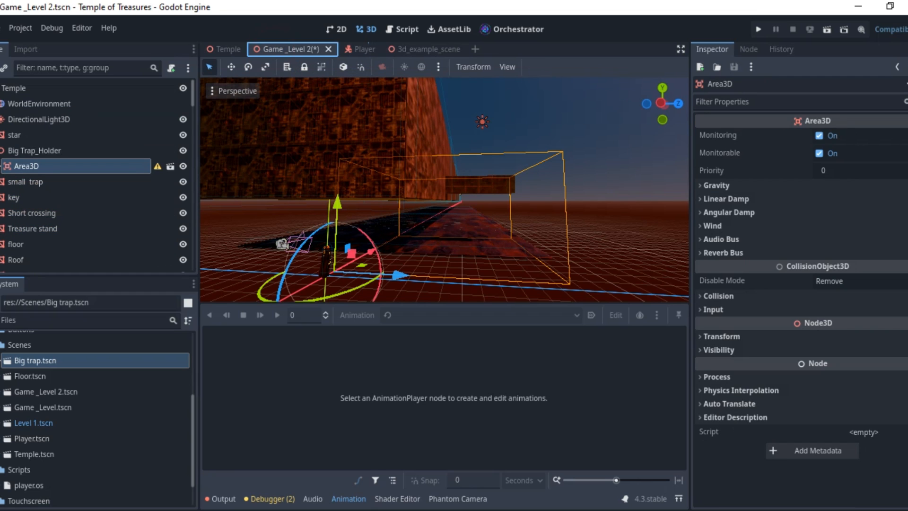
{"action": "left_click", "coordinate": [37, 181]}
{"action": "left_click", "coordinate": [38, 164]}
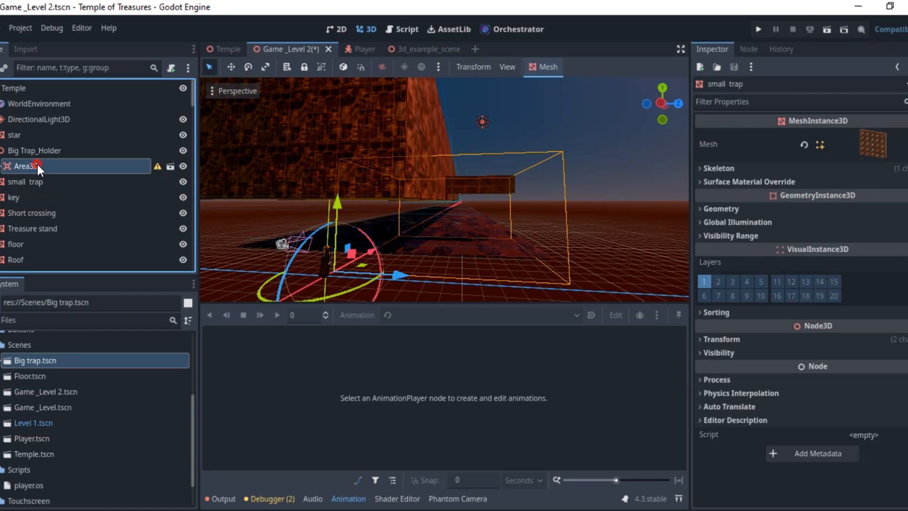
{"action": "left_click", "coordinate": [170, 167]}
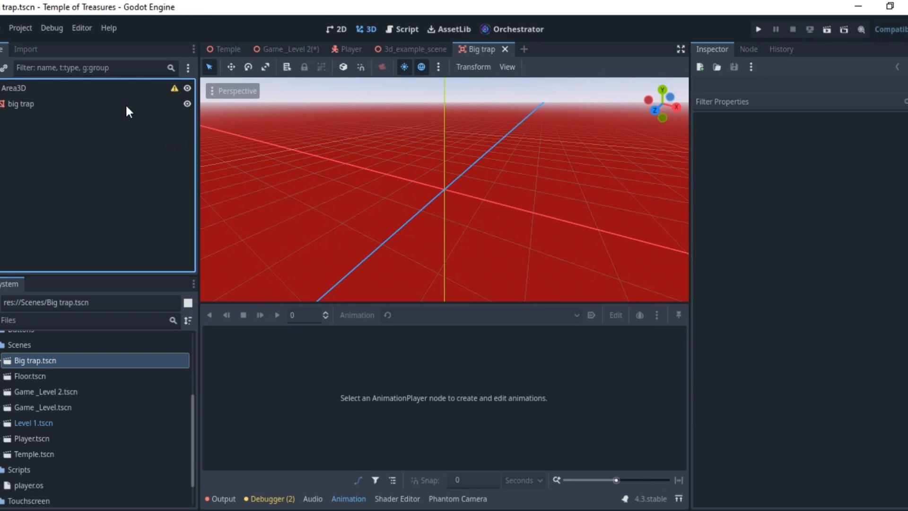
{"action": "left_click", "coordinate": [43, 104]}
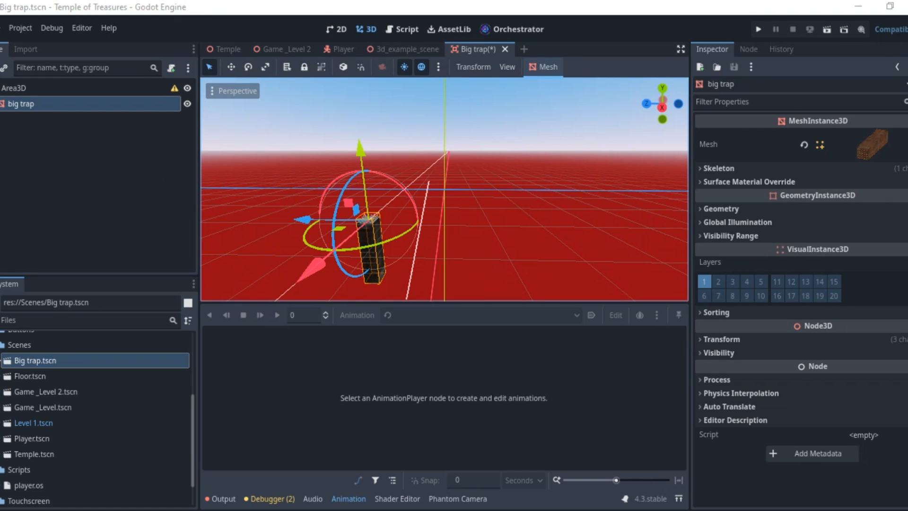
Step: Move the big trap mesh along all three axes so its spiked end is centred on the Area3D root's origin
{"action": "left_click", "coordinate": [15, 93]}
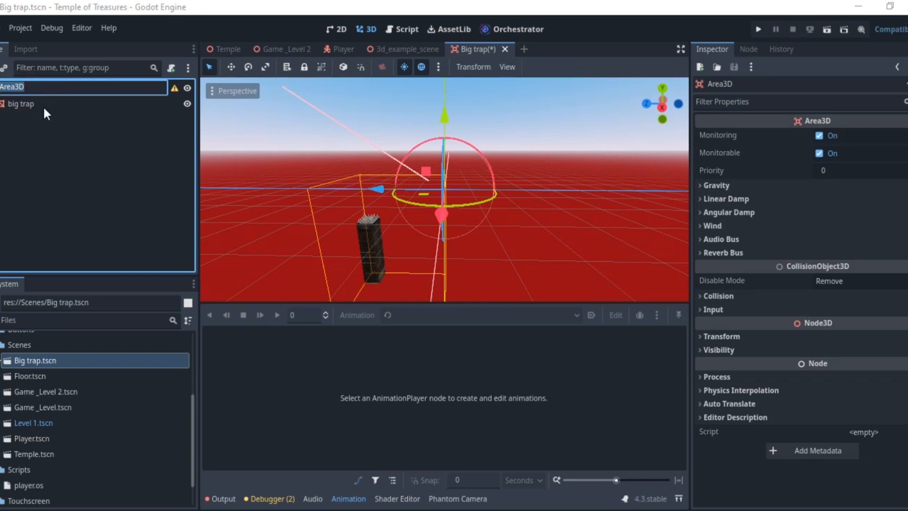
{"action": "left_click", "coordinate": [25, 103]}
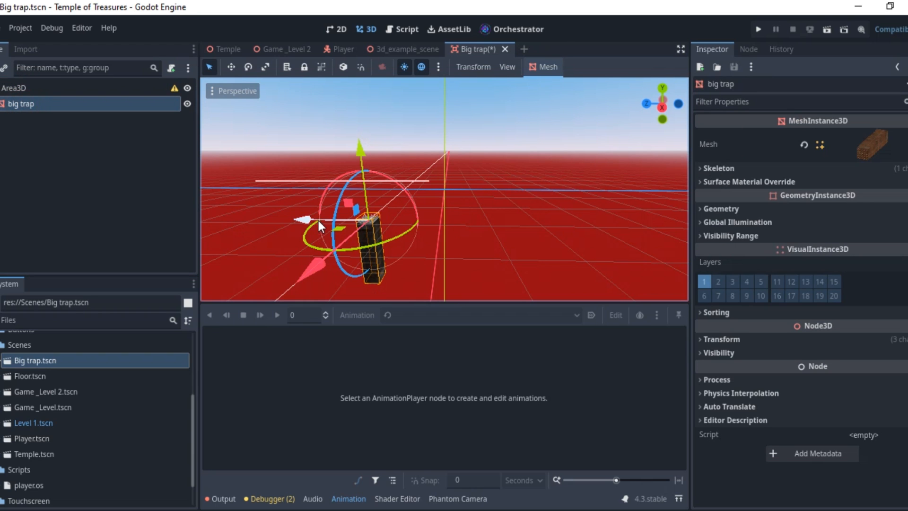
{"action": "left_click_drag", "start_coordinate": [297, 219], "coordinate": [375, 222]}
{"action": "middle_click_drag", "start_coordinate": [534, 213], "coordinate": [632, 259]}
{"action": "scroll", "coordinate": [632, 258], "scroll_direction": "up", "scroll_amount": 2}
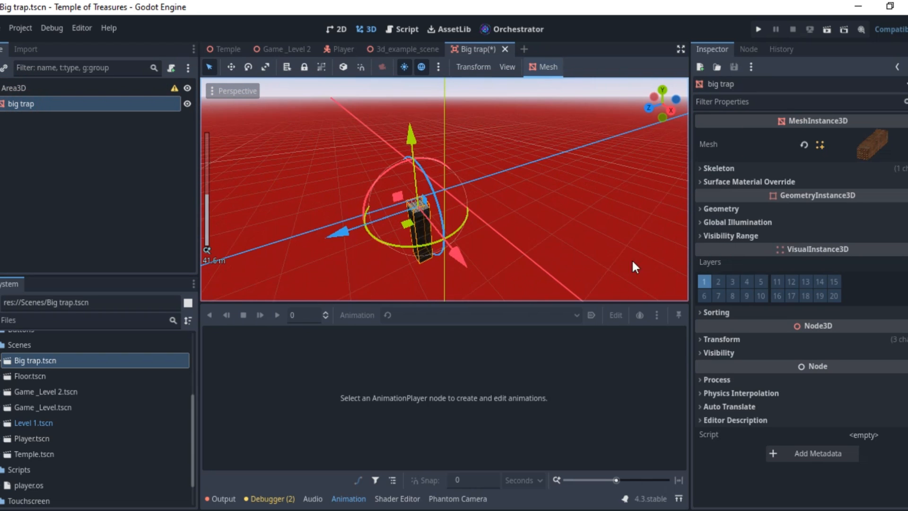
{"action": "left_click_drag", "start_coordinate": [410, 132], "coordinate": [409, 97]}
{"action": "middle_click_drag", "start_coordinate": [445, 135], "coordinate": [525, 148]}
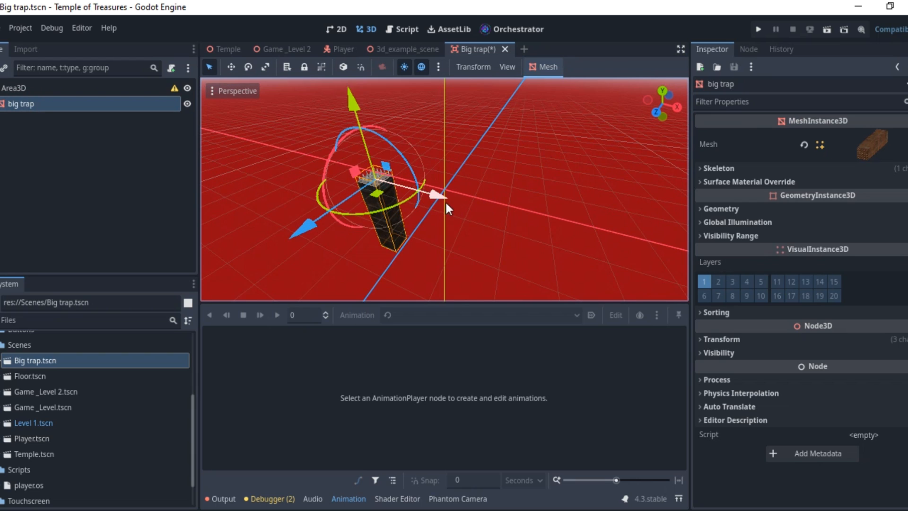
{"action": "left_click_drag", "start_coordinate": [445, 201], "coordinate": [517, 218]}
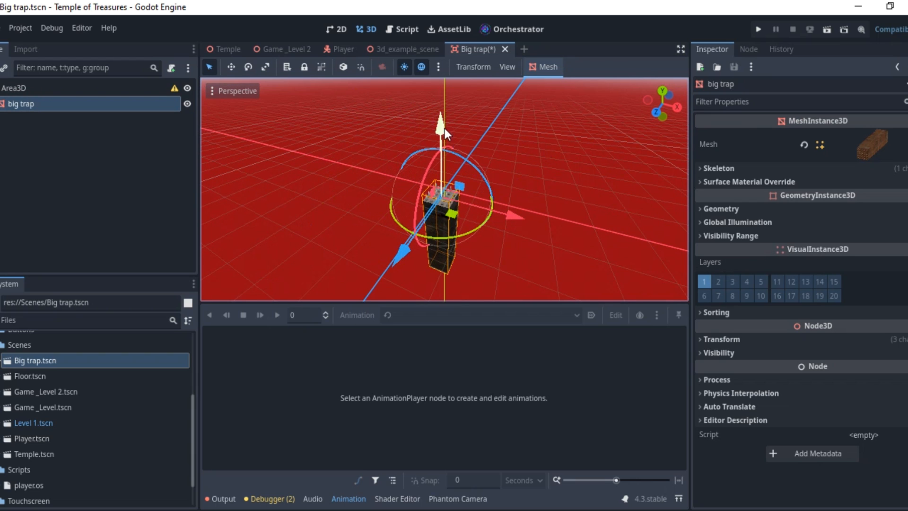
{"action": "left_click_drag", "start_coordinate": [445, 129], "coordinate": [444, 115]}
{"action": "middle_click_drag", "start_coordinate": [477, 193], "coordinate": [389, 154]}
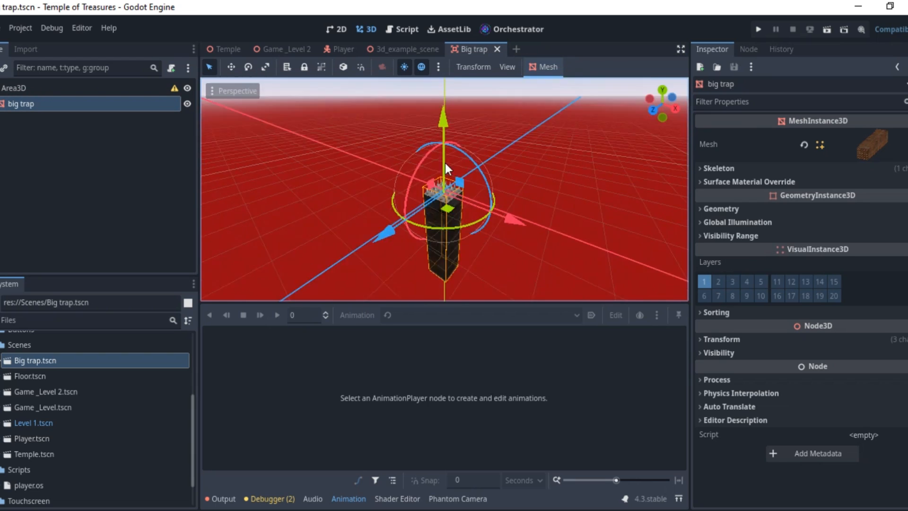
{"action": "scroll", "coordinate": [380, 196], "scroll_direction": "up", "scroll_amount": 5}
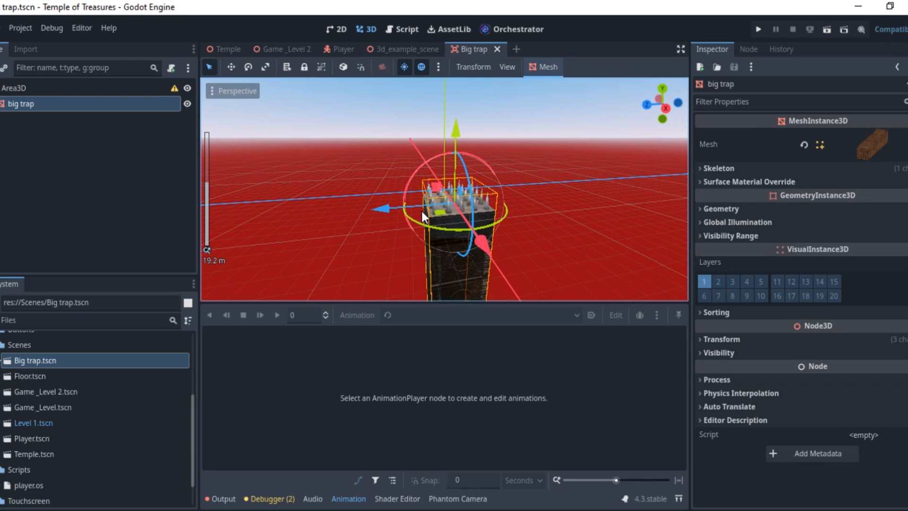
{"action": "left_click_drag", "start_coordinate": [382, 208], "coordinate": [372, 208]}
Step: Raise the Area3D root together with its mesh above the scene origin and save the Big trap scene
{"action": "left_click", "coordinate": [34, 86]}
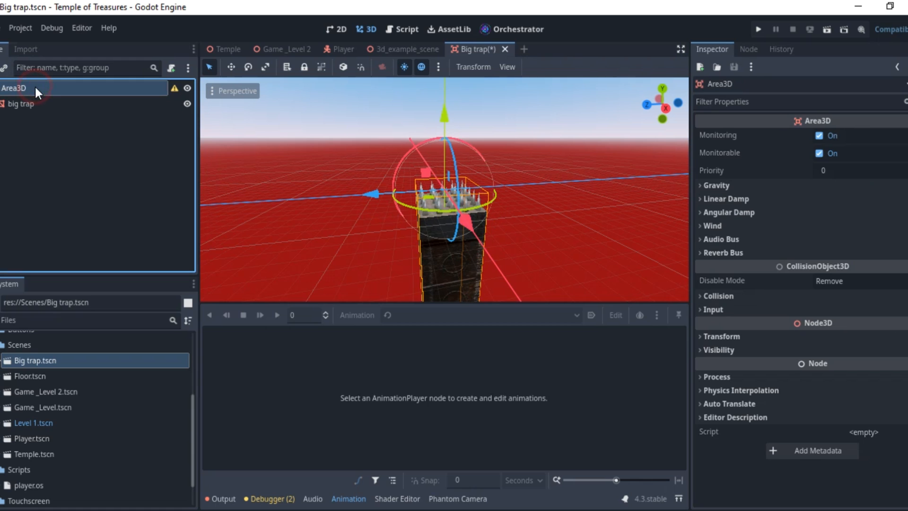
{"action": "scroll", "coordinate": [447, 132], "scroll_direction": "down", "scroll_amount": 5}
{"action": "mouse_move", "coordinate": [439, 125]}
{"action": "left_mouse_down"}
{"action": "mouse_move", "coordinate": [442, 106]}
{"action": "mouse_move", "coordinate": [446, 120]}
{"action": "left_mouse_up"}
{"action": "scroll", "coordinate": [461, 173], "scroll_direction": "up", "scroll_amount": 2}
{"action": "scroll", "coordinate": [462, 176], "scroll_direction": "up", "scroll_amount": 8}
{"action": "middle_click_drag", "start_coordinate": [464, 181], "coordinate": [524, 169]}
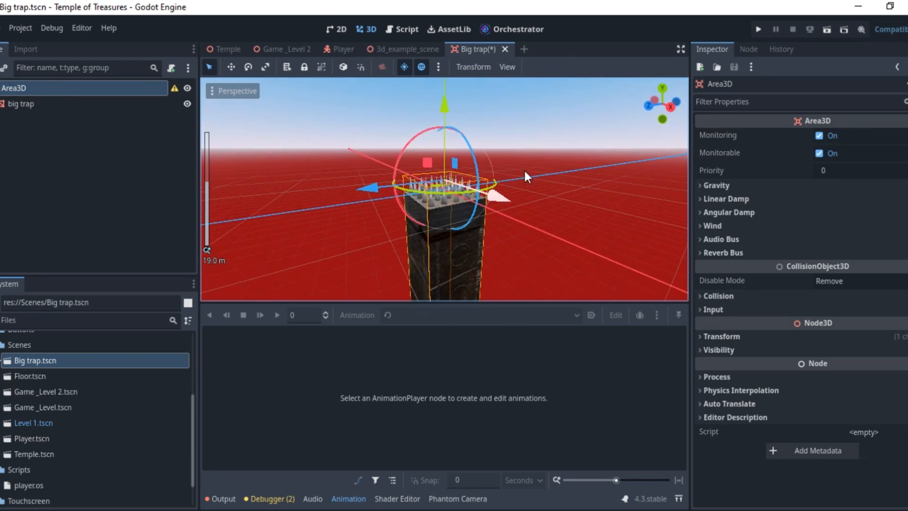
{"action": "scroll", "coordinate": [455, 148], "scroll_direction": "down", "scroll_amount": 12}
{"action": "left_click_drag", "start_coordinate": [444, 108], "coordinate": [456, 30]}
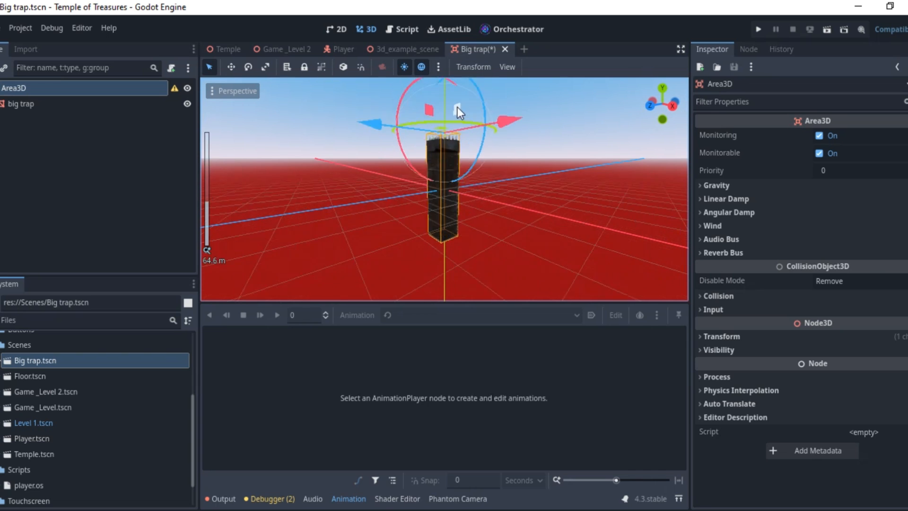
{"action": "scroll", "coordinate": [466, 171], "scroll_direction": "down", "scroll_amount": 3}
{"action": "key", "text": "ctrl+s"}
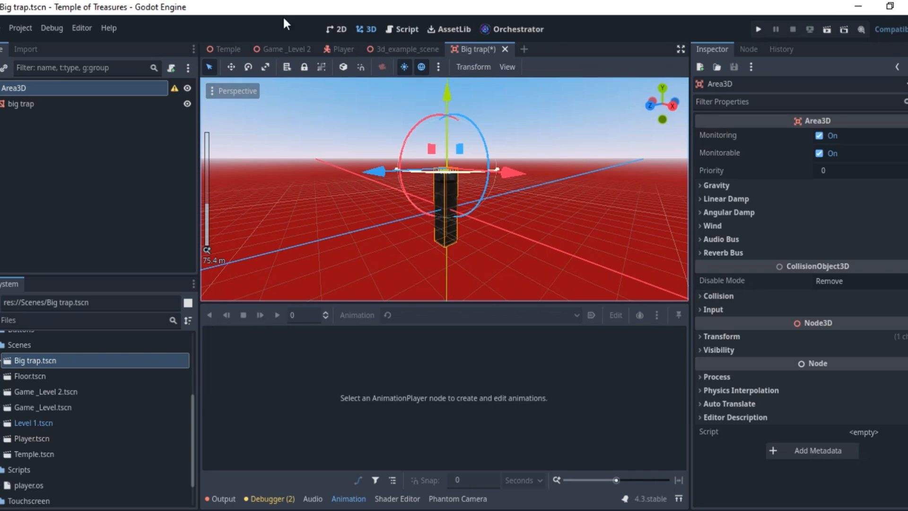
Step: Check the trap's placement in the Game _Level 2 scene from several angles, saving the Big trap scene again in between
{"action": "left_click", "coordinate": [279, 48]}
{"action": "scroll", "coordinate": [384, 202], "scroll_direction": "down", "scroll_amount": 5}
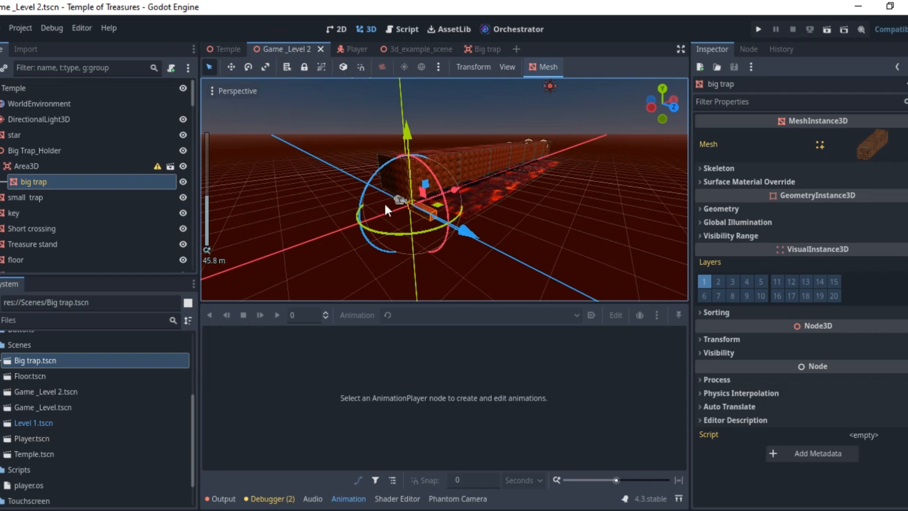
{"action": "scroll", "coordinate": [383, 202], "scroll_direction": "up", "scroll_amount": 10}
{"action": "middle_click_drag", "start_coordinate": [384, 202], "coordinate": [452, 48]}
{"action": "left_click", "coordinate": [482, 53]}
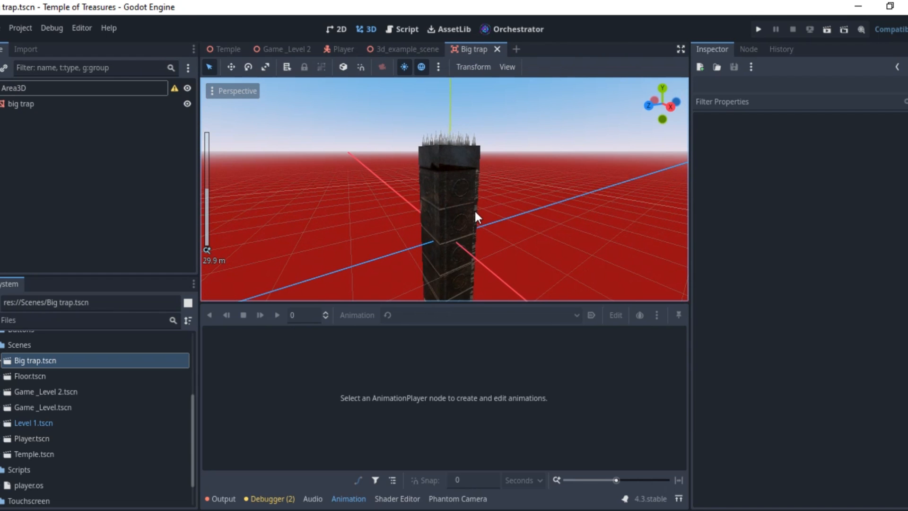
{"action": "key", "text": "ctrl+s"}
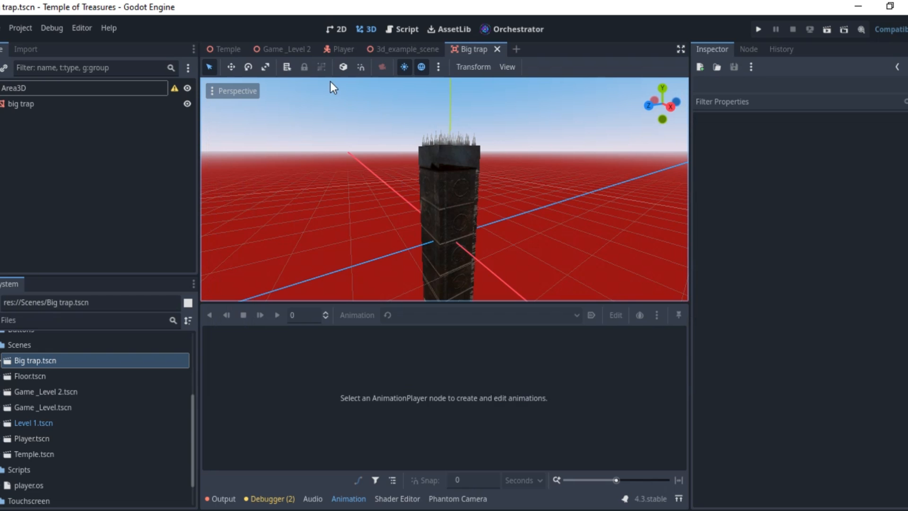
{"action": "left_click", "coordinate": [295, 52]}
{"action": "middle_click_drag", "start_coordinate": [468, 241], "coordinate": [541, 203]}
{"action": "scroll", "coordinate": [540, 204], "scroll_direction": "up", "scroll_amount": 3}
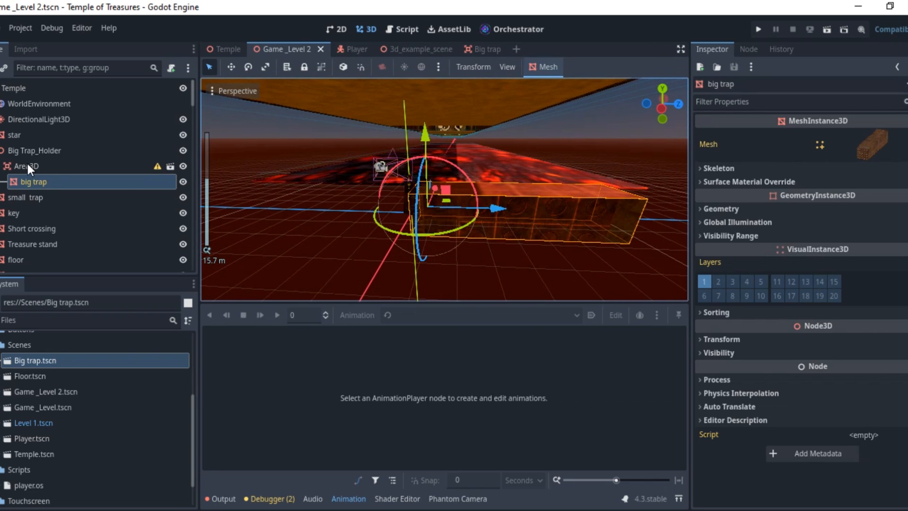
Step: Rename the Area3D under Big Trap_Holder to Big Trap
{"action": "left_click", "coordinate": [27, 164]}
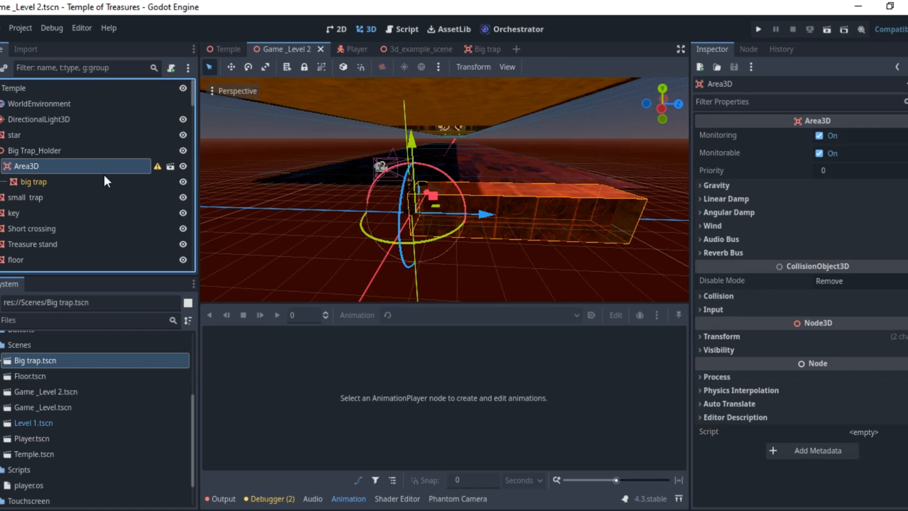
{"action": "double_click", "coordinate": [45, 164]}
{"action": "type", "text": "Bi"}
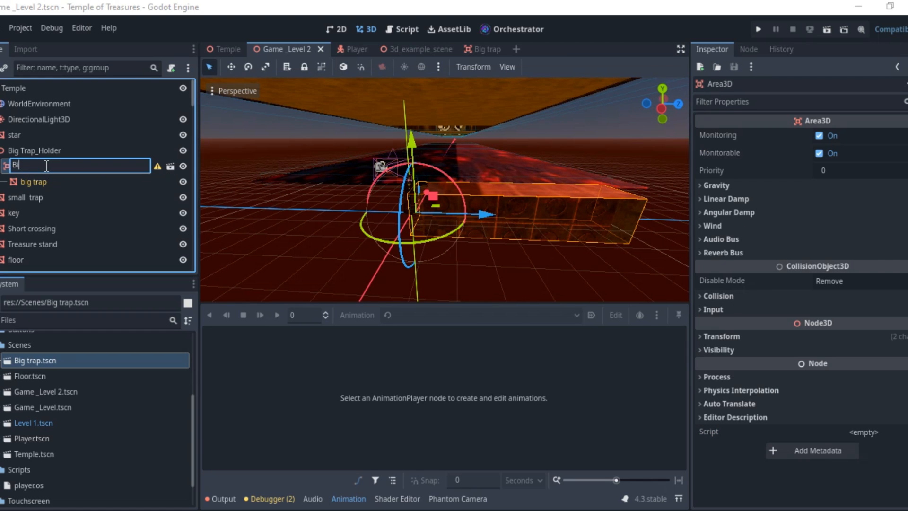
{"action": "type", "text": "g Trap"}
{"action": "key", "text": "Return"}
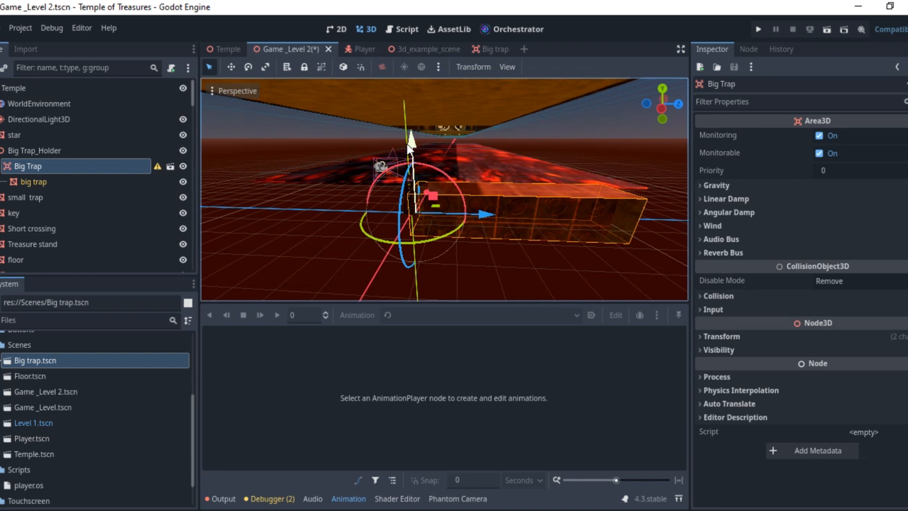
Step: Move the Big Trap along all three axes so it sits above the lava pit beside the temple wall
{"action": "scroll", "coordinate": [407, 144], "scroll_direction": "down", "scroll_amount": 10}
{"action": "middle_click_drag", "start_coordinate": [459, 146], "coordinate": [301, 184]}
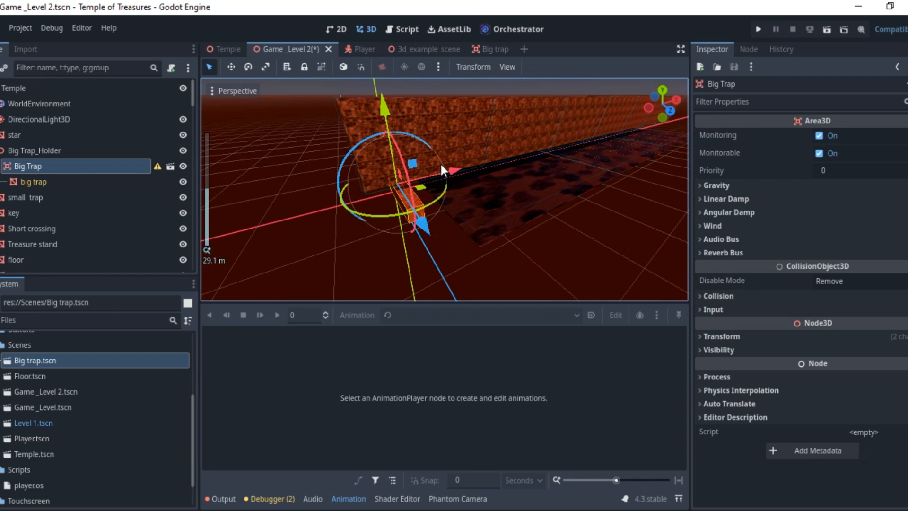
{"action": "left_click_drag", "start_coordinate": [440, 163], "coordinate": [533, 154]}
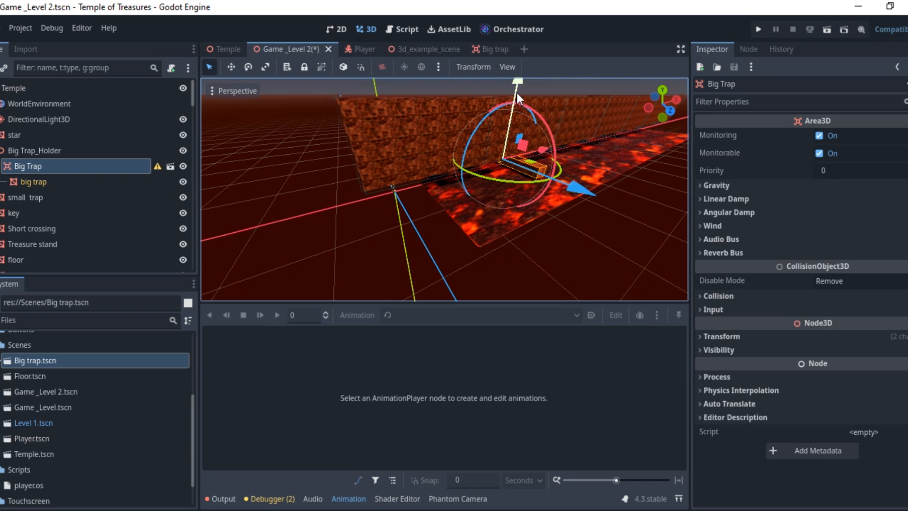
{"action": "left_click_drag", "start_coordinate": [517, 93], "coordinate": [536, 87]}
{"action": "middle_click_drag", "start_coordinate": [537, 88], "coordinate": [605, 217]}
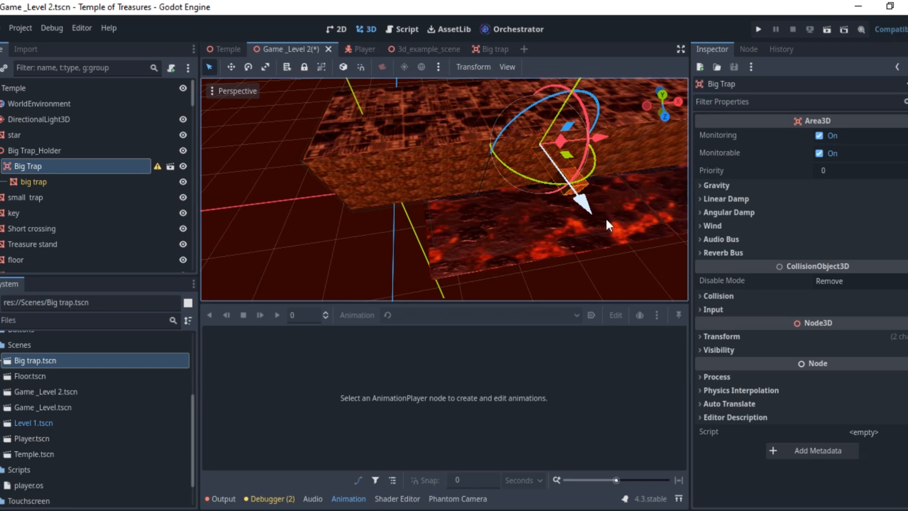
{"action": "left_click_drag", "start_coordinate": [591, 211], "coordinate": [615, 250]}
{"action": "middle_click_drag", "start_coordinate": [615, 250], "coordinate": [495, 179]}
{"action": "left_click_drag", "start_coordinate": [495, 179], "coordinate": [592, 203]}
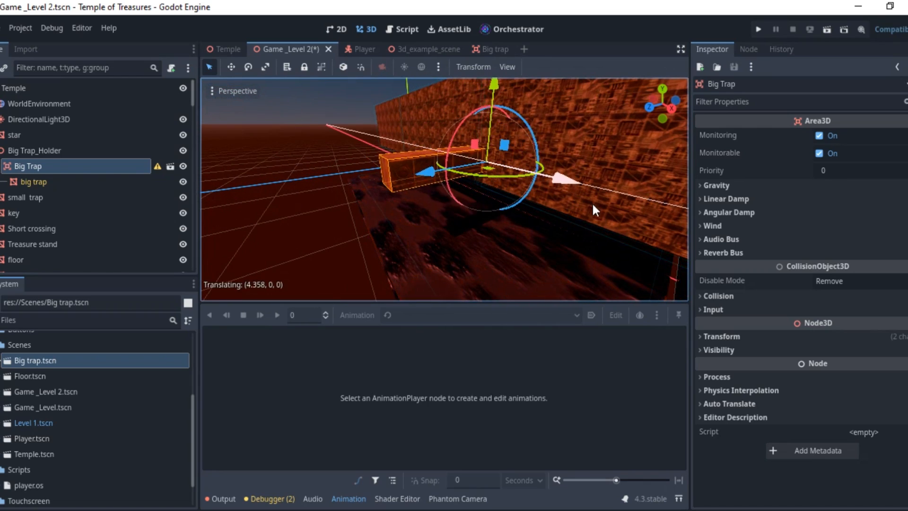
{"action": "scroll", "coordinate": [569, 186], "scroll_direction": "down", "scroll_amount": 3}
{"action": "middle_click_drag", "start_coordinate": [569, 185], "coordinate": [403, 132]}
{"action": "scroll", "coordinate": [404, 169], "scroll_direction": "up", "scroll_amount": 3}
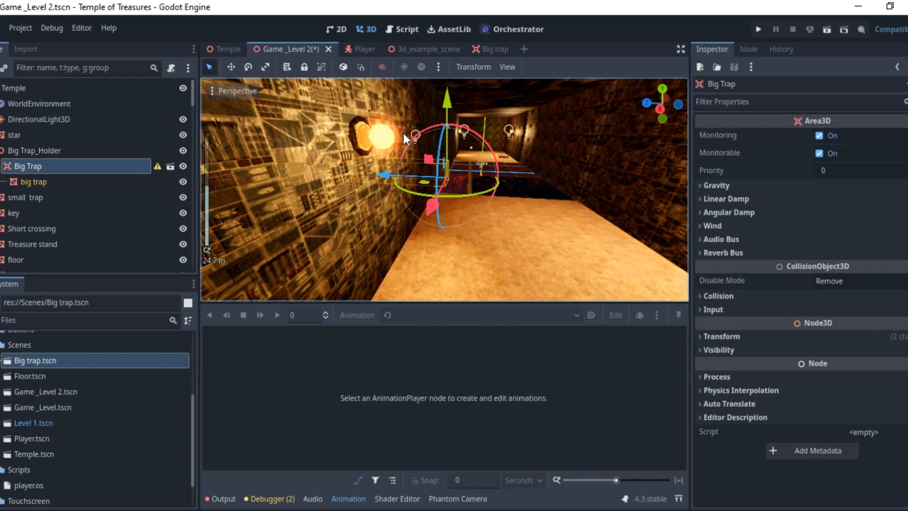
Step: Examine the trap's spiked end from several angles in the Big trap scene and save the scene
{"action": "left_click", "coordinate": [483, 47]}
{"action": "middle_click_drag", "start_coordinate": [492, 206], "coordinate": [466, 189]}
{"action": "scroll", "coordinate": [477, 162], "scroll_direction": "up", "scroll_amount": 3}
{"action": "scroll", "coordinate": [465, 188], "scroll_direction": "down", "scroll_amount": 6}
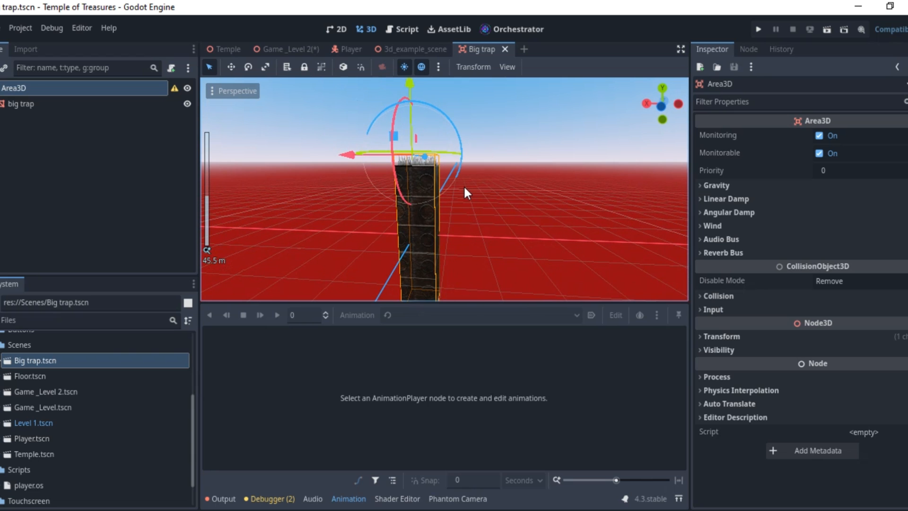
{"action": "scroll", "coordinate": [408, 179], "scroll_direction": "up", "scroll_amount": 2}
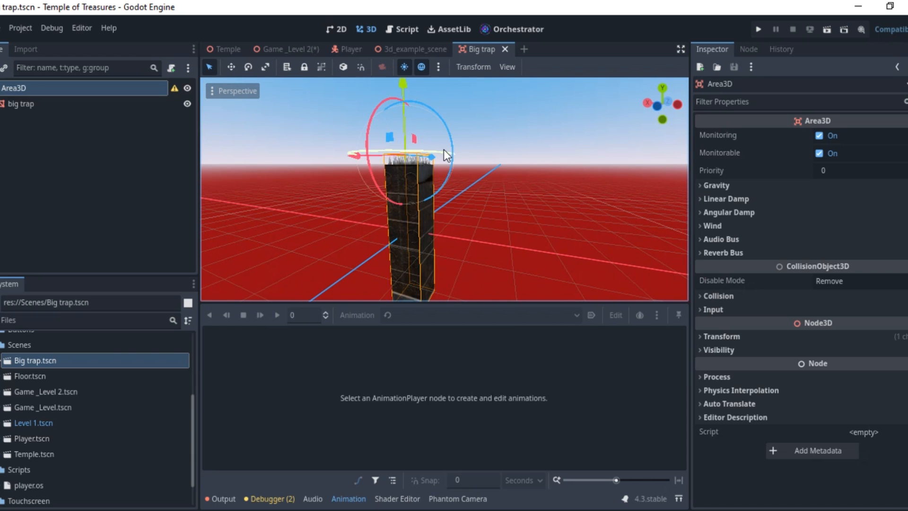
{"action": "middle_click_drag", "start_coordinate": [443, 150], "coordinate": [414, 103]}
{"action": "scroll", "coordinate": [441, 162], "scroll_direction": "down", "scroll_amount": 3}
{"action": "key", "text": "ctrl+s"}
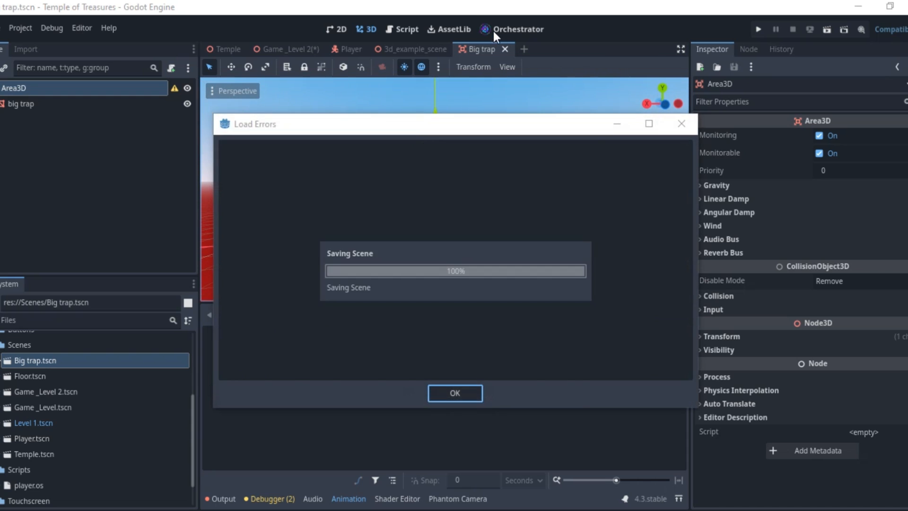
Step: Add a CollisionShape3D as a child of the Area3D root and give it a new BoxShape3D shape
{"action": "right_click", "coordinate": [32, 84]}
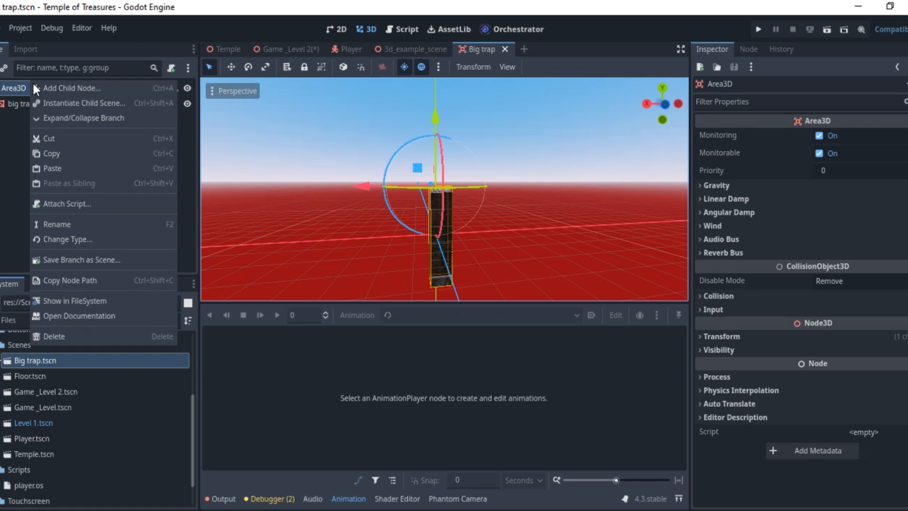
{"action": "left_click", "coordinate": [64, 90]}
{"action": "type", "text": "coll"}
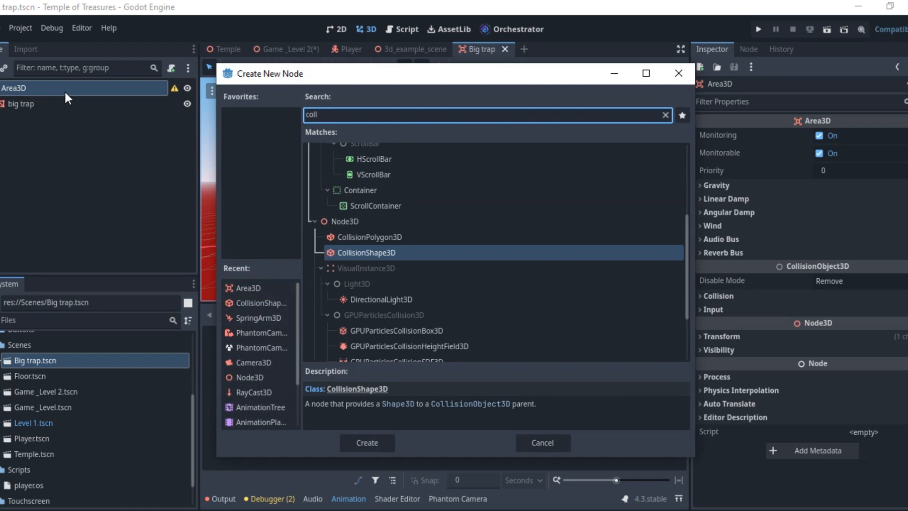
{"action": "key", "text": "Return"}
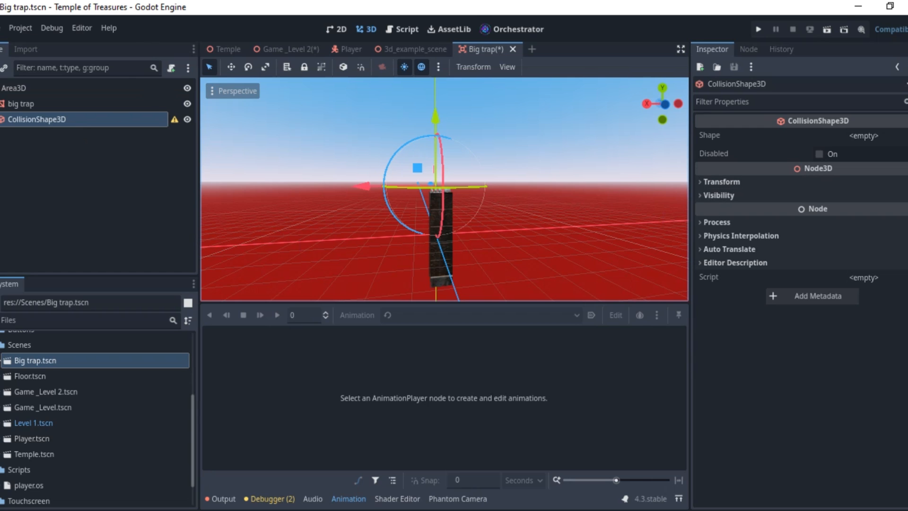
{"action": "left_click", "coordinate": [864, 135]}
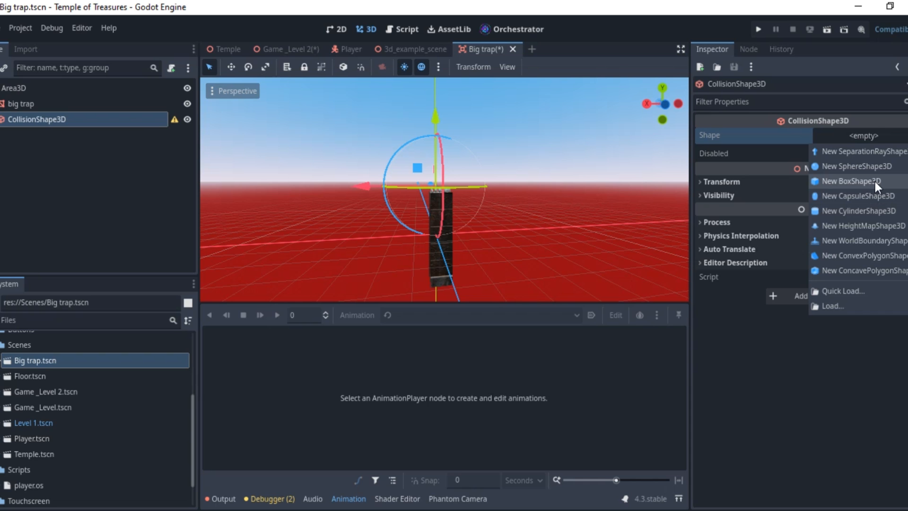
{"action": "left_click", "coordinate": [875, 181]}
Step: Resize the collision box to about 7.7 × 37 × 7.3 m so it encloses the whole trap mesh
{"action": "scroll", "coordinate": [441, 204], "scroll_direction": "up", "scroll_amount": 5}
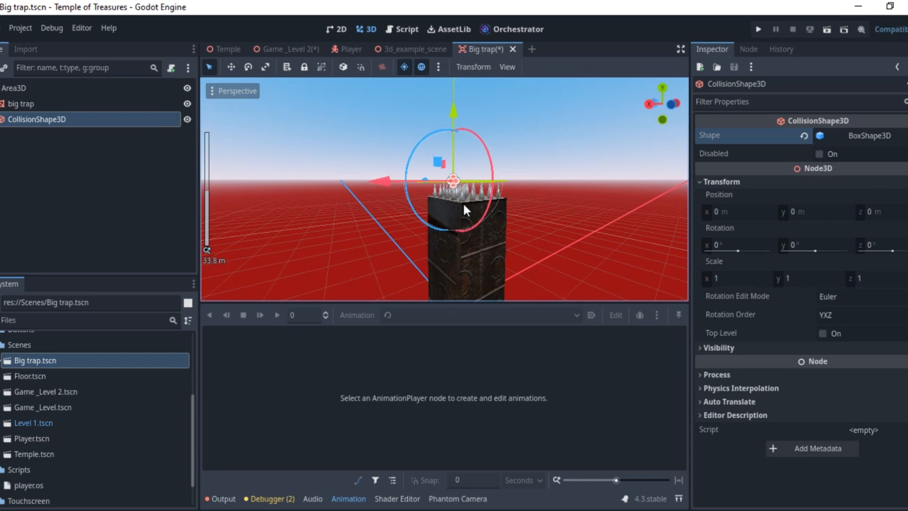
{"action": "scroll", "coordinate": [482, 204], "scroll_direction": "up", "scroll_amount": 9}
{"action": "scroll", "coordinate": [482, 204], "scroll_direction": "down", "scroll_amount": 9}
{"action": "middle_click_drag", "start_coordinate": [481, 204], "coordinate": [491, 191]}
{"action": "scroll", "coordinate": [496, 199], "scroll_direction": "up", "scroll_amount": 8}
{"action": "scroll", "coordinate": [554, 183], "scroll_direction": "down", "scroll_amount": 1}
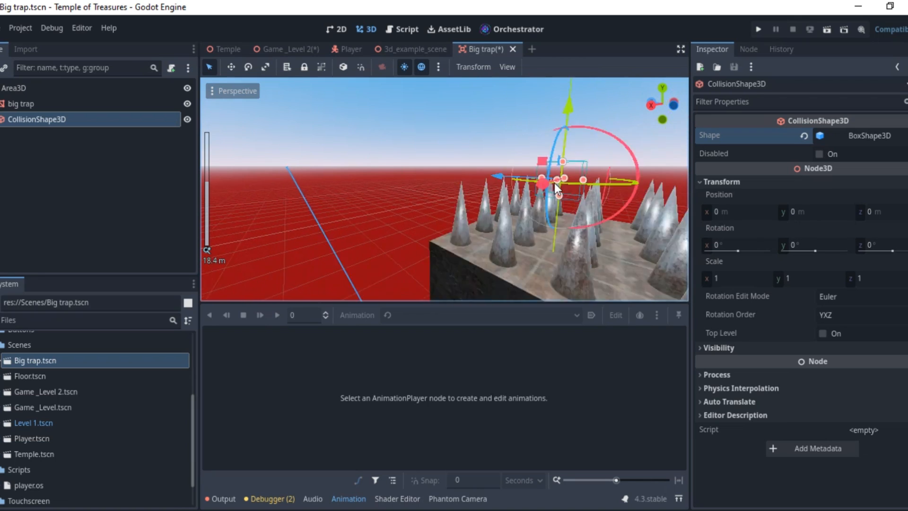
{"action": "scroll", "coordinate": [544, 213], "scroll_direction": "down", "scroll_amount": 5}
{"action": "middle_click_drag", "start_coordinate": [533, 245], "coordinate": [412, 191]}
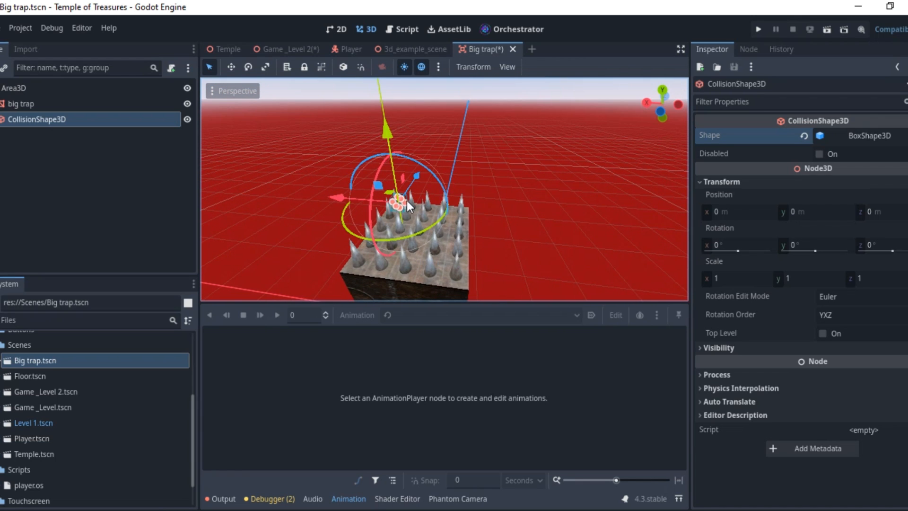
{"action": "left_click_drag", "start_coordinate": [406, 200], "coordinate": [475, 236]}
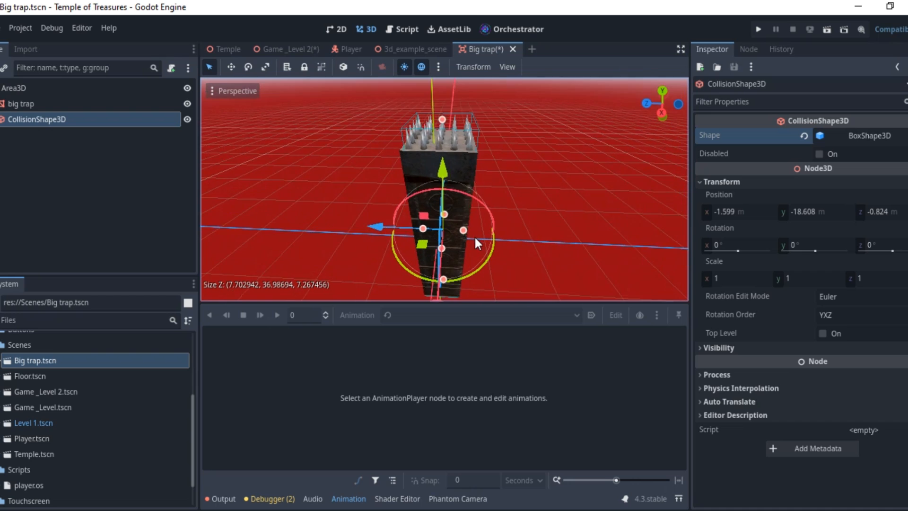
Step: Fine-tune the collision box's upper face at the spike tips and save the Big trap scene
{"action": "middle_click_drag", "start_coordinate": [474, 236], "coordinate": [496, 121]}
{"action": "scroll", "coordinate": [428, 238], "scroll_direction": "up", "scroll_amount": 6}
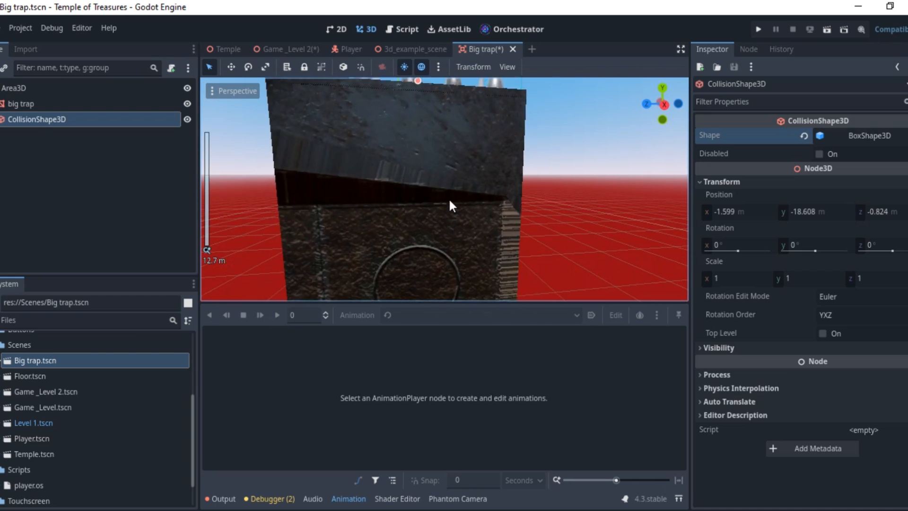
{"action": "scroll", "coordinate": [468, 110], "scroll_direction": "down", "scroll_amount": 8}
{"action": "middle_click_drag", "start_coordinate": [456, 106], "coordinate": [439, 156]}
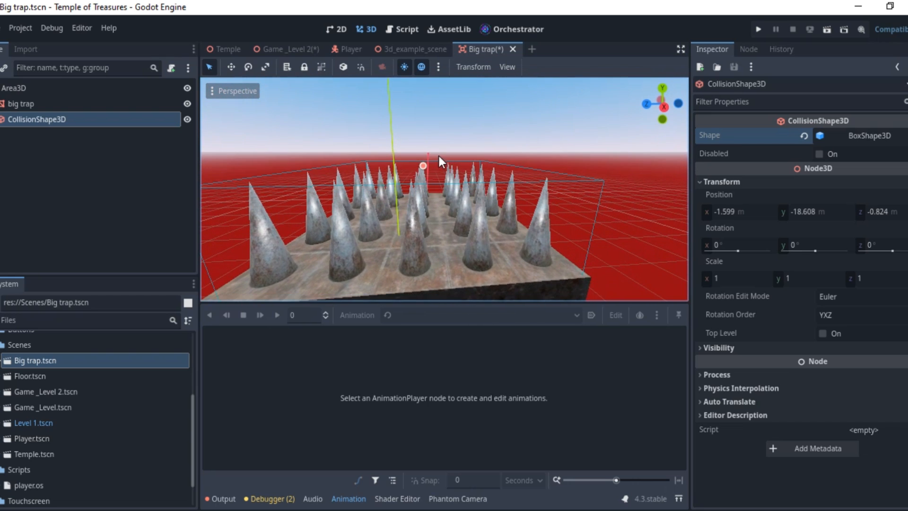
{"action": "left_click_drag", "start_coordinate": [423, 166], "coordinate": [421, 167]}
{"action": "key", "text": "ctrl+s"}
Step: In the Game _Level 2 scene, move the Big Trap along the X axis closer to the near end of the lava pit
{"action": "left_click", "coordinate": [293, 48]}
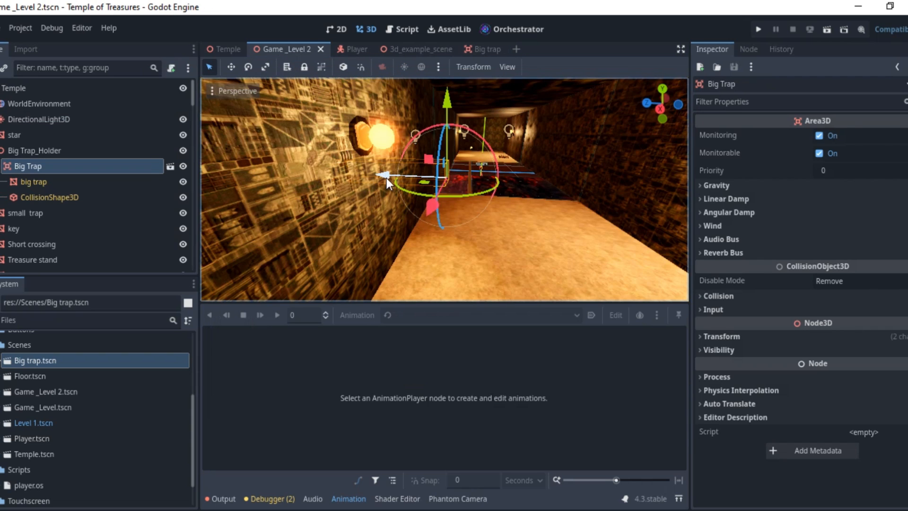
{"action": "scroll", "coordinate": [440, 180], "scroll_direction": "down", "scroll_amount": 10}
{"action": "scroll", "coordinate": [450, 179], "scroll_direction": "up", "scroll_amount": 3}
{"action": "scroll", "coordinate": [454, 175], "scroll_direction": "down", "scroll_amount": 3}
{"action": "middle_click_drag", "start_coordinate": [455, 175], "coordinate": [555, 191]}
{"action": "scroll", "coordinate": [630, 178], "scroll_direction": "up", "scroll_amount": 8}
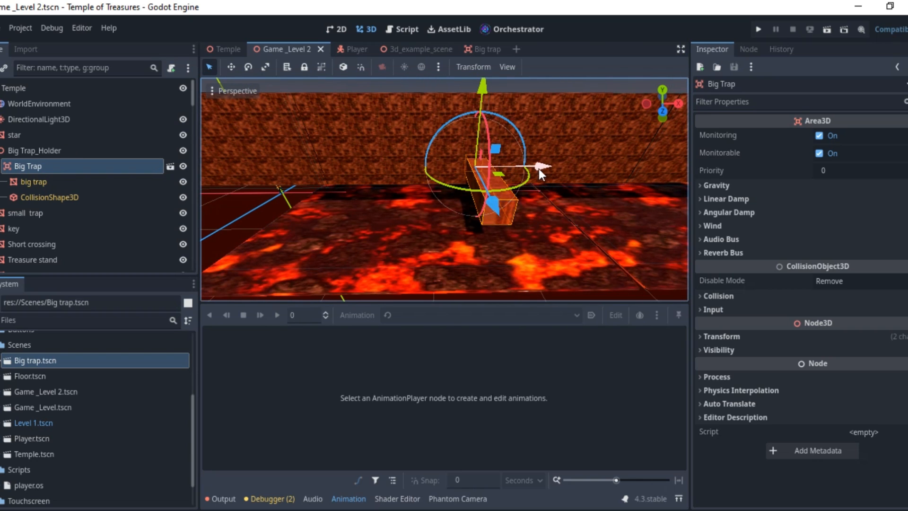
{"action": "left_click_drag", "start_coordinate": [538, 169], "coordinate": [486, 175]}
{"action": "scroll", "coordinate": [486, 176], "scroll_direction": "down", "scroll_amount": 4}
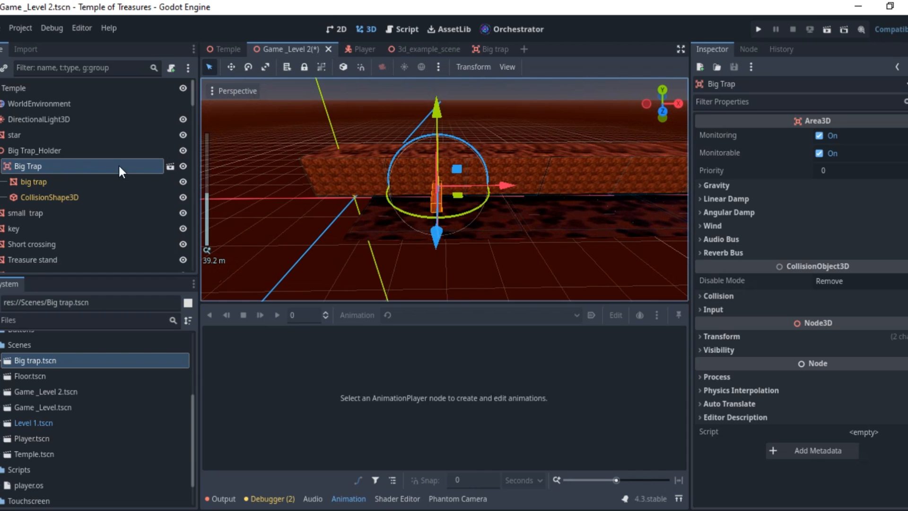
Step: Shift the Big Trap further along the X axis to bring it close to the Big Trap_Holder's origin
{"action": "left_click", "coordinate": [48, 150]}
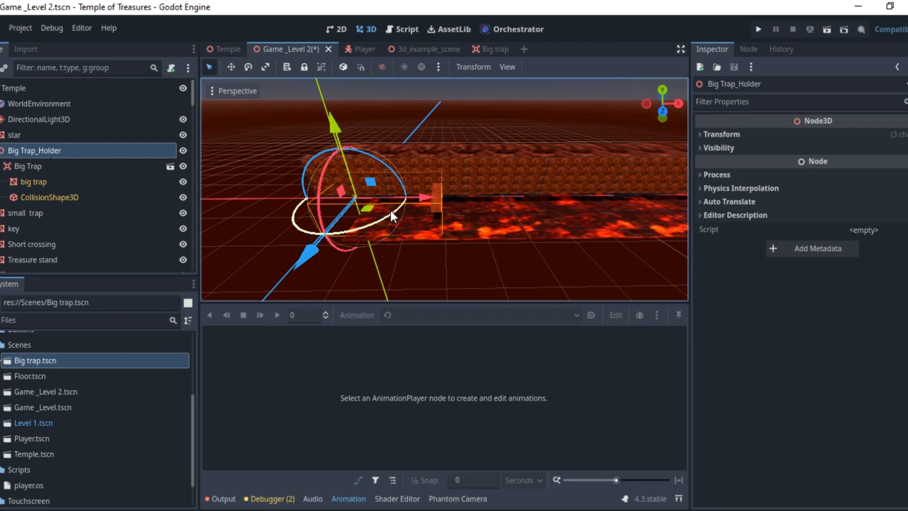
{"action": "left_click", "coordinate": [25, 166]}
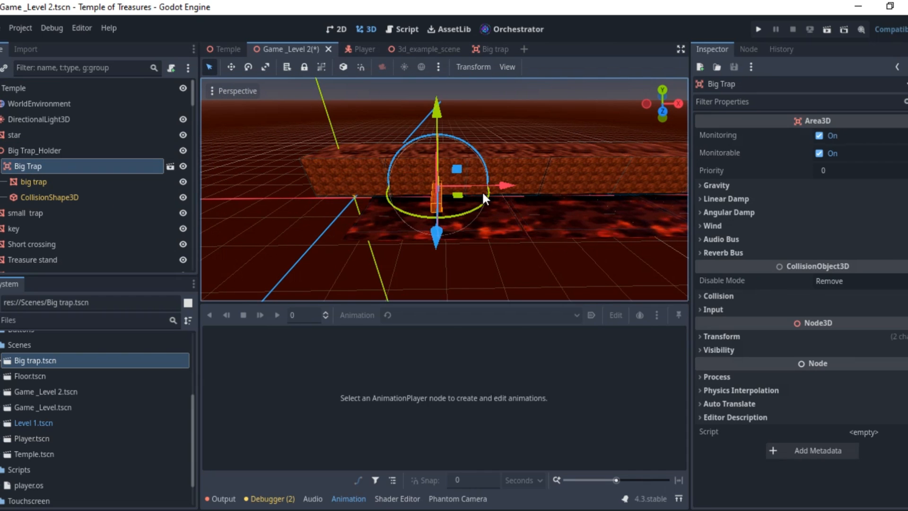
{"action": "left_click_drag", "start_coordinate": [482, 191], "coordinate": [422, 190]}
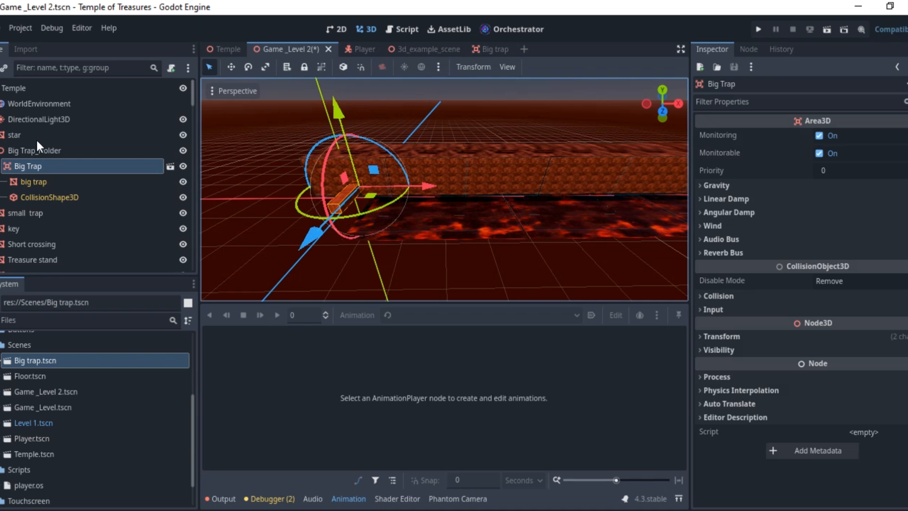
{"action": "left_click", "coordinate": [43, 151]}
{"action": "scroll", "coordinate": [460, 185], "scroll_direction": "up", "scroll_amount": 3}
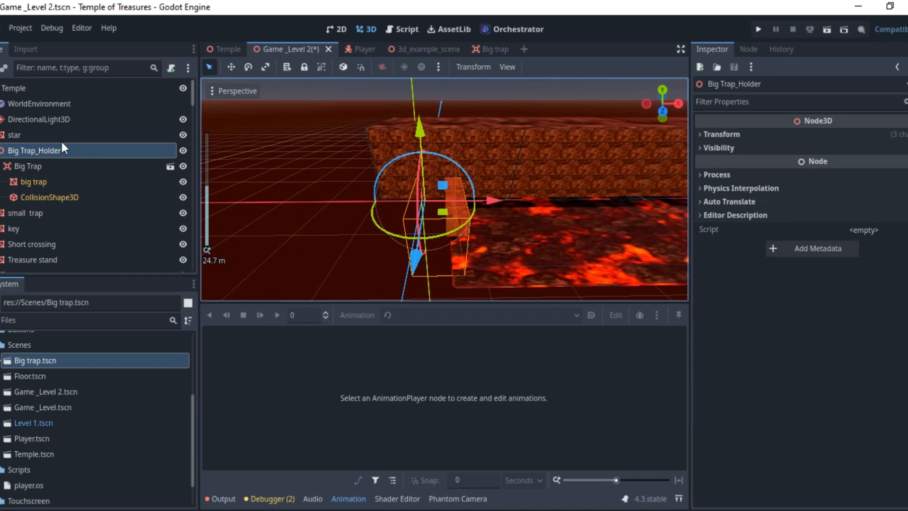
{"action": "left_click", "coordinate": [26, 165]}
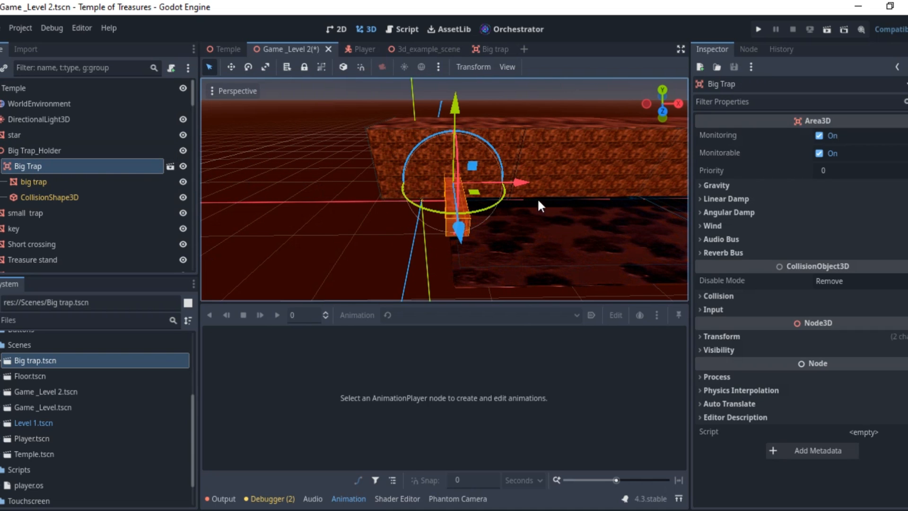
{"action": "left_click_drag", "start_coordinate": [526, 184], "coordinate": [507, 184]}
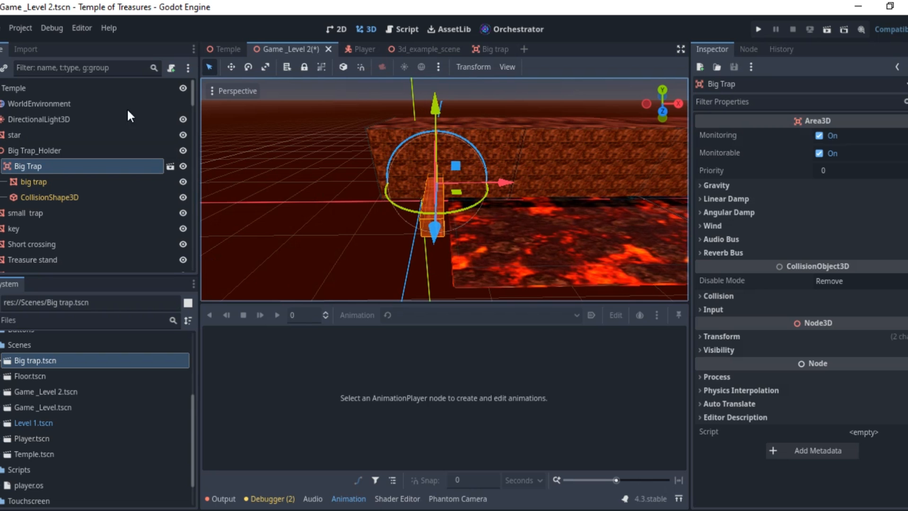
Step: Move the Big Trap_Holder with its trap slightly along the X axis towards the lava pit
{"action": "left_click", "coordinate": [60, 151]}
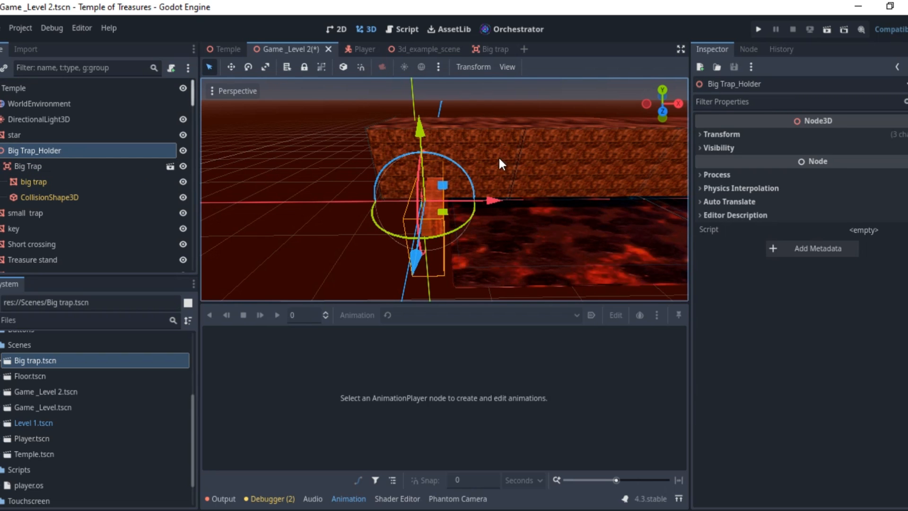
{"action": "scroll", "coordinate": [585, 154], "scroll_direction": "down", "scroll_amount": 3}
{"action": "middle_click_drag", "start_coordinate": [499, 156], "coordinate": [428, 169]}
{"action": "scroll", "coordinate": [585, 155], "scroll_direction": "up", "scroll_amount": 4}
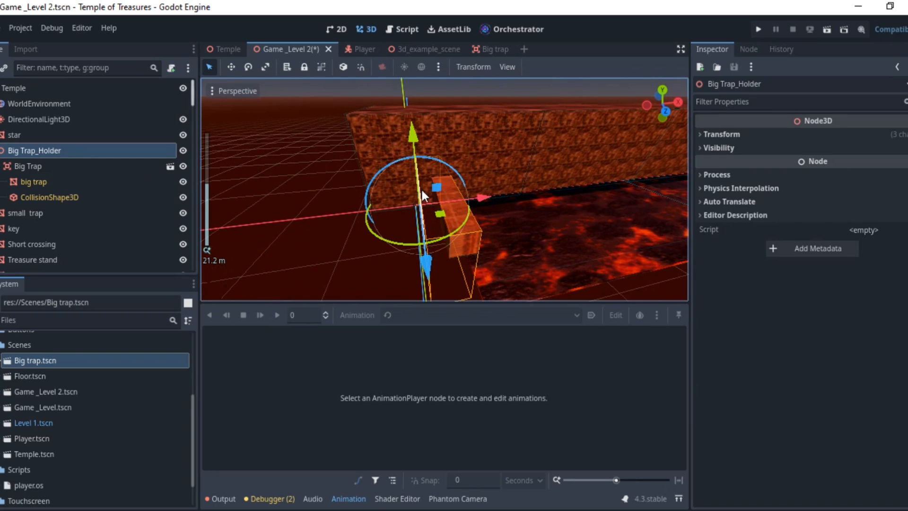
{"action": "mouse_move", "coordinate": [482, 201]}
{"action": "left_mouse_down"}
{"action": "mouse_move", "coordinate": [497, 207]}
{"action": "mouse_move", "coordinate": [490, 203]}
{"action": "left_mouse_up"}
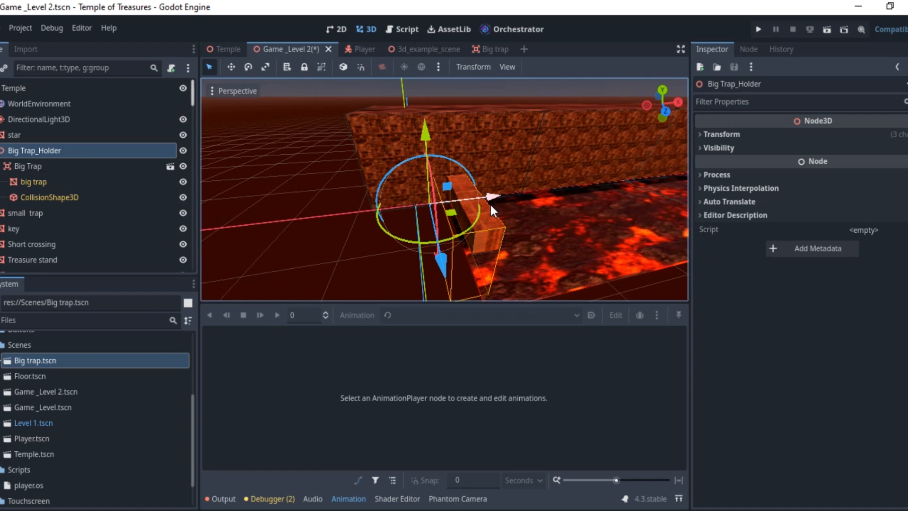
Step: Add an AnimationPlayer node as a child of the Big Trap
{"action": "left_click", "coordinate": [46, 167]}
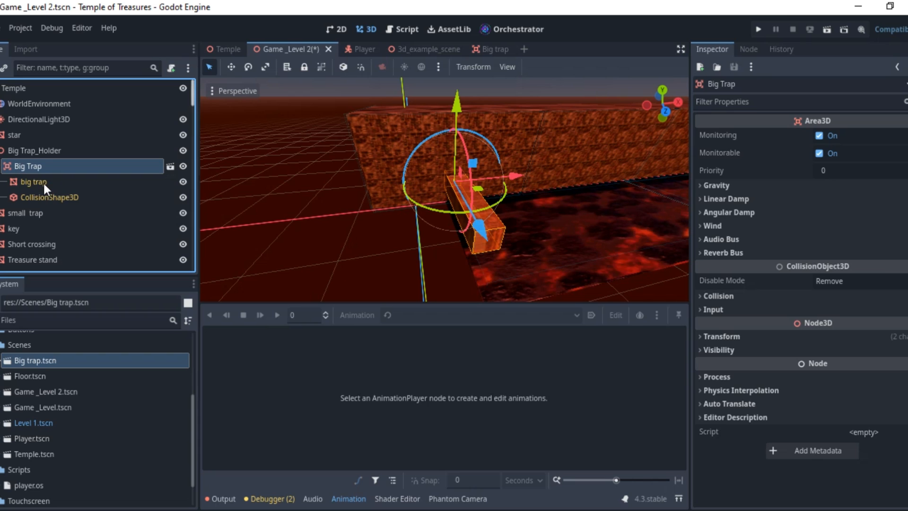
{"action": "left_click", "coordinate": [43, 181]}
{"action": "left_click", "coordinate": [44, 166]}
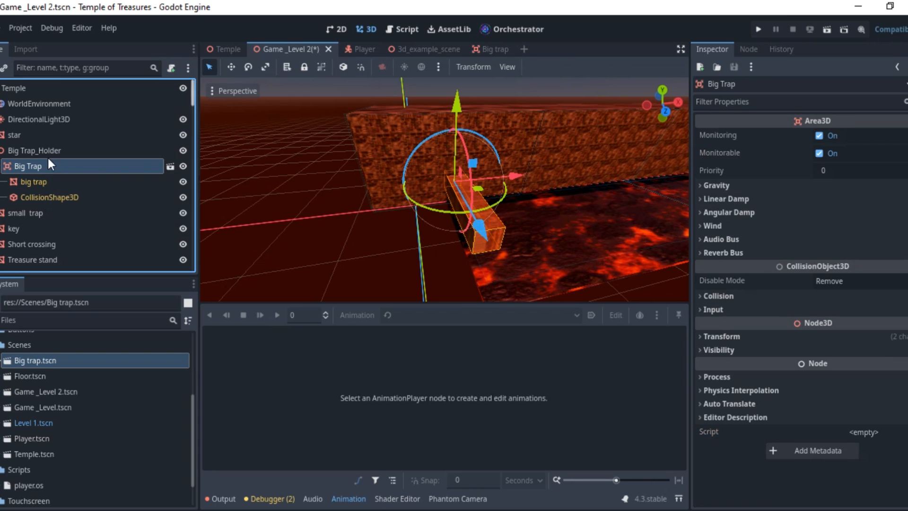
{"action": "right_click", "coordinate": [46, 160]}
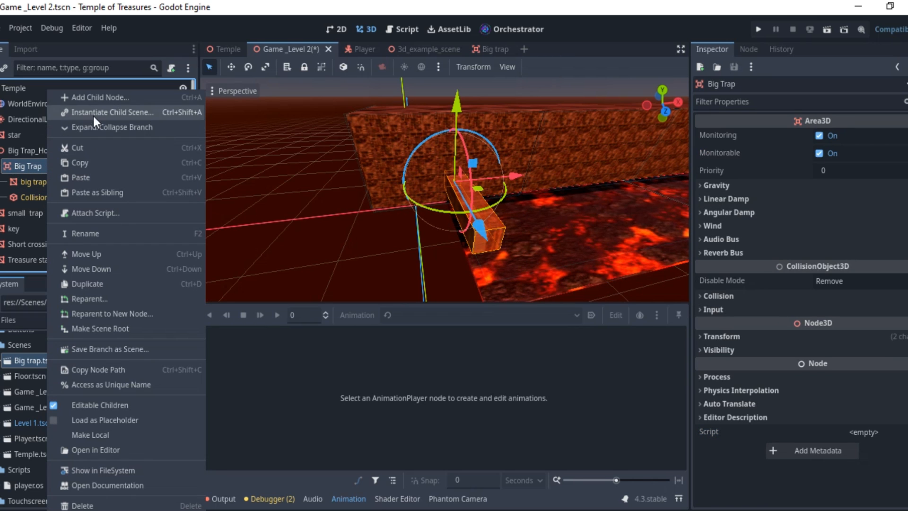
{"action": "left_click", "coordinate": [97, 97]}
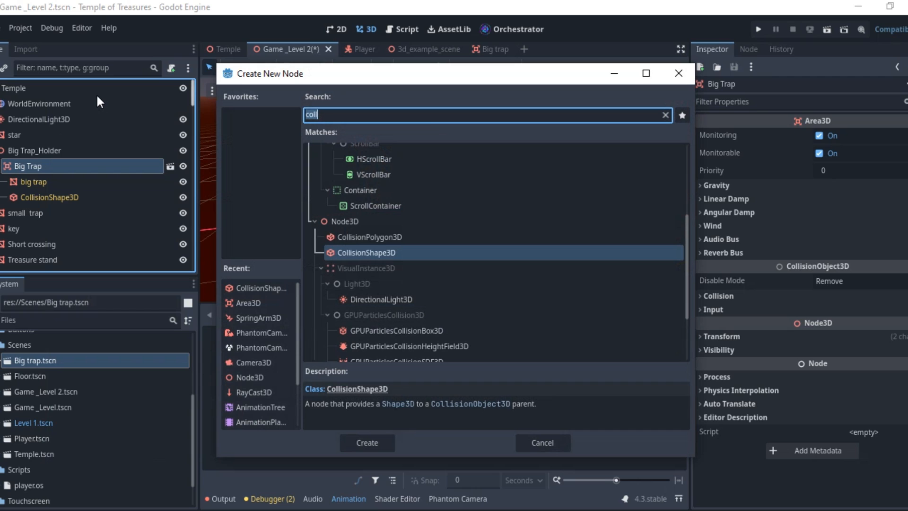
{"action": "type", "text": "ani"}
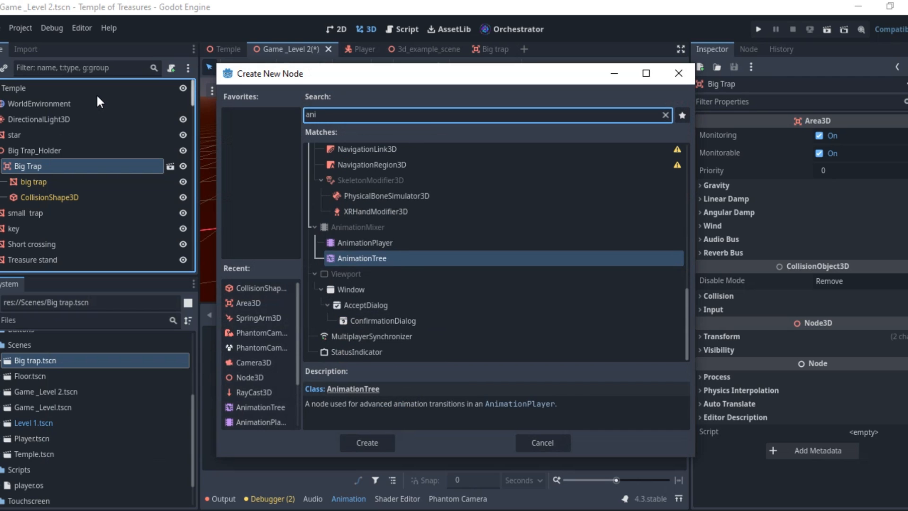
{"action": "type", "text": "mat"}
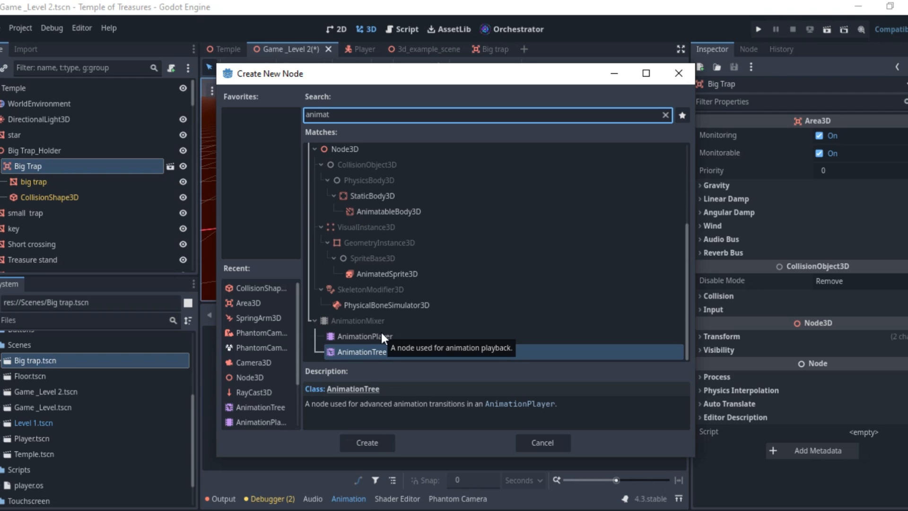
{"action": "left_click", "coordinate": [381, 333]}
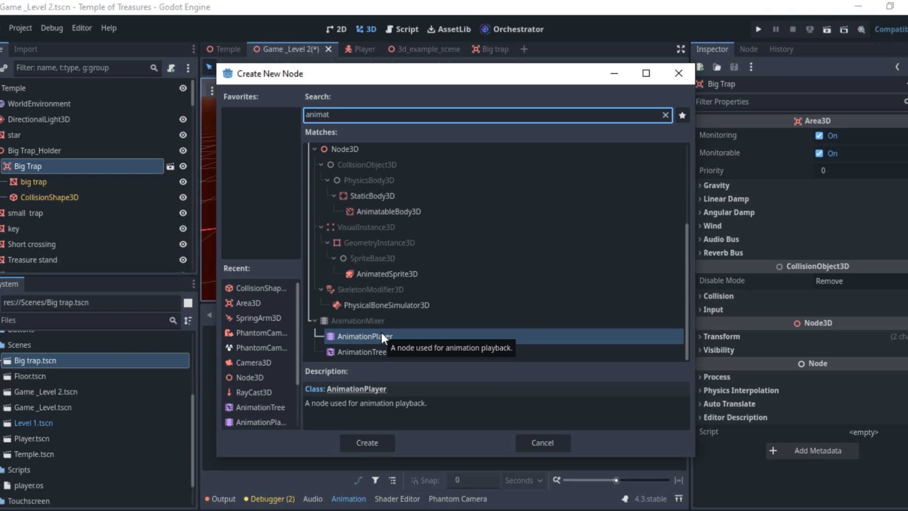
{"action": "left_click", "coordinate": [370, 448]}
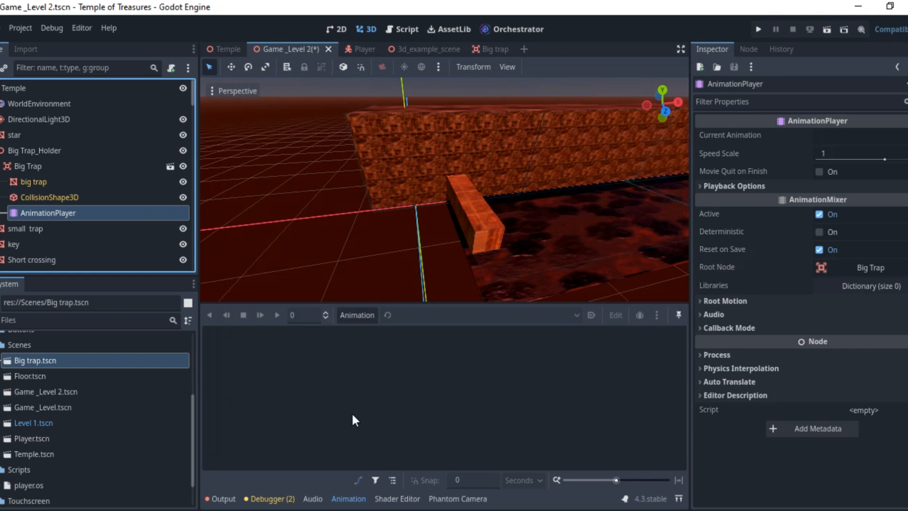
Step: Move the Big Trap along the Z axis so its spikes retract into the corridor wall beside the star
{"action": "scroll", "coordinate": [424, 228], "scroll_direction": "down", "scroll_amount": 3}
{"action": "middle_click_drag", "start_coordinate": [425, 228], "coordinate": [563, 218]}
{"action": "scroll", "coordinate": [497, 175], "scroll_direction": "up", "scroll_amount": 3}
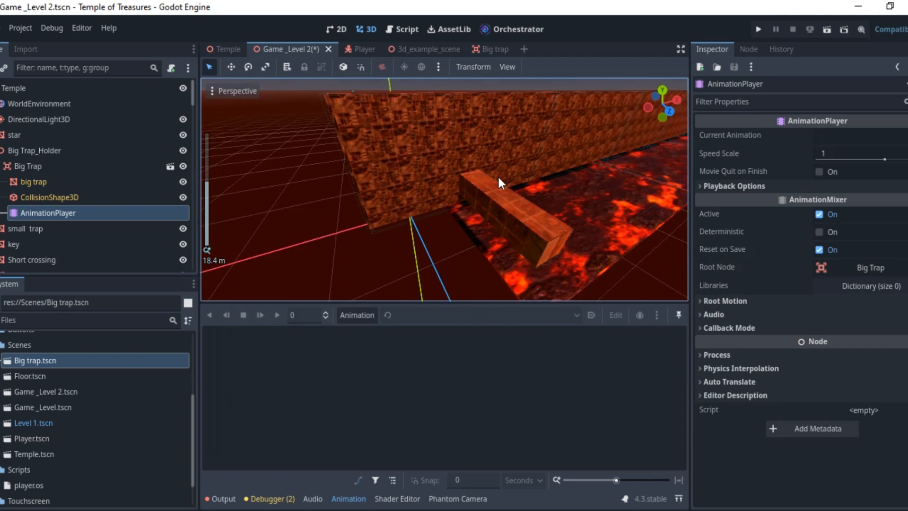
{"action": "scroll", "coordinate": [499, 176], "scroll_direction": "up", "scroll_amount": 6}
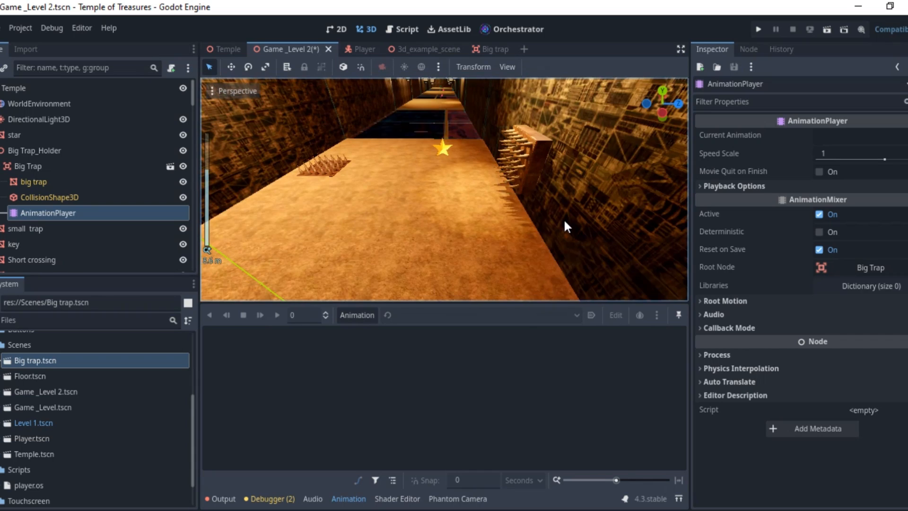
{"action": "scroll", "coordinate": [414, 228], "scroll_direction": "up", "scroll_amount": 3}
{"action": "middle_click_drag", "start_coordinate": [413, 228], "coordinate": [282, 175], "text": "shift"}
{"action": "scroll", "coordinate": [368, 170], "scroll_direction": "down", "scroll_amount": 5}
{"action": "middle_click_drag", "start_coordinate": [369, 171], "coordinate": [443, 168]}
{"action": "scroll", "coordinate": [443, 168], "scroll_direction": "up", "scroll_amount": 4}
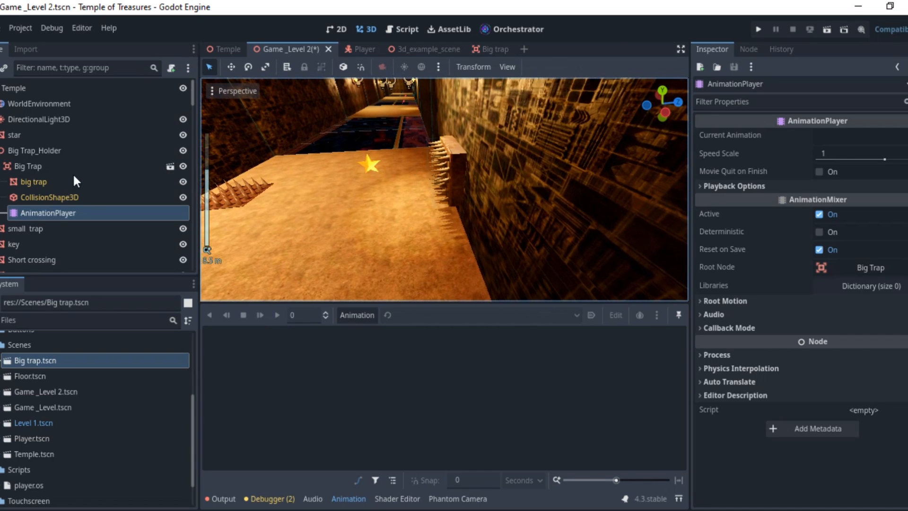
{"action": "left_click", "coordinate": [31, 176]}
{"action": "left_click", "coordinate": [36, 165]}
{"action": "middle_click_drag", "start_coordinate": [426, 184], "coordinate": [391, 191], "text": "shift"}
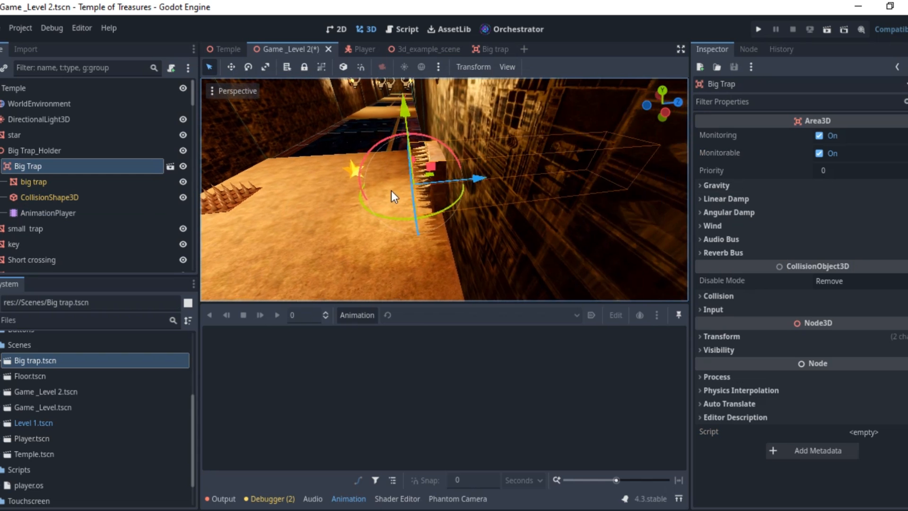
{"action": "mouse_move", "coordinate": [476, 182]}
{"action": "left_mouse_down"}
{"action": "mouse_move", "coordinate": [500, 176]}
{"action": "mouse_move", "coordinate": [494, 181]}
{"action": "left_mouse_up"}
Step: Raise the Big Trap slightly along the Y axis within the corridor wall
{"action": "scroll", "coordinate": [476, 177], "scroll_direction": "down", "scroll_amount": 5}
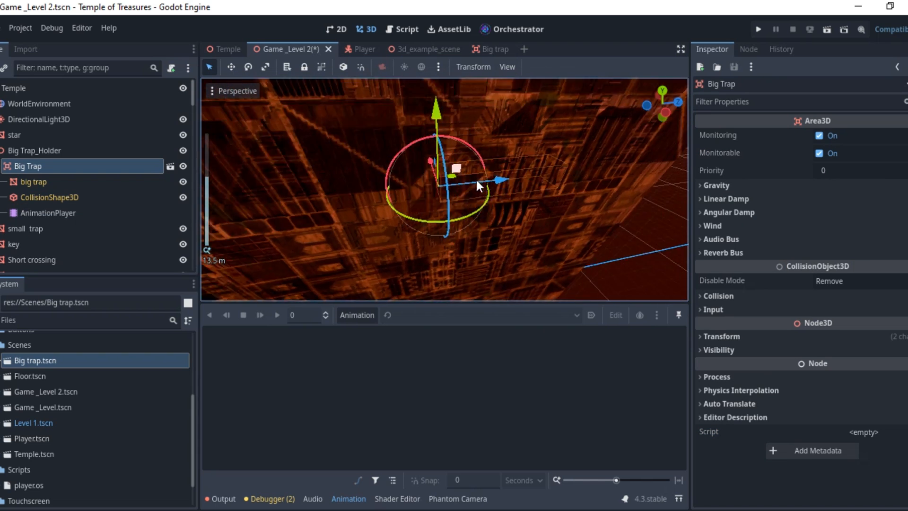
{"action": "scroll", "coordinate": [476, 178], "scroll_direction": "up", "scroll_amount": 5}
{"action": "middle_click_drag", "start_coordinate": [476, 179], "coordinate": [491, 148]}
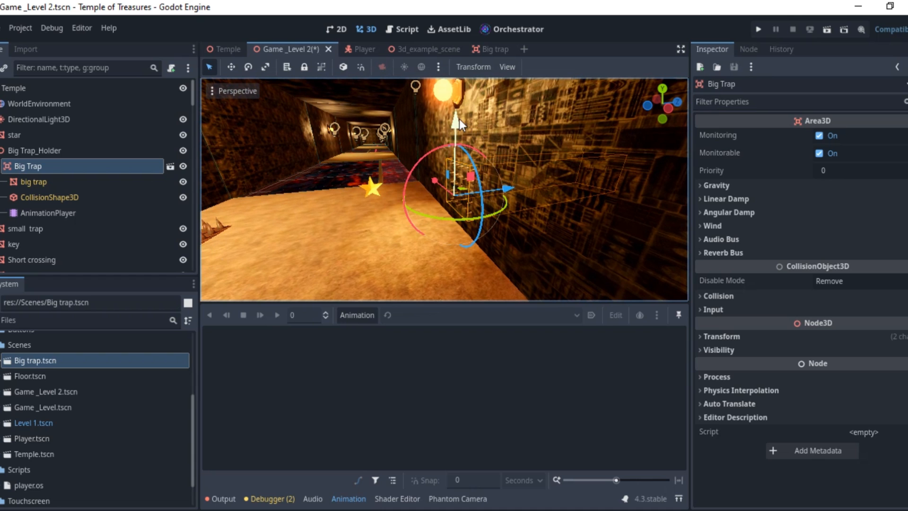
{"action": "left_click_drag", "start_coordinate": [459, 119], "coordinate": [460, 106]}
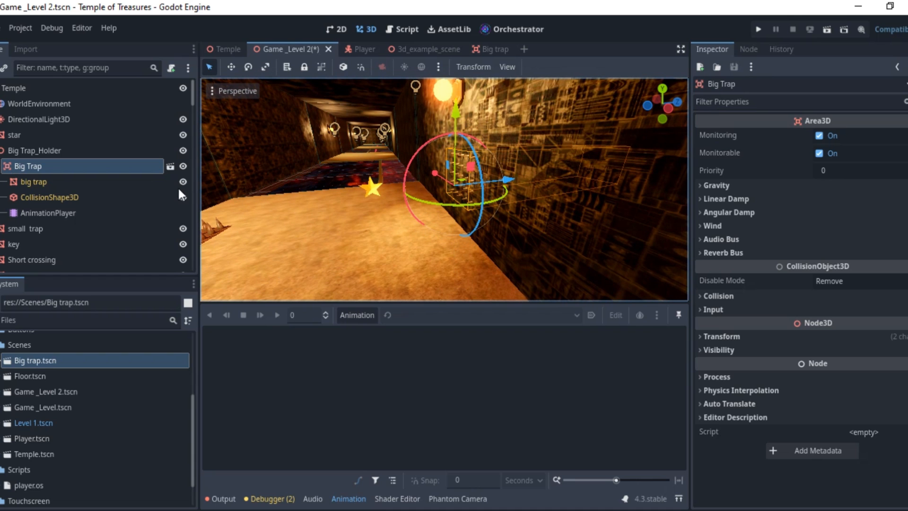
Step: Nudge the Big Trap a little further outward along the Z axis and check its placement from both sides of the wall
{"action": "scroll", "coordinate": [178, 187], "scroll_direction": "down", "scroll_amount": 1}
{"action": "scroll", "coordinate": [331, 206], "scroll_direction": "down", "scroll_amount": 5}
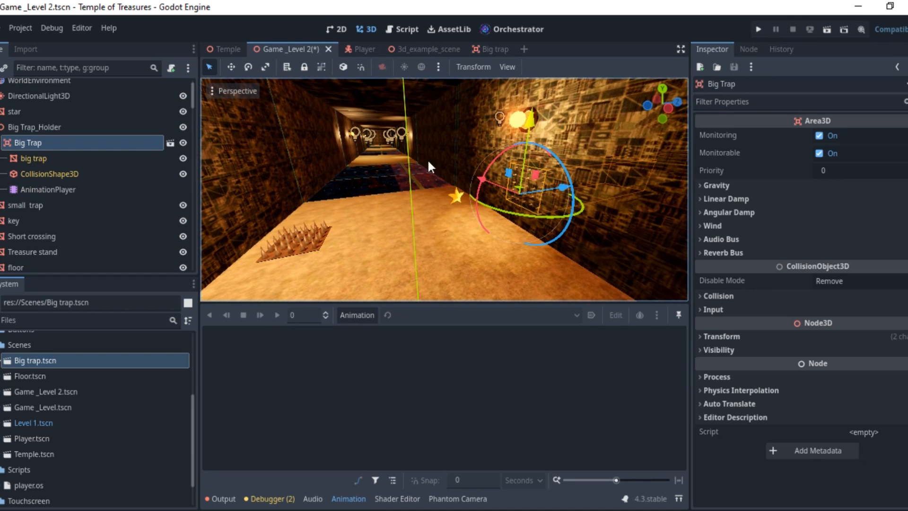
{"action": "middle_click_drag", "start_coordinate": [363, 189], "coordinate": [308, 187]}
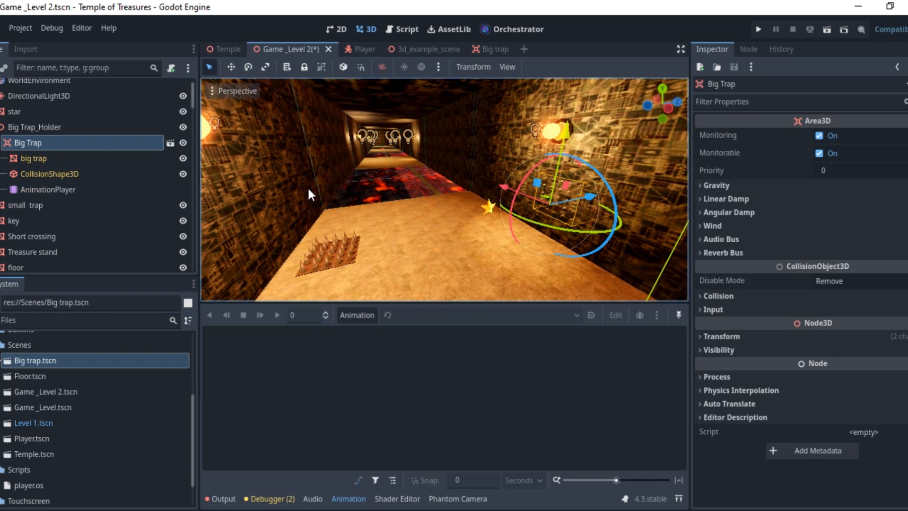
{"action": "middle_click_drag", "start_coordinate": [483, 218], "coordinate": [261, 209]}
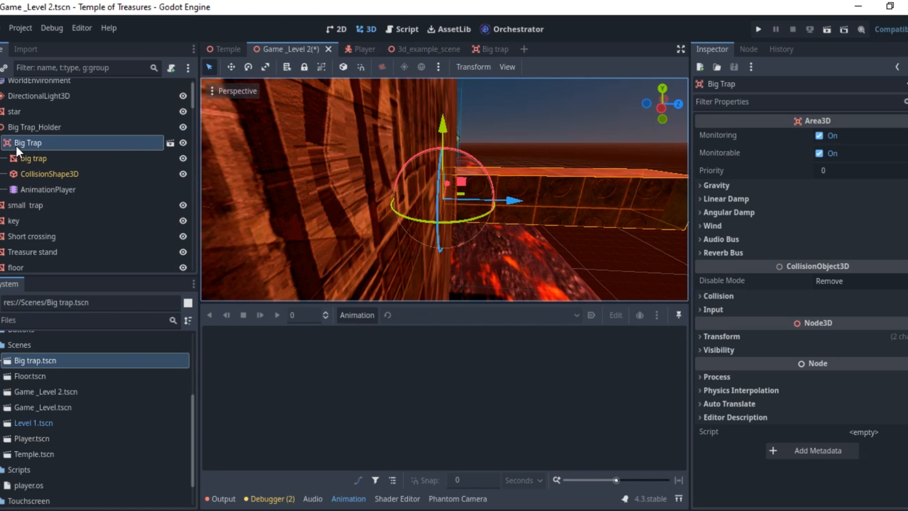
{"action": "middle_click_drag", "start_coordinate": [341, 186], "coordinate": [384, 188]}
{"action": "middle_click_drag", "start_coordinate": [471, 181], "coordinate": [490, 193]}
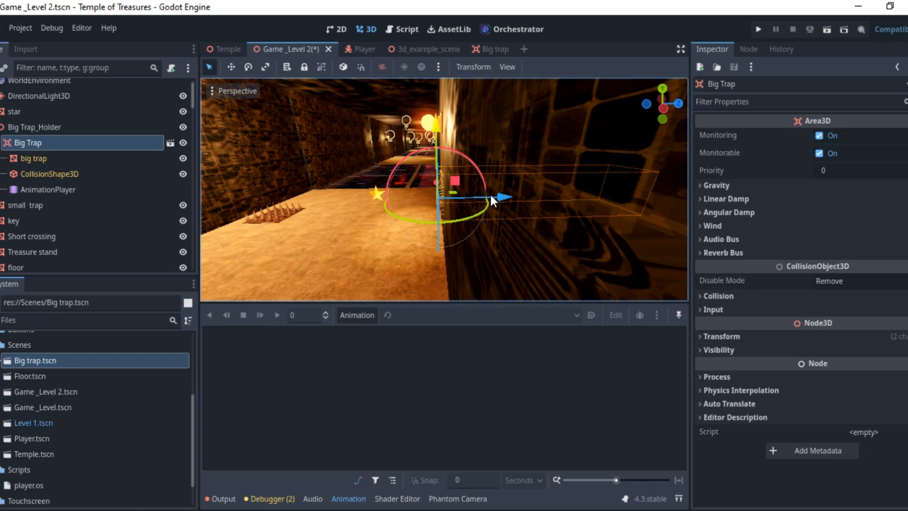
{"action": "left_click_drag", "start_coordinate": [503, 195], "coordinate": [506, 197]}
{"action": "middle_click_drag", "start_coordinate": [506, 196], "coordinate": [460, 202]}
{"action": "scroll", "coordinate": [541, 217], "scroll_direction": "up", "scroll_amount": 3}
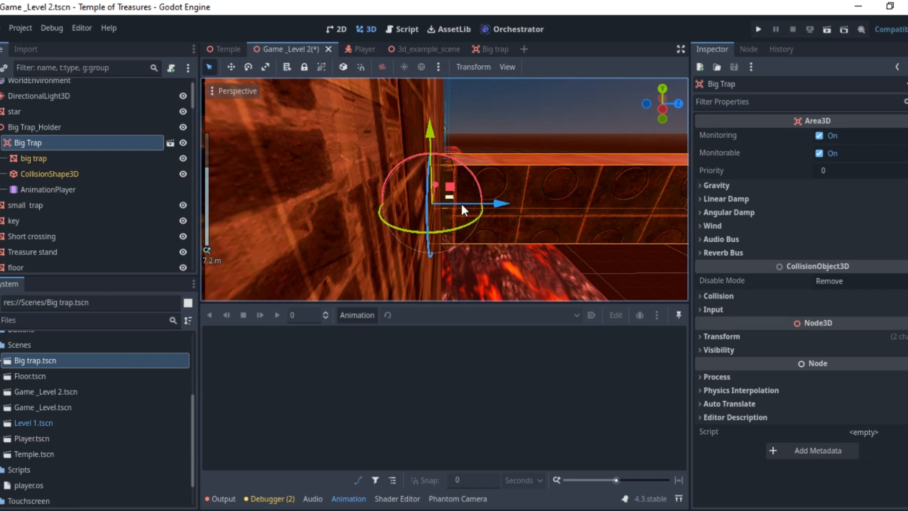
Step: Create a new animation named Spike_Attack in the Big Trap's AnimationPlayer
{"action": "left_click", "coordinate": [45, 186]}
{"action": "left_click", "coordinate": [357, 315]}
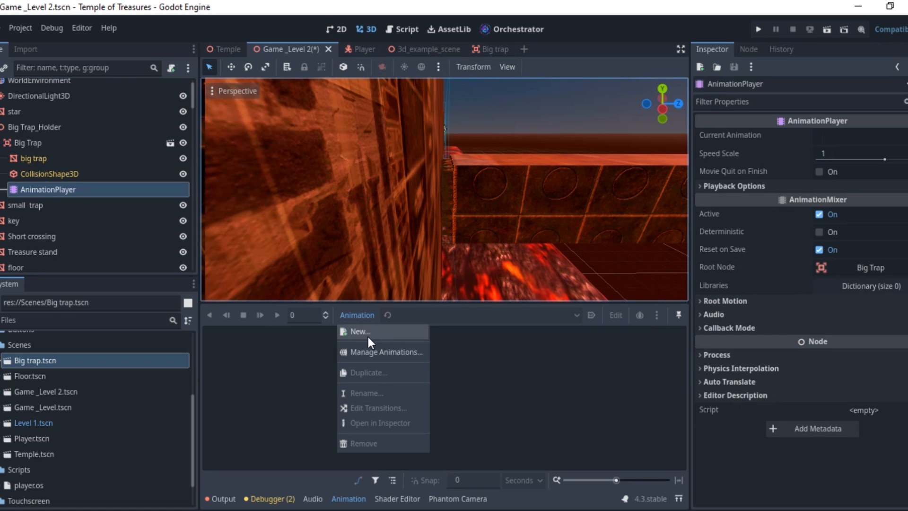
{"action": "left_click", "coordinate": [367, 334]}
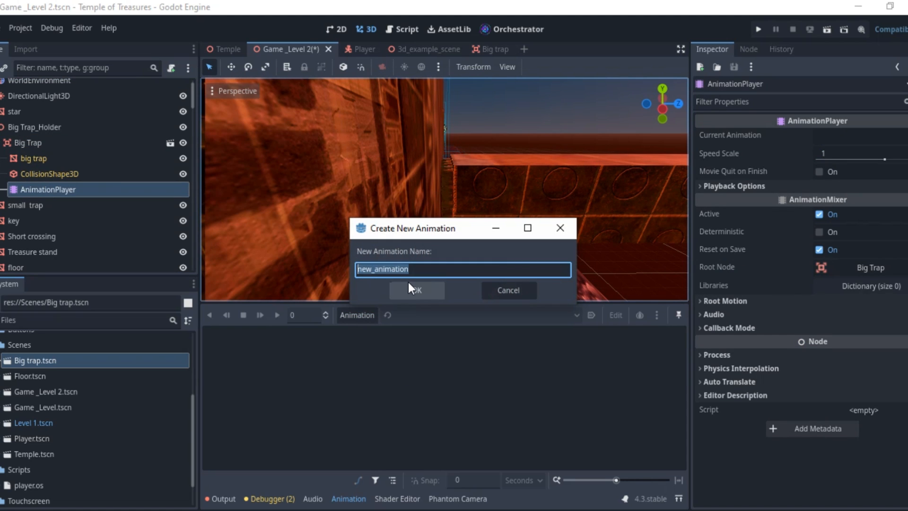
{"action": "type", "text": "Spike"}
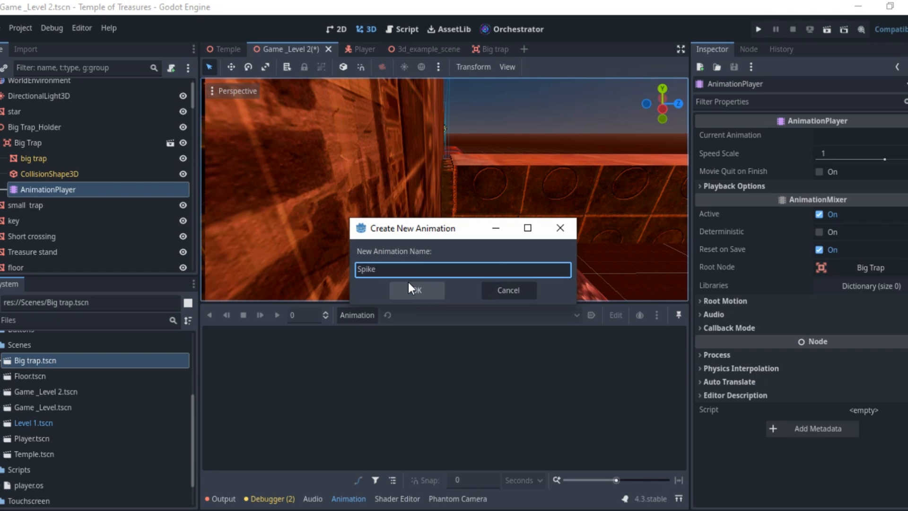
{"action": "type", "text": "At"}
{"action": "key", "text": "BackSpace"}
{"action": "key", "text": "BackSpace"}
{"action": "key", "text": "BackSpace"}
{"action": "type", "text": "e_Atta"}
{"action": "left_click", "coordinate": [416, 286]}
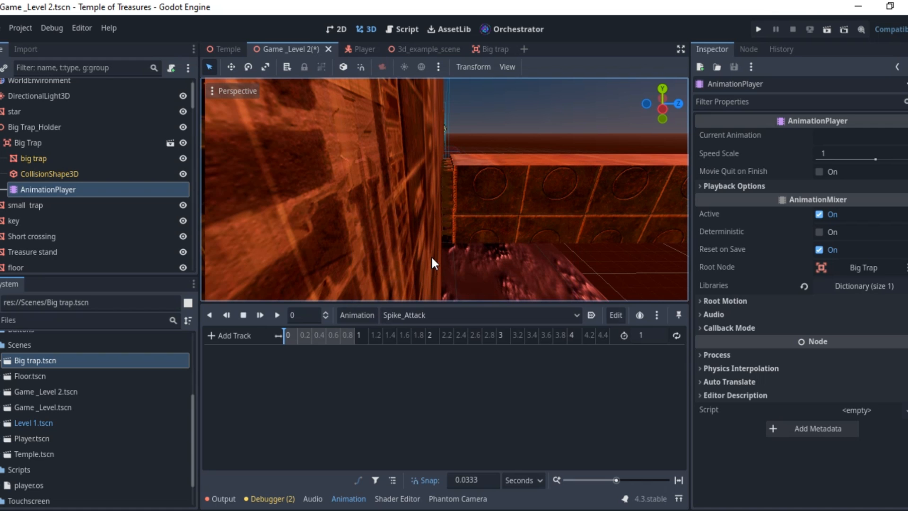
Step: Set the Spike_Attack animation's length to 2 seconds
{"action": "scroll", "coordinate": [508, 244], "scroll_direction": "up", "scroll_amount": 5}
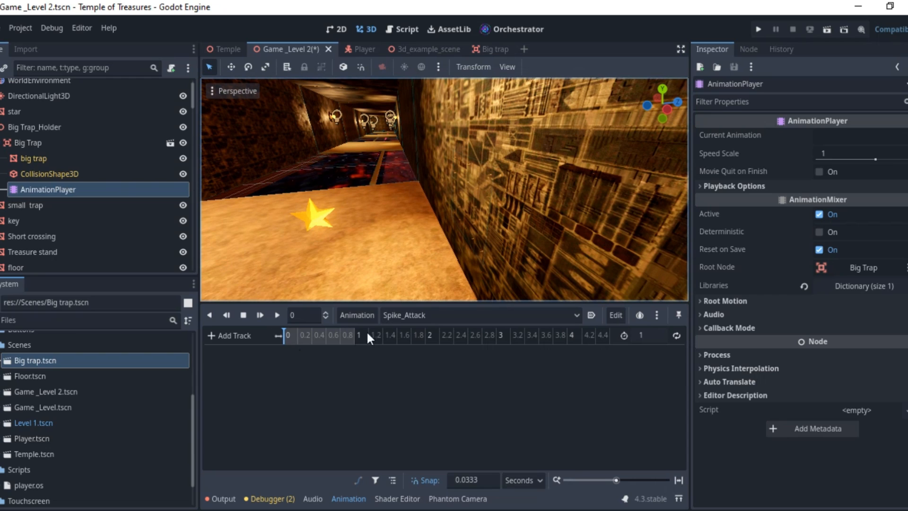
{"action": "left_click", "coordinate": [649, 335]}
{"action": "left_click", "coordinate": [648, 336]}
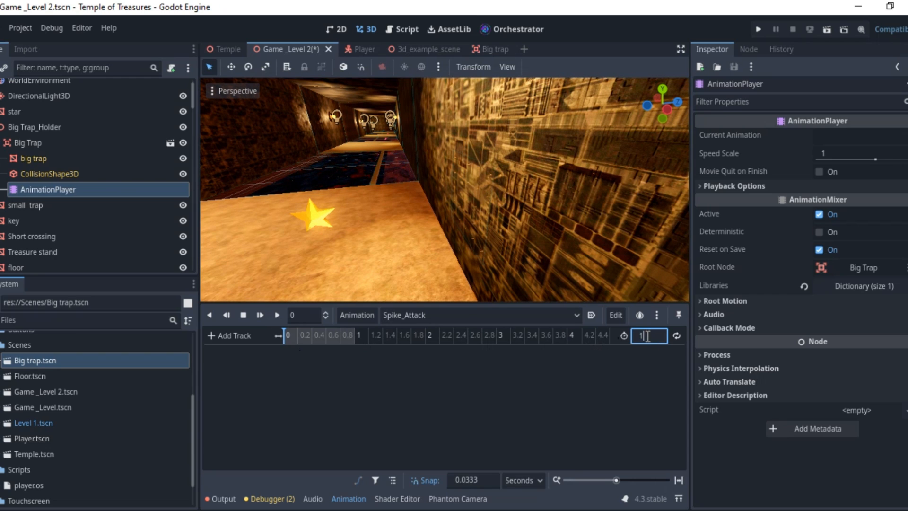
{"action": "type", "text": "2"}
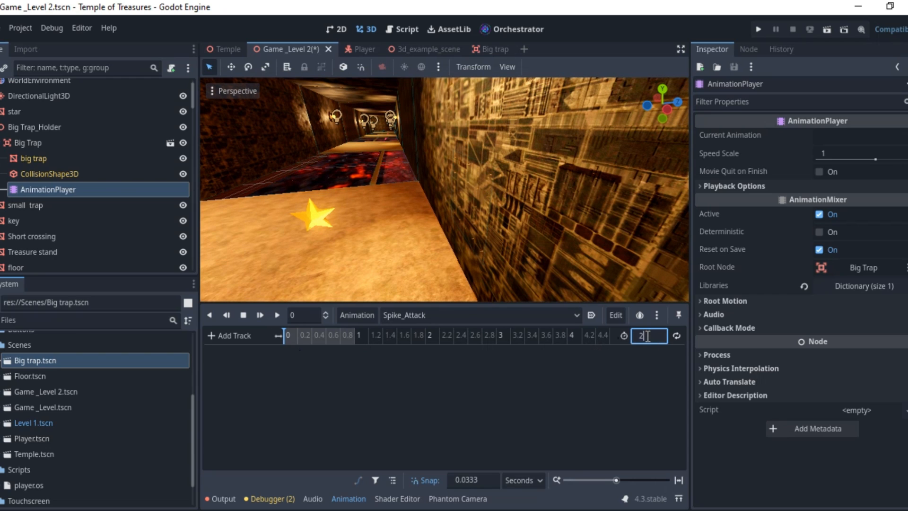
{"action": "key", "text": "Return"}
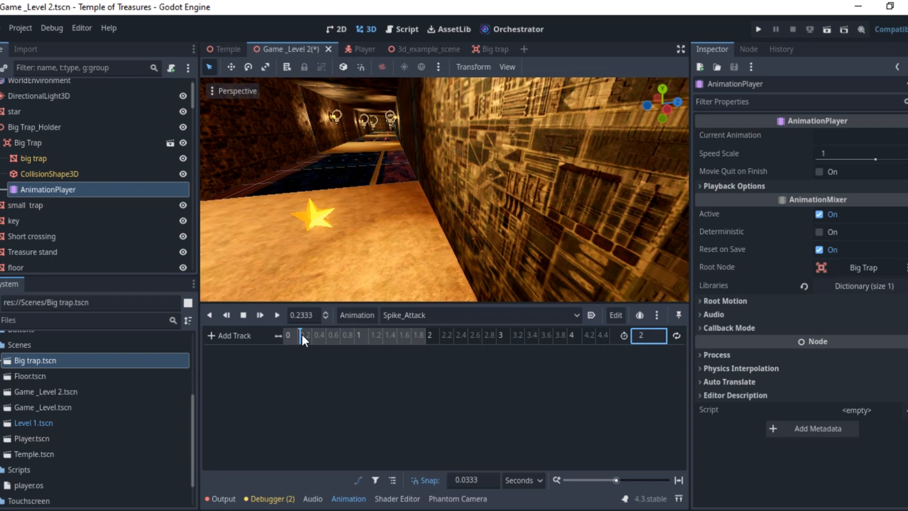
Step: Key the Big Trap's current position at 0 seconds in Spike_Attack, creating its tracks with Bezier curves and RESET tracks enabled
{"action": "middle_click_drag", "start_coordinate": [384, 169], "coordinate": [343, 183]}
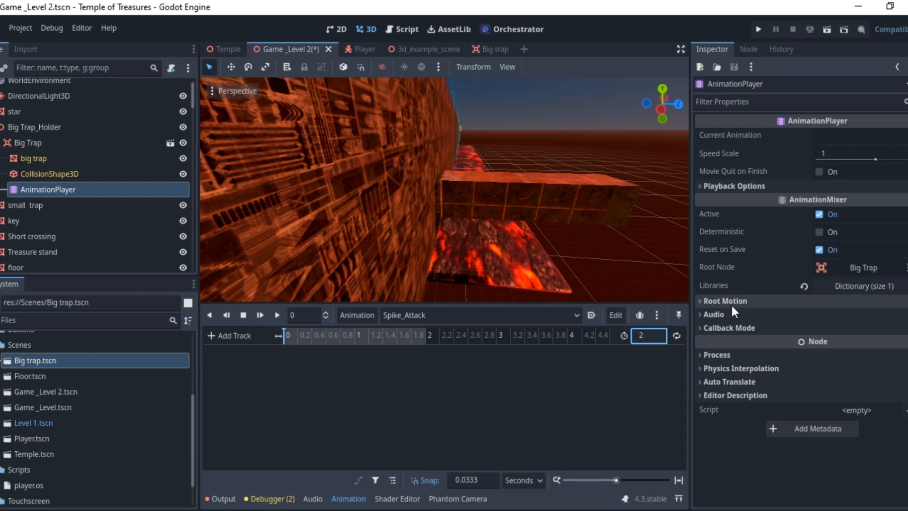
{"action": "left_click", "coordinate": [35, 142]}
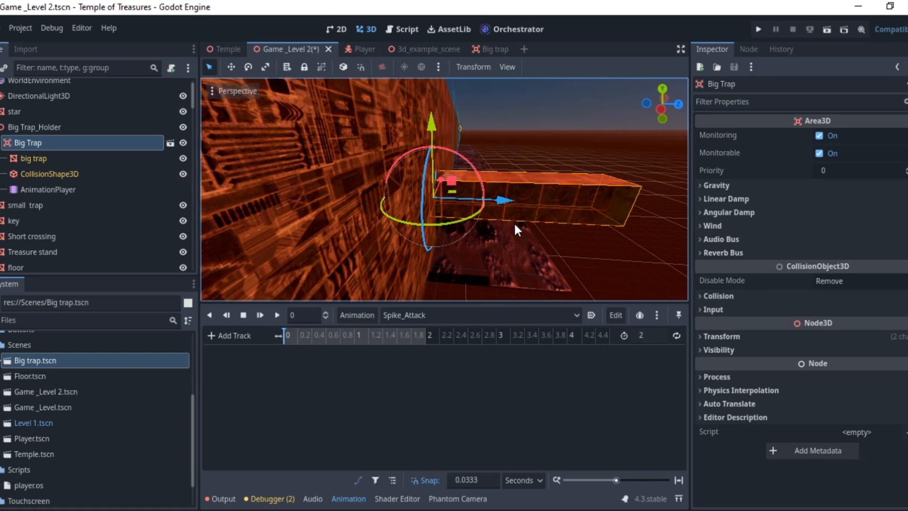
{"action": "scroll", "coordinate": [502, 227], "scroll_direction": "up", "scroll_amount": 4}
{"action": "scroll", "coordinate": [497, 227], "scroll_direction": "up", "scroll_amount": 7}
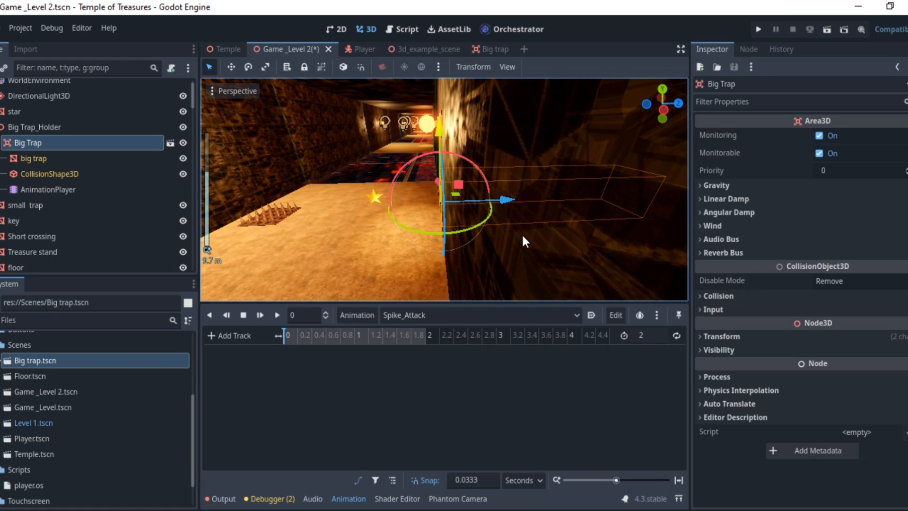
{"action": "middle_click_drag", "start_coordinate": [521, 231], "coordinate": [534, 245], "text": "shift"}
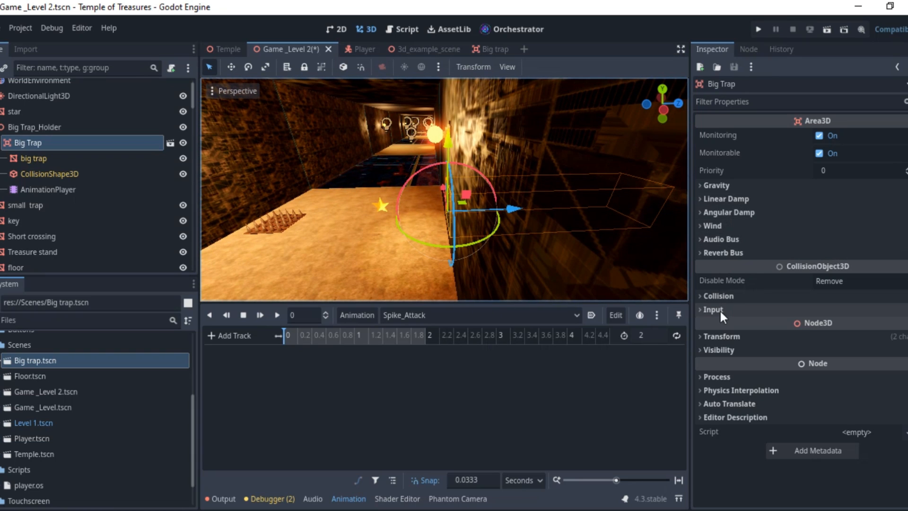
{"action": "left_click", "coordinate": [728, 335]}
{"action": "scroll", "coordinate": [746, 345], "scroll_direction": "down", "scroll_amount": 3}
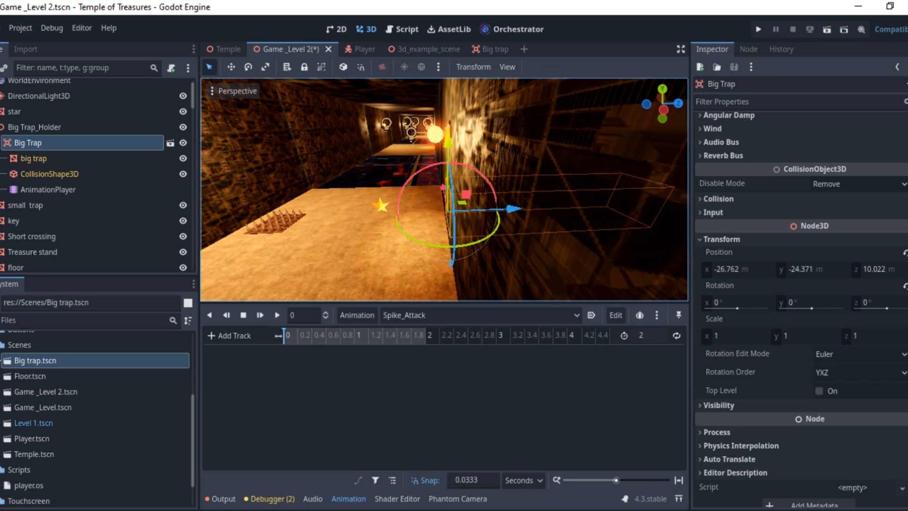
{"action": "left_click", "coordinate": [904, 252]}
{"action": "left_click", "coordinate": [380, 280]}
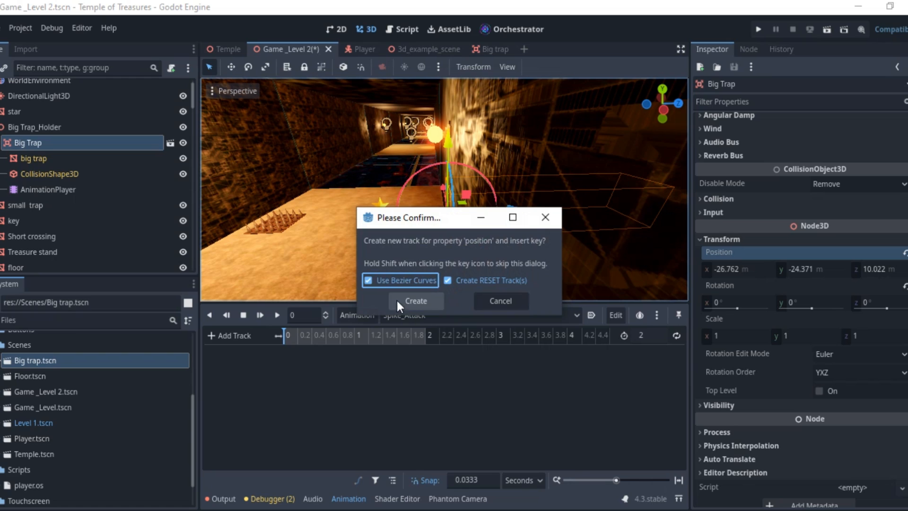
{"action": "left_click", "coordinate": [407, 301]}
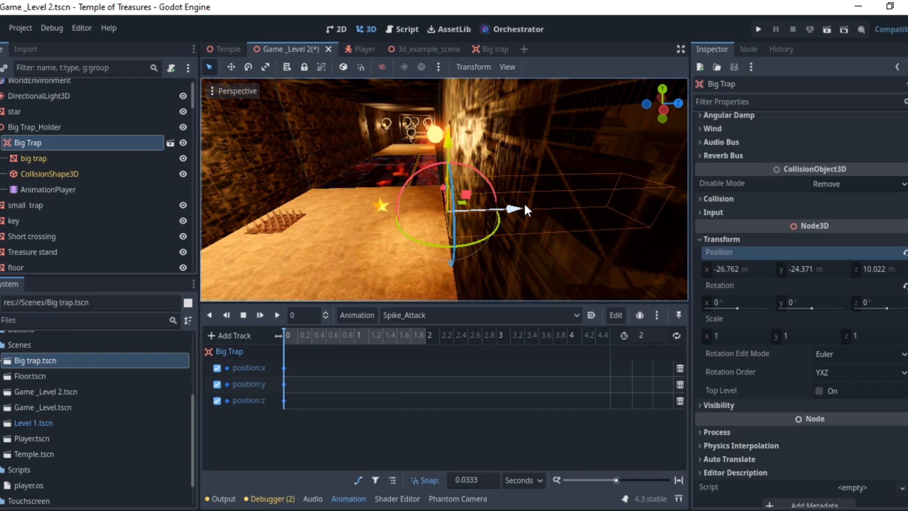
Step: At 1 second in Spike_Attack, slide the Big Trap out of the wall across the corridor, to about y 11.255 m
{"action": "scroll", "coordinate": [524, 206], "scroll_direction": "down", "scroll_amount": 3}
{"action": "mouse_move", "coordinate": [524, 205]}
{"action": "middle_mouse_down"}
{"action": "mouse_move", "coordinate": [448, 190]}
{"action": "mouse_move", "coordinate": [519, 212]}
{"action": "mouse_move", "coordinate": [487, 213]}
{"action": "mouse_move", "coordinate": [521, 221]}
{"action": "middle_mouse_up"}
{"action": "scroll", "coordinate": [520, 212], "scroll_direction": "up", "scroll_amount": 3}
{"action": "scroll", "coordinate": [521, 222], "scroll_direction": "up", "scroll_amount": 4}
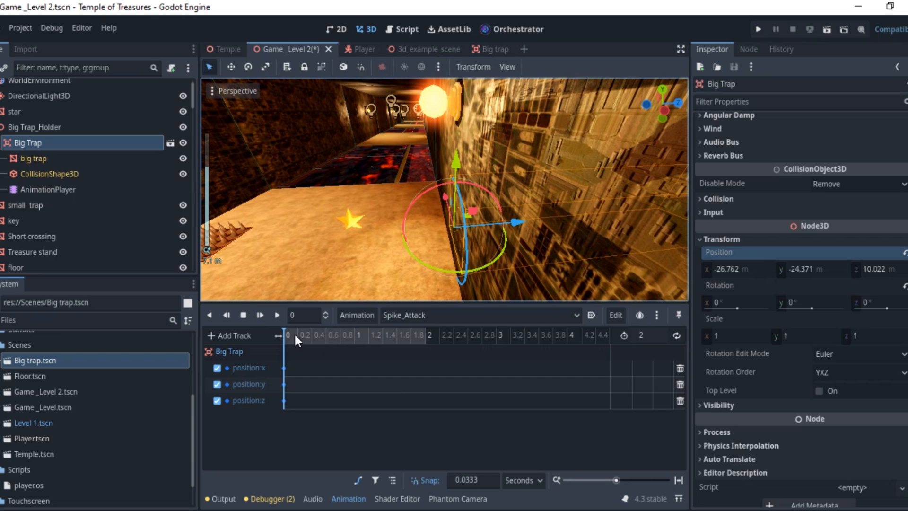
{"action": "left_click_drag", "start_coordinate": [295, 333], "coordinate": [354, 337]}
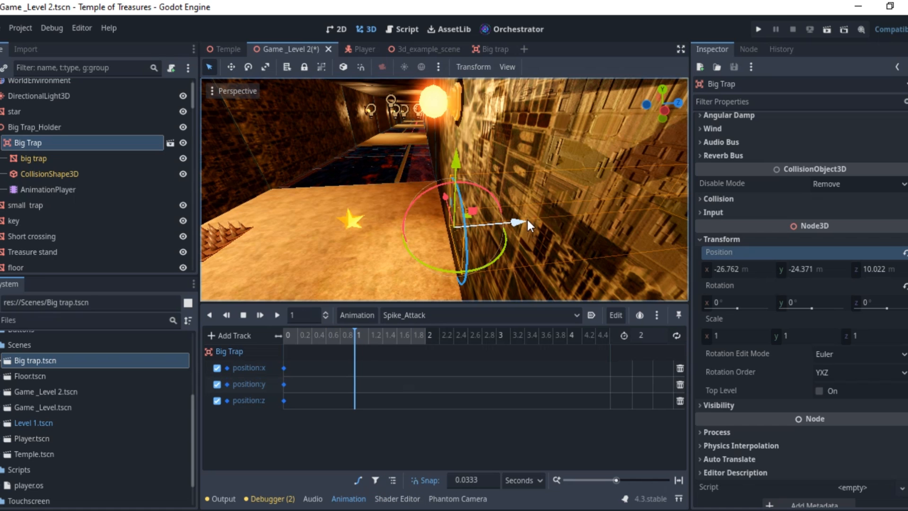
{"action": "left_click_drag", "start_coordinate": [527, 219], "coordinate": [354, 220]}
{"action": "middle_click_drag", "start_coordinate": [383, 213], "coordinate": [447, 201]}
{"action": "scroll", "coordinate": [418, 208], "scroll_direction": "down", "scroll_amount": 5}
{"action": "scroll", "coordinate": [518, 180], "scroll_direction": "up", "scroll_amount": 2}
{"action": "scroll", "coordinate": [459, 210], "scroll_direction": "down", "scroll_amount": 2}
{"action": "scroll", "coordinate": [462, 211], "scroll_direction": "up", "scroll_amount": 2}
{"action": "scroll", "coordinate": [465, 208], "scroll_direction": "down", "scroll_amount": 2}
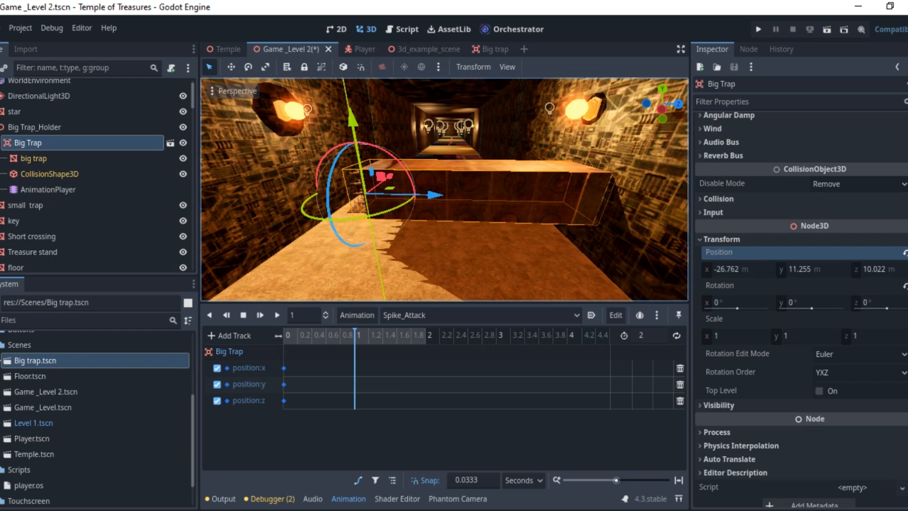
Step: Key the Big Trap's extended position at 1 and 2 seconds, and set the Spike_Attack length to 3 seconds
{"action": "left_click_drag", "start_coordinate": [358, 335], "coordinate": [426, 345]}
{"action": "mouse_move", "coordinate": [420, 338]}
{"action": "left_mouse_down"}
{"action": "mouse_move", "coordinate": [358, 335]}
{"action": "mouse_move", "coordinate": [429, 342]}
{"action": "left_mouse_up"}
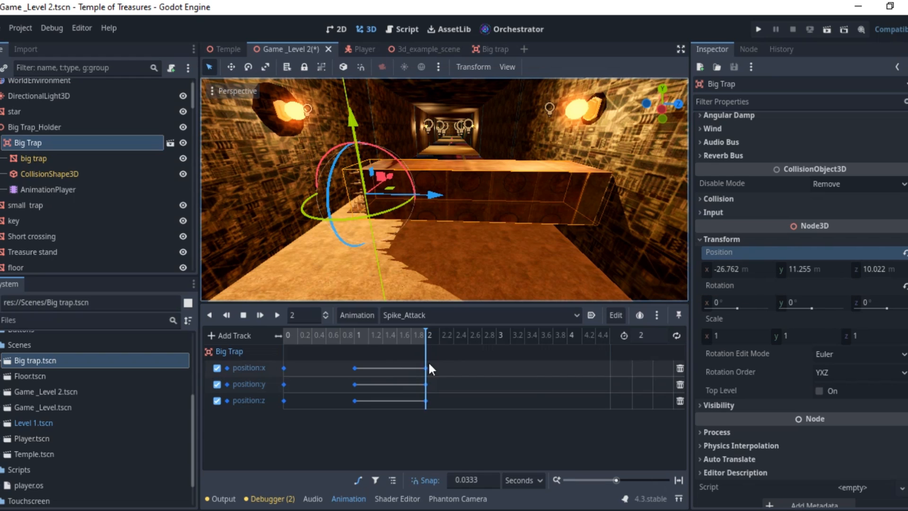
{"action": "left_click", "coordinate": [640, 336]}
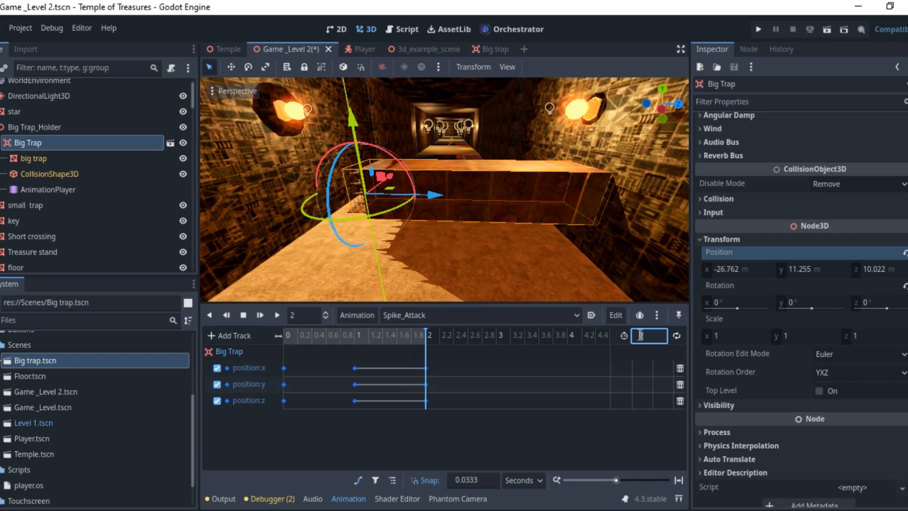
{"action": "type", "text": "3"}
{"action": "key", "text": "Return"}
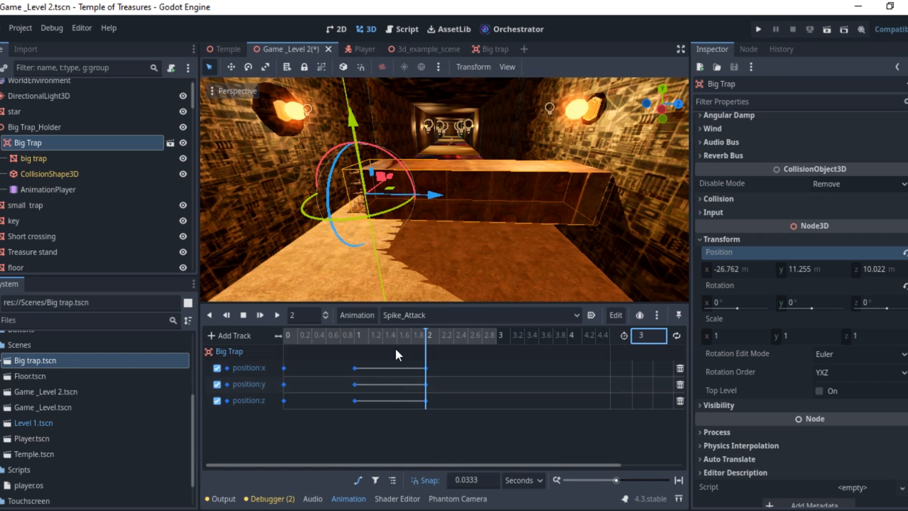
Step: Copy the three position keys at 0 seconds and paste them at the 3-second end of Spike_Attack
{"action": "left_click_drag", "start_coordinate": [423, 340], "coordinate": [440, 340]}
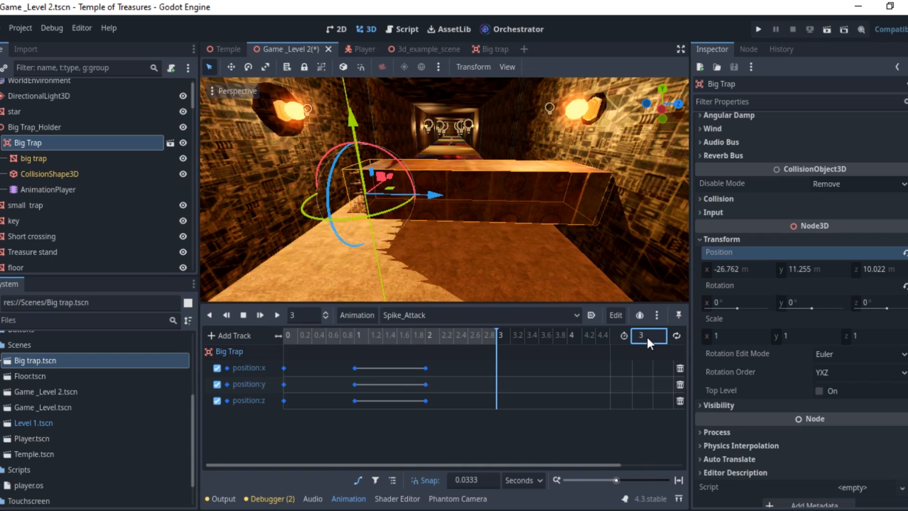
{"action": "left_click_drag", "start_coordinate": [306, 355], "coordinate": [272, 414]}
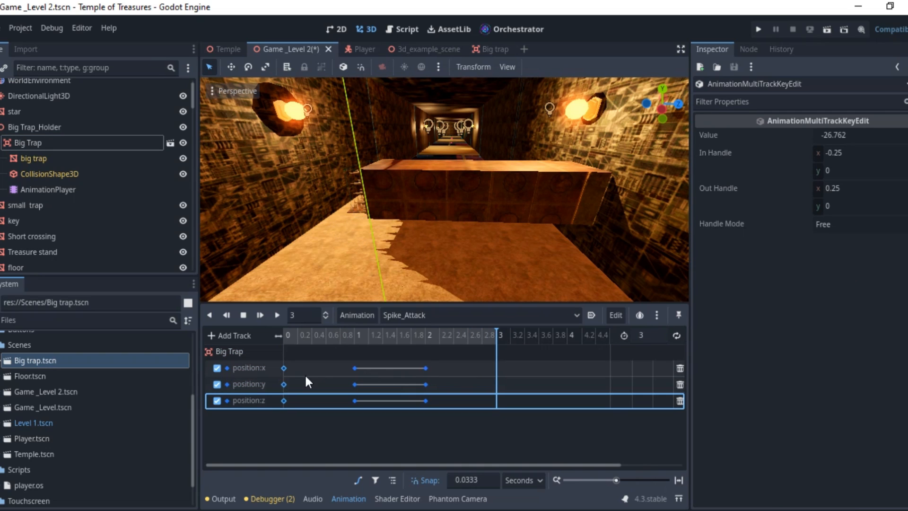
{"action": "left_click", "coordinate": [281, 364]}
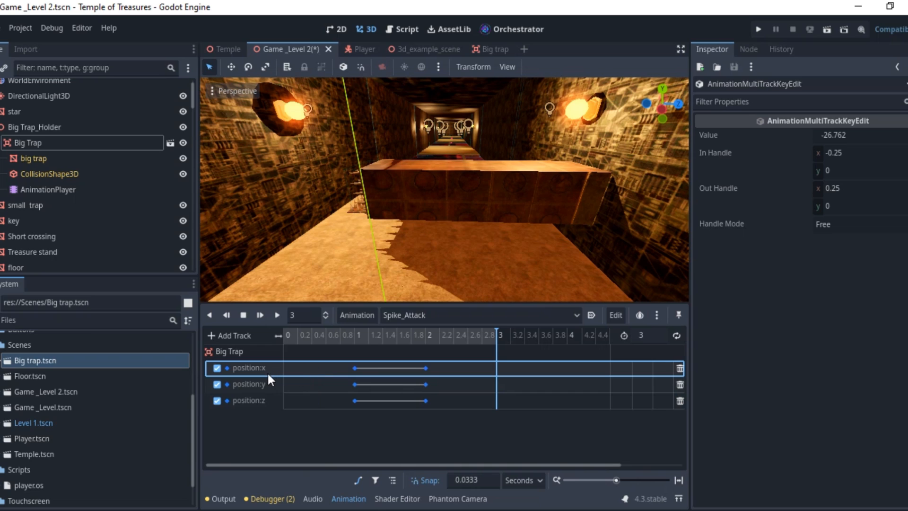
{"action": "left_click_drag", "start_coordinate": [303, 354], "coordinate": [278, 397]}
{"action": "right_click", "coordinate": [283, 366]}
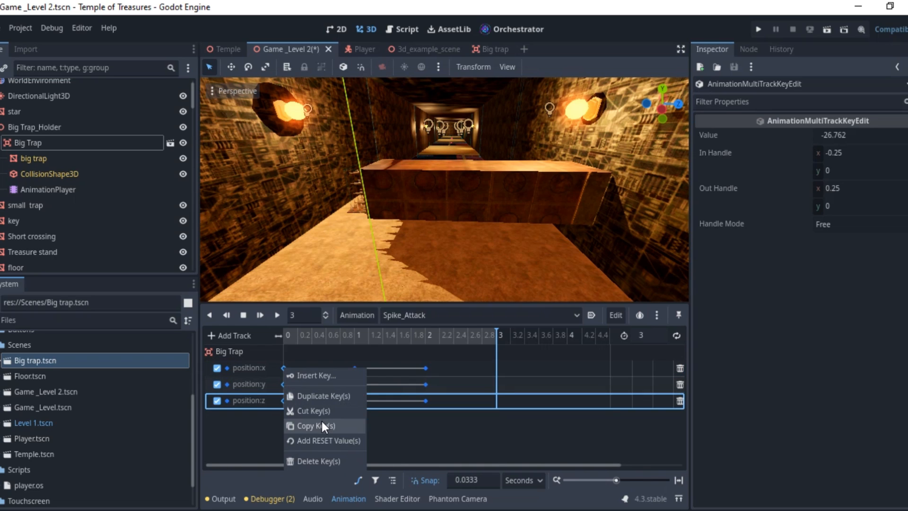
{"action": "left_click", "coordinate": [322, 426]}
{"action": "right_click", "coordinate": [496, 362]}
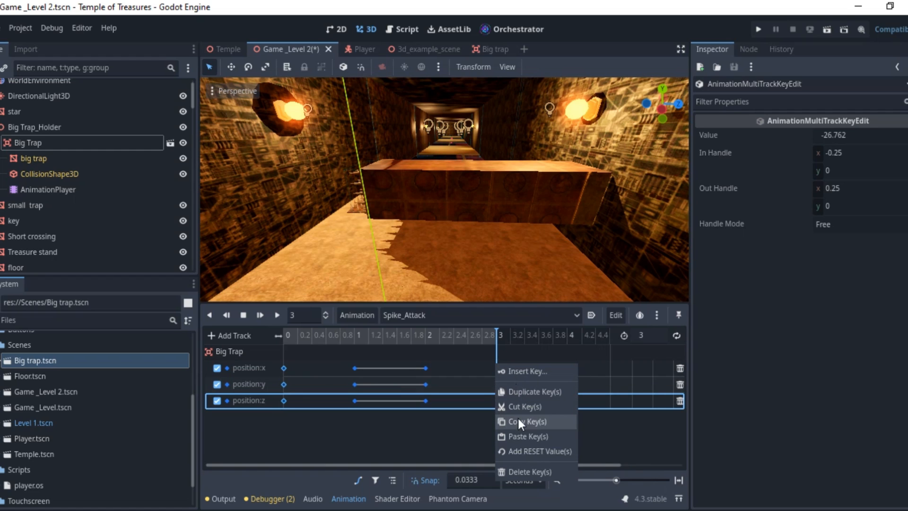
{"action": "left_click", "coordinate": [522, 436]}
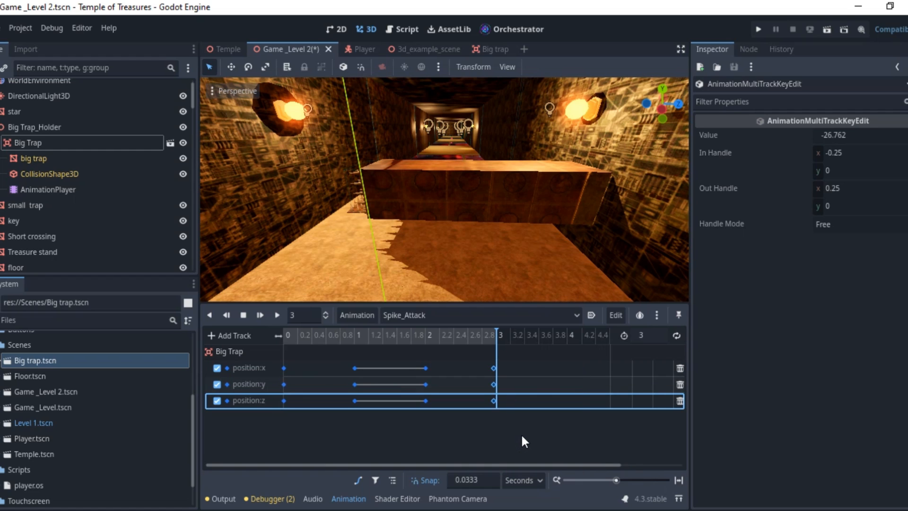
Step: Play Spike_Attack from the beginning to preview the trap's motion out of and back into the wall
{"action": "left_click", "coordinate": [491, 337]}
{"action": "left_click_drag", "start_coordinate": [492, 337], "coordinate": [217, 342]}
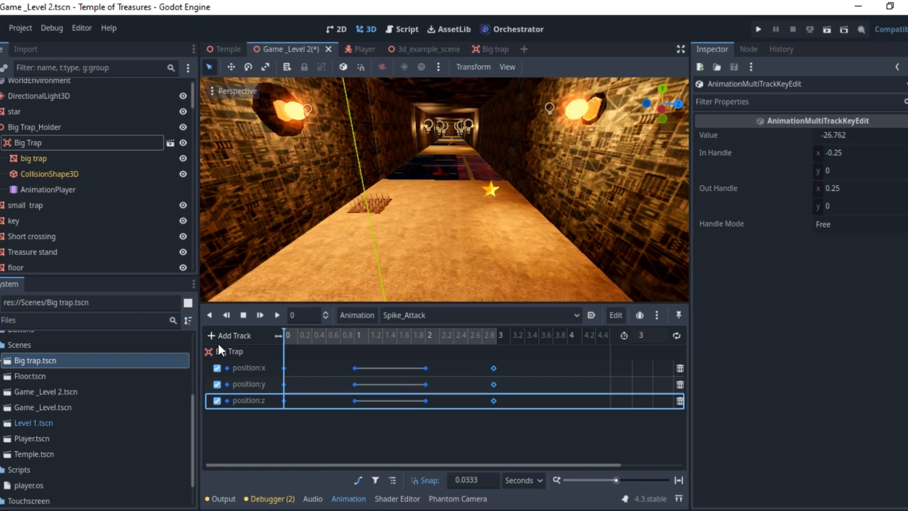
{"action": "left_click", "coordinate": [277, 315]}
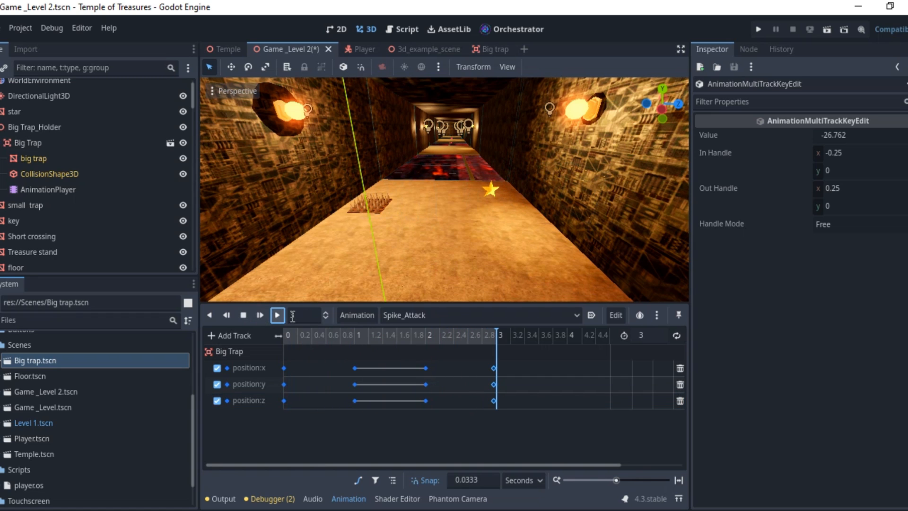
{"action": "left_click", "coordinate": [245, 315]}
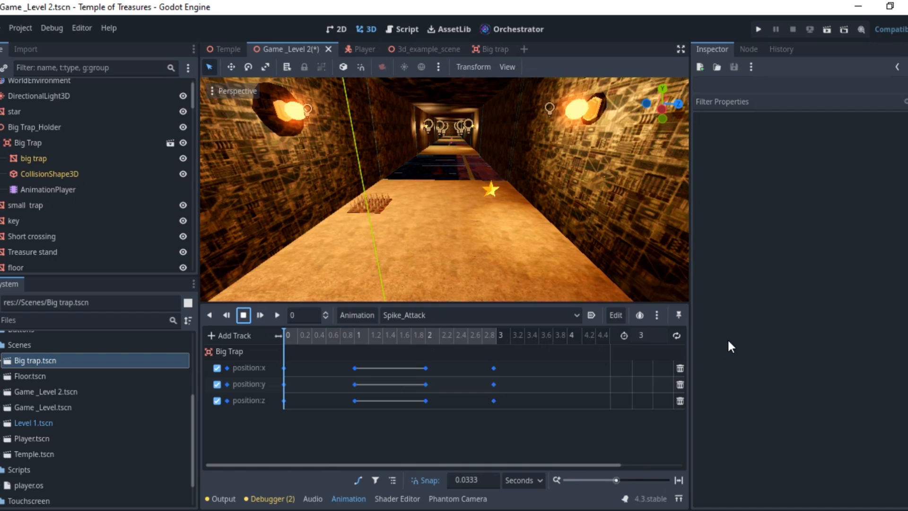
Step: Enable looping for Spike_Attack, play it back to check the repeat, and return the playhead to 0 seconds
{"action": "left_click", "coordinate": [676, 336]}
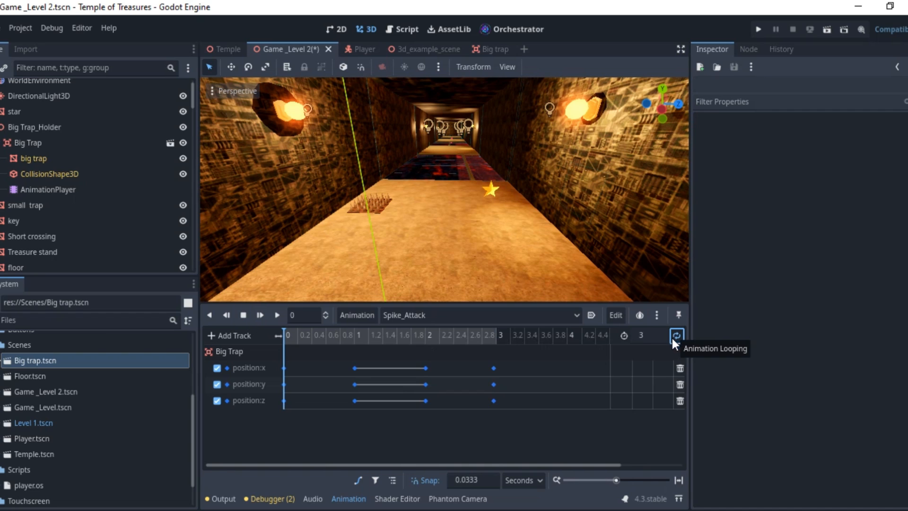
{"action": "left_click", "coordinate": [278, 316]}
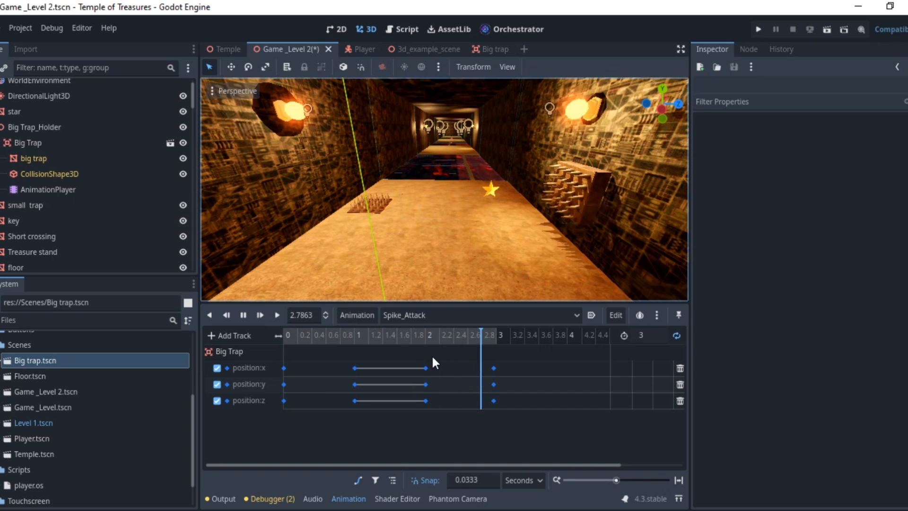
{"action": "left_click", "coordinate": [244, 314]}
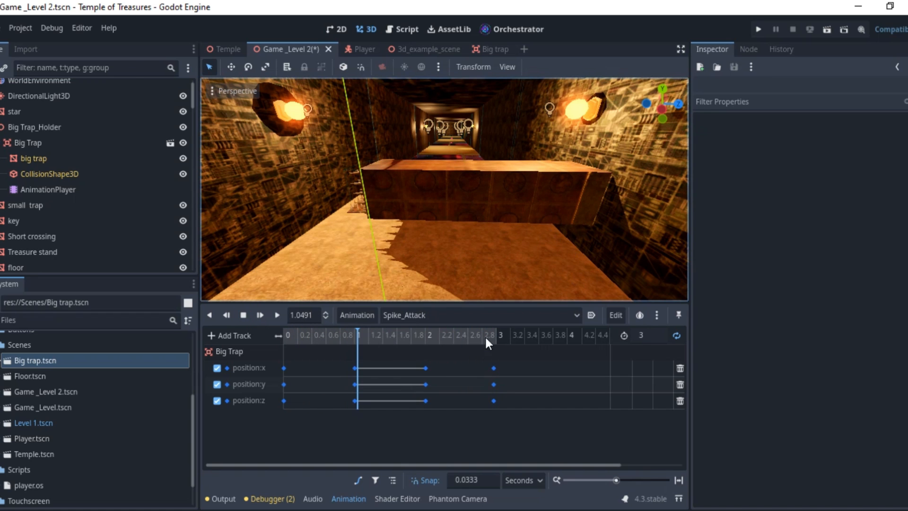
{"action": "left_click_drag", "start_coordinate": [360, 332], "coordinate": [280, 340]}
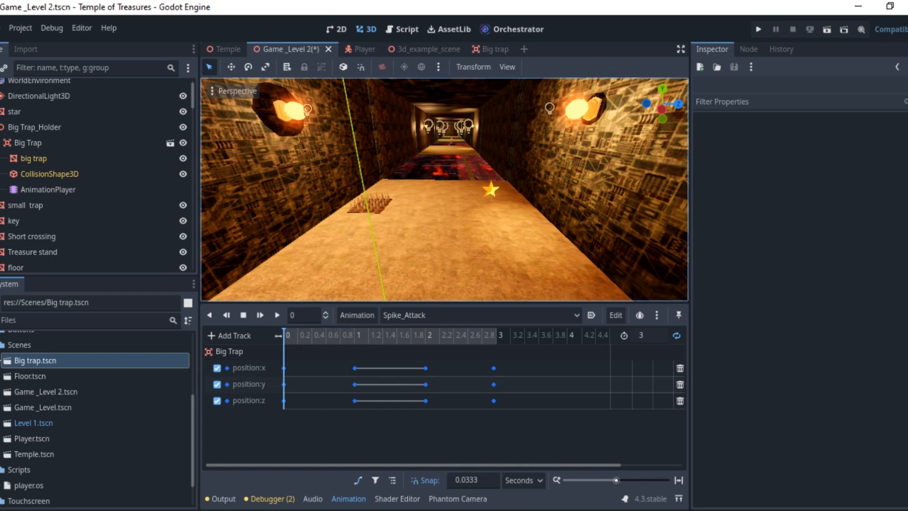
Step: Try moving the Big Trap itself to about x -10.267 m, and play Spike_Attack to test whether it keeps that position
{"action": "left_click", "coordinate": [1, 128]}
{"action": "left_click", "coordinate": [1, 128]}
{"action": "left_click", "coordinate": [34, 126]}
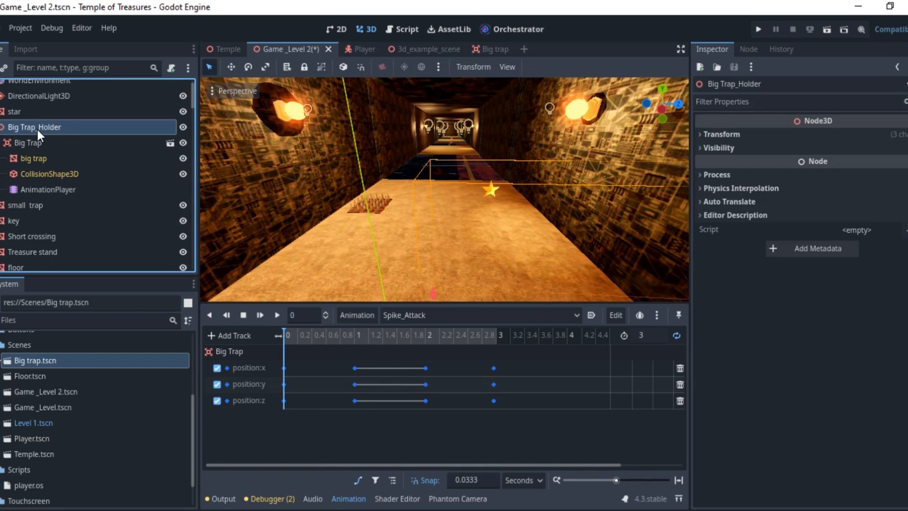
{"action": "key", "text": "f"}
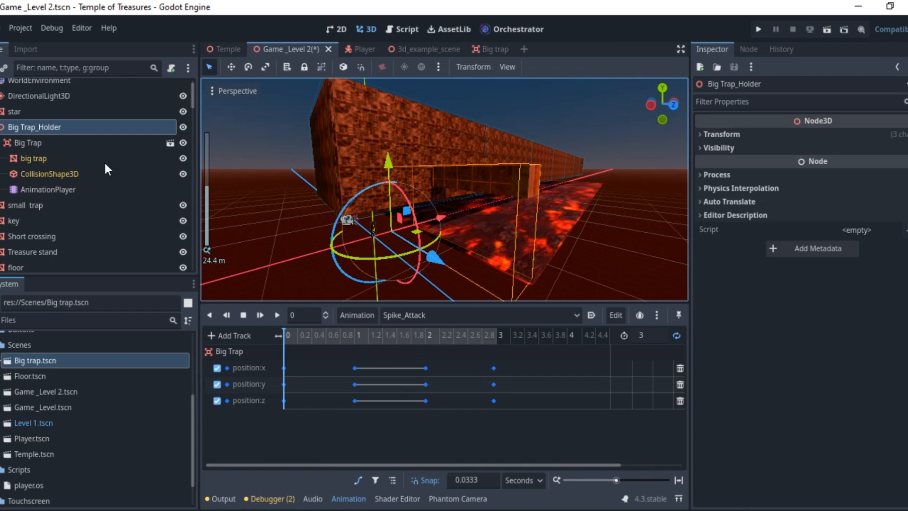
{"action": "left_click", "coordinate": [38, 146]}
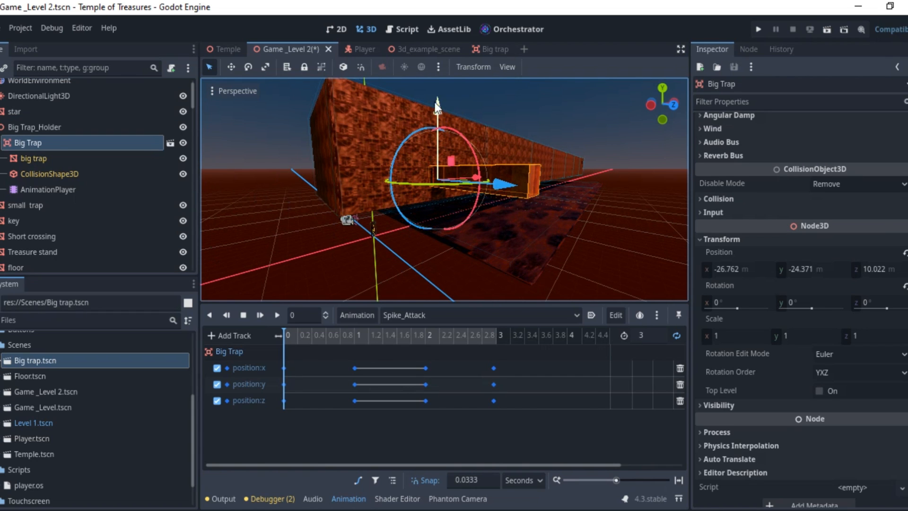
{"action": "left_click_drag", "start_coordinate": [444, 127], "coordinate": [434, 147]}
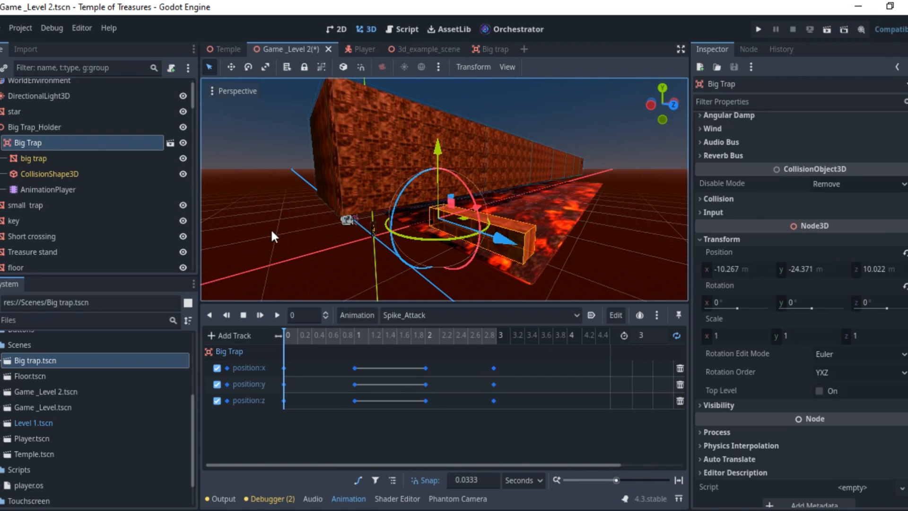
{"action": "left_click", "coordinate": [275, 315]}
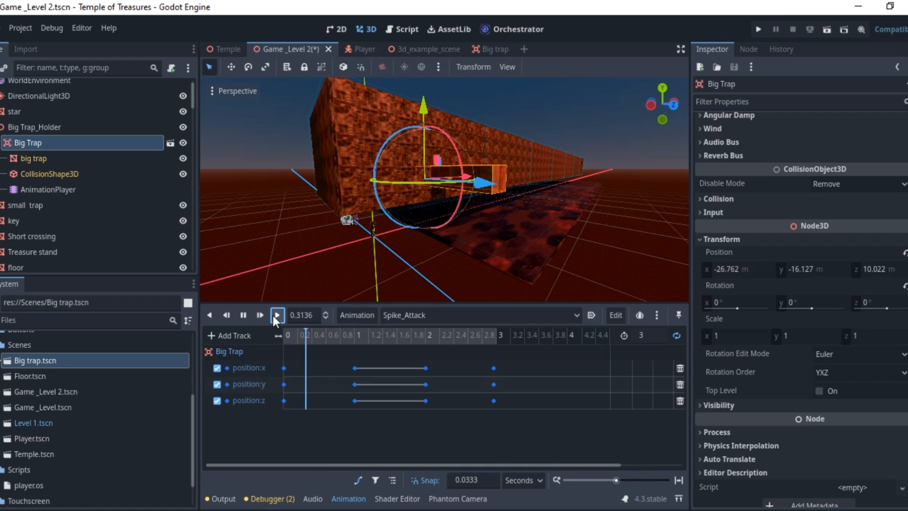
{"action": "left_click", "coordinate": [244, 315]}
{"action": "left_click_drag", "start_coordinate": [429, 337], "coordinate": [247, 332]}
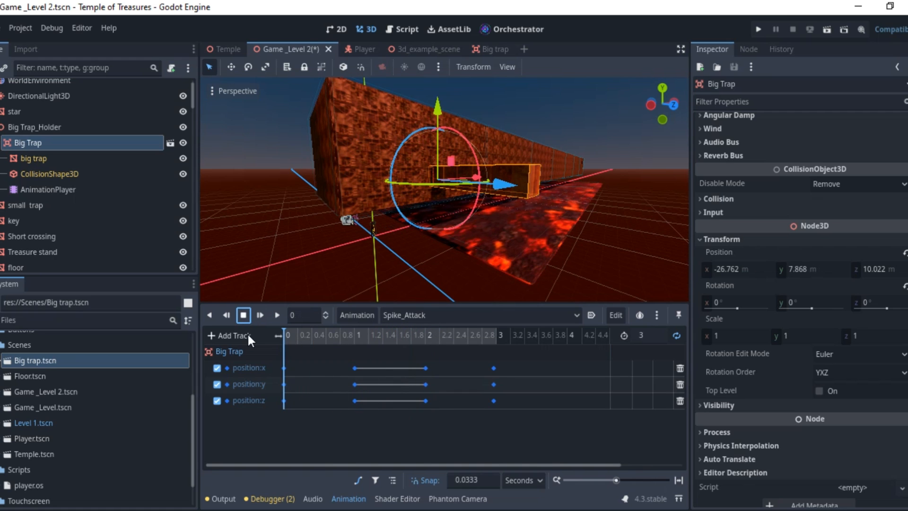
Step: Try moving the Big Trap_Holder about 14.9 m along the X axis, play Spike_Attack to test it, and move the holder back
{"action": "left_click", "coordinate": [46, 127]}
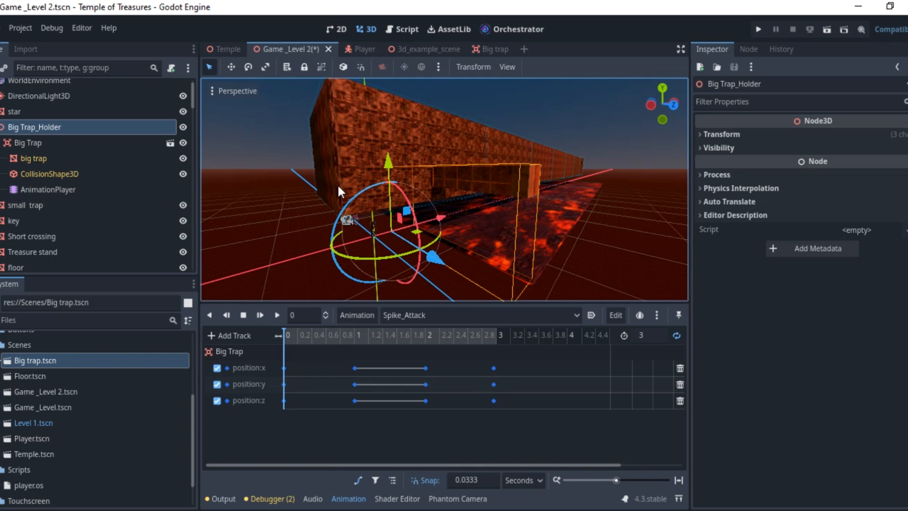
{"action": "middle_click_drag", "start_coordinate": [373, 177], "coordinate": [125, 161]}
{"action": "scroll", "coordinate": [464, 245], "scroll_direction": "down", "scroll_amount": 7}
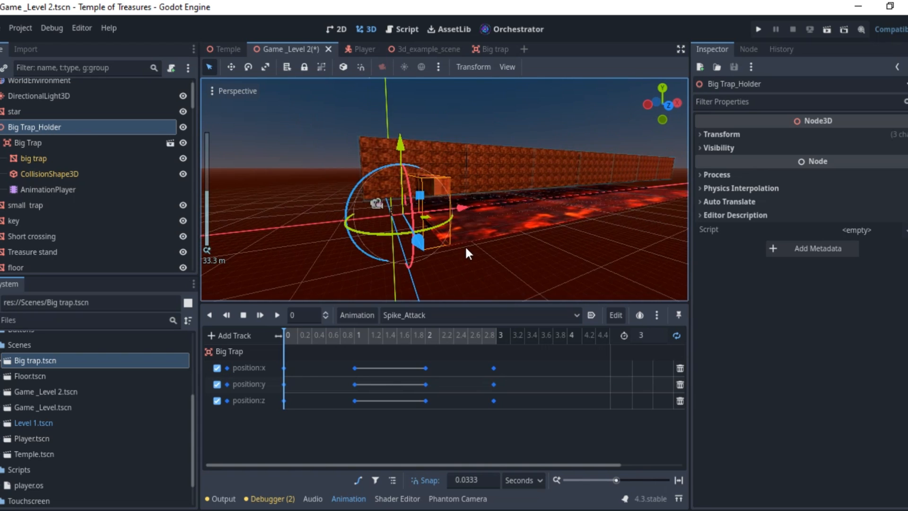
{"action": "middle_click_drag", "start_coordinate": [465, 245], "coordinate": [448, 230]}
{"action": "scroll", "coordinate": [447, 230], "scroll_direction": "up", "scroll_amount": 4}
{"action": "left_click_drag", "start_coordinate": [455, 211], "coordinate": [517, 203]}
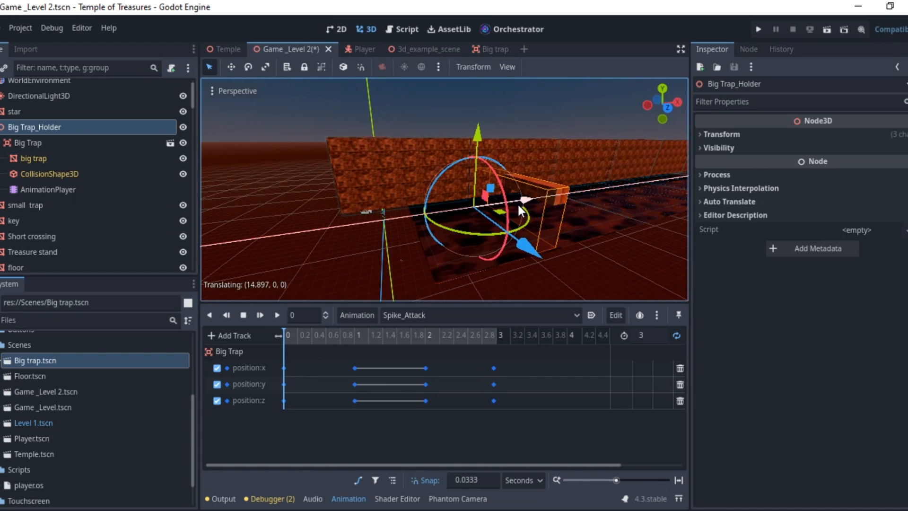
{"action": "left_click", "coordinate": [276, 315]}
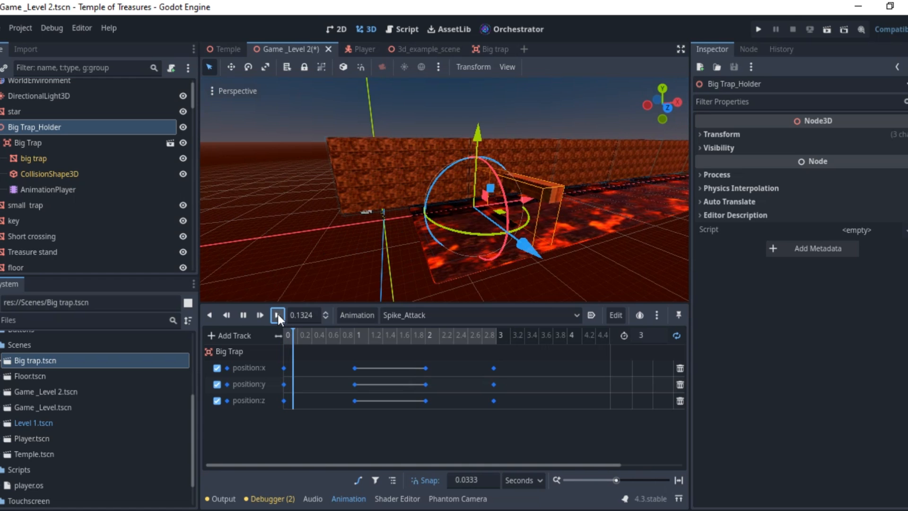
{"action": "left_click", "coordinate": [244, 315]}
{"action": "left_click_drag", "start_coordinate": [527, 199], "coordinate": [461, 208]}
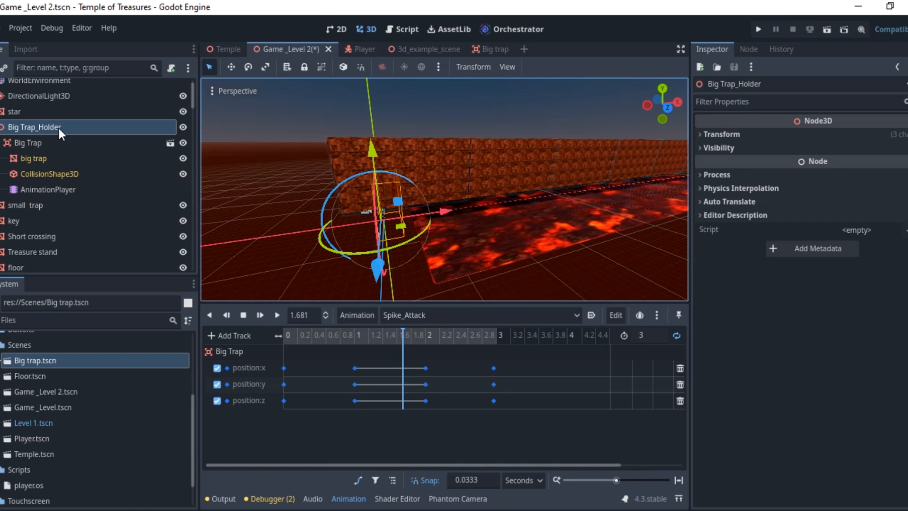
Step: Duplicate the Big Trap_Holder and move the copy along the corridor to about x 7.541 m
{"action": "scroll", "coordinate": [492, 183], "scroll_direction": "down", "scroll_amount": 2}
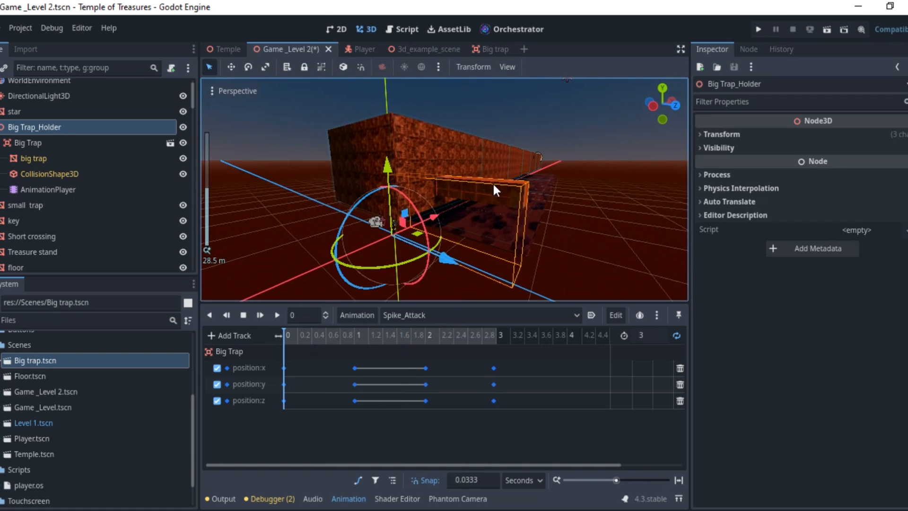
{"action": "middle_click_drag", "start_coordinate": [492, 184], "coordinate": [482, 194]}
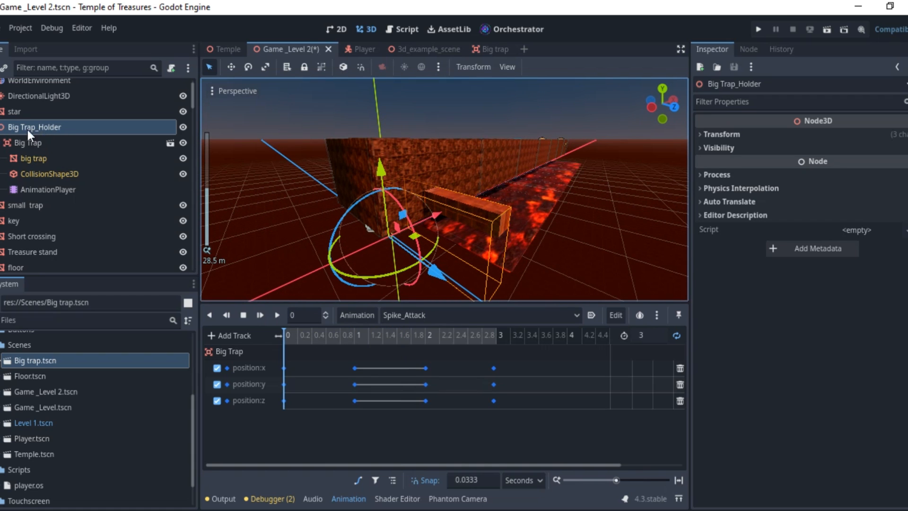
{"action": "left_click", "coordinate": [2, 128]}
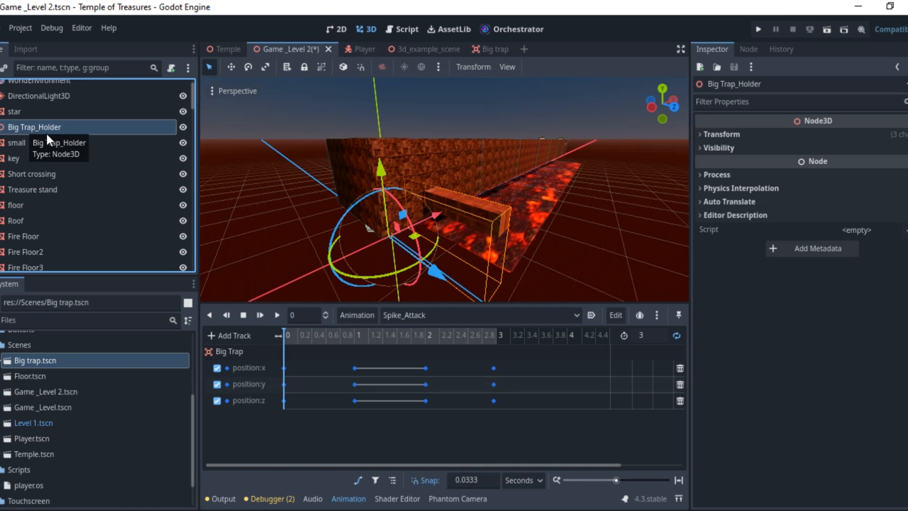
{"action": "key", "text": "ctrl+d"}
{"action": "left_click_drag", "start_coordinate": [421, 266], "coordinate": [458, 205]}
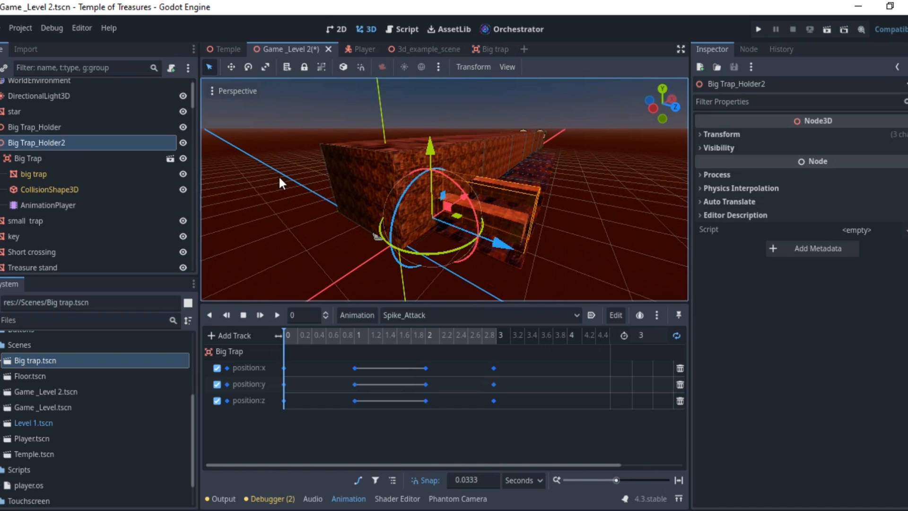
Step: Set the Y rotation of Big Trap_Holder2 to -90 degrees so the trap faces the opposite way
{"action": "left_click", "coordinate": [714, 135]}
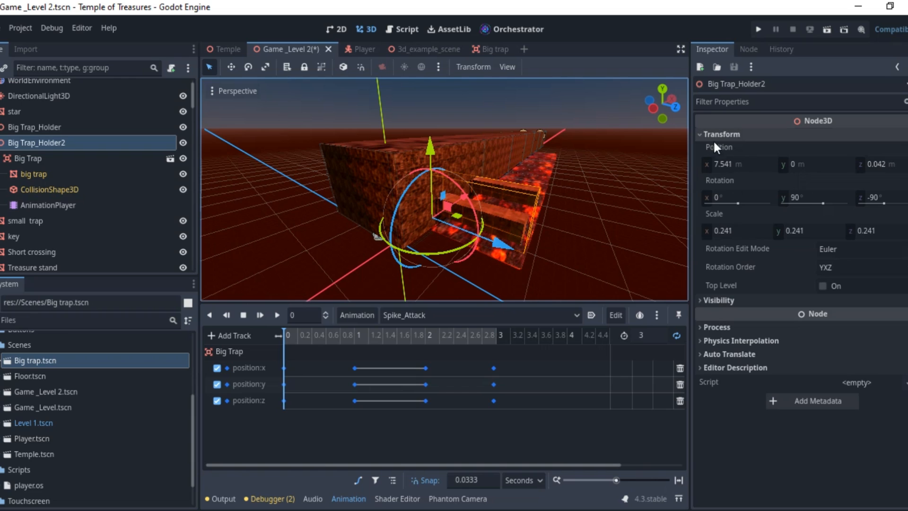
{"action": "left_click", "coordinate": [814, 196]}
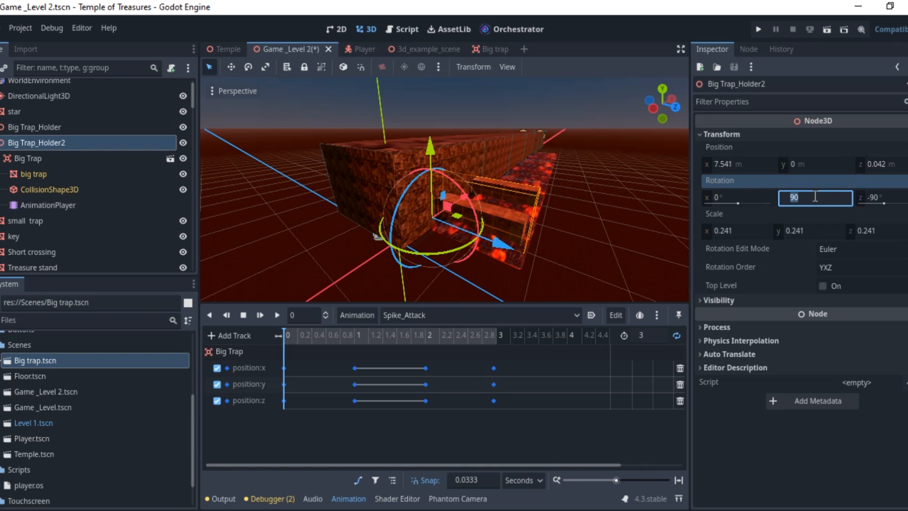
{"action": "left_click", "coordinate": [820, 231]}
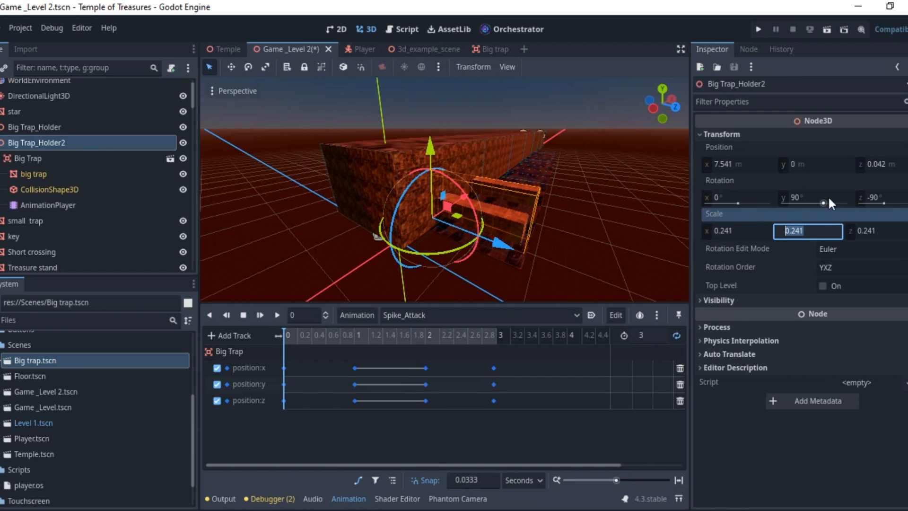
{"action": "left_click_drag", "start_coordinate": [824, 202], "coordinate": [808, 203]}
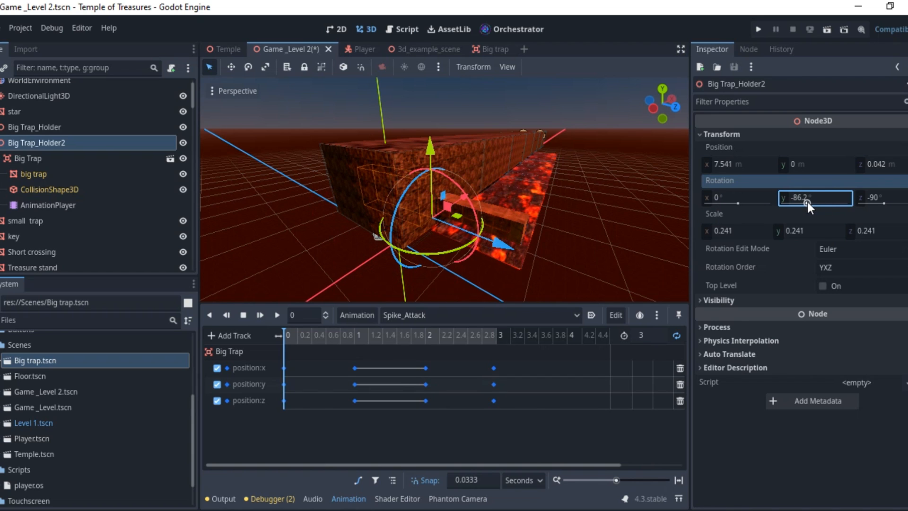
{"action": "left_click", "coordinate": [809, 201]}
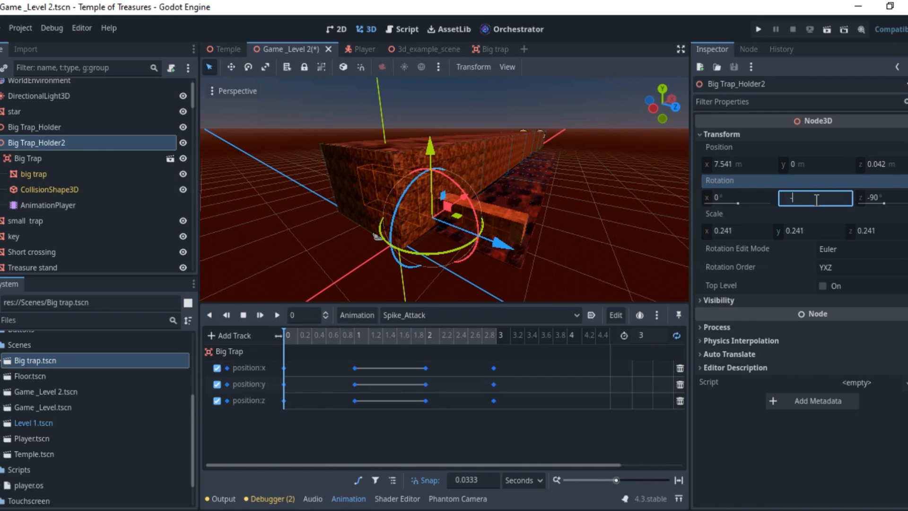
{"action": "type", "text": "-90"}
{"action": "key", "text": "Return"}
{"action": "scroll", "coordinate": [461, 235], "scroll_direction": "down", "scroll_amount": 2}
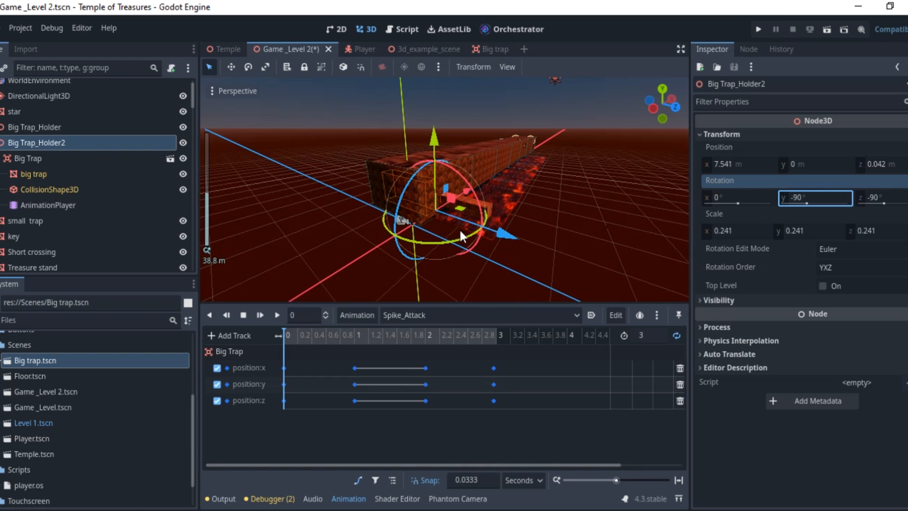
Step: Move Big Trap_Holder2 to about z -2.286 m and about x 20.05 m along the corridor
{"action": "mouse_move", "coordinate": [494, 226]}
{"action": "left_mouse_down"}
{"action": "mouse_move", "coordinate": [460, 223]}
{"action": "mouse_move", "coordinate": [479, 222]}
{"action": "left_mouse_up"}
{"action": "middle_click_drag", "start_coordinate": [479, 221], "coordinate": [563, 212]}
{"action": "scroll", "coordinate": [560, 213], "scroll_direction": "up", "scroll_amount": 3}
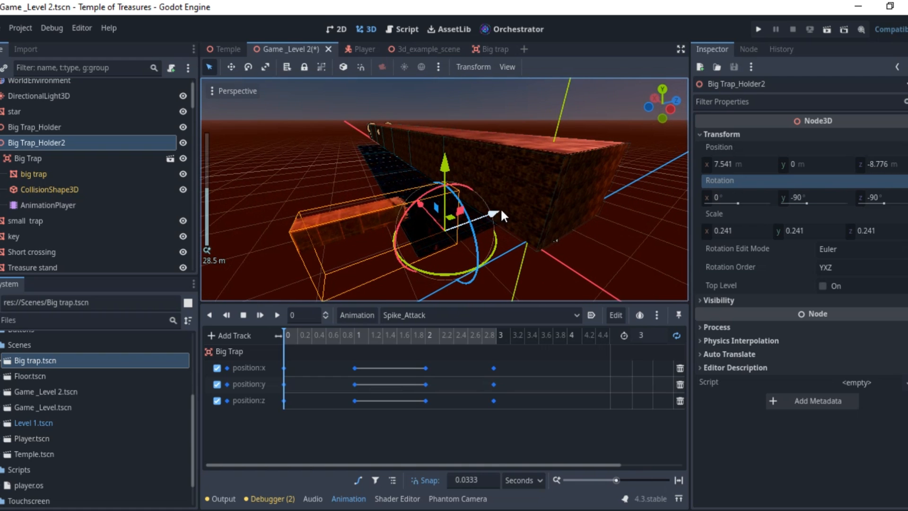
{"action": "left_click_drag", "start_coordinate": [501, 208], "coordinate": [520, 208]}
{"action": "middle_click_drag", "start_coordinate": [520, 208], "coordinate": [576, 230]}
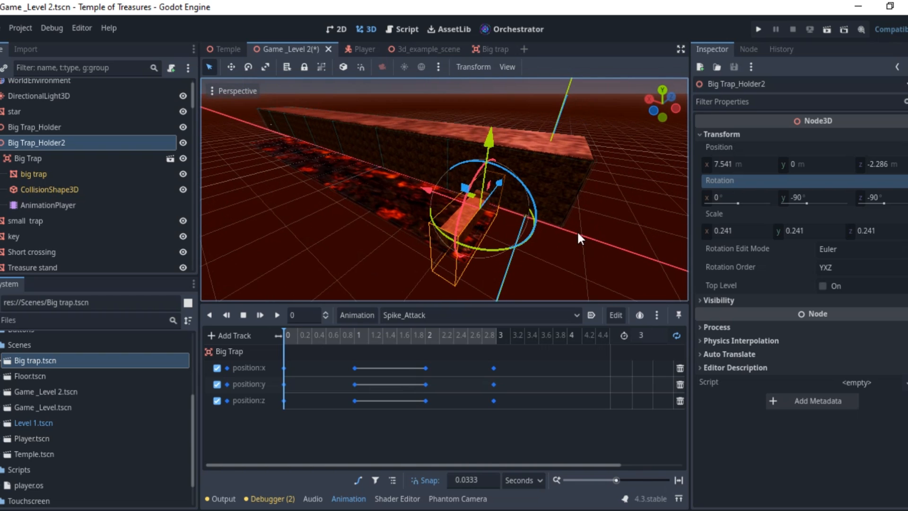
{"action": "left_click_drag", "start_coordinate": [419, 194], "coordinate": [379, 183]}
{"action": "key", "text": "f"}
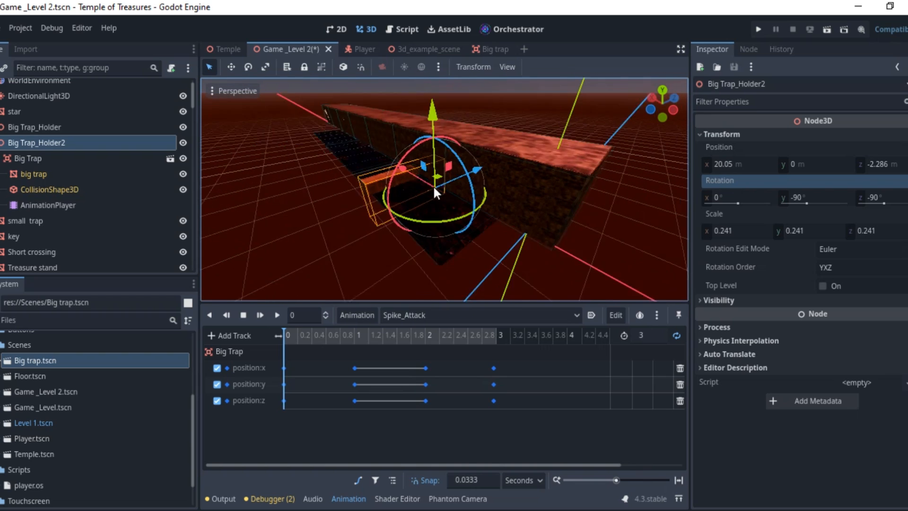
Step: Play Spike_Attack on the Big Trap_Holder2 copy and watch its movement from inside the corridor
{"action": "scroll", "coordinate": [490, 199], "scroll_direction": "up", "scroll_amount": 3}
{"action": "middle_click_drag", "start_coordinate": [490, 198], "coordinate": [332, 278]}
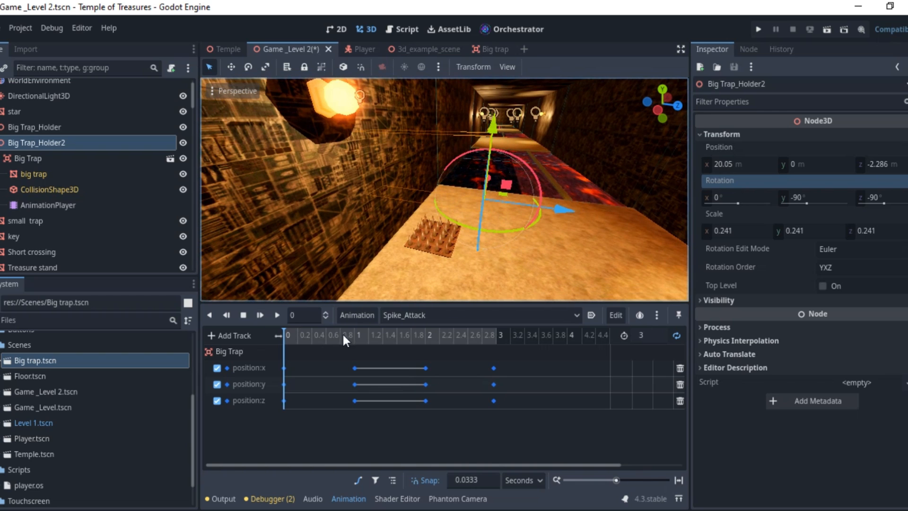
{"action": "left_click", "coordinate": [278, 315]}
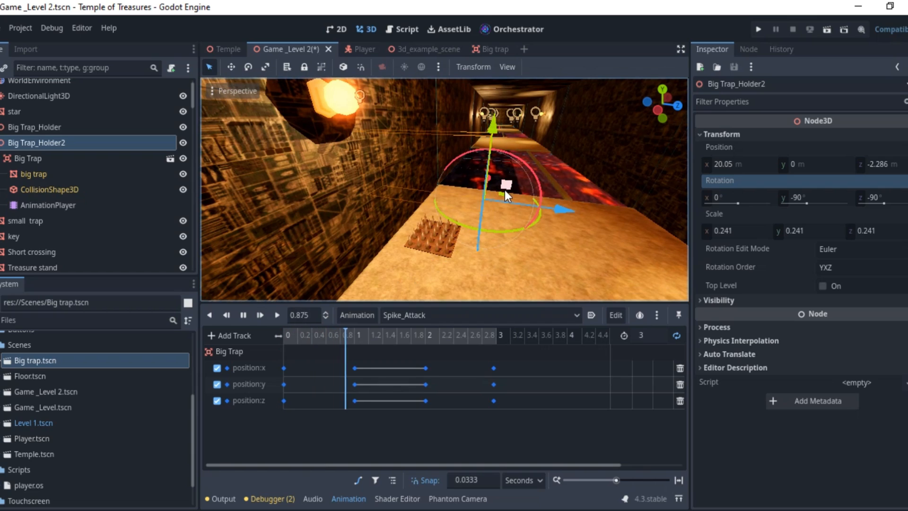
{"action": "middle_click_drag", "start_coordinate": [573, 190], "coordinate": [470, 278]}
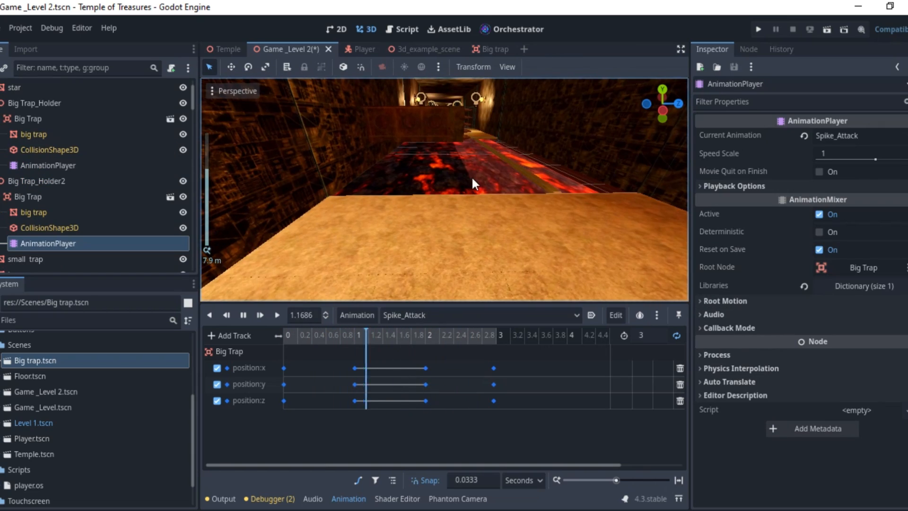
{"action": "middle_click_drag", "start_coordinate": [471, 175], "coordinate": [464, 249], "text": "shift"}
{"action": "scroll", "coordinate": [469, 218], "scroll_direction": "down", "scroll_amount": 10}
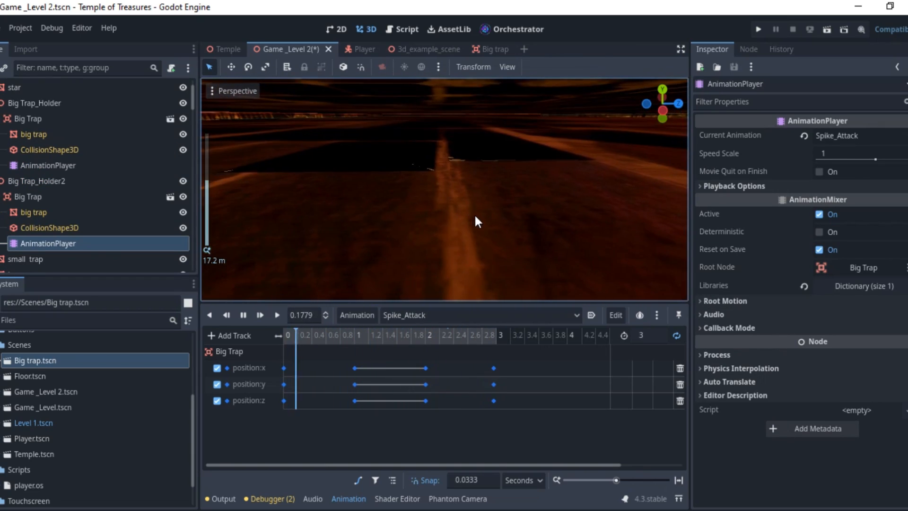
{"action": "scroll", "coordinate": [472, 208], "scroll_direction": "up", "scroll_amount": 6}
{"action": "middle_click_drag", "start_coordinate": [472, 201], "coordinate": [382, 195]}
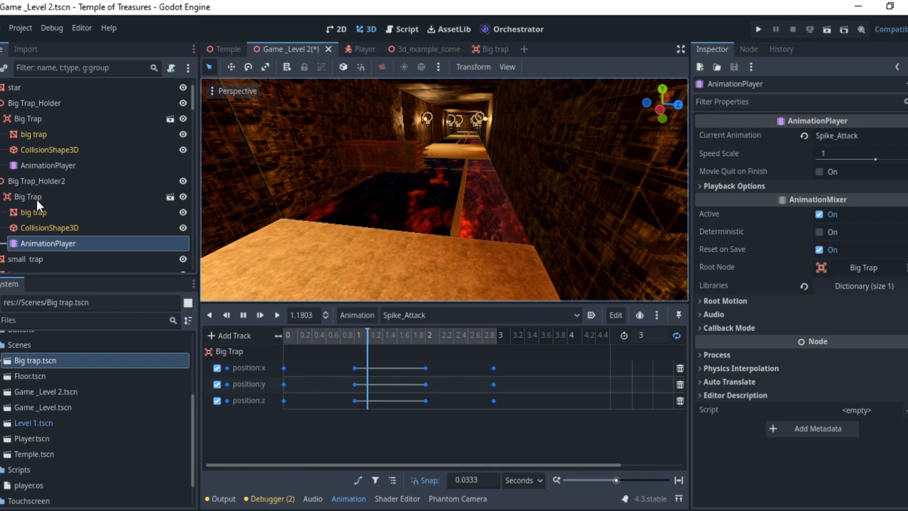
Step: Delete Big Trap_Holder2 together with its children from the level
{"action": "left_click", "coordinate": [34, 184]}
{"action": "right_click", "coordinate": [33, 184]}
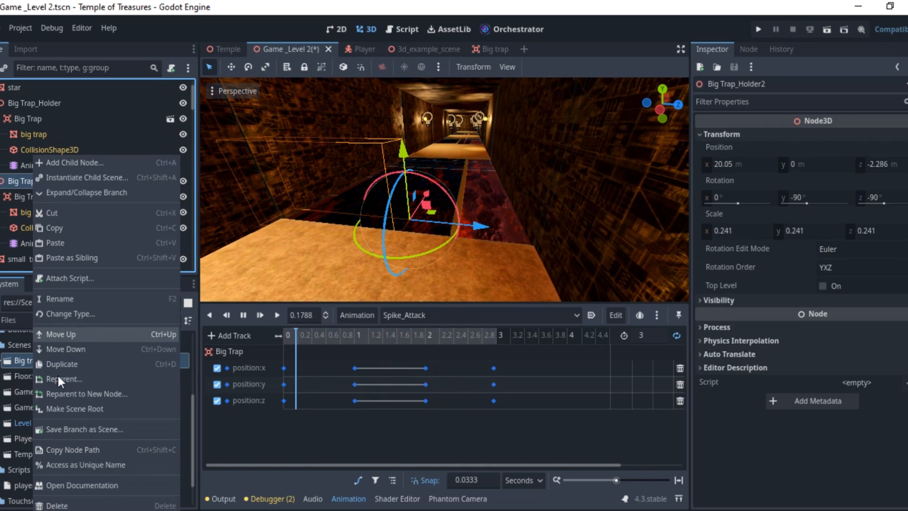
{"action": "left_click", "coordinate": [50, 504]}
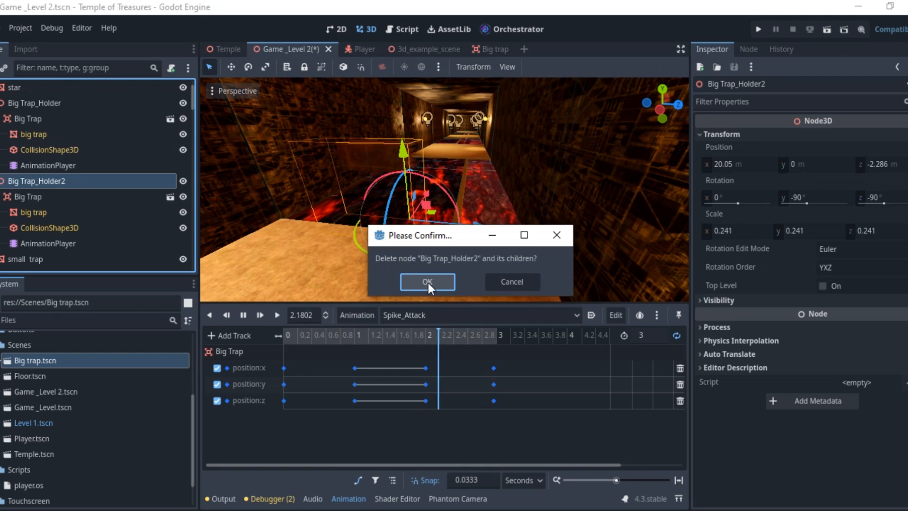
{"action": "left_click", "coordinate": [428, 282]}
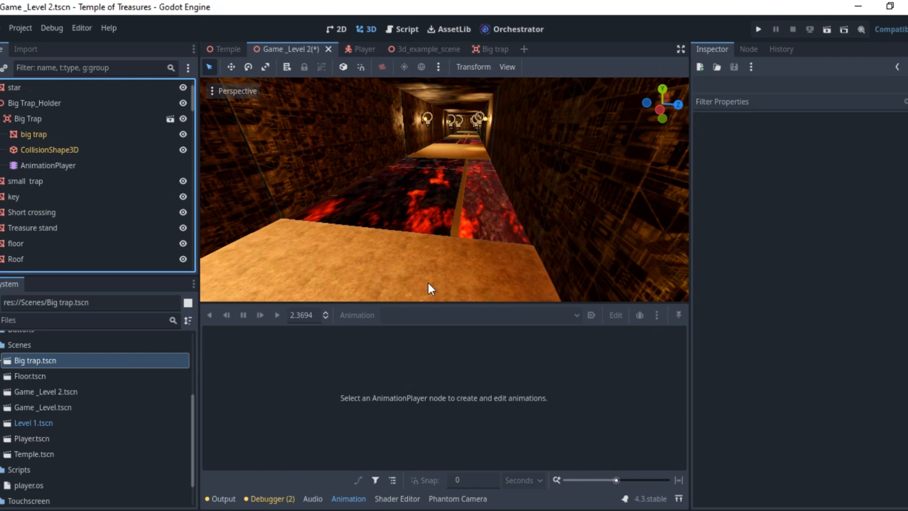
Step: Focus on the remaining Big Trap and examine its placement inside the corridor
{"action": "left_click", "coordinate": [31, 113]}
{"action": "left_click", "coordinate": [35, 103]}
{"action": "left_click", "coordinate": [35, 119]}
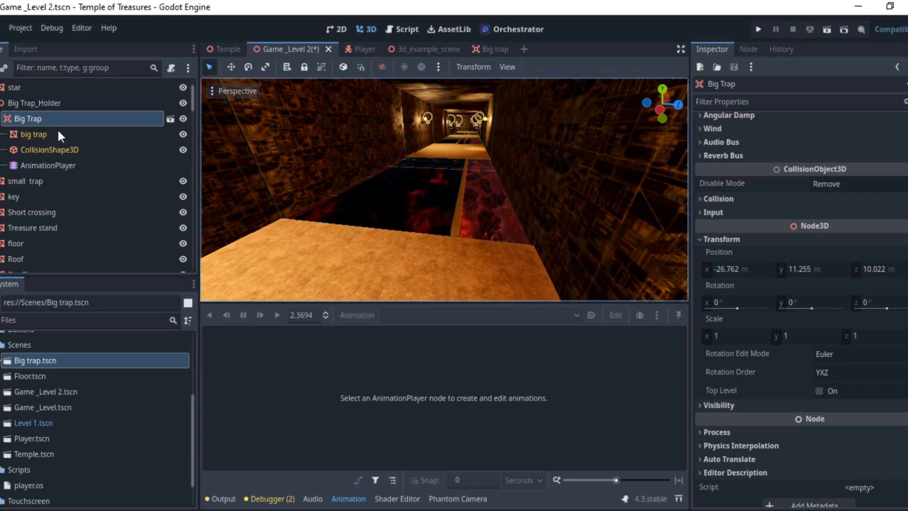
{"action": "key", "text": "f"}
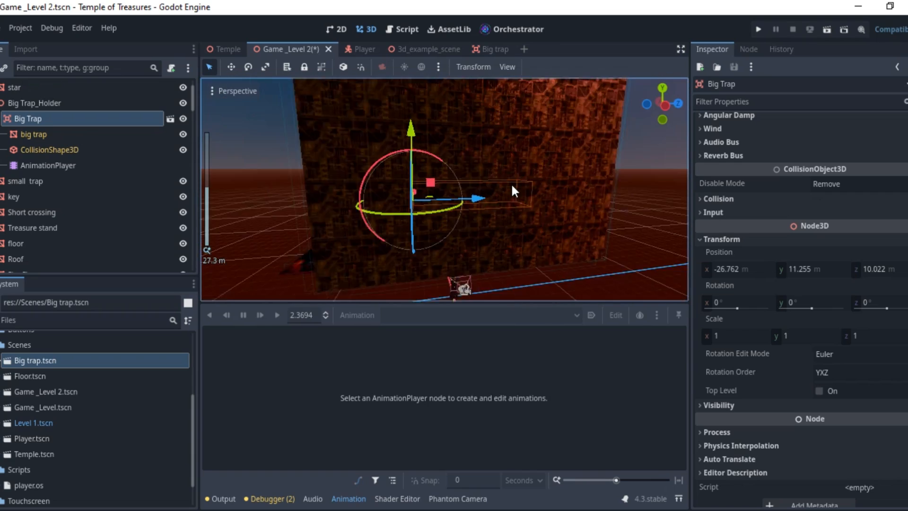
{"action": "scroll", "coordinate": [502, 198], "scroll_direction": "up", "scroll_amount": 4}
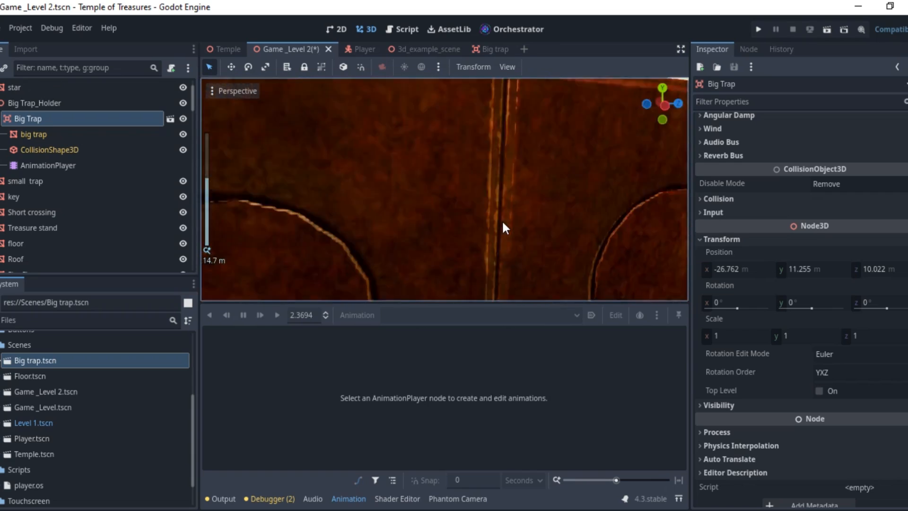
{"action": "middle_click_drag", "start_coordinate": [503, 222], "coordinate": [503, 228]}
{"action": "scroll", "coordinate": [502, 228], "scroll_direction": "up", "scroll_amount": 2}
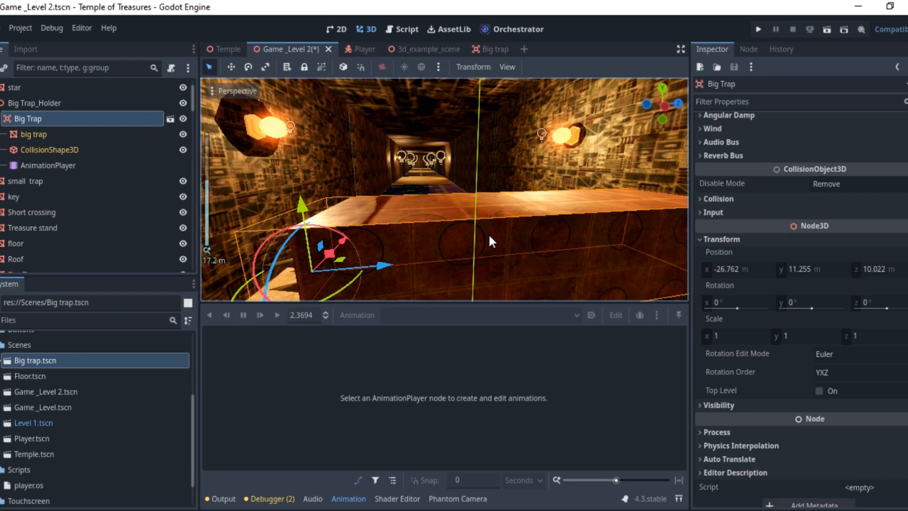
{"action": "scroll", "coordinate": [489, 236], "scroll_direction": "down", "scroll_amount": 2}
{"action": "scroll", "coordinate": [348, 212], "scroll_direction": "up", "scroll_amount": 2}
{"action": "scroll", "coordinate": [331, 203], "scroll_direction": "down", "scroll_amount": 2}
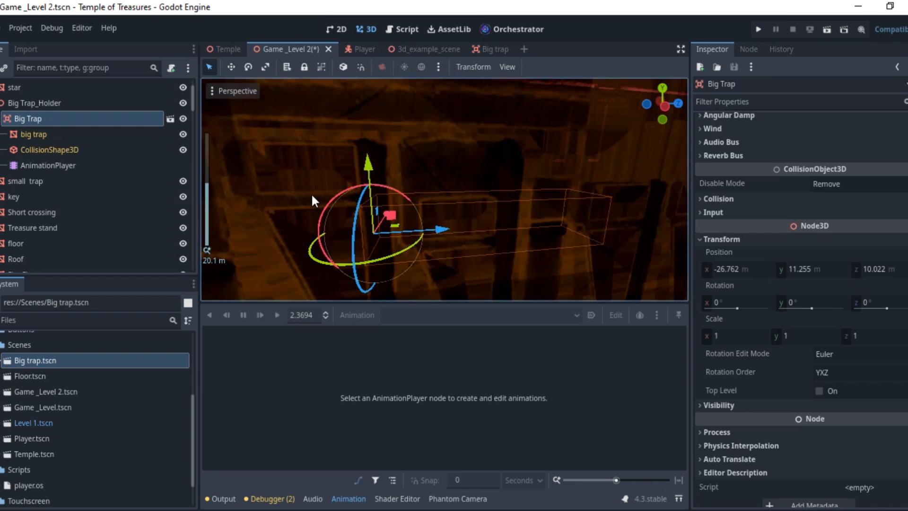
Step: Move the original Big Trap_Holder along the X axis to place the trap just beyond the star
{"action": "left_click", "coordinate": [62, 104]}
{"action": "scroll", "coordinate": [663, 215], "scroll_direction": "up", "scroll_amount": 2}
{"action": "middle_click_drag", "start_coordinate": [663, 218], "coordinate": [610, 278]}
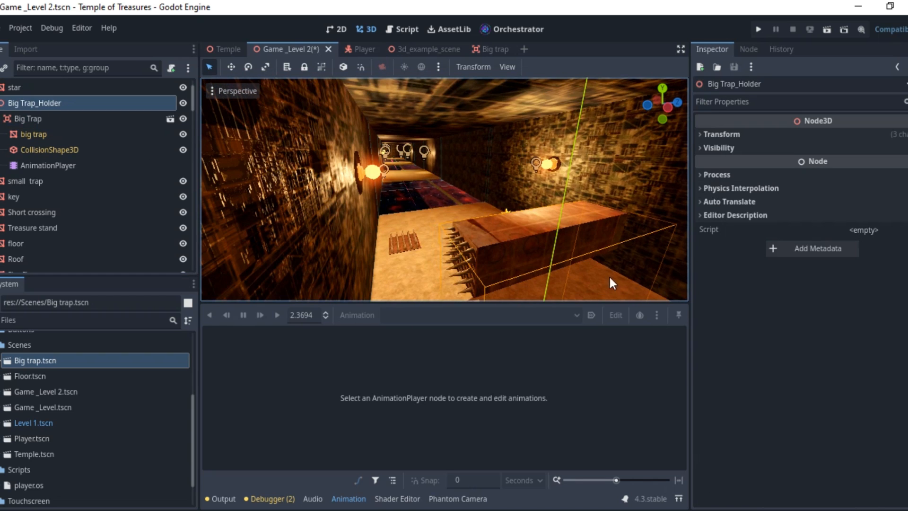
{"action": "scroll", "coordinate": [498, 265], "scroll_direction": "down", "scroll_amount": 4}
{"action": "middle_click_drag", "start_coordinate": [497, 265], "coordinate": [557, 225]}
{"action": "scroll", "coordinate": [533, 280], "scroll_direction": "up", "scroll_amount": 4}
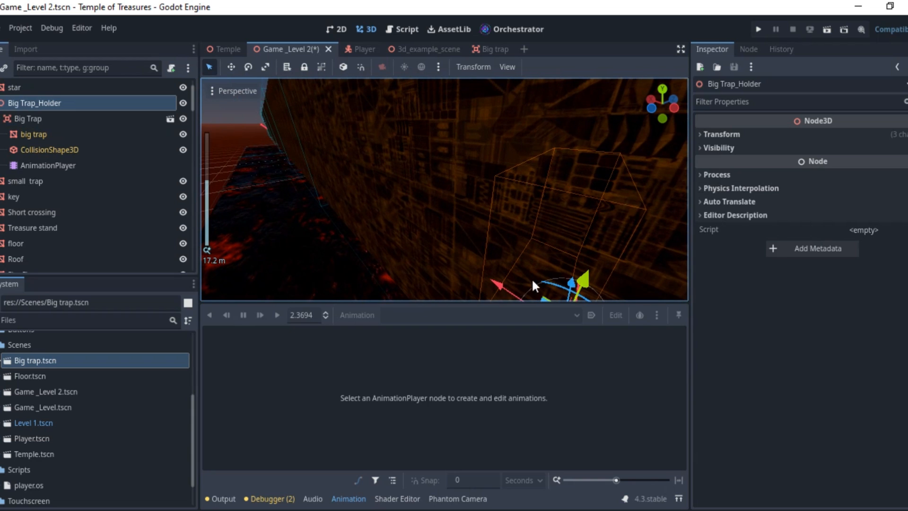
{"action": "left_click_drag", "start_coordinate": [492, 290], "coordinate": [415, 230]}
{"action": "middle_click_drag", "start_coordinate": [415, 230], "coordinate": [392, 244]}
{"action": "scroll", "coordinate": [402, 244], "scroll_direction": "up", "scroll_amount": 4}
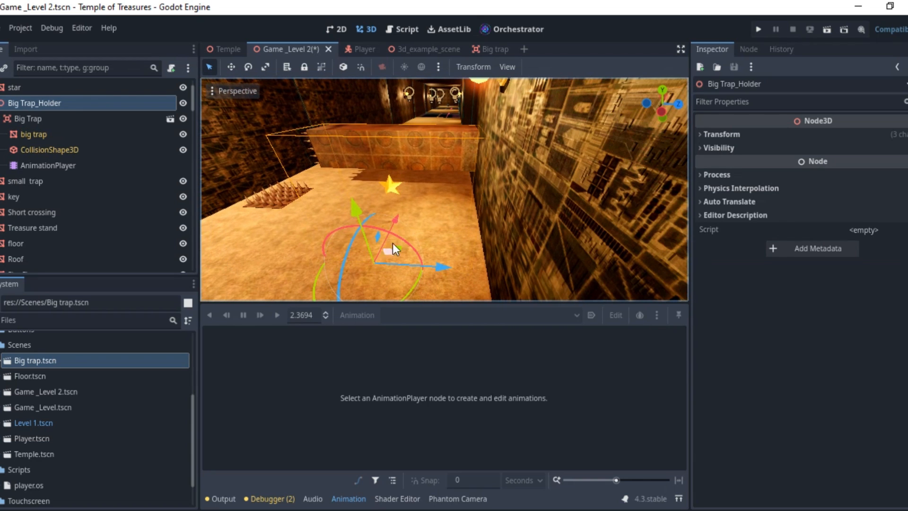
Step: Fine-tune the Big Trap_Holder's position along the X axis and save the level scene
{"action": "left_click_drag", "start_coordinate": [397, 219], "coordinate": [398, 221]}
{"action": "middle_click_drag", "start_coordinate": [398, 221], "coordinate": [344, 219]}
{"action": "scroll", "coordinate": [479, 253], "scroll_direction": "down", "scroll_amount": 2}
{"action": "scroll", "coordinate": [515, 227], "scroll_direction": "down", "scroll_amount": 1}
{"action": "key", "text": "ctrl+s"}
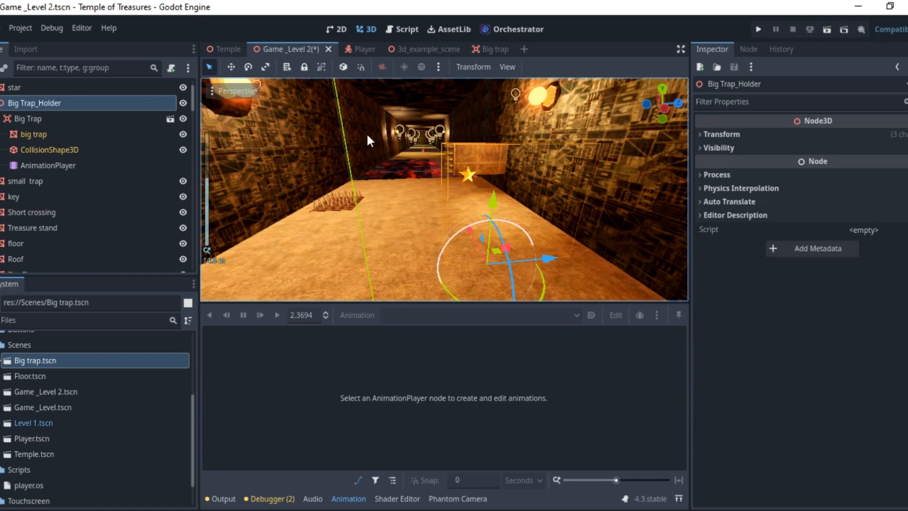
Step: Select the small spike trap on the corridor floor and examine it up close
{"action": "left_click", "coordinate": [372, 206]}
{"action": "left_click", "coordinate": [372, 206]}
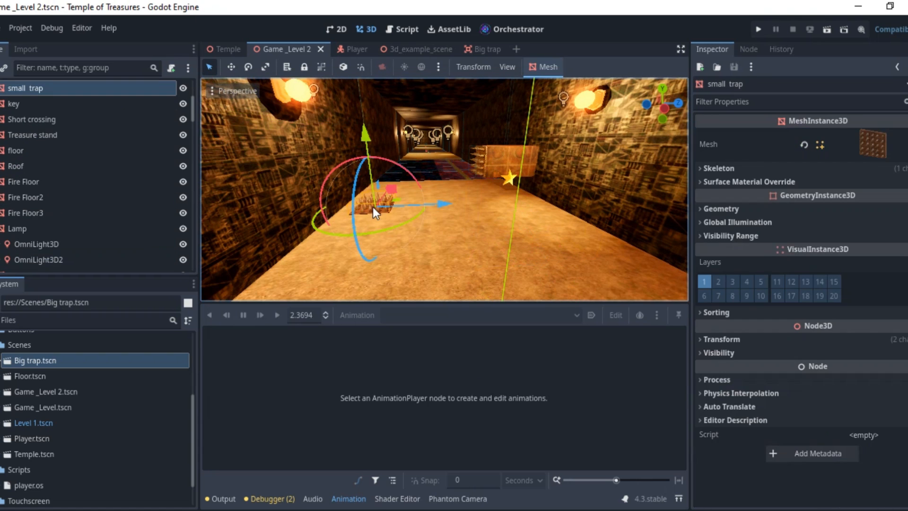
{"action": "middle_click_drag", "start_coordinate": [372, 206], "coordinate": [392, 145]}
{"action": "mouse_move", "coordinate": [391, 145]}
{"action": "left_mouse_down"}
{"action": "mouse_move", "coordinate": [396, 166]}
{"action": "mouse_move", "coordinate": [396, 148]}
{"action": "left_mouse_up"}
{"action": "scroll", "coordinate": [43, 133], "scroll_direction": "up", "scroll_amount": 5}
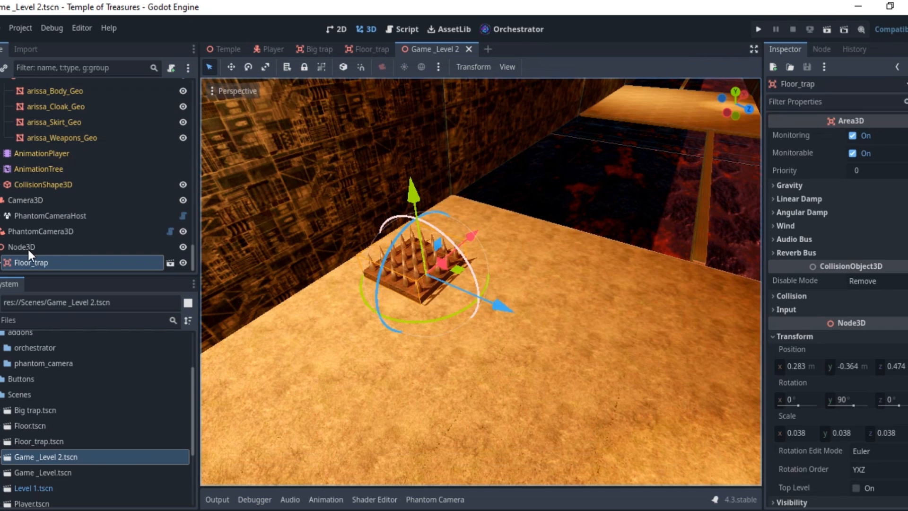
Step: Try raising the Node3D that holds Floor_trap slightly along the Y axis, and lower it back
{"action": "left_click", "coordinate": [28, 246]}
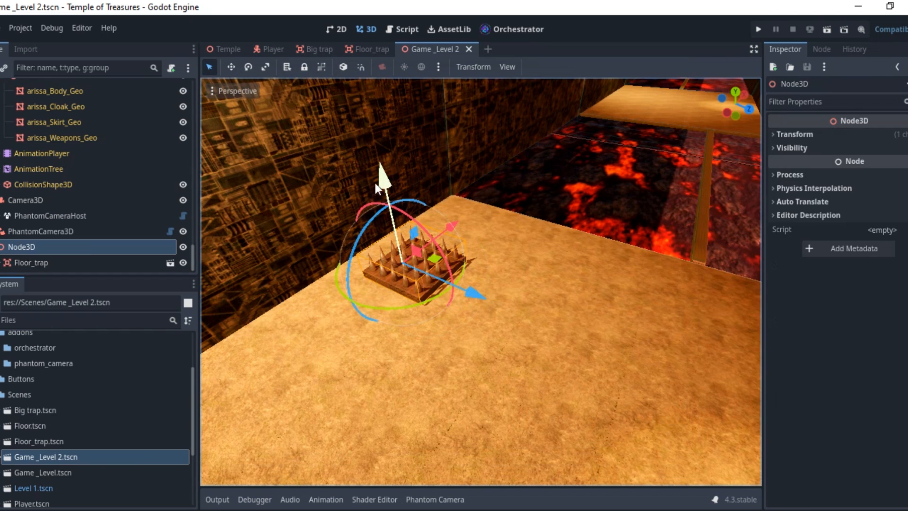
{"action": "mouse_move", "coordinate": [384, 178]}
{"action": "left_mouse_down"}
{"action": "mouse_move", "coordinate": [381, 163]}
{"action": "mouse_move", "coordinate": [389, 204]}
{"action": "mouse_move", "coordinate": [381, 171]}
{"action": "left_mouse_up"}
{"action": "left_click_drag", "start_coordinate": [383, 176], "coordinate": [382, 175]}
Step: Toggle the visibility of Floor_trap to identify it, and view its source scene before returning to Game_Level 2
{"action": "left_click", "coordinate": [37, 265]}
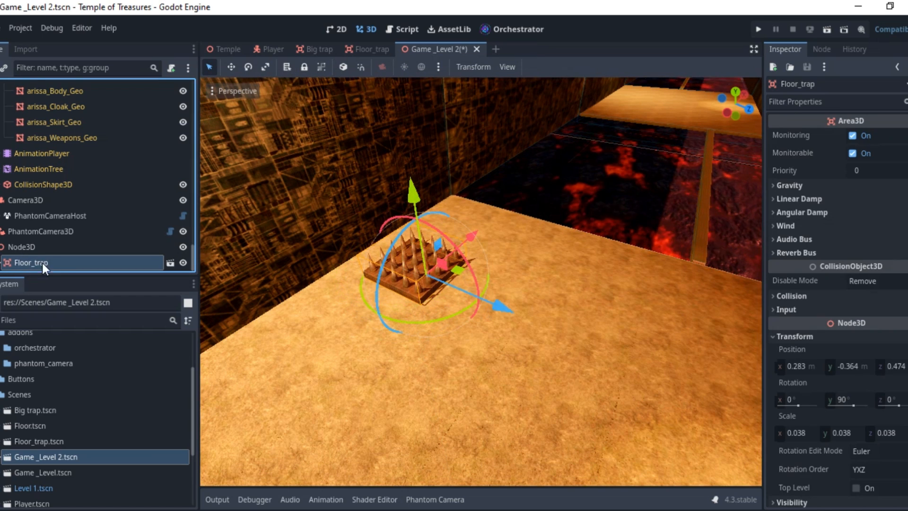
{"action": "left_click", "coordinate": [182, 258]}
{"action": "left_click", "coordinate": [182, 263]}
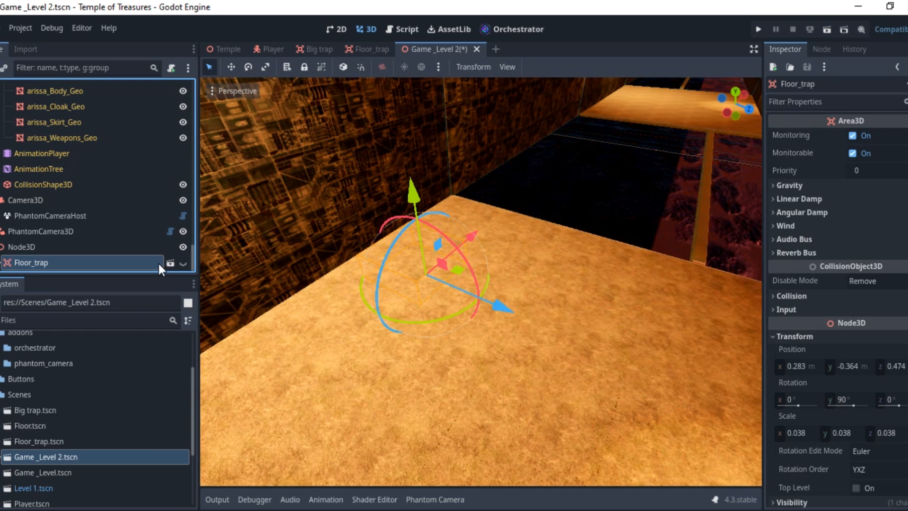
{"action": "left_click", "coordinate": [182, 263]}
{"action": "left_click", "coordinate": [170, 263]}
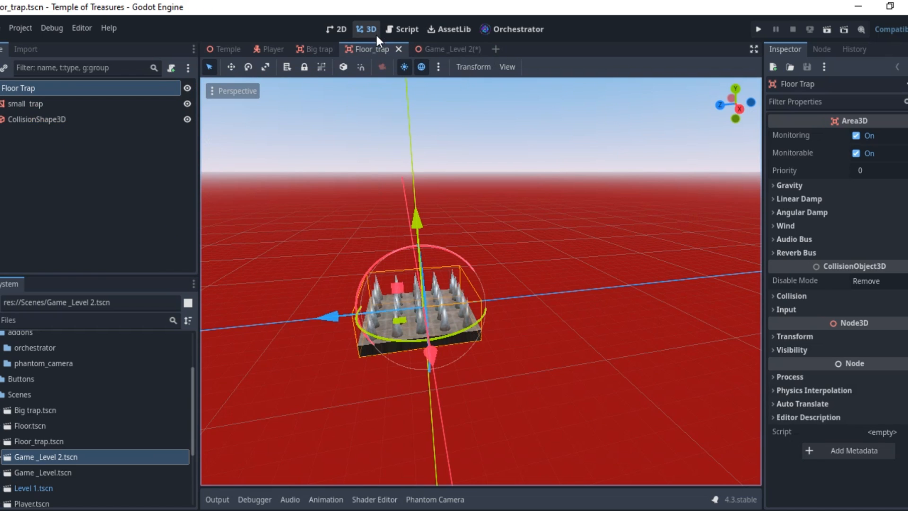
{"action": "left_click", "coordinate": [427, 48]}
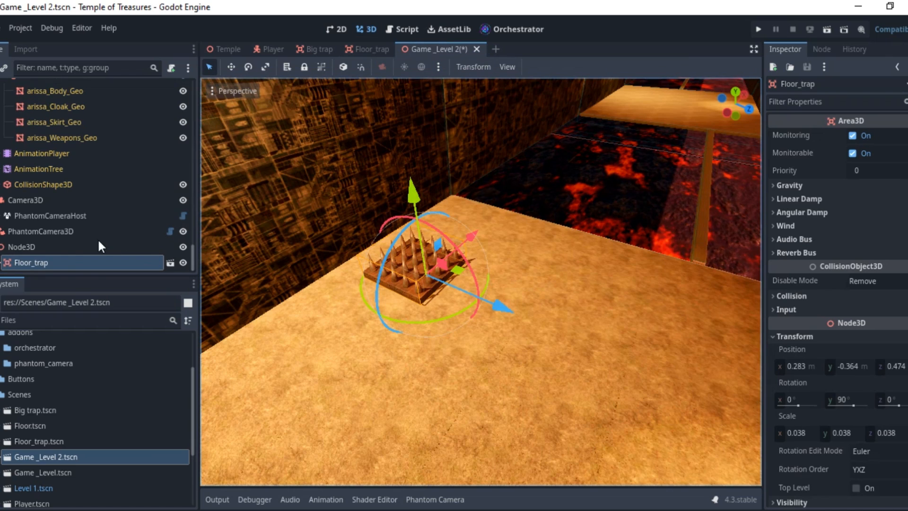
Step: Add an AnimationPlayer node as a child of Floor_trap
{"action": "right_click", "coordinate": [73, 263]}
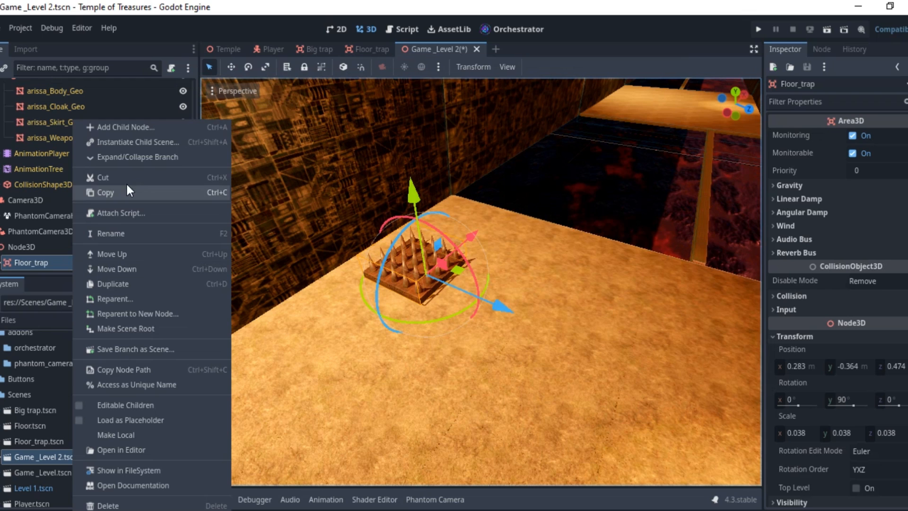
{"action": "left_click", "coordinate": [133, 128]}
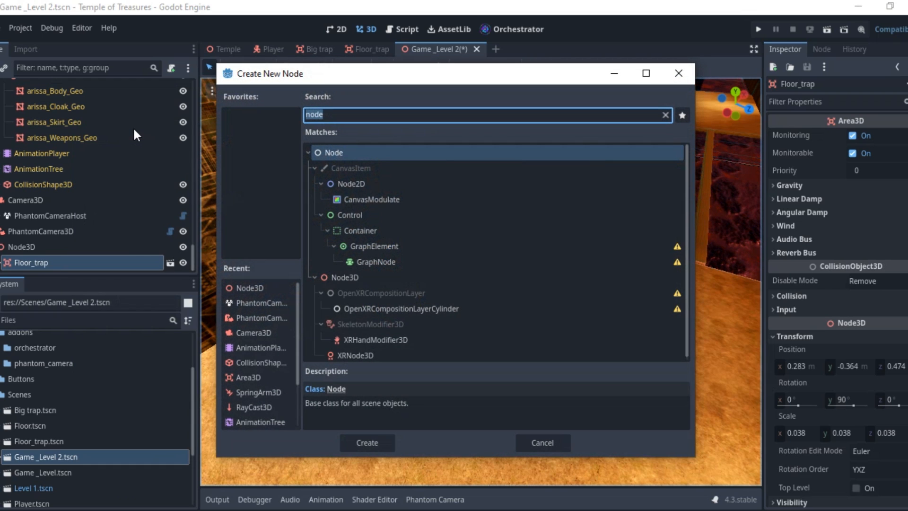
{"action": "type", "text": "anima"}
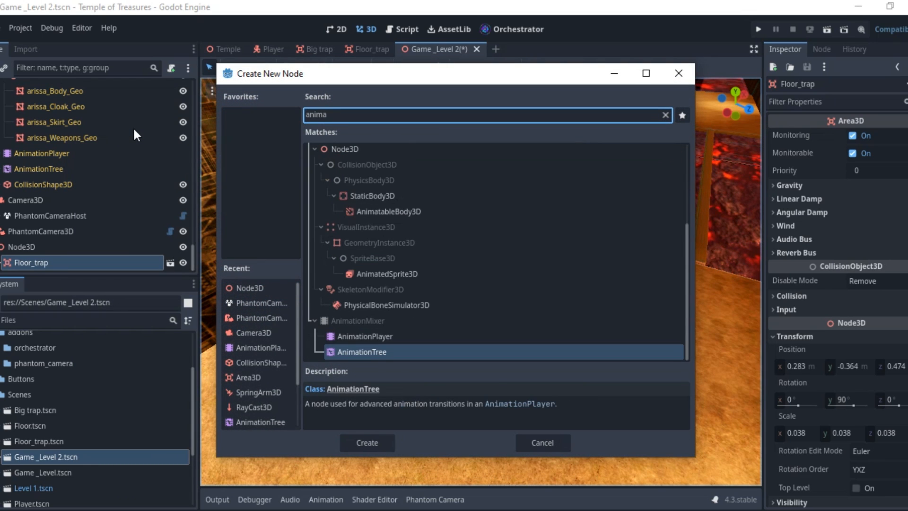
{"action": "key", "text": "Up"}
{"action": "key", "text": "Return"}
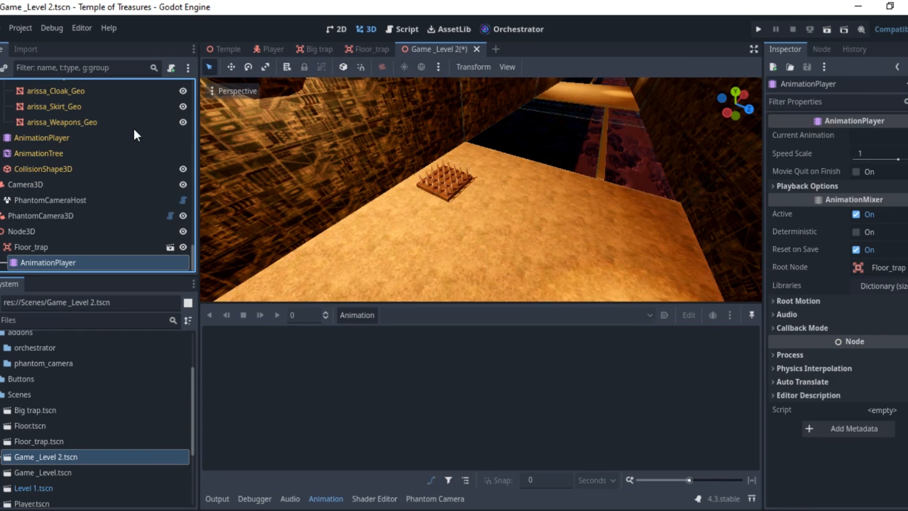
Step: Create a new animation named Floor_spike_attack in Floor_trap's AnimationPlayer
{"action": "left_click", "coordinate": [352, 315]}
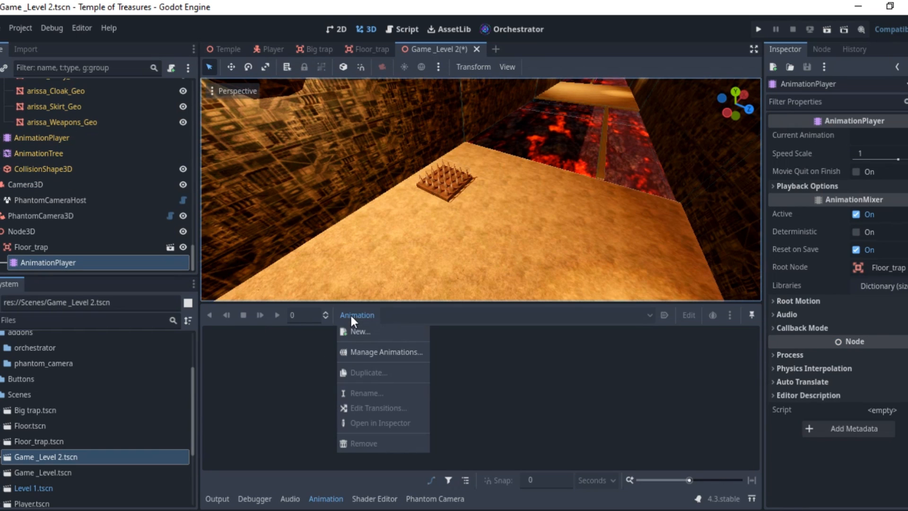
{"action": "left_click", "coordinate": [384, 332]}
{"action": "type", "text": "Fl"}
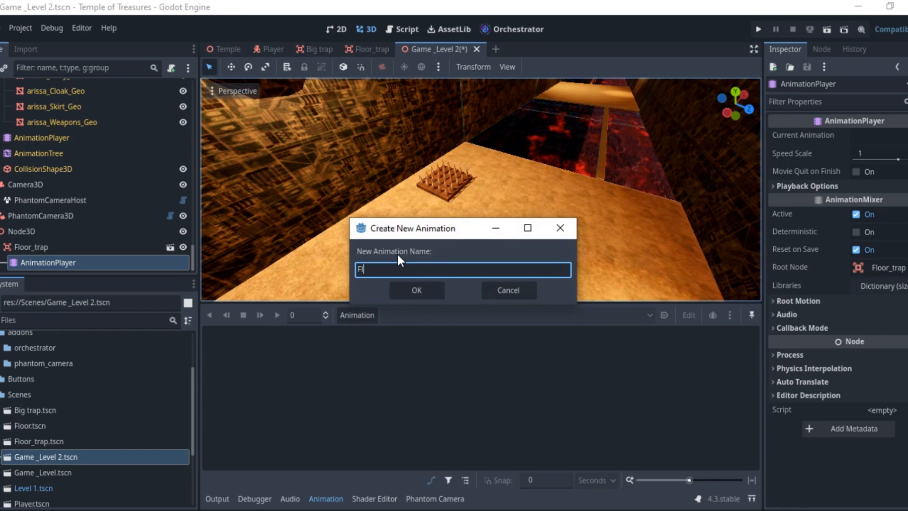
{"action": "type", "text": "oor_spike_"}
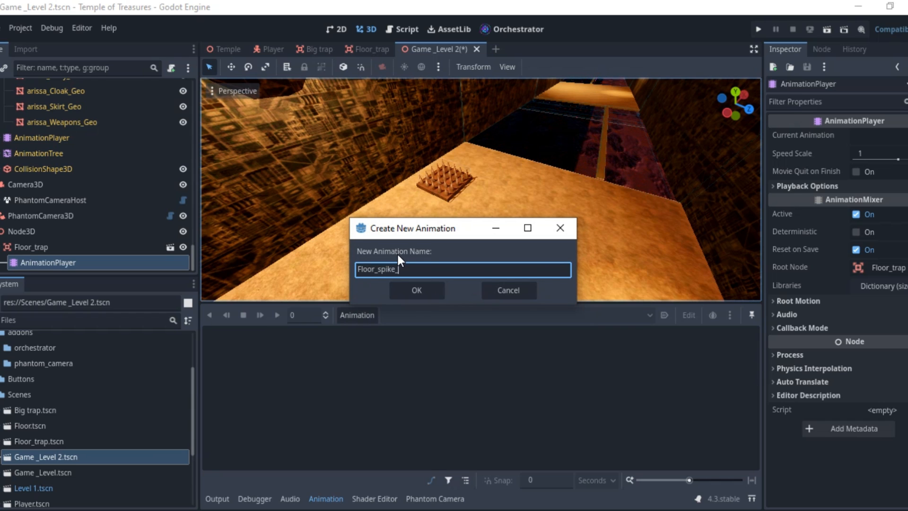
{"action": "type", "text": "attack"}
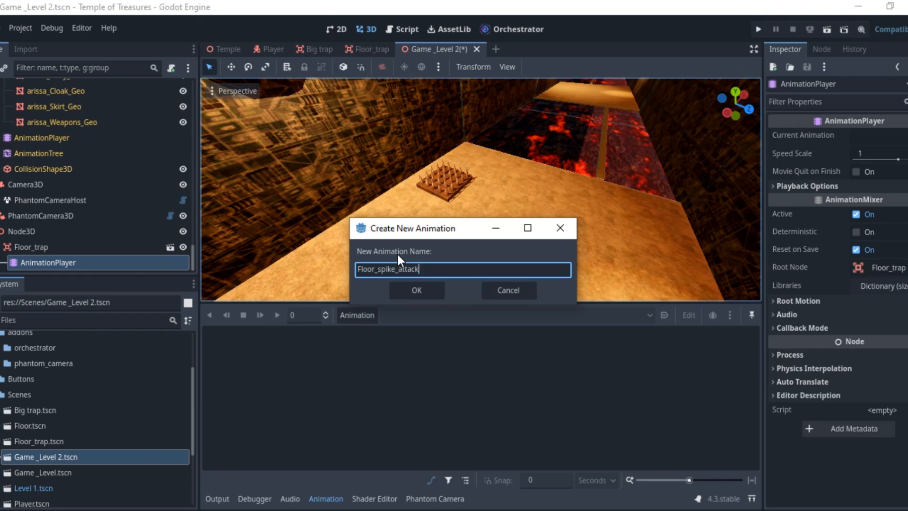
{"action": "left_click", "coordinate": [418, 291]}
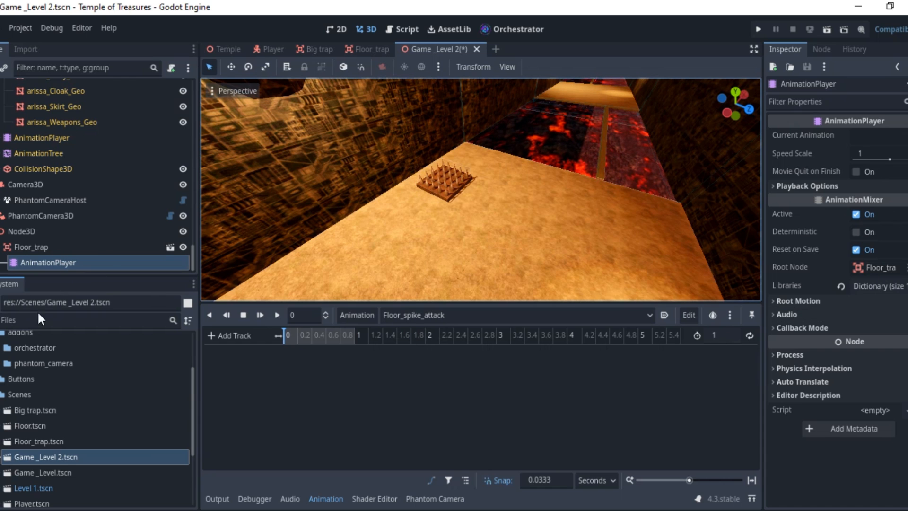
Step: Create Bezier position tracks for Floor_trap with a key at 0 seconds, and set the animation length to 3 seconds
{"action": "left_click", "coordinate": [19, 246]}
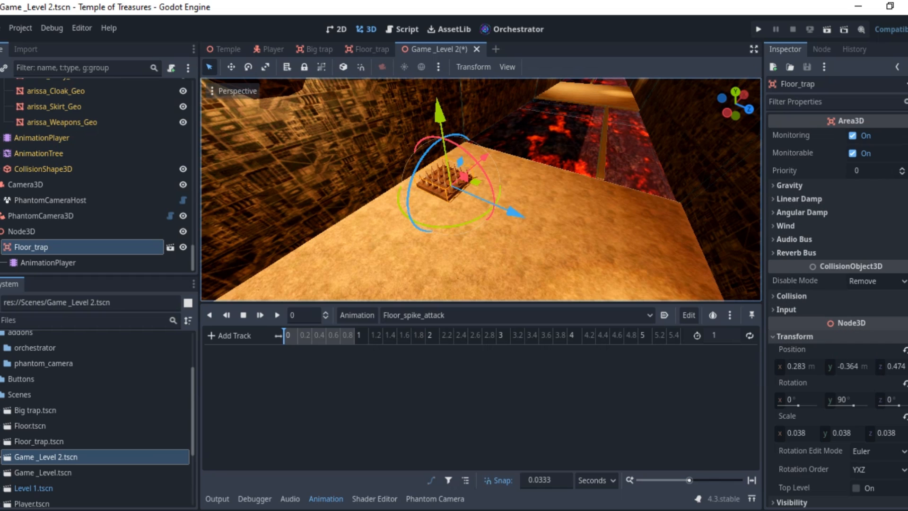
{"action": "left_click", "coordinate": [905, 350]}
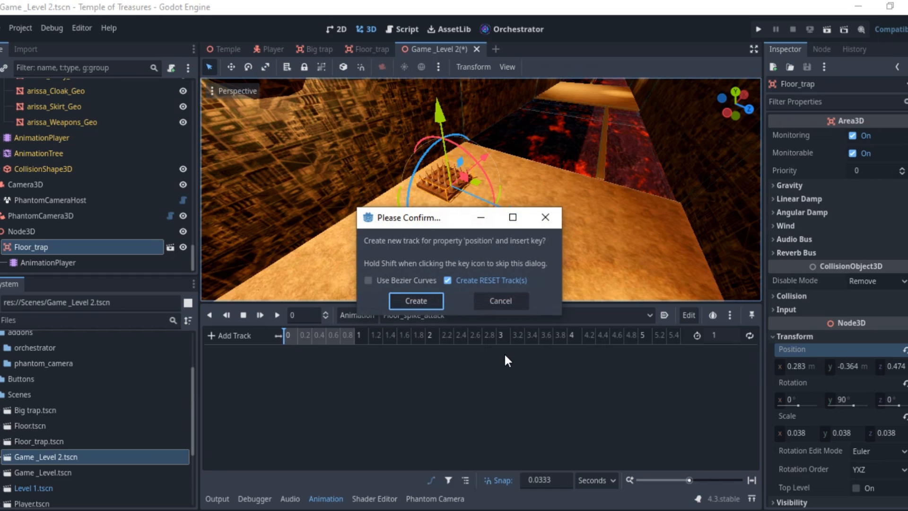
{"action": "left_click", "coordinate": [408, 305]}
{"action": "left_click_drag", "start_coordinate": [287, 338], "coordinate": [318, 343]}
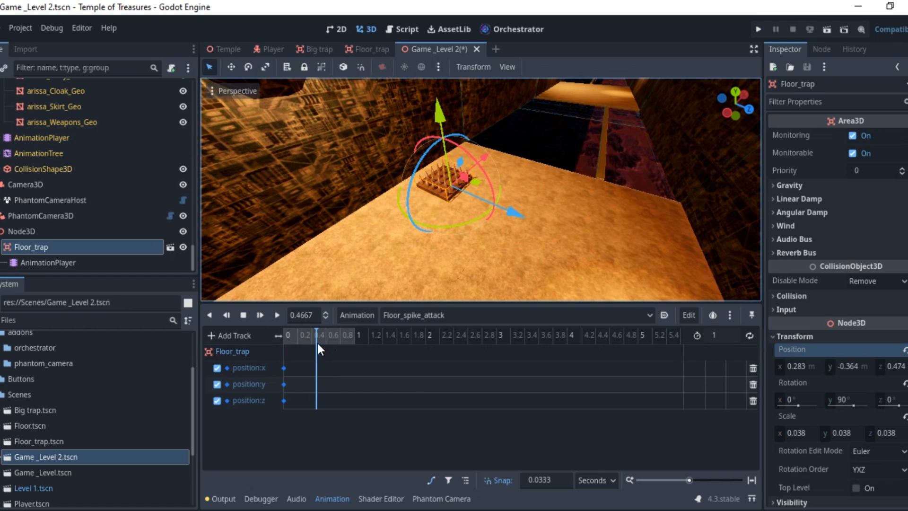
{"action": "left_click", "coordinate": [719, 336]}
{"action": "key", "text": "Return"}
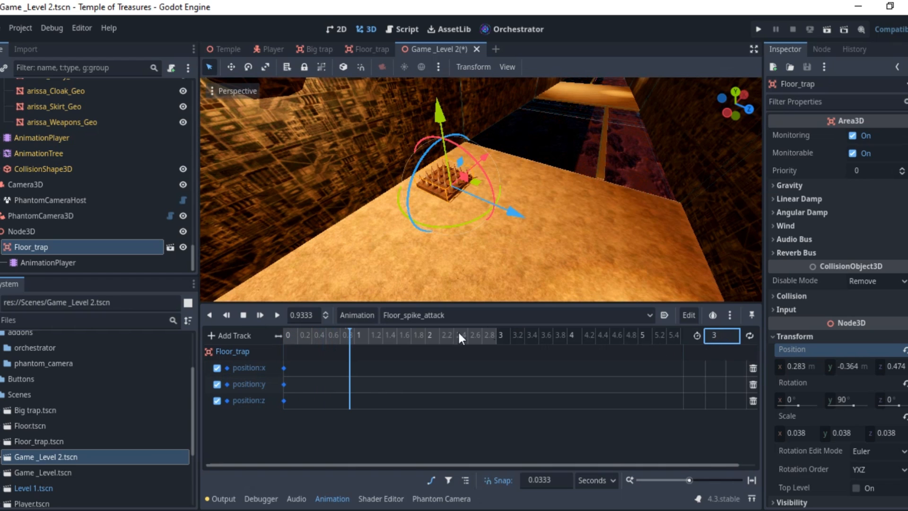
Step: At 0 seconds, lower Floor_trap beneath the floor to a Y position of -1.195 m and key its position
{"action": "left_click", "coordinate": [355, 334]}
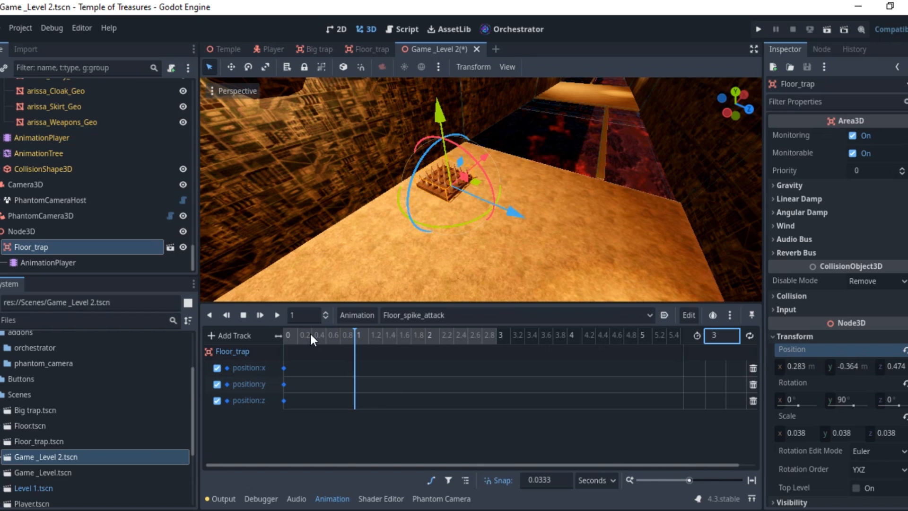
{"action": "left_click_drag", "start_coordinate": [350, 335], "coordinate": [256, 332]}
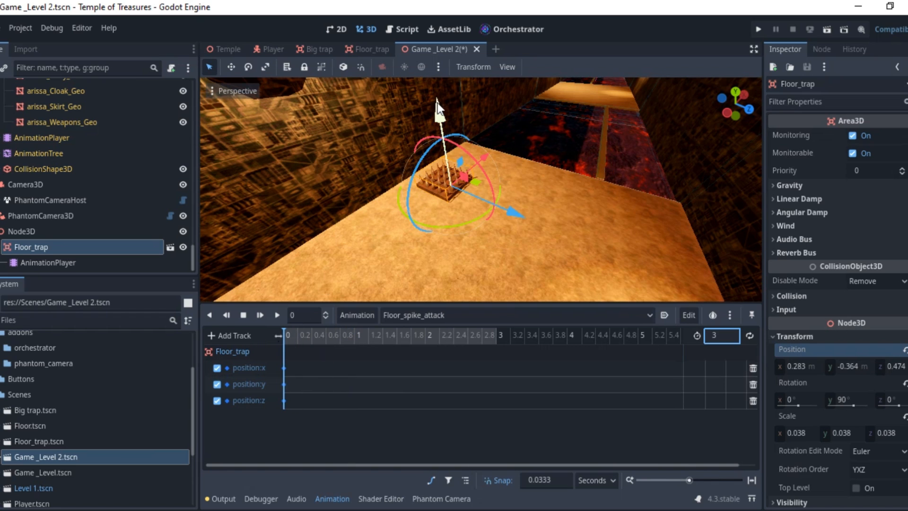
{"action": "left_click_drag", "start_coordinate": [440, 110], "coordinate": [452, 131]}
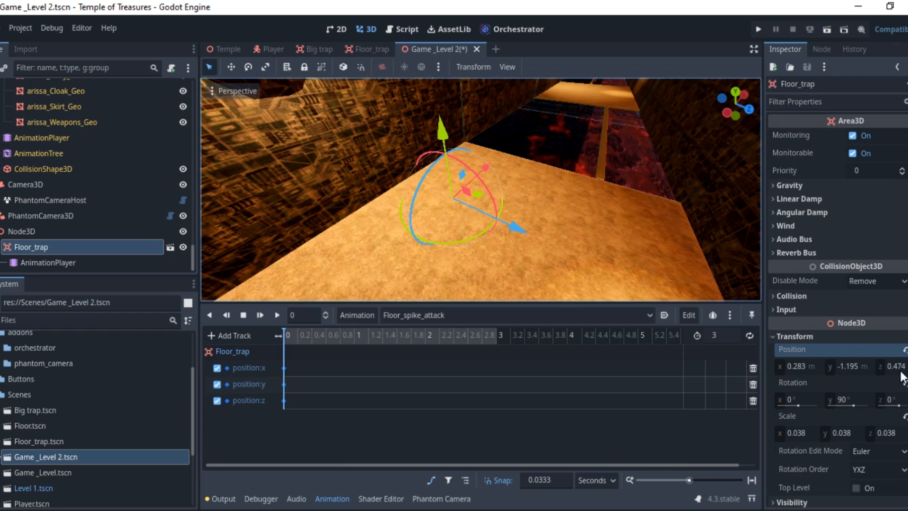
Step: Raise Floor_trap to a Y position of -0.449 m at 1 second, and key that position at both 1 and 2 seconds
{"action": "left_click_drag", "start_coordinate": [312, 330], "coordinate": [356, 338]}
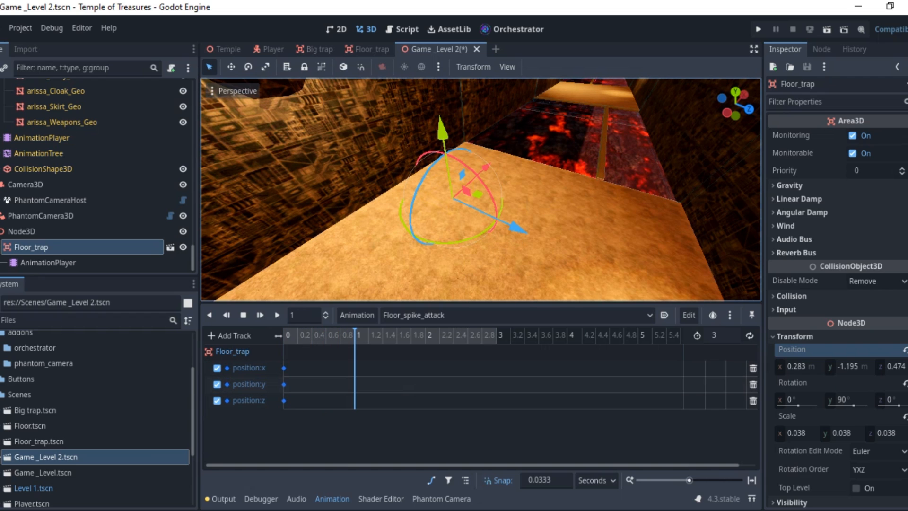
{"action": "left_click_drag", "start_coordinate": [442, 133], "coordinate": [449, 115]}
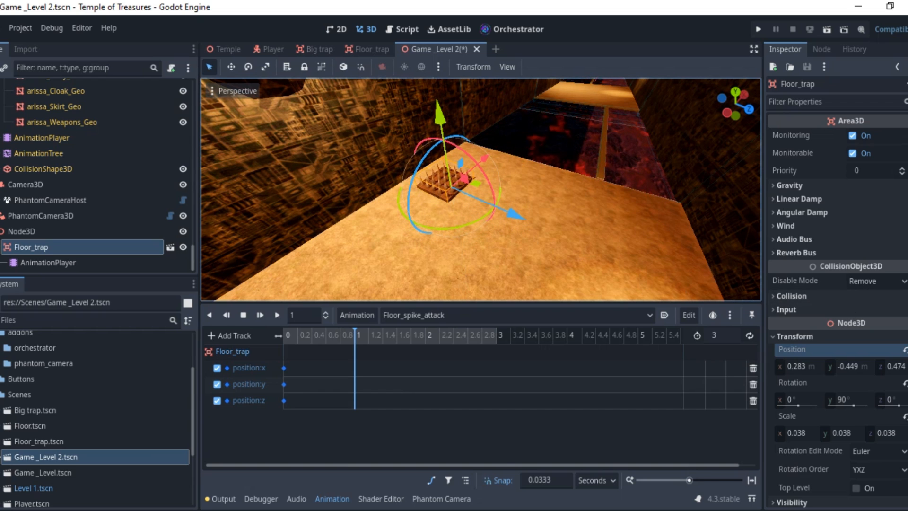
{"action": "left_click", "coordinate": [907, 350]}
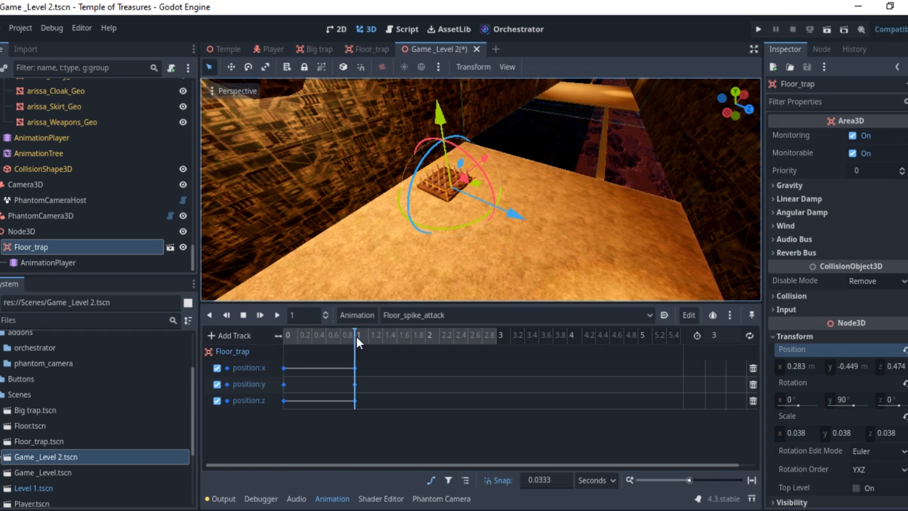
{"action": "left_click_drag", "start_coordinate": [356, 334], "coordinate": [426, 331]}
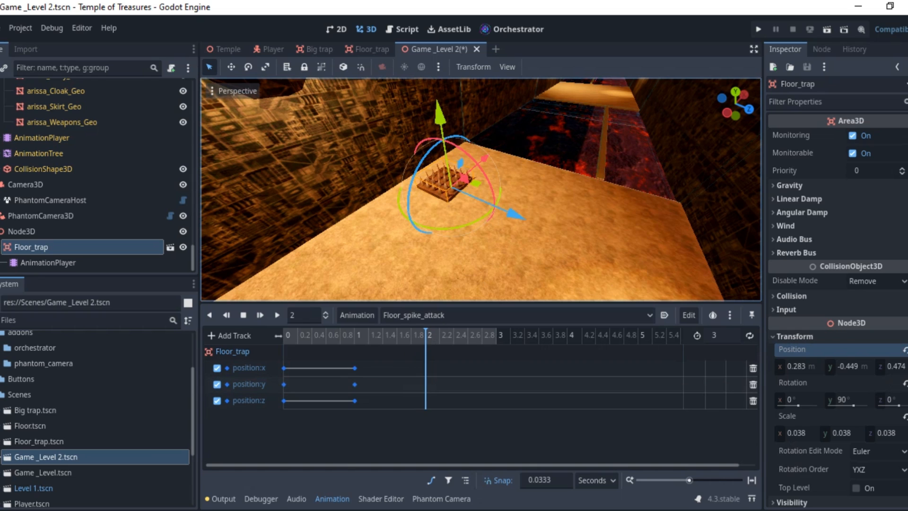
{"action": "key", "text": "k"}
Step: Copy Floor_trap's three position keys from 0 seconds, paste them at 3 seconds, and scrub through the start of the animation
{"action": "mouse_move", "coordinate": [408, 341]}
{"action": "left_mouse_down"}
{"action": "mouse_move", "coordinate": [424, 344]}
{"action": "mouse_move", "coordinate": [259, 341]}
{"action": "mouse_move", "coordinate": [402, 347]}
{"action": "left_mouse_up"}
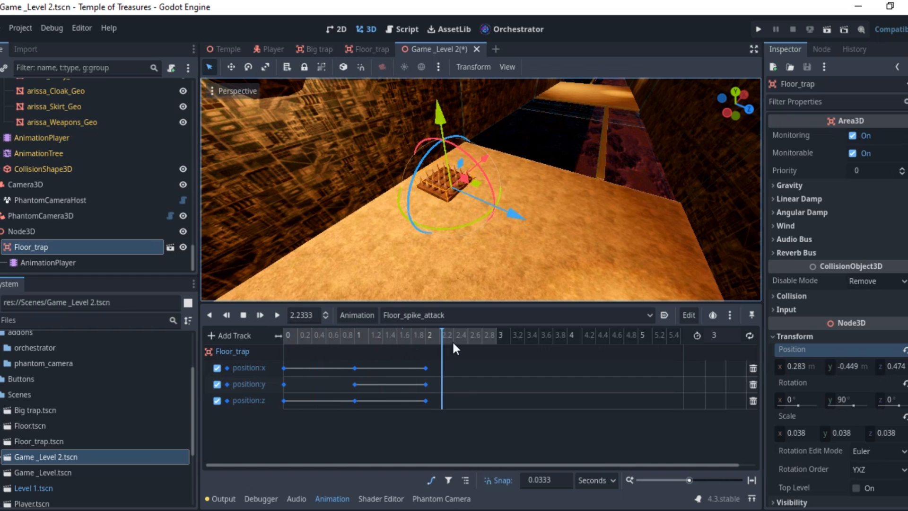
{"action": "left_click_drag", "start_coordinate": [497, 344], "coordinate": [491, 343]}
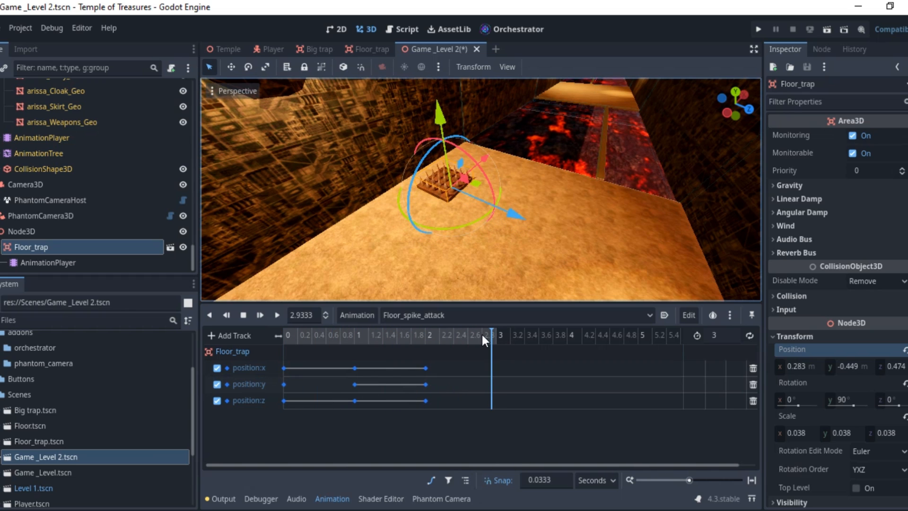
{"action": "left_click", "coordinate": [497, 335]}
{"action": "left_click_drag", "start_coordinate": [288, 355], "coordinate": [272, 415]}
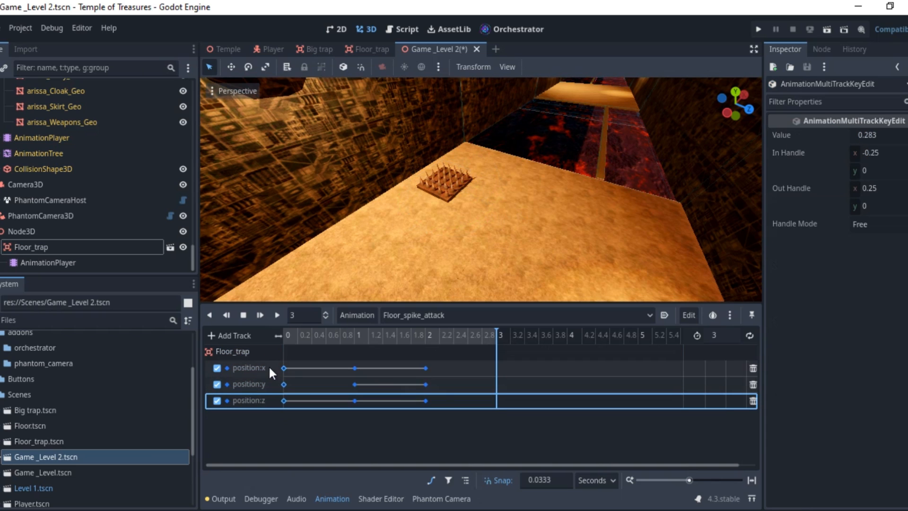
{"action": "right_click", "coordinate": [290, 371]}
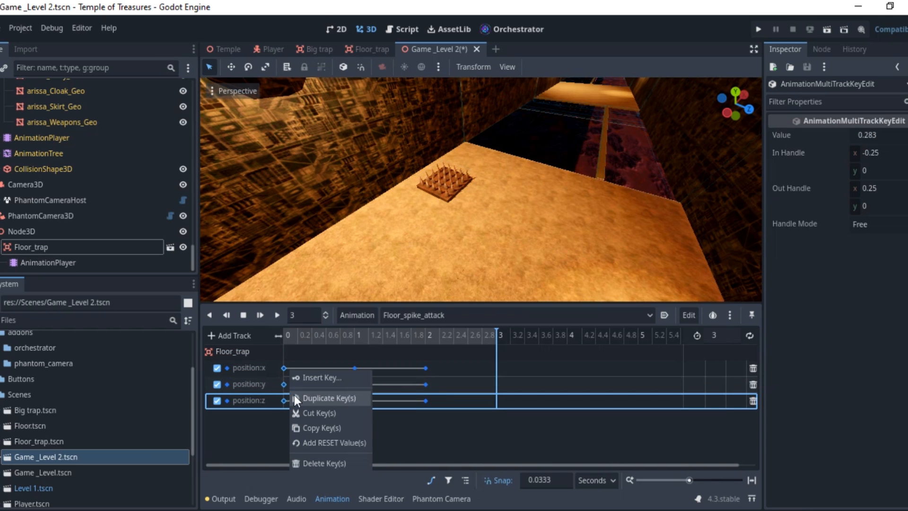
{"action": "left_click", "coordinate": [314, 425]}
{"action": "right_click", "coordinate": [497, 368]}
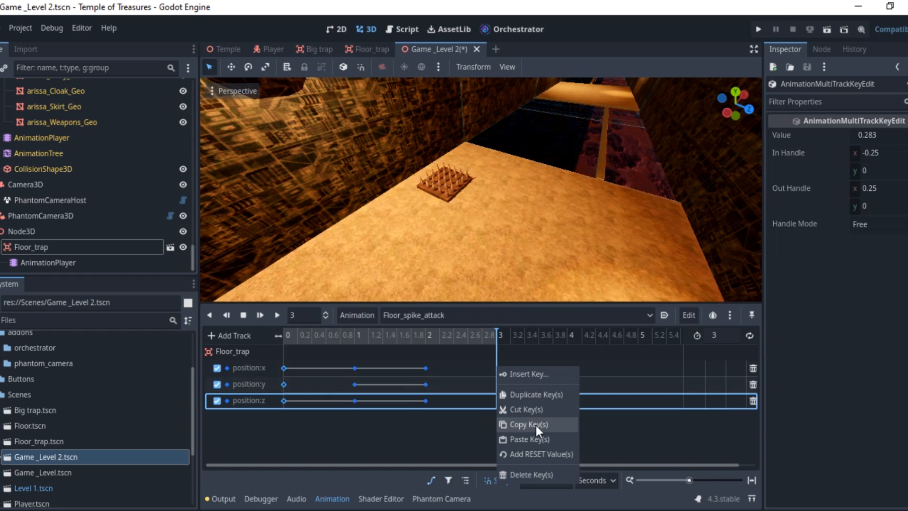
{"action": "left_click", "coordinate": [532, 438]}
{"action": "left_click_drag", "start_coordinate": [496, 335], "coordinate": [249, 358]}
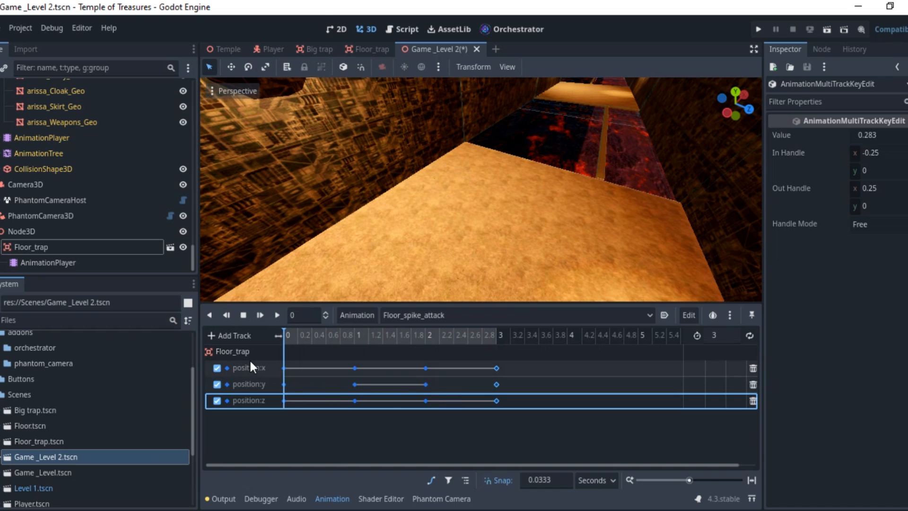
{"action": "left_click", "coordinate": [324, 350]}
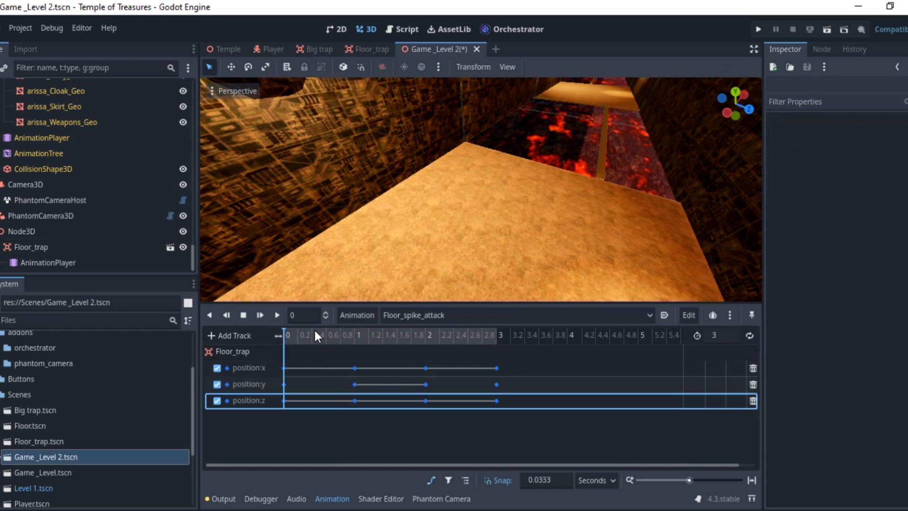
{"action": "left_click_drag", "start_coordinate": [315, 331], "coordinate": [358, 340]}
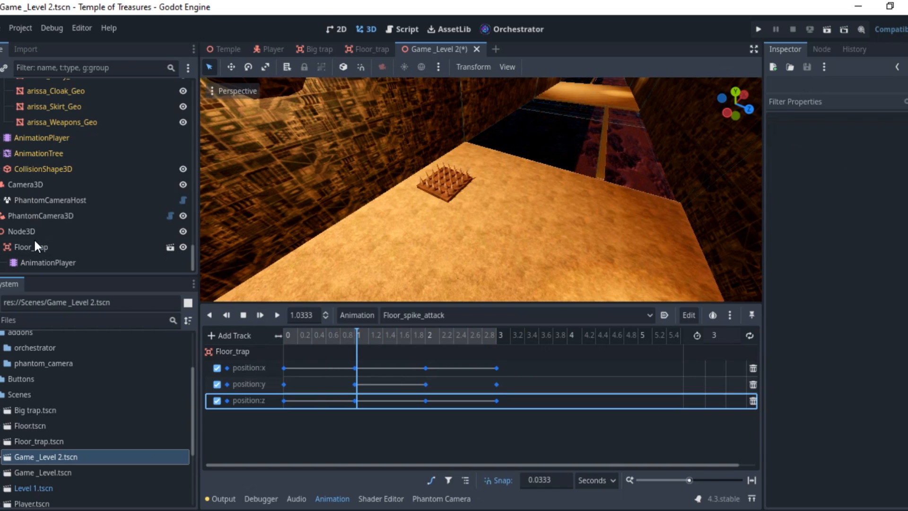
Step: Rename the Node3D that holds Floor_trap as Floor_trap_holder
{"action": "left_click", "coordinate": [20, 231]}
{"action": "left_click", "coordinate": [20, 231]}
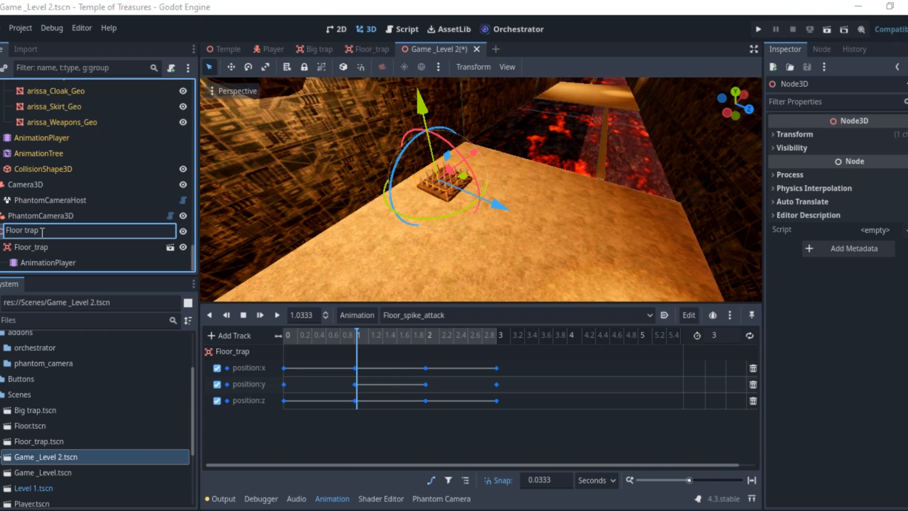
{"action": "key", "text": "BackSpace"}
{"action": "key", "text": "BackSpace"}
{"action": "key", "text": "BackSpace"}
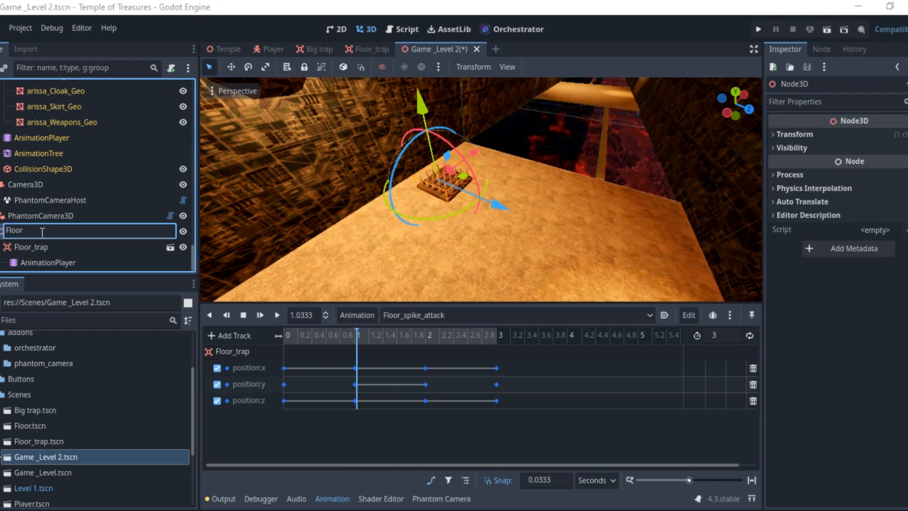
{"action": "type", "text": "_trap"}
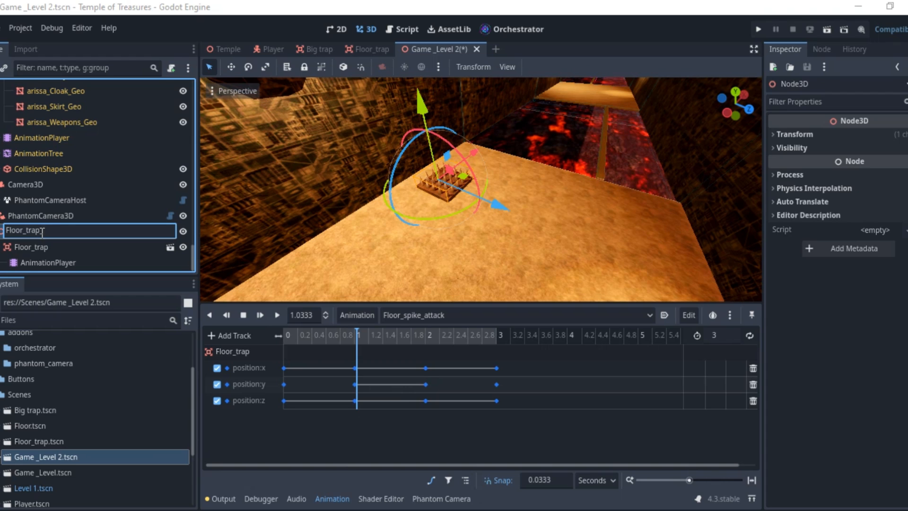
{"action": "type", "text": "_holder"}
{"action": "key", "text": "Return"}
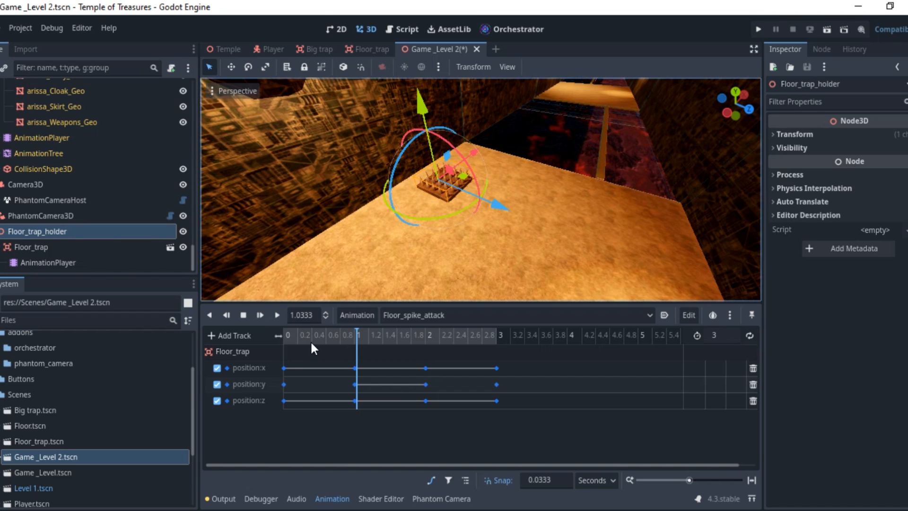
Step: Preview the Floor_spike_attack animation, turn on looping for it, and play it again
{"action": "left_click", "coordinate": [278, 315]}
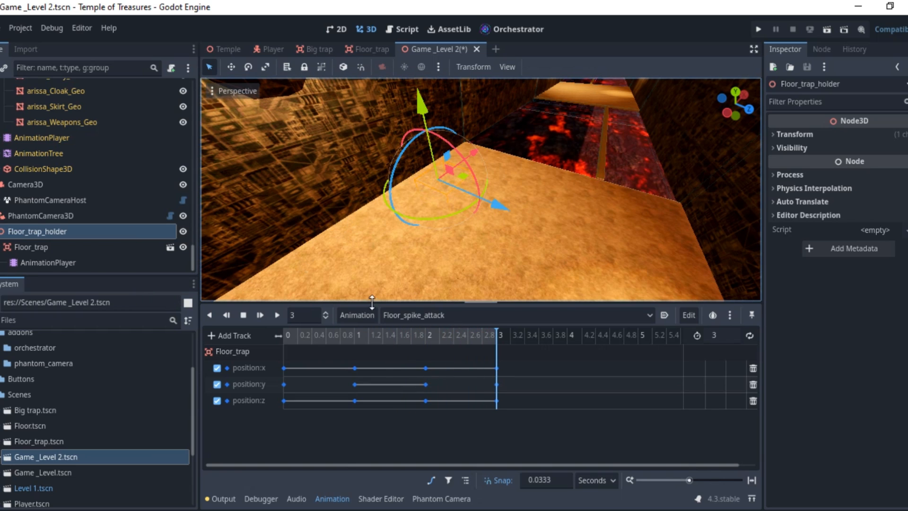
{"action": "left_click", "coordinate": [750, 336]}
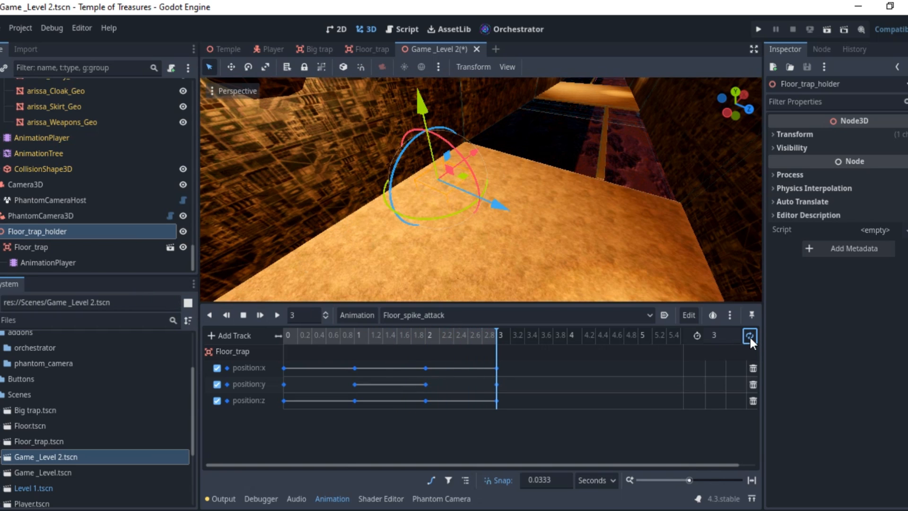
{"action": "left_click", "coordinate": [277, 315]}
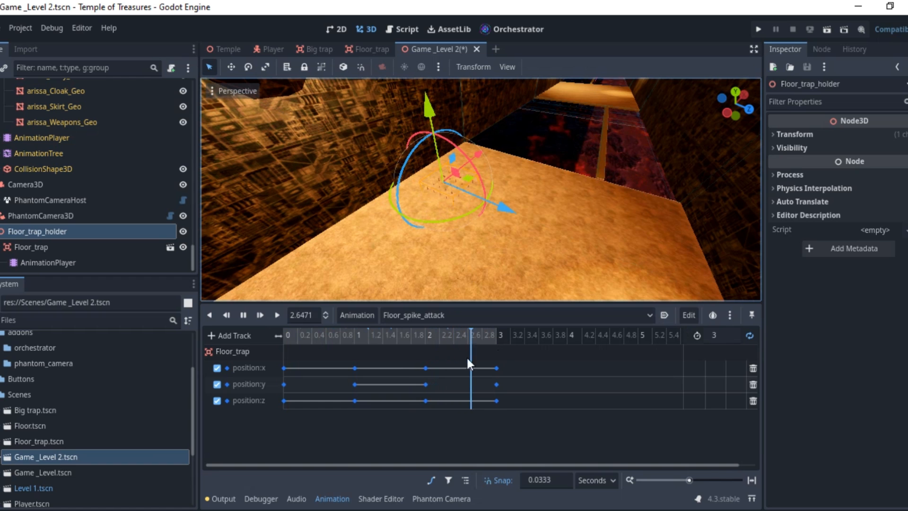
Step: Play the Floor_spike_attack animation and return its playhead to 0 seconds, examining the floor trap at its start position
{"action": "left_click", "coordinate": [246, 316]}
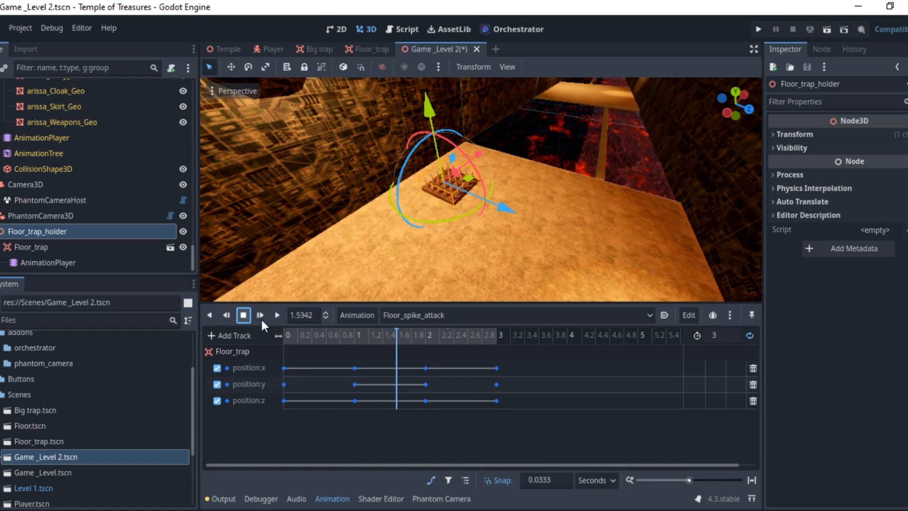
{"action": "left_click_drag", "start_coordinate": [376, 334], "coordinate": [199, 355]}
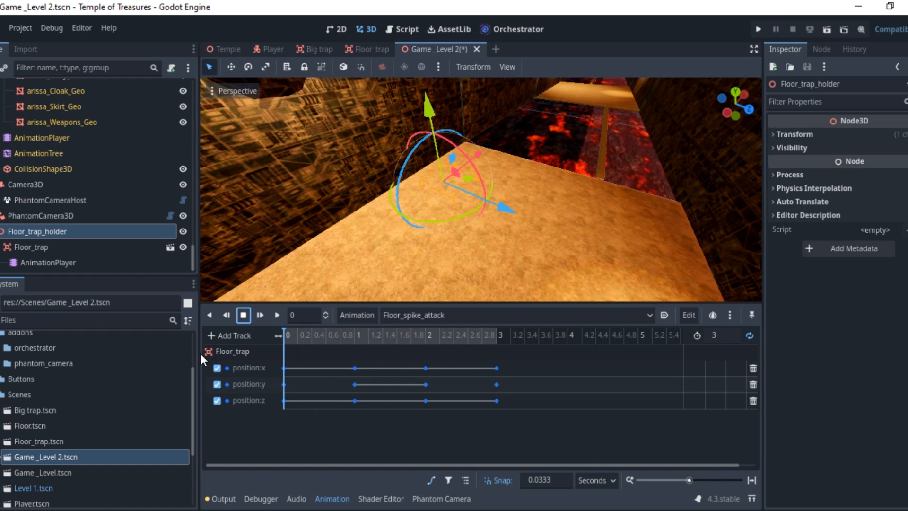
{"action": "scroll", "coordinate": [373, 214], "scroll_direction": "up", "scroll_amount": 5}
{"action": "scroll", "coordinate": [445, 176], "scroll_direction": "up", "scroll_amount": 4}
{"action": "middle_click_drag", "start_coordinate": [521, 167], "coordinate": [500, 174], "text": "shift"}
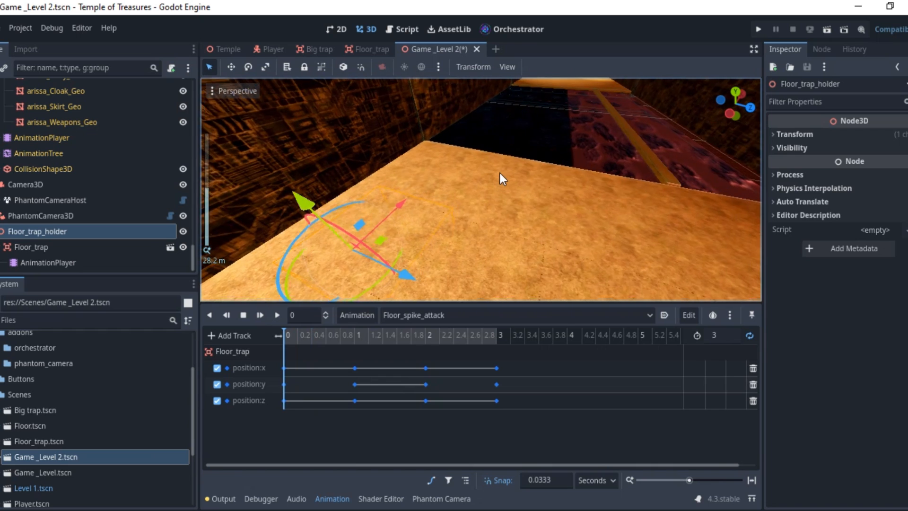
{"action": "scroll", "coordinate": [500, 174], "scroll_direction": "down", "scroll_amount": 2}
{"action": "left_click_drag", "start_coordinate": [303, 334], "coordinate": [244, 363]}
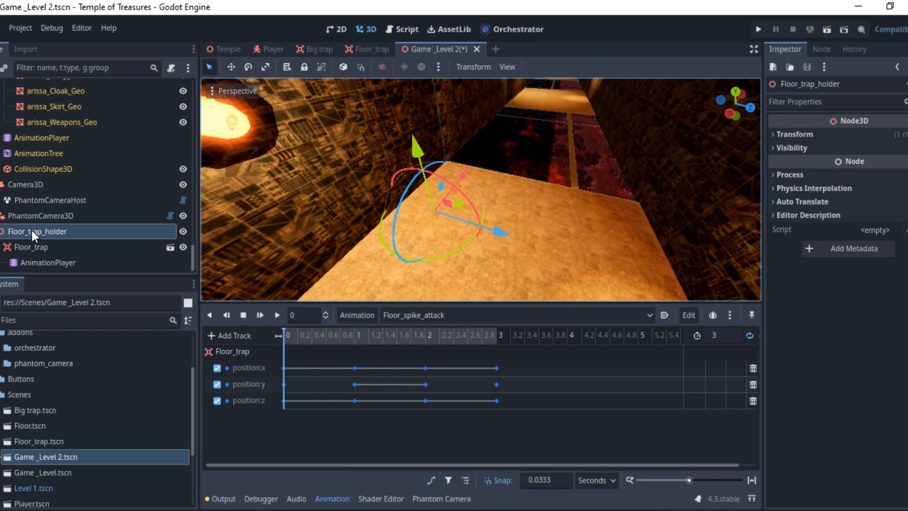
Step: Collapse the expanded right_wall3, left_wall3 and Lamp3 branches in the scene tree
{"action": "scroll", "coordinate": [32, 232], "scroll_direction": "up", "scroll_amount": 3}
{"action": "scroll", "coordinate": [30, 229], "scroll_direction": "up", "scroll_amount": 8}
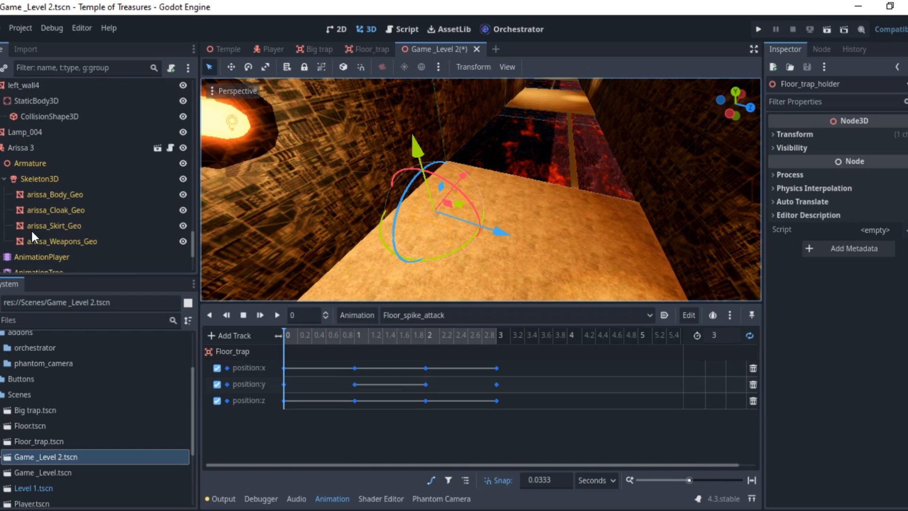
{"action": "scroll", "coordinate": [29, 182], "scroll_direction": "up", "scroll_amount": 3}
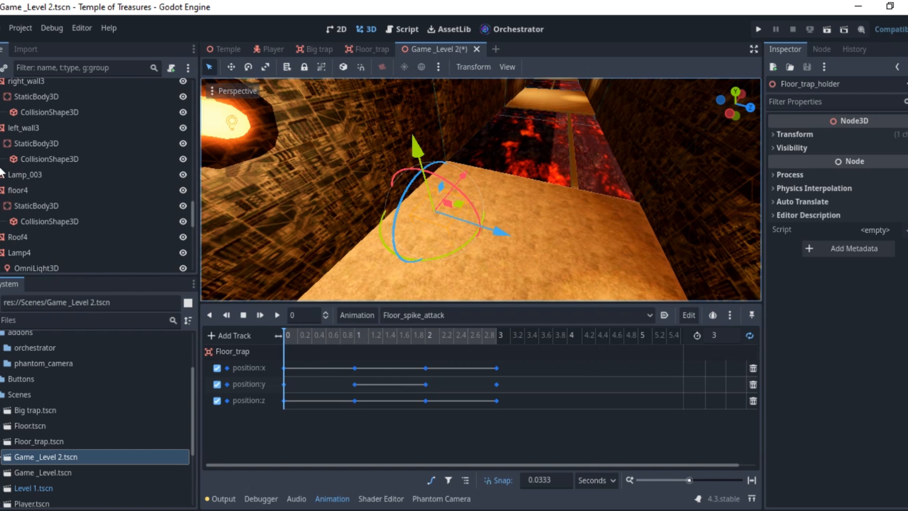
{"action": "left_click", "coordinate": [1, 129]}
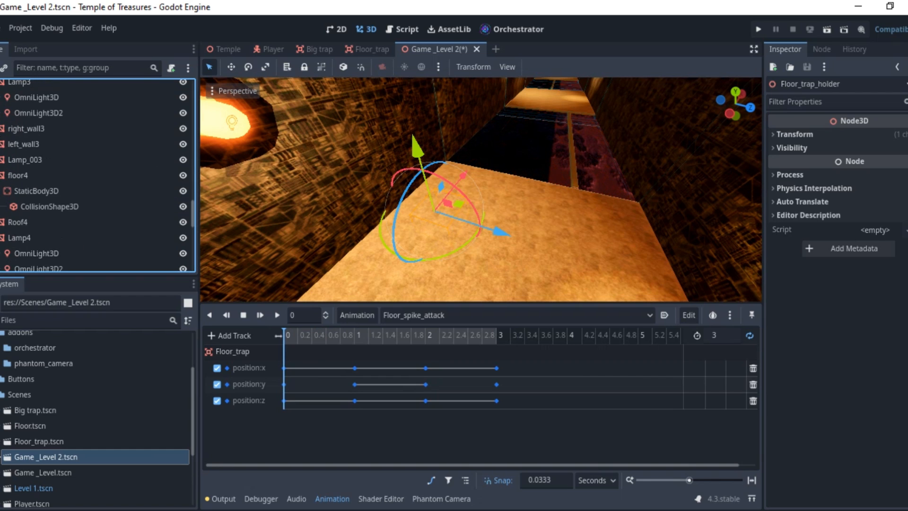
{"action": "scroll", "coordinate": [29, 175], "scroll_direction": "up", "scroll_amount": 4}
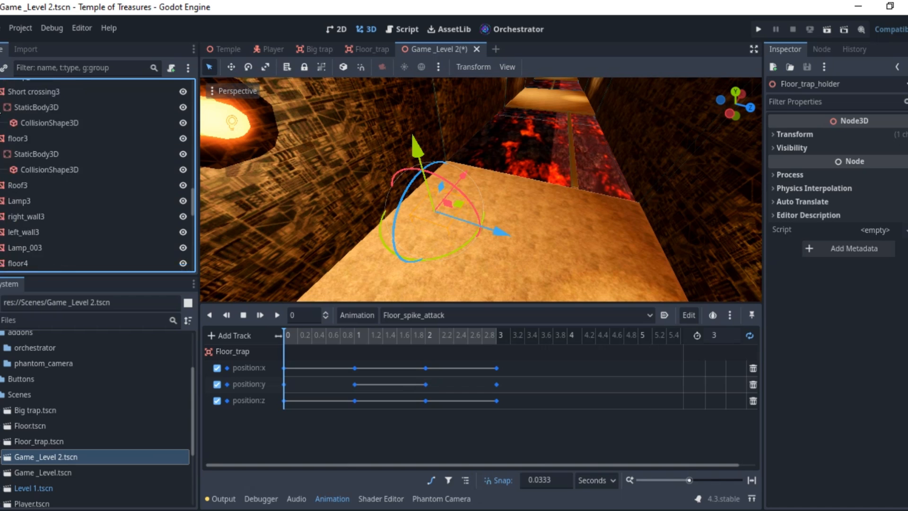
{"action": "scroll", "coordinate": [29, 175], "scroll_direction": "up", "scroll_amount": 5}
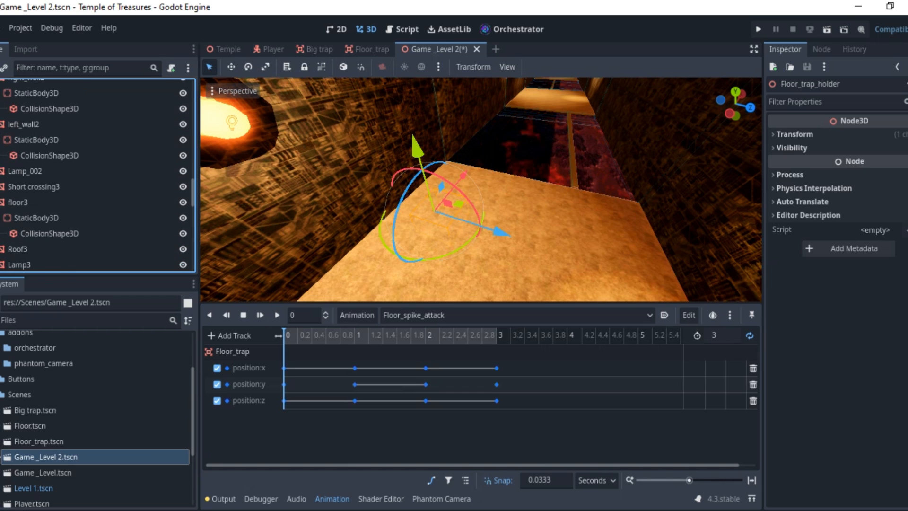
{"action": "scroll", "coordinate": [28, 175], "scroll_direction": "up", "scroll_amount": 4}
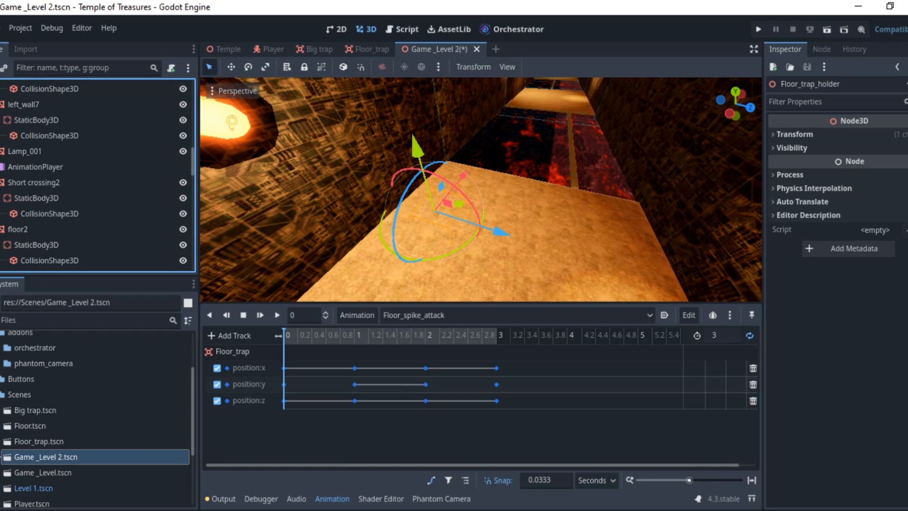
Step: Collapse the Short crossing2, floor2, Lamp2, right_wall2 and left_wall2 branches in the scene tree
{"action": "scroll", "coordinate": [95, 175], "scroll_direction": "down", "scroll_amount": 1}
{"action": "left_click", "coordinate": [0, 152]}
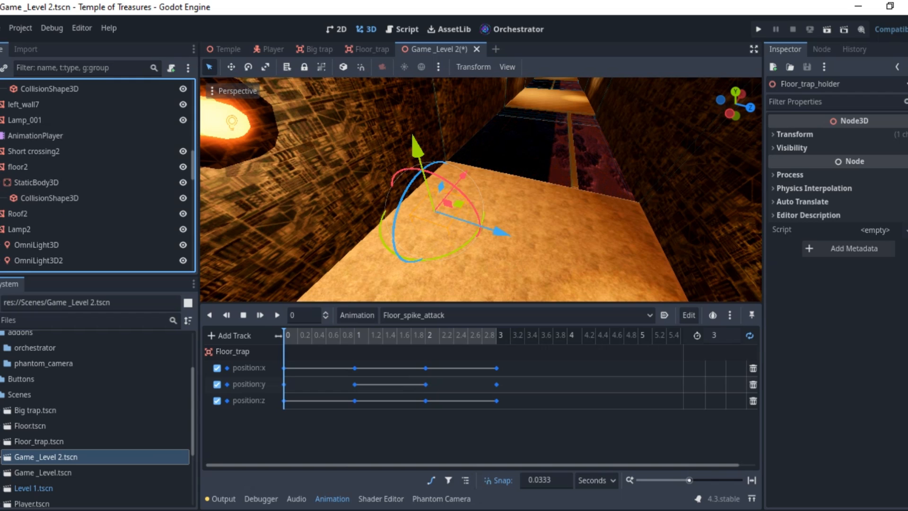
{"action": "left_click", "coordinate": [1, 167]}
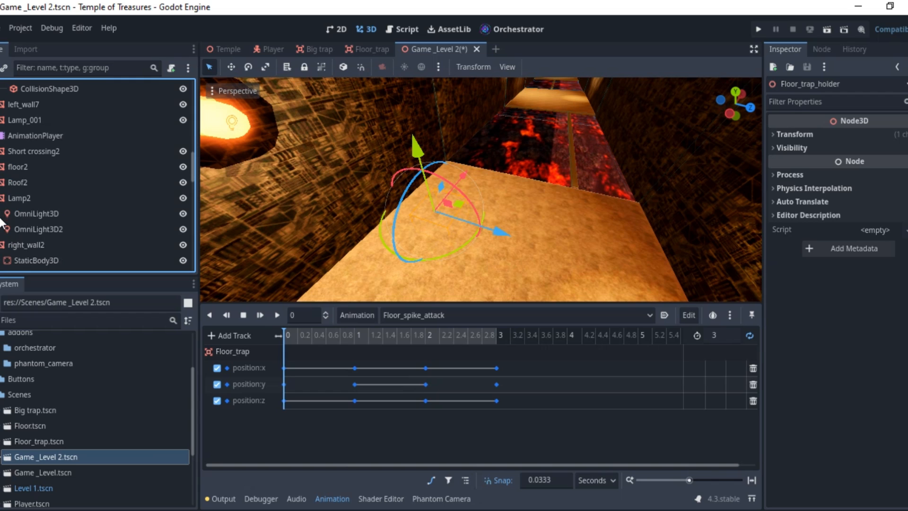
{"action": "left_click", "coordinate": [1, 198]}
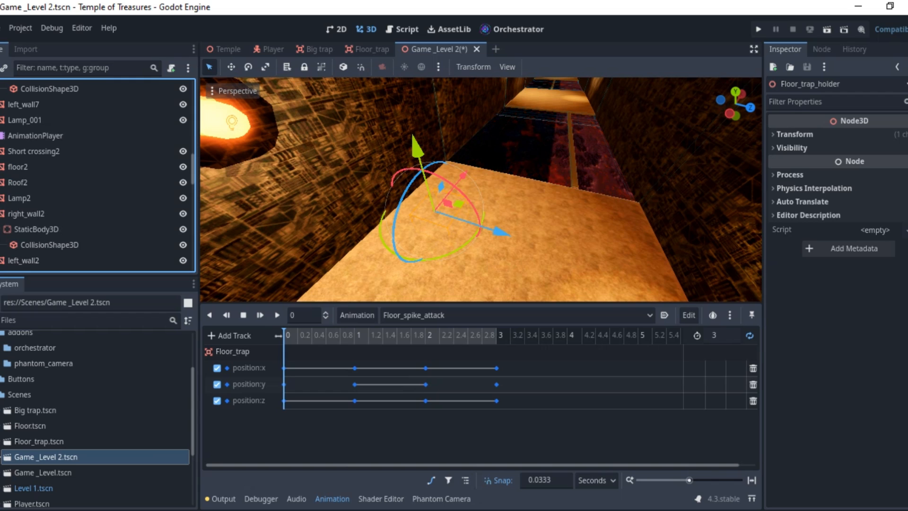
{"action": "left_click", "coordinate": [1, 214]}
{"action": "scroll", "coordinate": [1, 248], "scroll_direction": "down", "scroll_amount": 1}
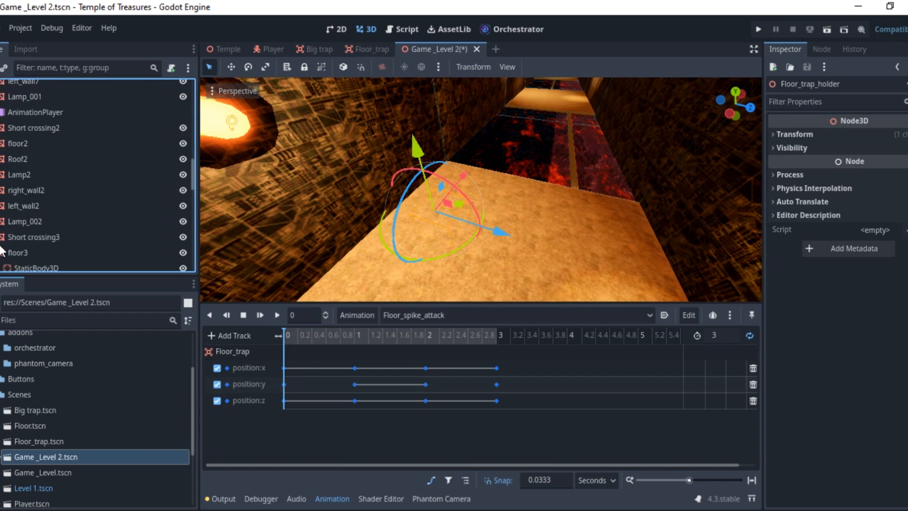
Step: Collapse the floor4, Lamp4 and Arissa 3 branches in the scene tree, leaving Floor_trap_holder selected
{"action": "scroll", "coordinate": [1, 250], "scroll_direction": "down", "scroll_amount": 3}
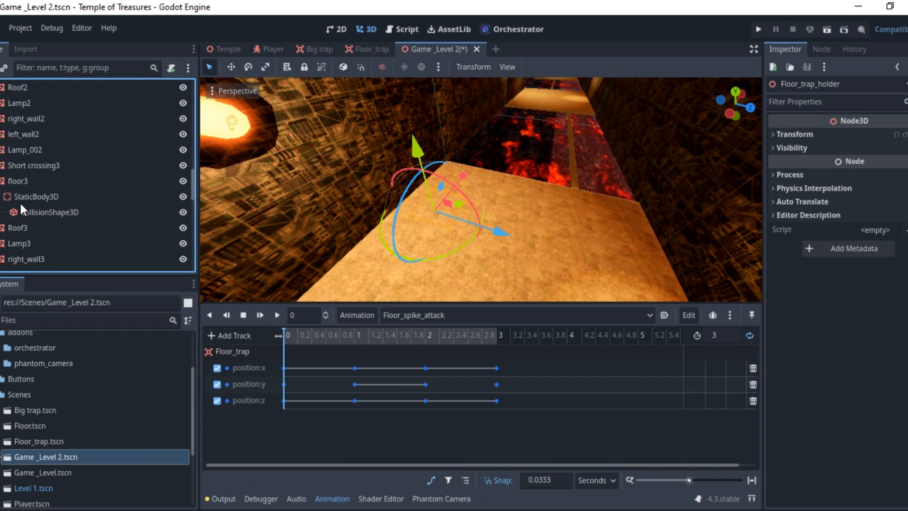
{"action": "scroll", "coordinate": [16, 248], "scroll_direction": "down", "scroll_amount": 5}
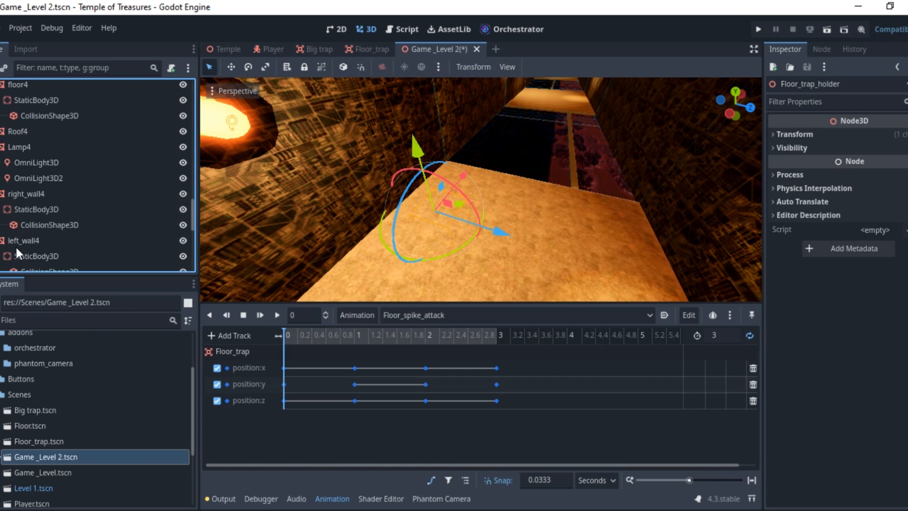
{"action": "scroll", "coordinate": [2, 150], "scroll_direction": "up", "scroll_amount": 3}
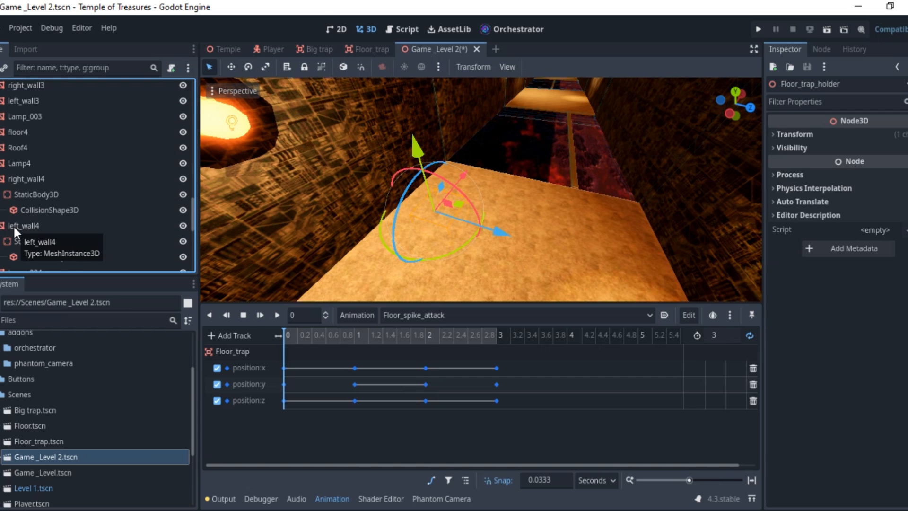
{"action": "scroll", "coordinate": [14, 227], "scroll_direction": "down", "scroll_amount": 5}
{"action": "scroll", "coordinate": [13, 225], "scroll_direction": "down", "scroll_amount": 3}
{"action": "scroll", "coordinate": [13, 225], "scroll_direction": "up", "scroll_amount": 3}
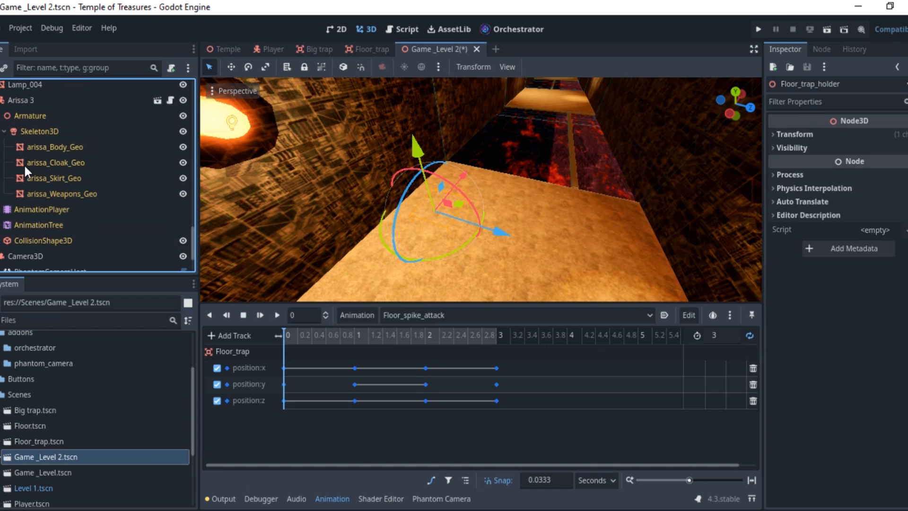
{"action": "left_click", "coordinate": [0, 100]}
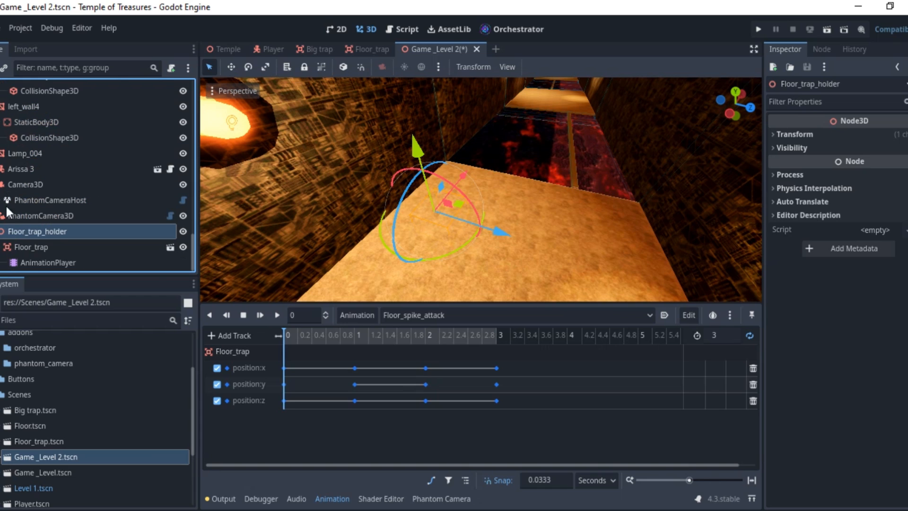
{"action": "left_click", "coordinate": [23, 246]}
{"action": "left_click", "coordinate": [30, 233]}
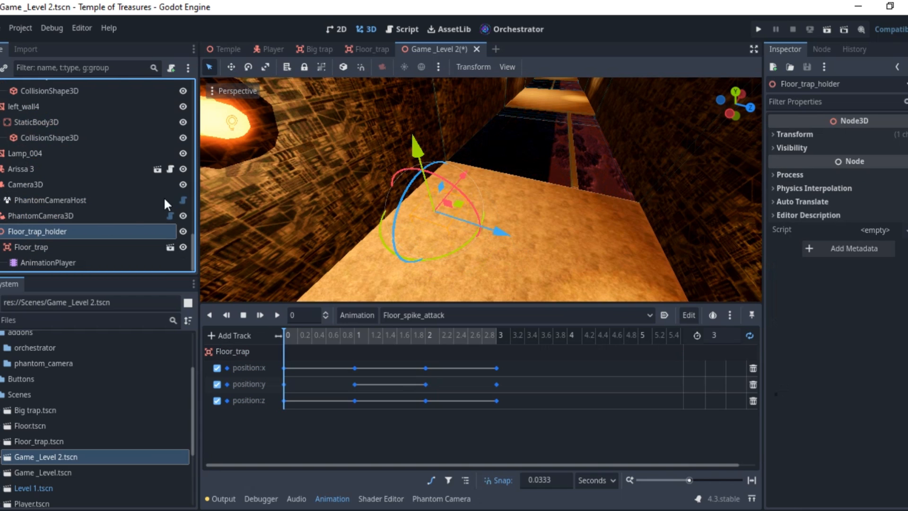
Step: Collapse the first Lamp branch, hiding its two OmniLight3D nodes, and return to Big Trap_Holder in the scene tree
{"action": "left_click_drag", "start_coordinate": [192, 245], "coordinate": [199, 85]}
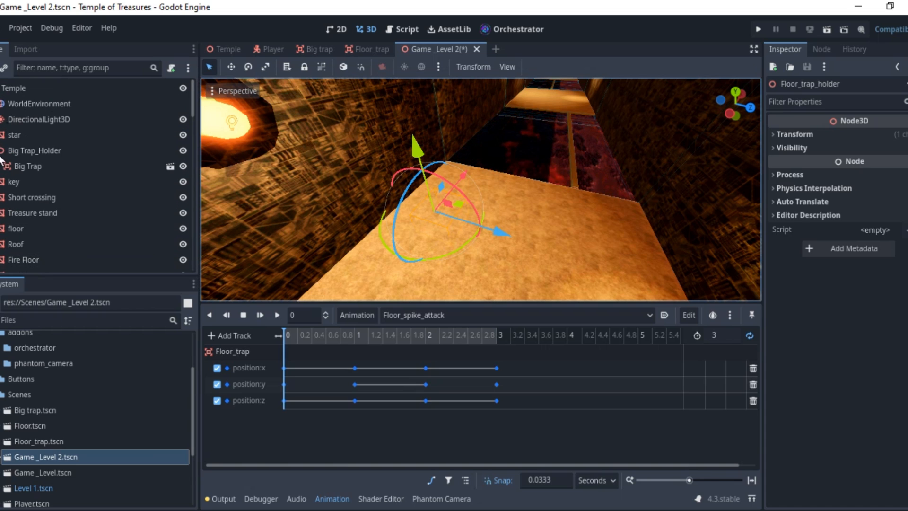
{"action": "scroll", "coordinate": [3, 161], "scroll_direction": "down", "scroll_amount": 5}
{"action": "scroll", "coordinate": [4, 162], "scroll_direction": "up", "scroll_amount": 1}
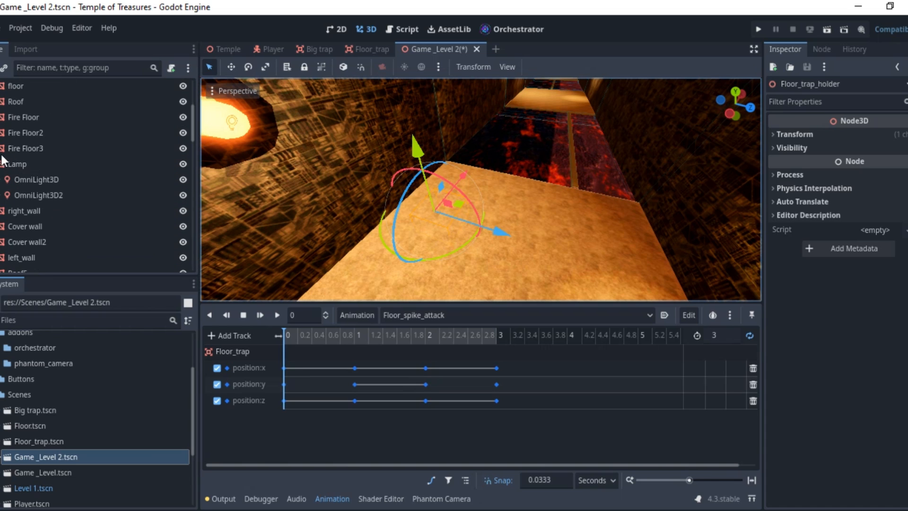
{"action": "left_click", "coordinate": [2, 164]}
{"action": "scroll", "coordinate": [7, 179], "scroll_direction": "up", "scroll_amount": 4}
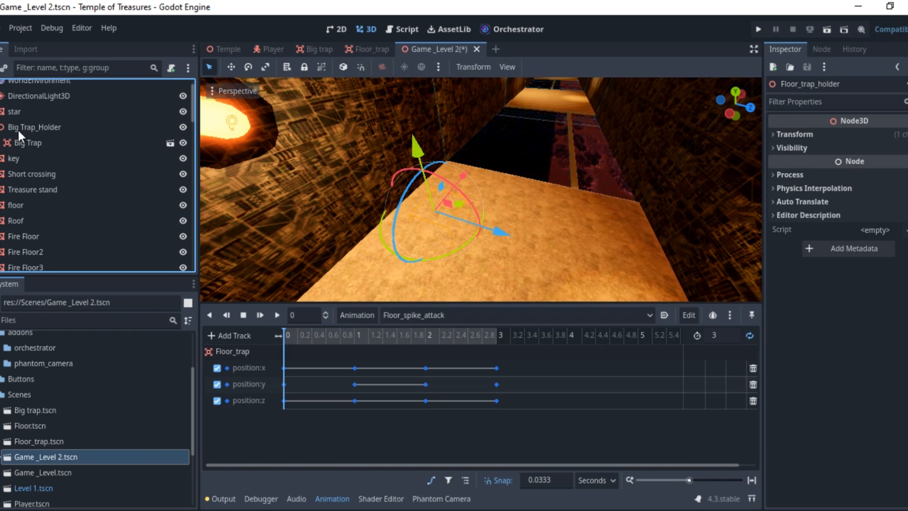
Step: Expand the Big Trap node and load the Spike_Attack animation from its AnimationPlayer
{"action": "left_click", "coordinate": [28, 143]}
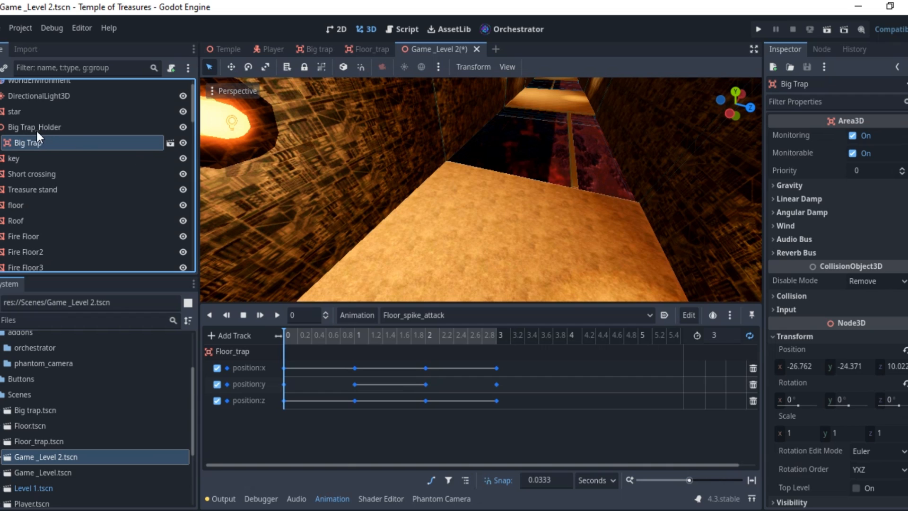
{"action": "left_click", "coordinate": [10, 141]}
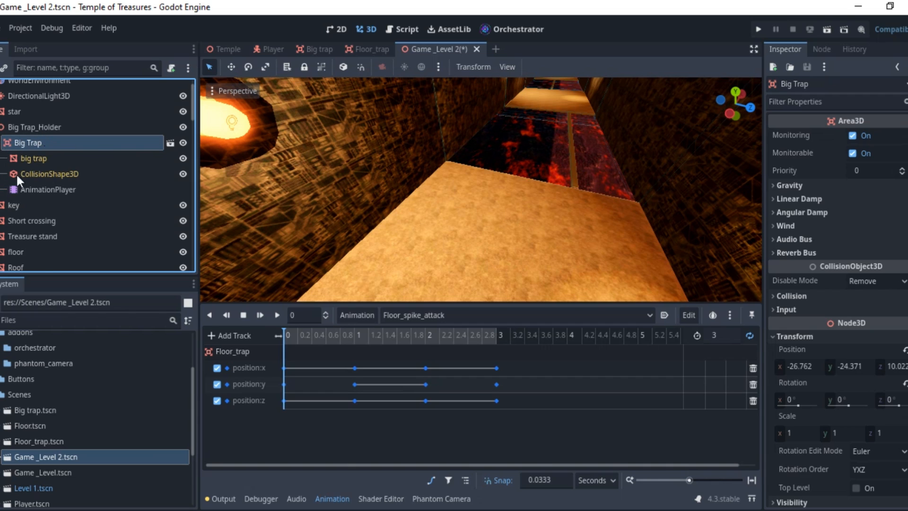
{"action": "left_click", "coordinate": [42, 188]}
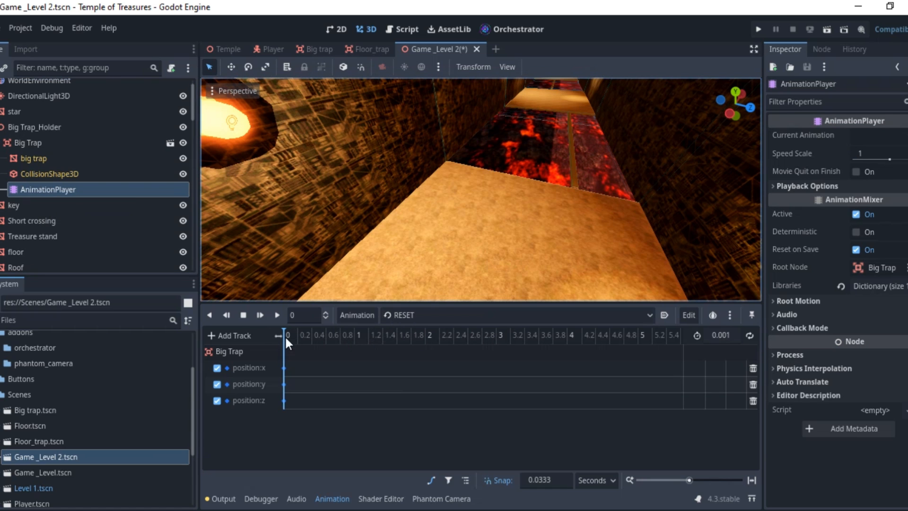
{"action": "left_click", "coordinate": [500, 319]}
{"action": "left_click", "coordinate": [431, 346]}
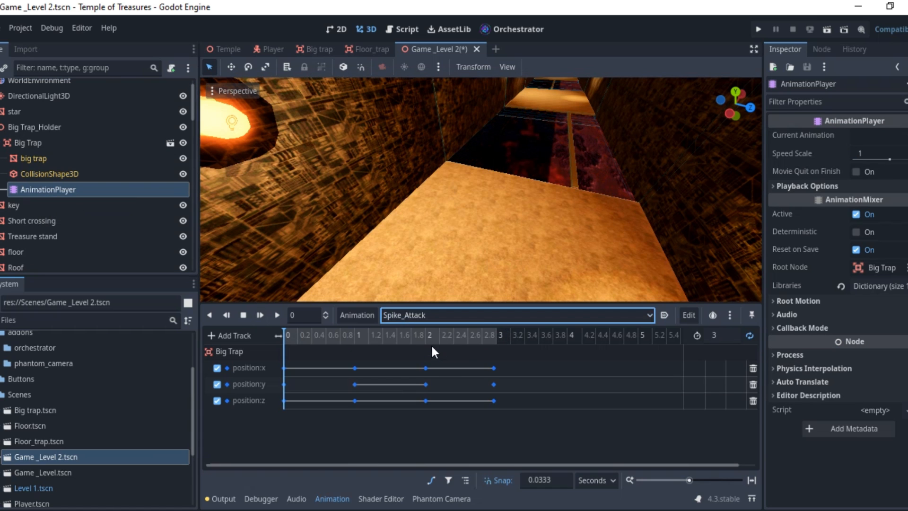
Step: Move Big Trap_Holder along its Z axis, bringing the big trap closer to the corridor
{"action": "scroll", "coordinate": [499, 252], "scroll_direction": "down", "scroll_amount": 15}
{"action": "scroll", "coordinate": [509, 226], "scroll_direction": "up", "scroll_amount": 4}
{"action": "mouse_move", "coordinate": [509, 226]}
{"action": "middle_mouse_down"}
{"action": "mouse_move", "coordinate": [522, 212]}
{"action": "mouse_move", "coordinate": [577, 218]}
{"action": "mouse_move", "coordinate": [498, 221]}
{"action": "middle_mouse_up"}
{"action": "scroll", "coordinate": [498, 218], "scroll_direction": "up", "scroll_amount": 2}
{"action": "scroll", "coordinate": [434, 168], "scroll_direction": "up", "scroll_amount": 4}
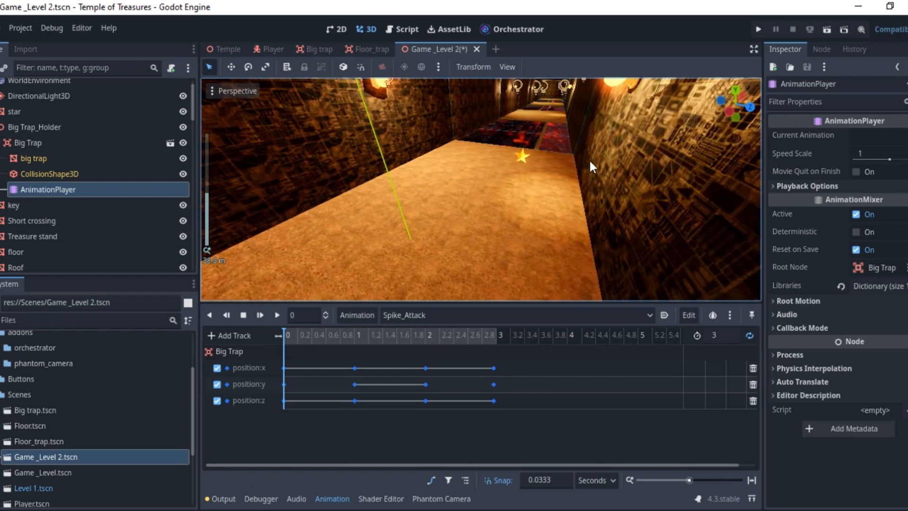
{"action": "middle_click_drag", "start_coordinate": [590, 160], "coordinate": [523, 155], "text": "shift"}
{"action": "scroll", "coordinate": [523, 159], "scroll_direction": "down", "scroll_amount": 2}
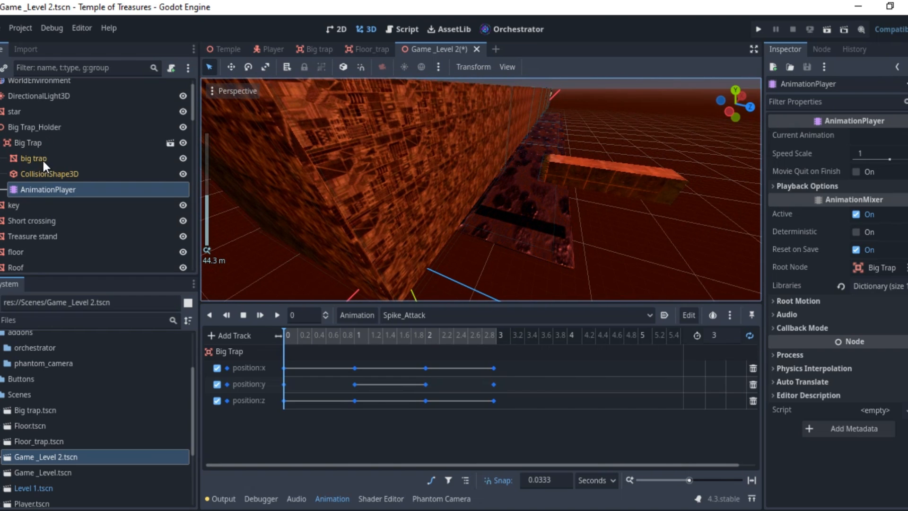
{"action": "left_click", "coordinate": [29, 143]}
{"action": "left_click", "coordinate": [40, 125]}
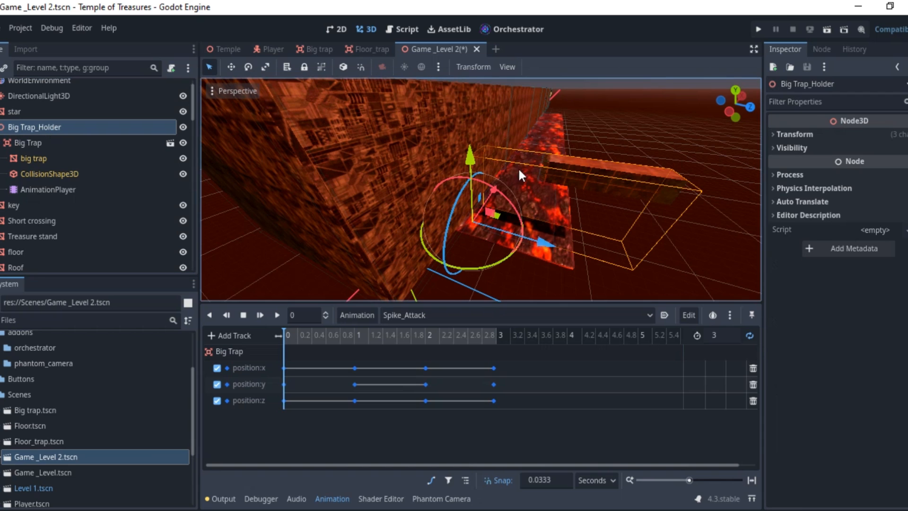
{"action": "scroll", "coordinate": [539, 191], "scroll_direction": "down", "scroll_amount": 2}
{"action": "middle_click_drag", "start_coordinate": [539, 191], "coordinate": [583, 175]}
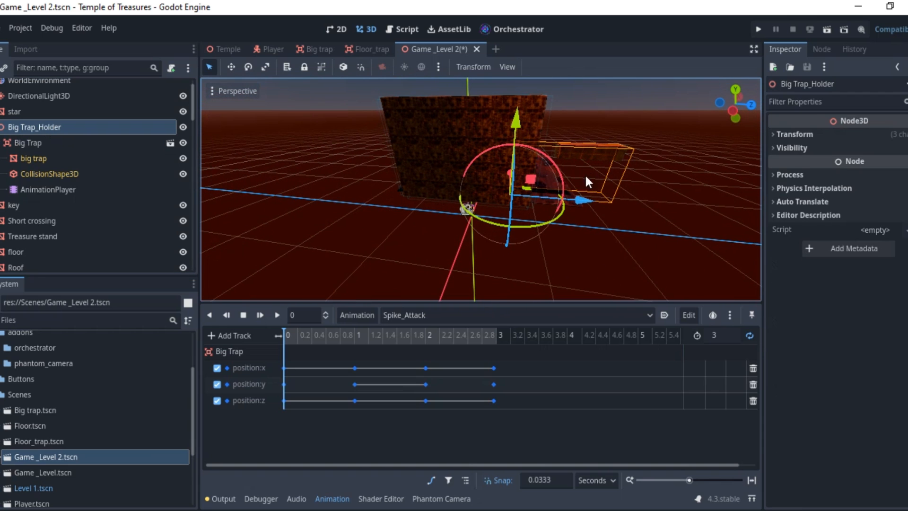
{"action": "left_click_drag", "start_coordinate": [594, 197], "coordinate": [563, 198]}
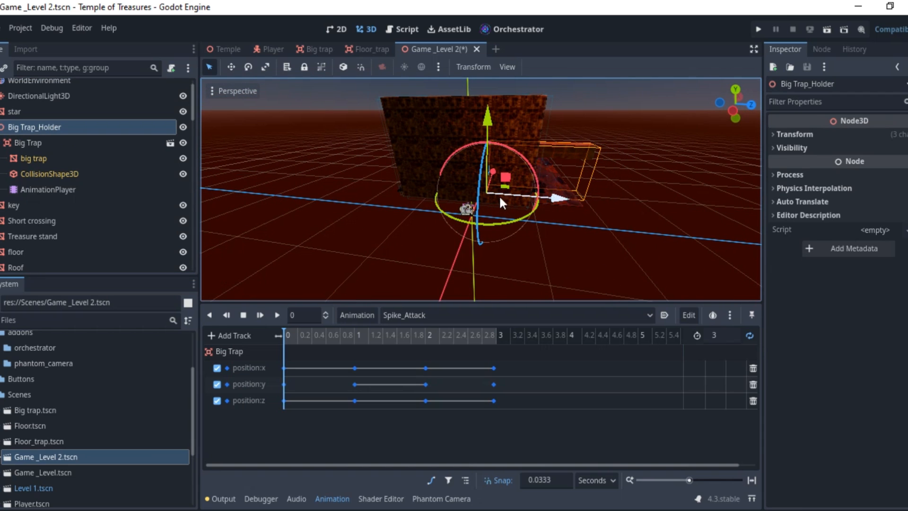
Step: Preview the Spike_Attack animation in the viewport, stop it and return the playhead to 0
{"action": "left_click", "coordinate": [278, 314]}
{"action": "scroll", "coordinate": [524, 207], "scroll_direction": "up", "scroll_amount": 3}
{"action": "middle_click_drag", "start_coordinate": [585, 195], "coordinate": [544, 207]}
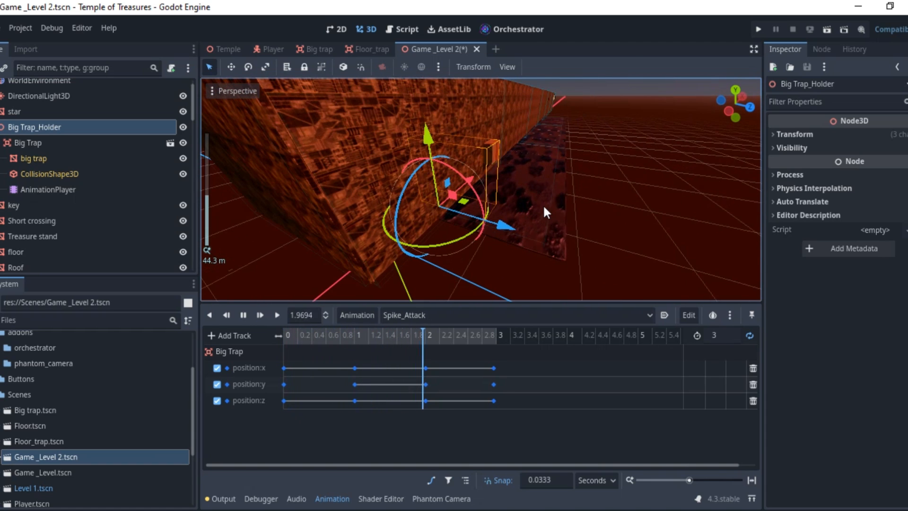
{"action": "left_click", "coordinate": [243, 314]}
{"action": "left_click", "coordinate": [304, 337]}
{"action": "left_click", "coordinate": [285, 338]}
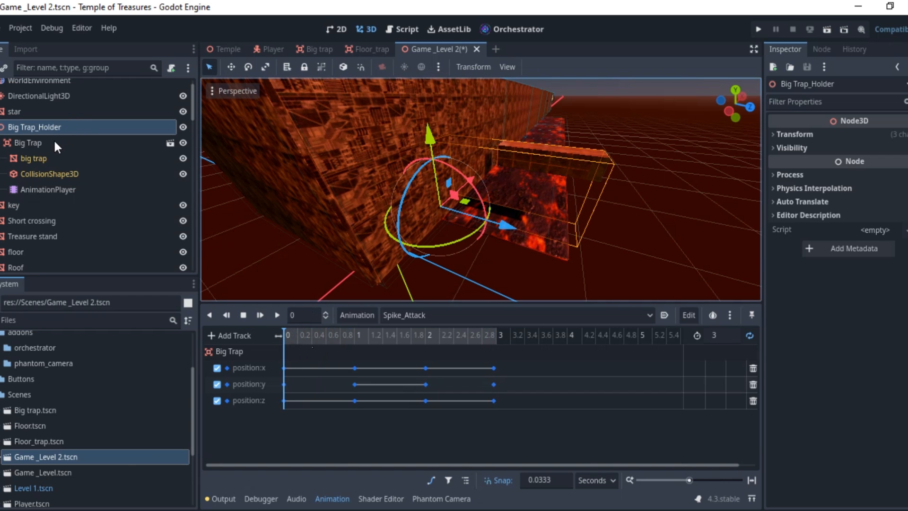
Step: Add an AnimationTree node as a child of Big Trap
{"action": "right_click", "coordinate": [52, 127]}
{"action": "left_click", "coordinate": [10, 135]}
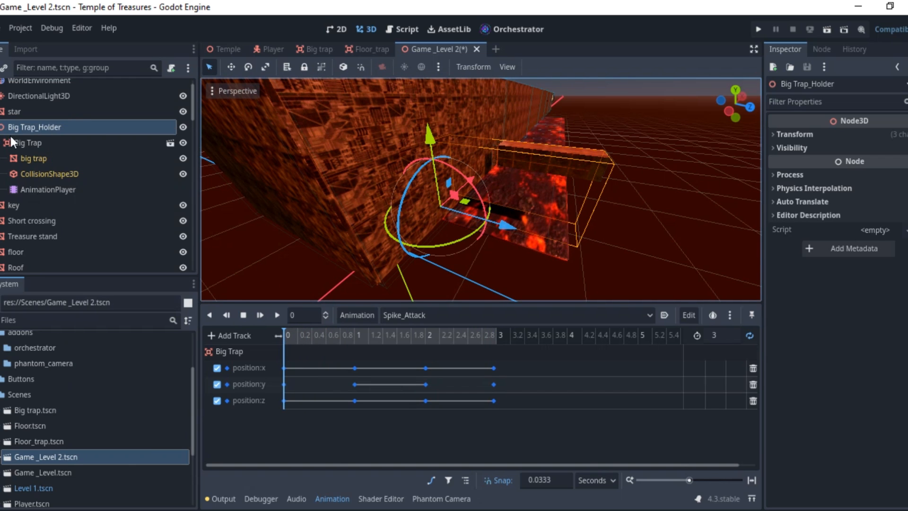
{"action": "left_click", "coordinate": [33, 143]}
{"action": "right_click", "coordinate": [46, 144]}
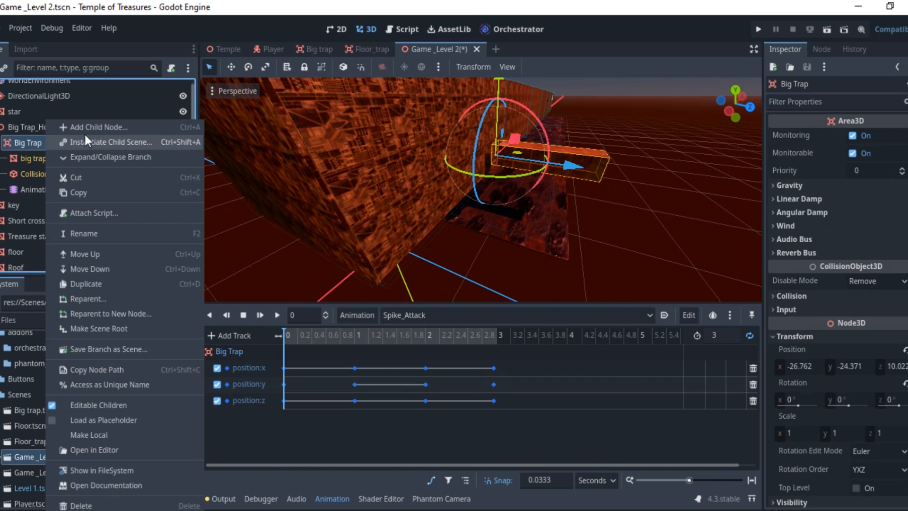
{"action": "left_click", "coordinate": [84, 127]}
{"action": "type", "text": "anima"}
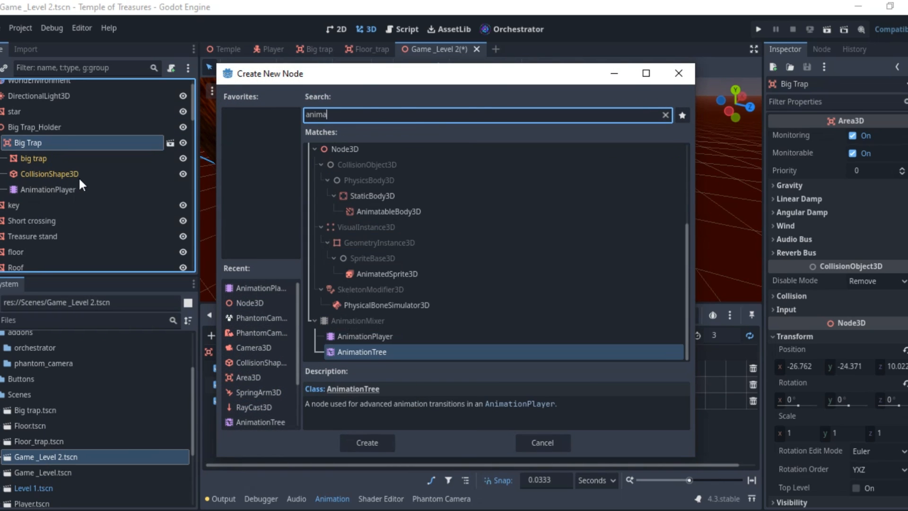
{"action": "key", "text": "Return"}
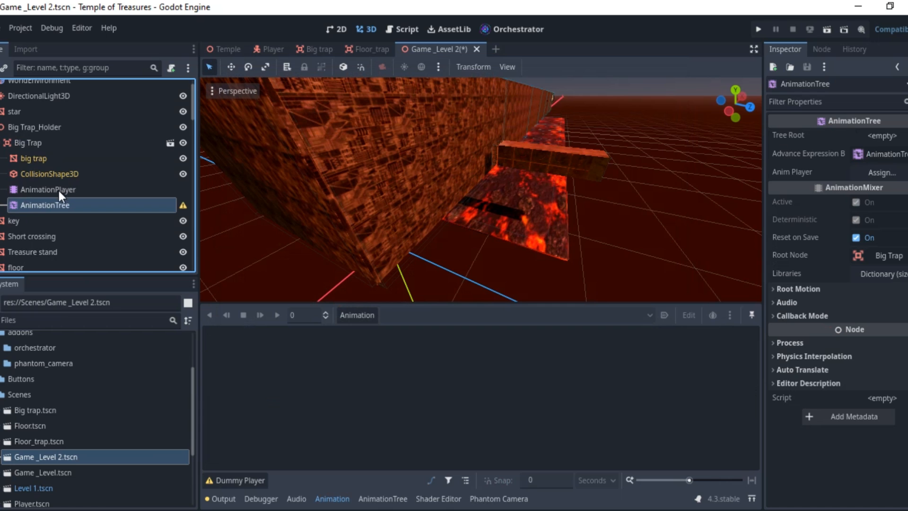
Step: Give Big Trap's AnimationTree a new AnimationNodeBlendTree root and assign Big Trap's AnimationPlayer as its Anim Player, keeping it active
{"action": "left_click", "coordinate": [59, 189]}
{"action": "left_click", "coordinate": [61, 201]}
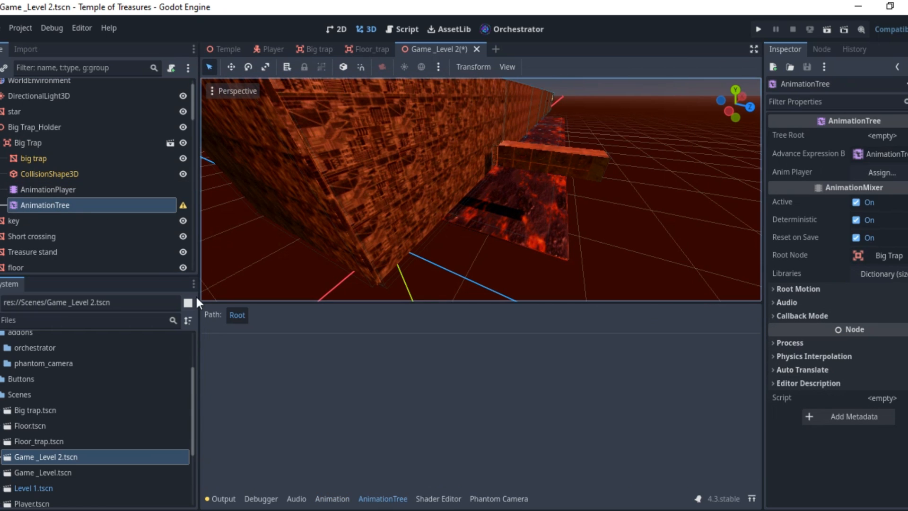
{"action": "left_click", "coordinate": [882, 136]}
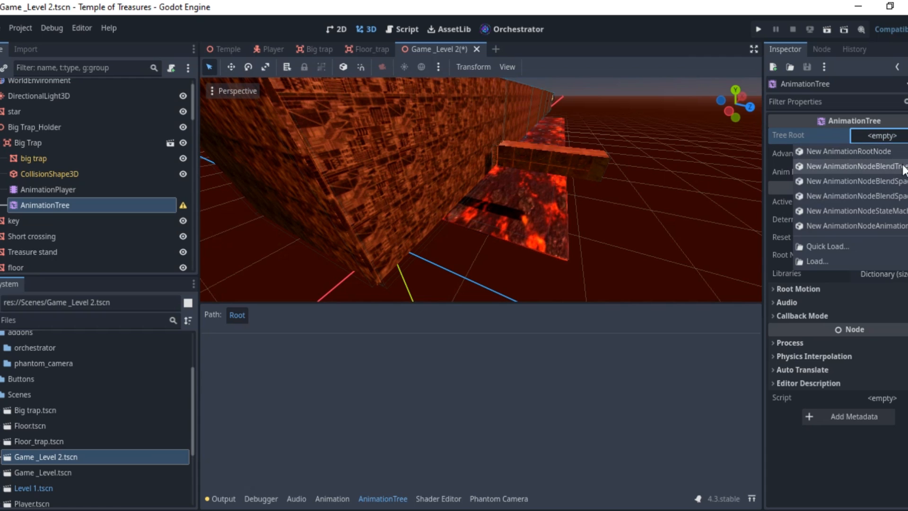
{"action": "left_click", "coordinate": [842, 165]}
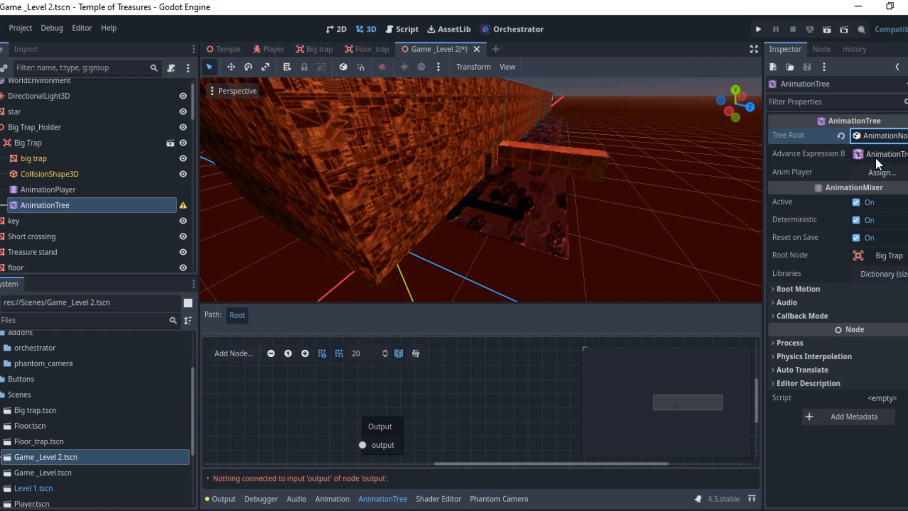
{"action": "left_click", "coordinate": [883, 172]}
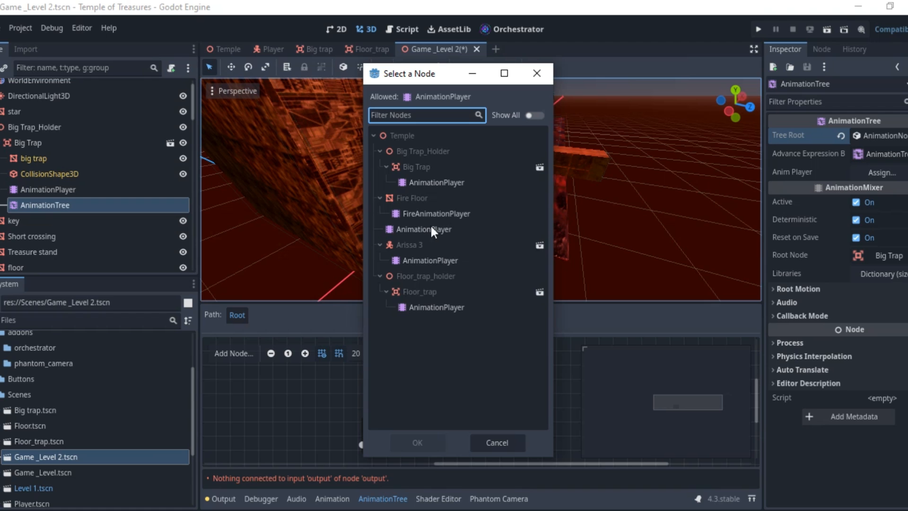
{"action": "left_click", "coordinate": [425, 180]}
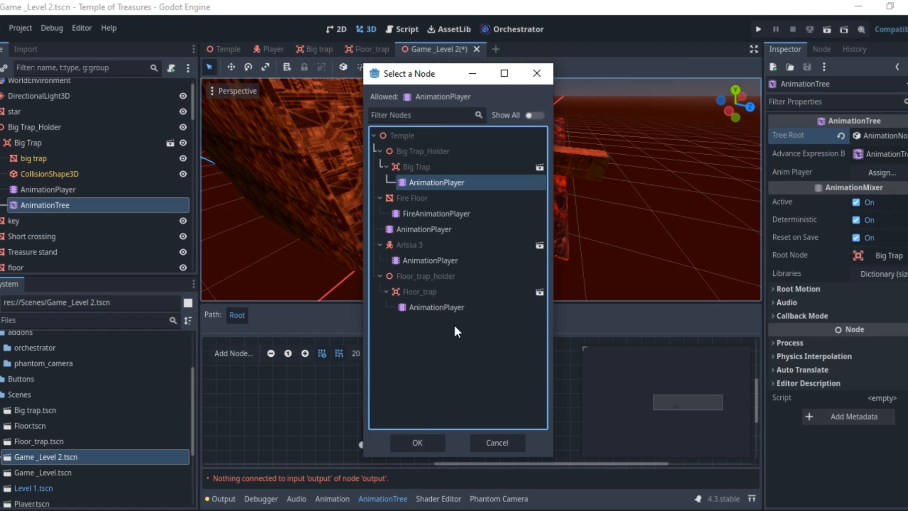
{"action": "left_click", "coordinate": [415, 435]}
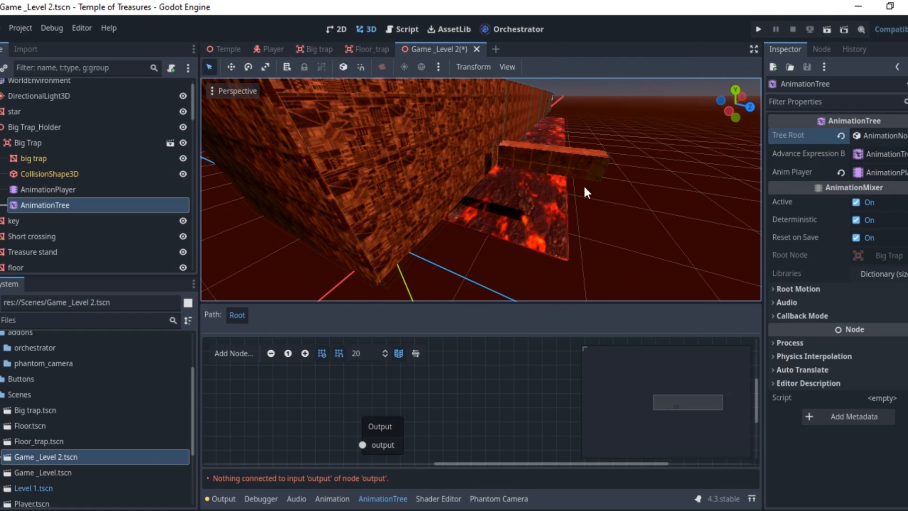
{"action": "scroll", "coordinate": [589, 154], "scroll_direction": "down", "scroll_amount": 5}
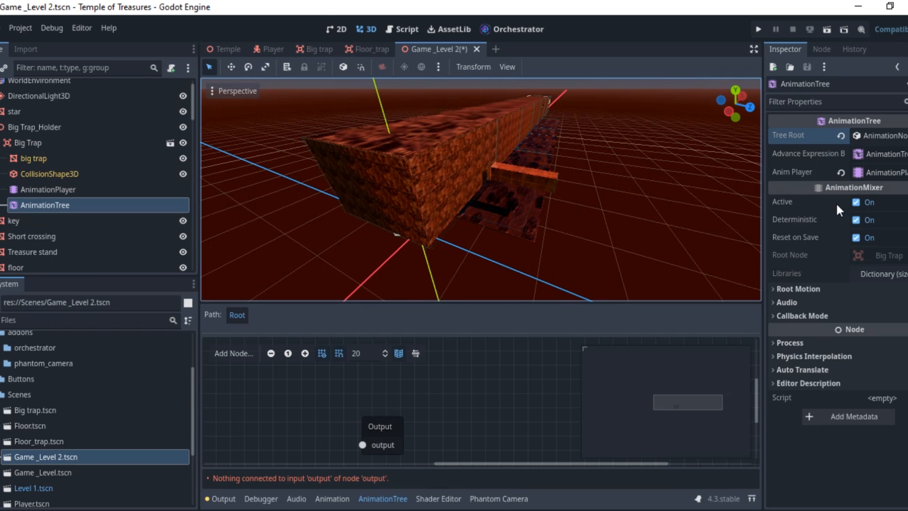
{"action": "left_click", "coordinate": [857, 203]}
{"action": "left_click", "coordinate": [858, 202]}
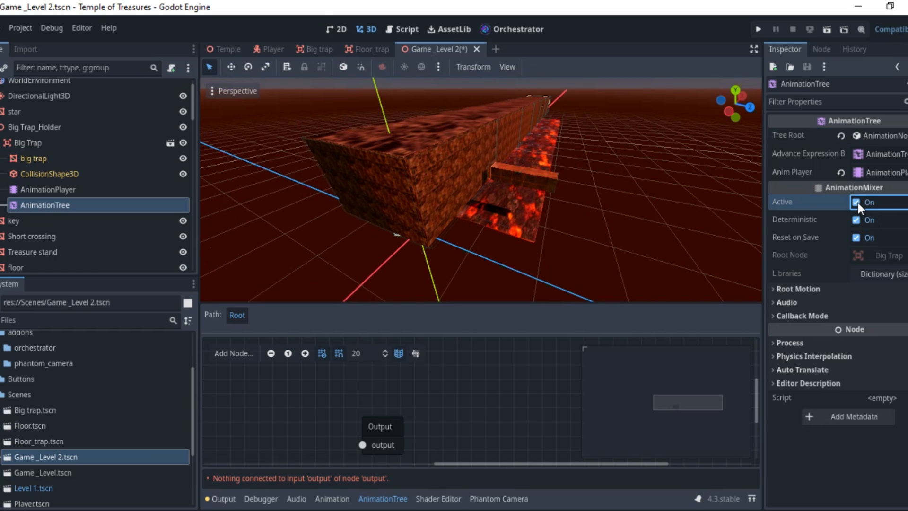
Step: Add an Animation node to the blend tree, set it to Spike_Attack and connect it to the Output node
{"action": "left_click", "coordinate": [230, 350]}
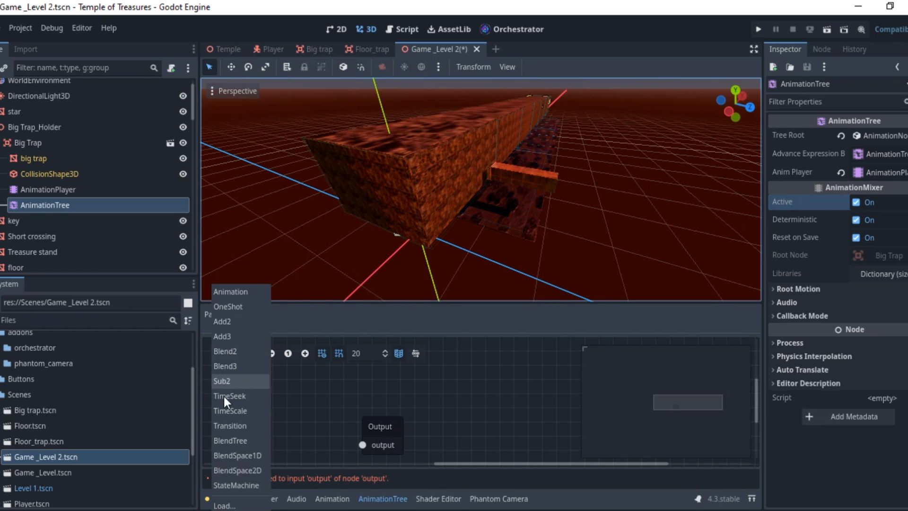
{"action": "left_click", "coordinate": [231, 292]}
{"action": "left_click_drag", "start_coordinate": [487, 413], "coordinate": [237, 400]}
{"action": "left_click", "coordinate": [237, 444]}
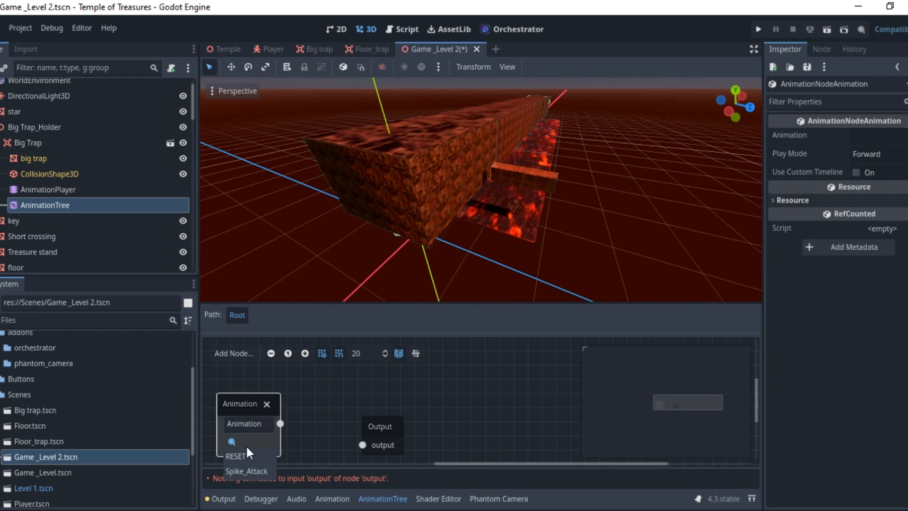
{"action": "left_click", "coordinate": [243, 471]}
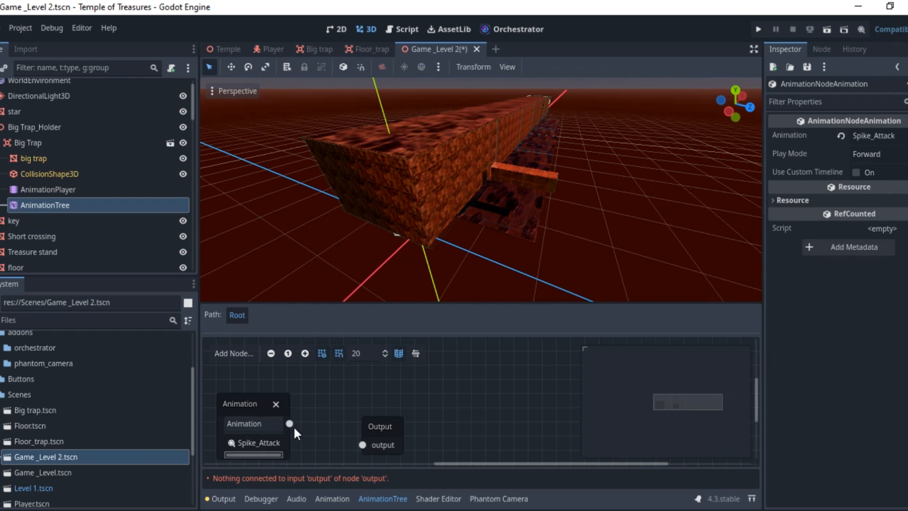
{"action": "left_click_drag", "start_coordinate": [364, 446], "coordinate": [363, 445]}
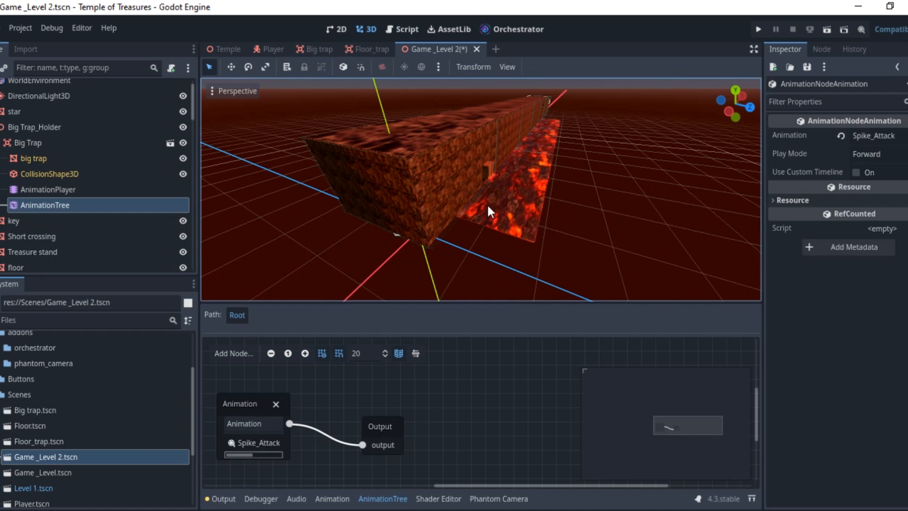
Step: Arrange the Animation and Output nodes side by side in the blend tree graph
{"action": "scroll", "coordinate": [563, 185], "scroll_direction": "up", "scroll_amount": 5}
{"action": "middle_click_drag", "start_coordinate": [563, 186], "coordinate": [433, 187]}
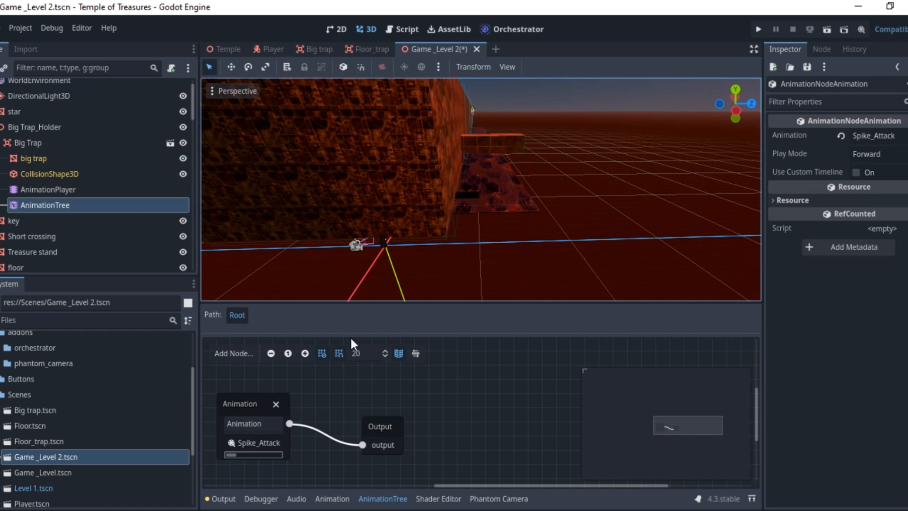
{"action": "left_click_drag", "start_coordinate": [373, 423], "coordinate": [399, 401]}
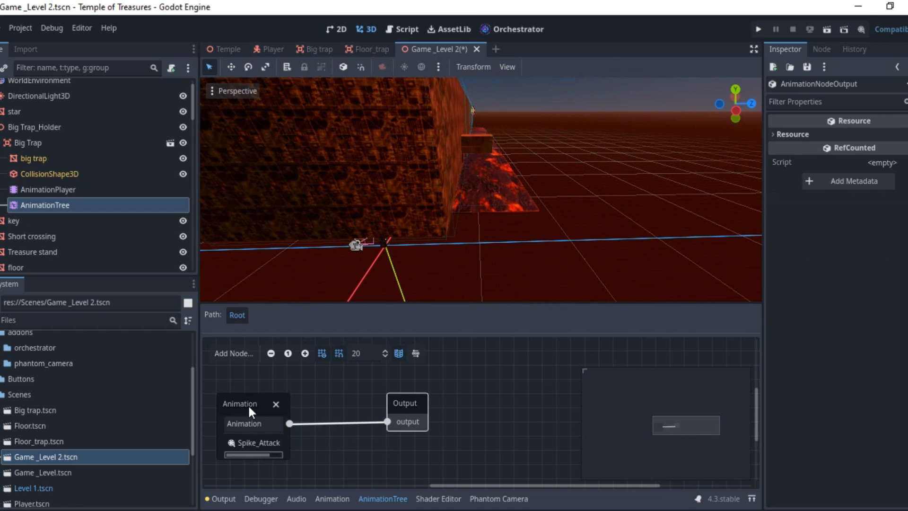
{"action": "left_click_drag", "start_coordinate": [248, 404], "coordinate": [268, 406]}
{"action": "left_click_drag", "start_coordinate": [396, 401], "coordinate": [410, 415]}
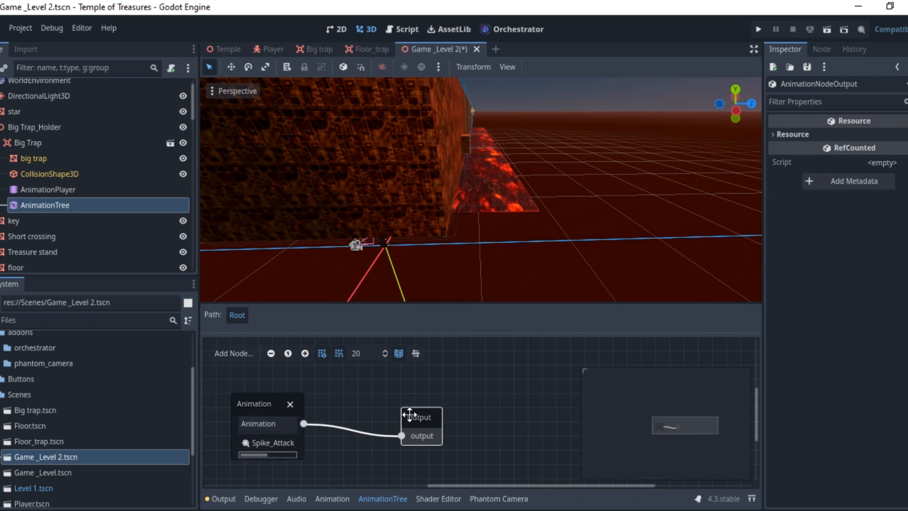
{"action": "left_click_drag", "start_coordinate": [279, 406], "coordinate": [293, 405]}
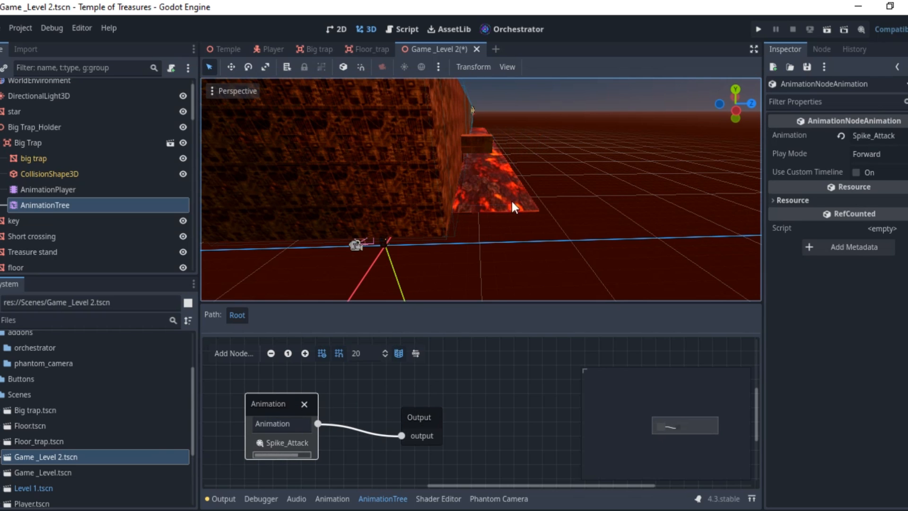
{"action": "left_click_drag", "start_coordinate": [271, 402], "coordinate": [269, 411]}
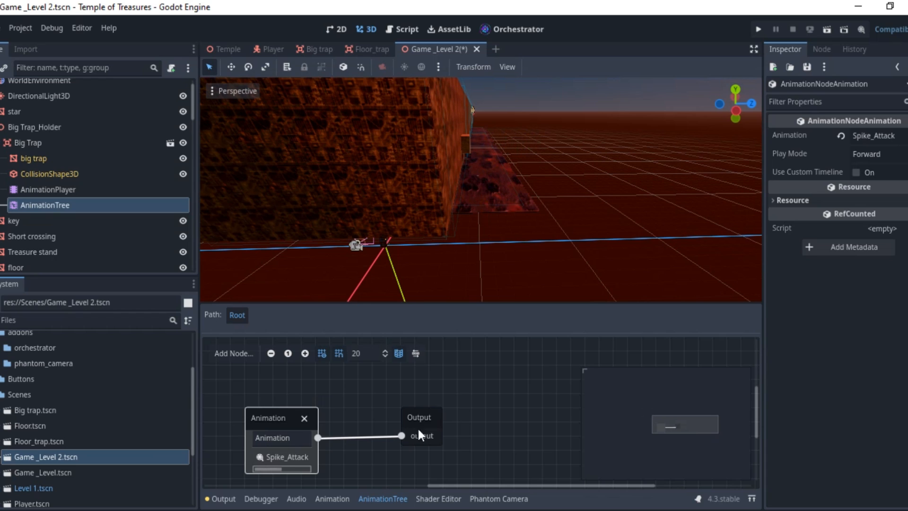
{"action": "left_click_drag", "start_coordinate": [420, 424], "coordinate": [394, 415]}
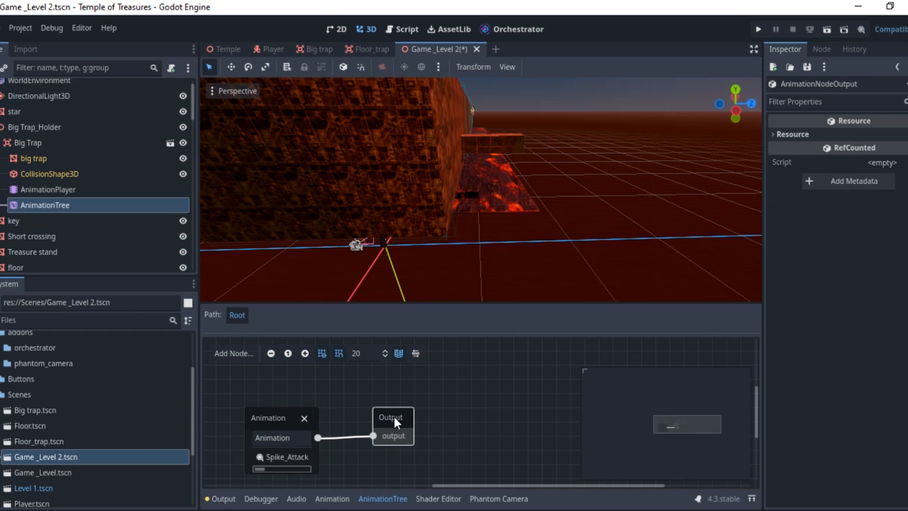
{"action": "left_click", "coordinate": [272, 438]}
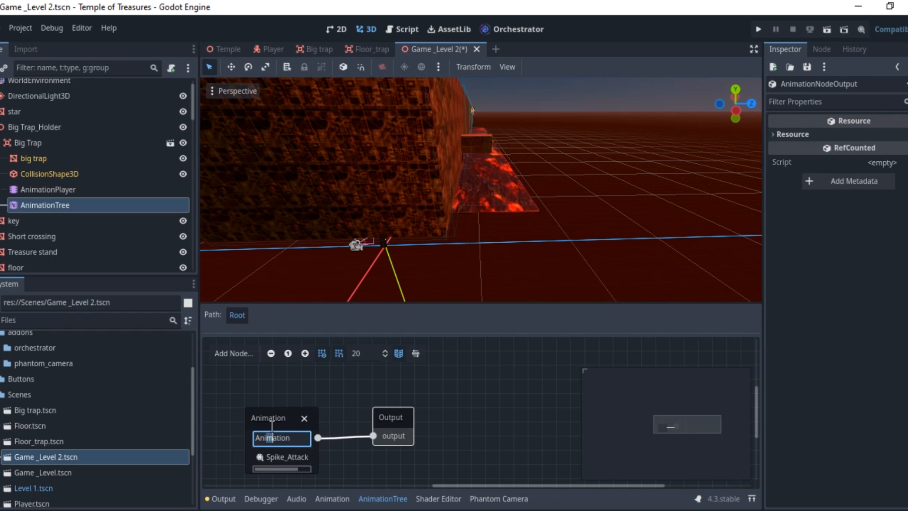
{"action": "left_click", "coordinate": [272, 420]}
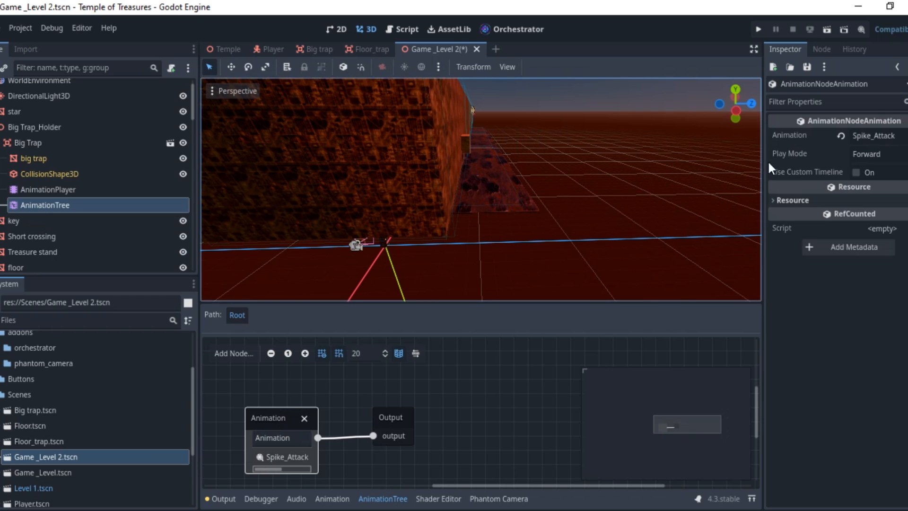
Step: Turn off Active on Big Trap's AnimationTree and save the scene
{"action": "left_click", "coordinate": [219, 377]}
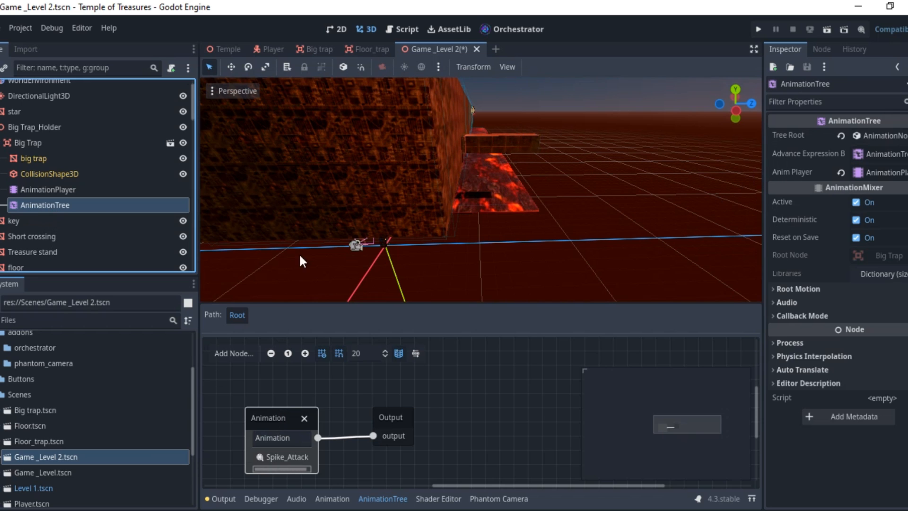
{"action": "left_click", "coordinate": [856, 202]}
{"action": "left_click", "coordinate": [861, 206]}
{"action": "key", "text": "ctrl+s"}
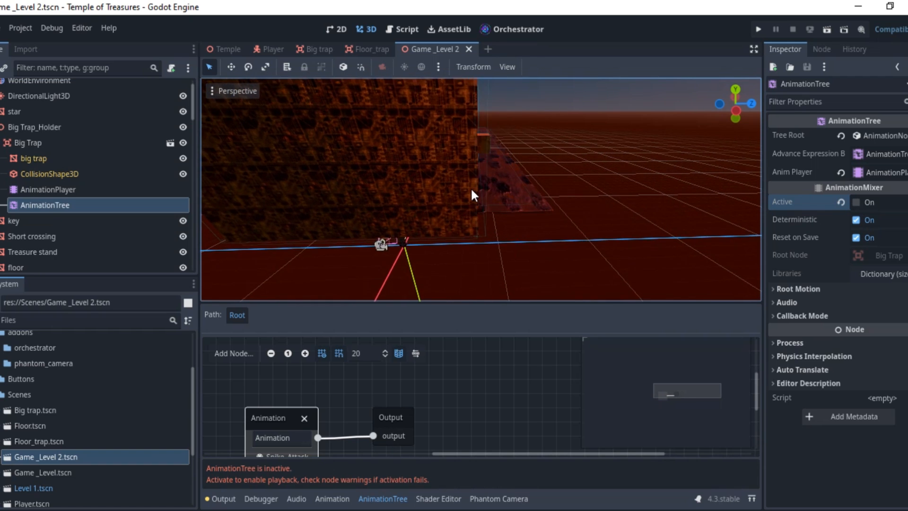
Step: Collapse the Big Trap branch and add an AnimationTree node as a child of Floor_trap
{"action": "scroll", "coordinate": [472, 194], "scroll_direction": "up", "scroll_amount": 6}
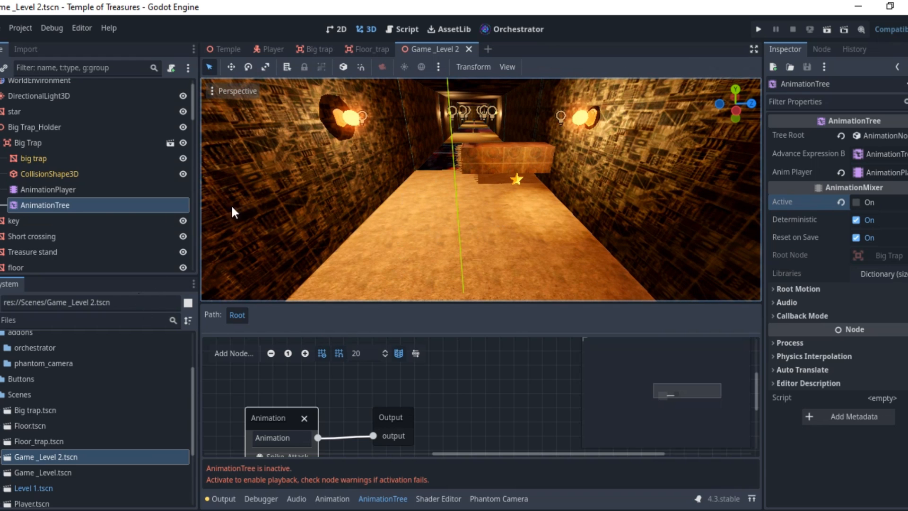
{"action": "left_click", "coordinate": [1, 146]}
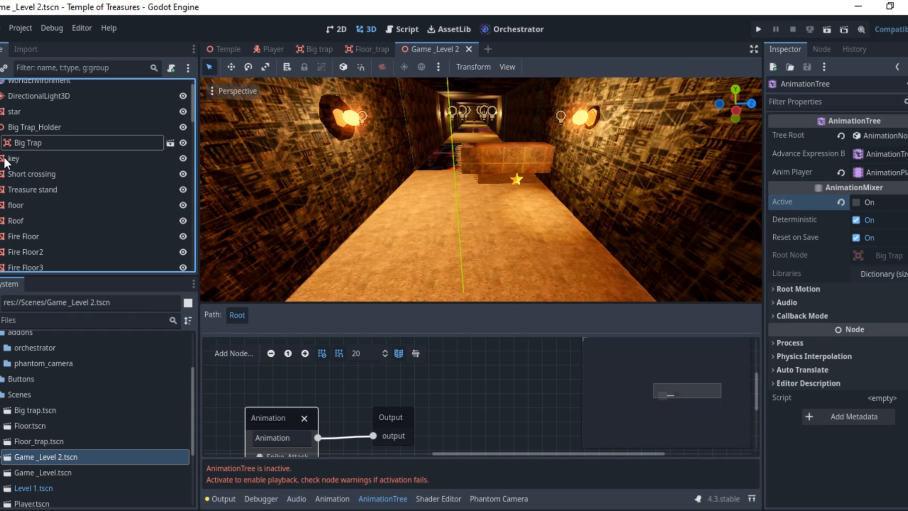
{"action": "left_click_drag", "start_coordinate": [193, 102], "coordinate": [195, 286]}
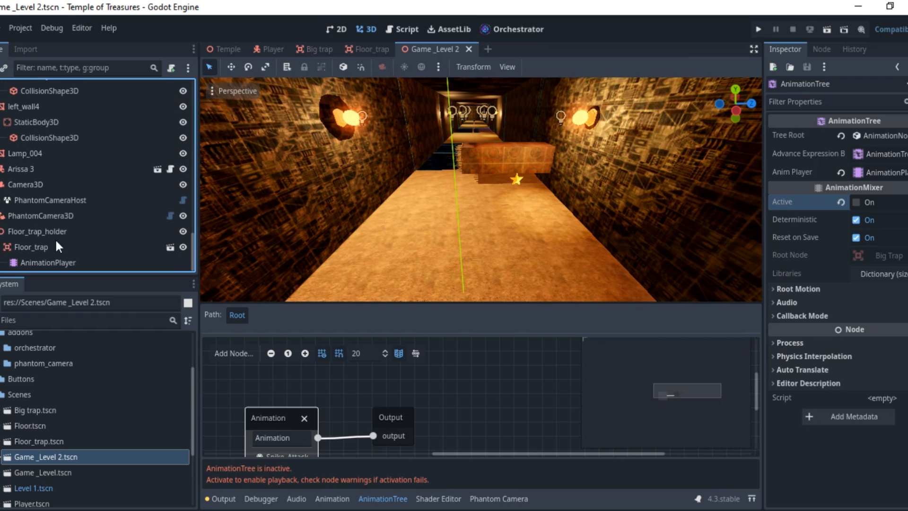
{"action": "double_click", "coordinate": [23, 243]}
{"action": "right_click", "coordinate": [24, 242]}
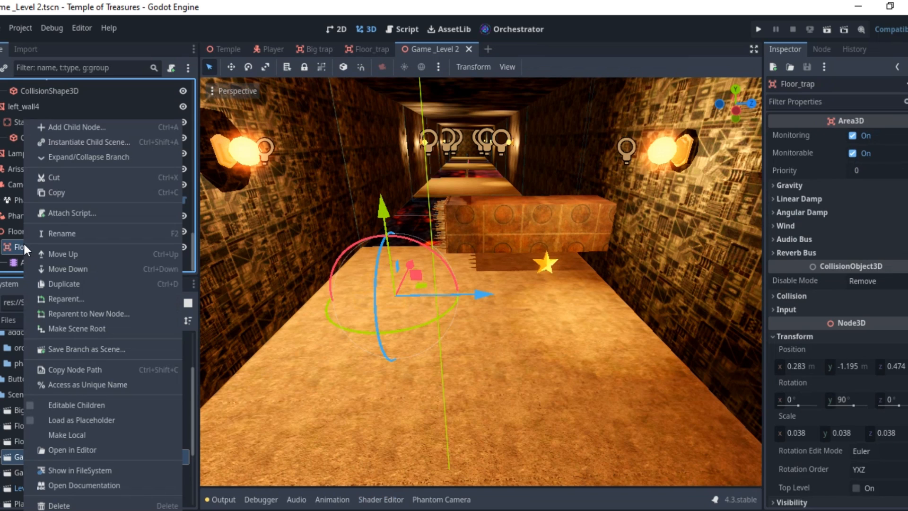
{"action": "left_click", "coordinate": [82, 127]}
{"action": "type", "text": "anima"}
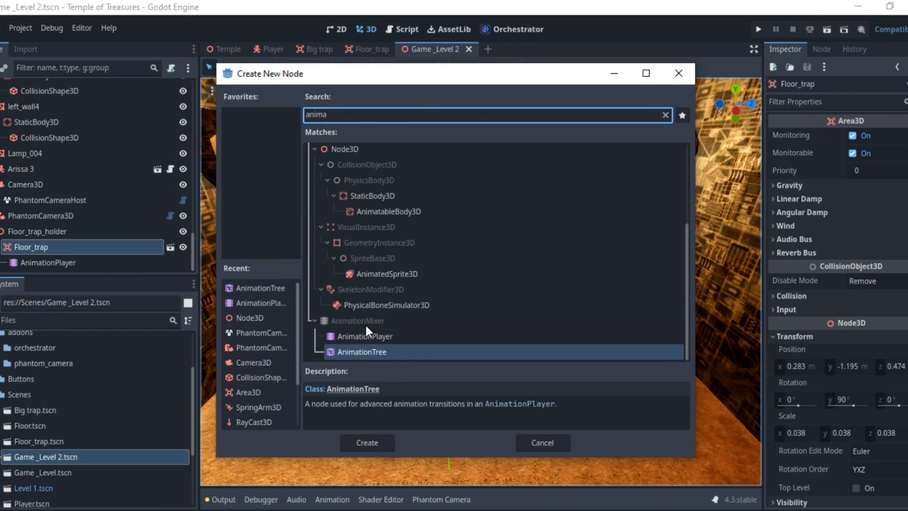
{"action": "double_click", "coordinate": [426, 351]}
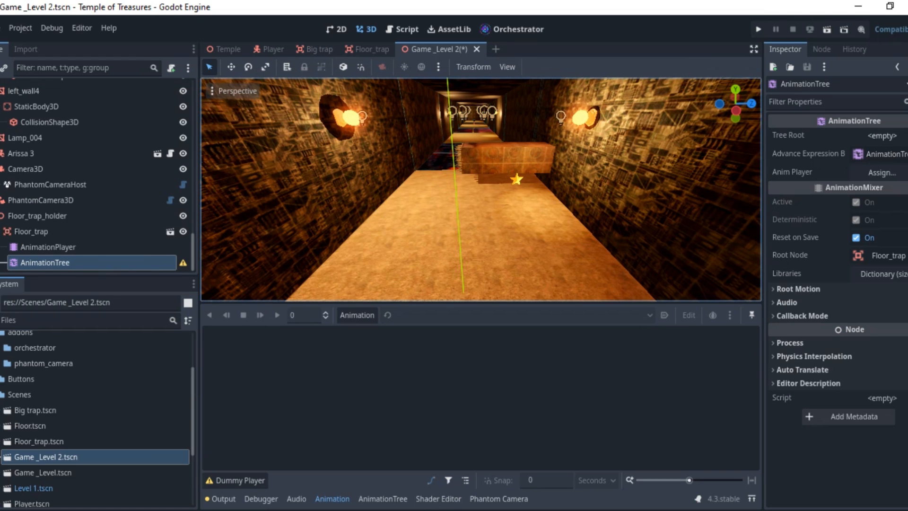
Step: Set the Tree Root of Floor_trap's AnimationTree to a new AnimationNodeBlendTree and assign Floor_trap's AnimationPlayer as its Anim Player
{"action": "left_click", "coordinate": [882, 136]}
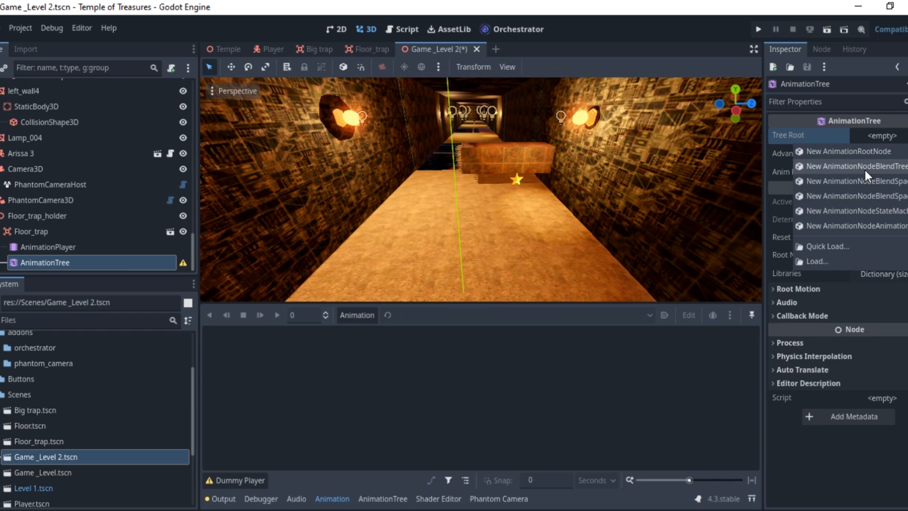
{"action": "left_click", "coordinate": [864, 167]}
{"action": "left_click", "coordinate": [890, 173]}
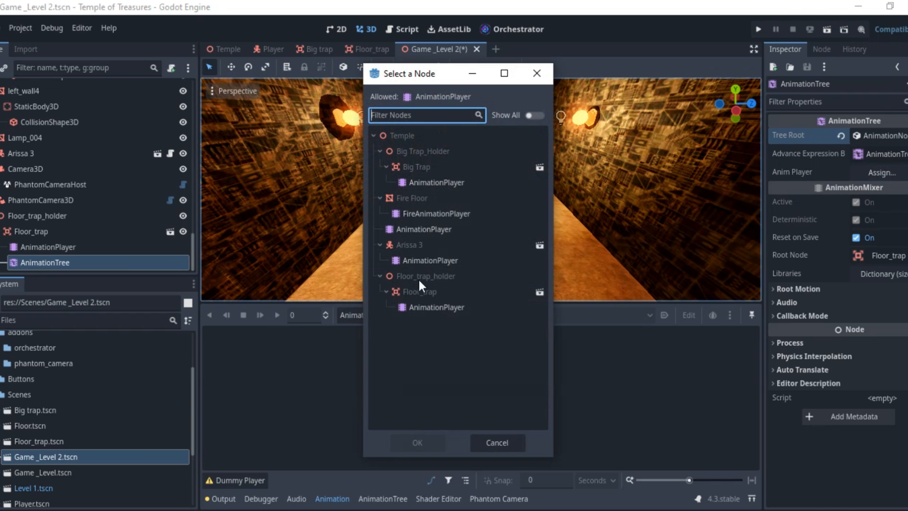
{"action": "left_click", "coordinate": [430, 307]}
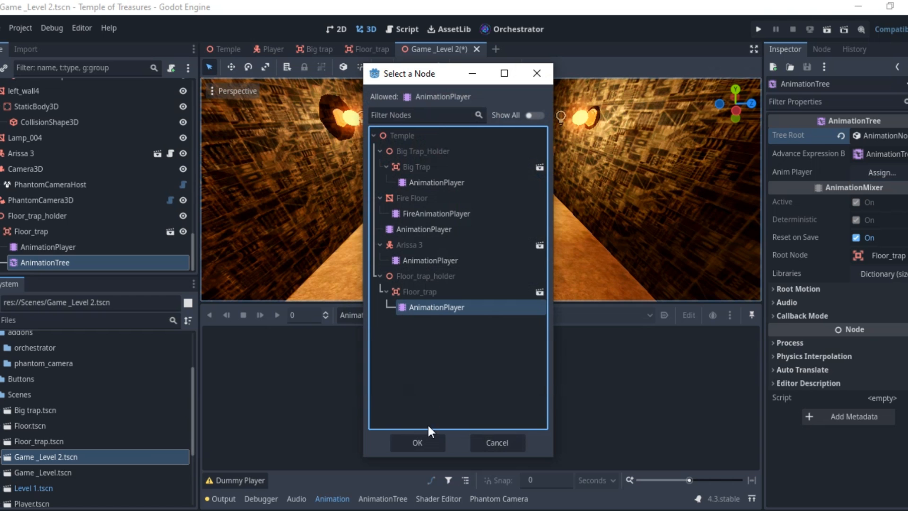
{"action": "left_click", "coordinate": [428, 440]}
{"action": "scroll", "coordinate": [456, 192], "scroll_direction": "up", "scroll_amount": 5}
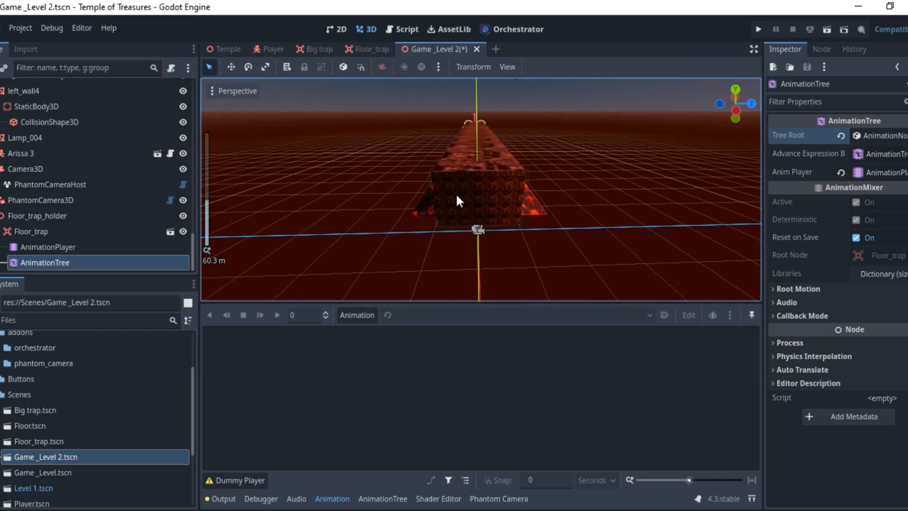
{"action": "scroll", "coordinate": [456, 192], "scroll_direction": "down", "scroll_amount": 5}
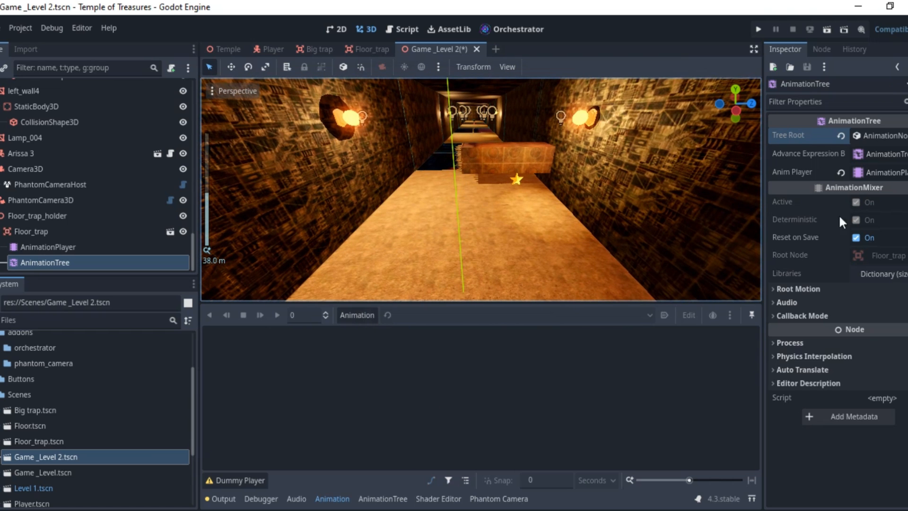
Step: Add an Animation node to Floor_trap's blend tree and place it in front of the Output node
{"action": "left_click", "coordinate": [43, 248]}
{"action": "left_click", "coordinate": [44, 260]}
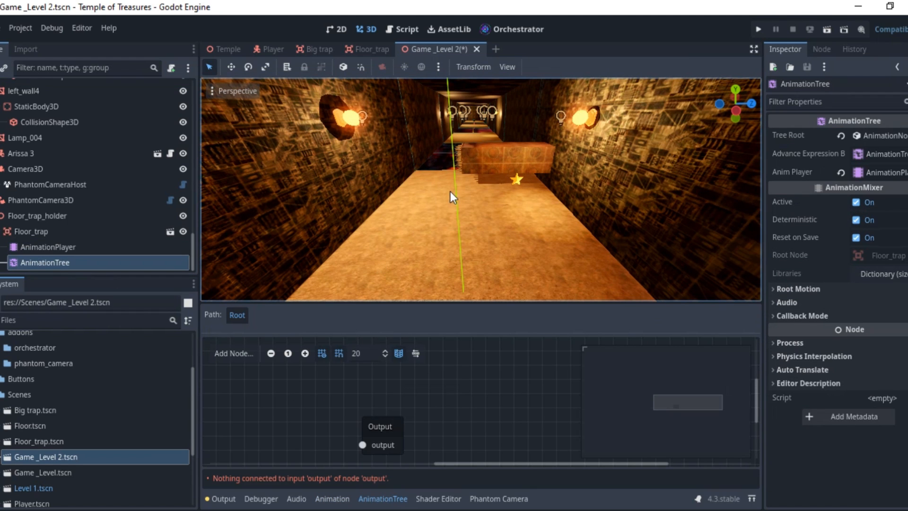
{"action": "scroll", "coordinate": [450, 191], "scroll_direction": "up", "scroll_amount": 4}
{"action": "scroll", "coordinate": [451, 192], "scroll_direction": "down", "scroll_amount": 3}
{"action": "scroll", "coordinate": [450, 191], "scroll_direction": "up", "scroll_amount": 2}
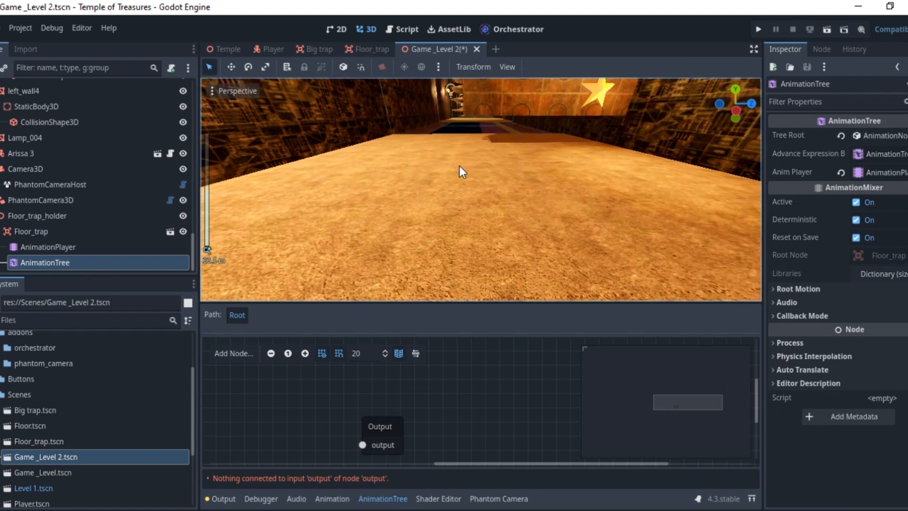
{"action": "scroll", "coordinate": [460, 164], "scroll_direction": "up", "scroll_amount": 2}
{"action": "scroll", "coordinate": [461, 164], "scroll_direction": "down", "scroll_amount": 2}
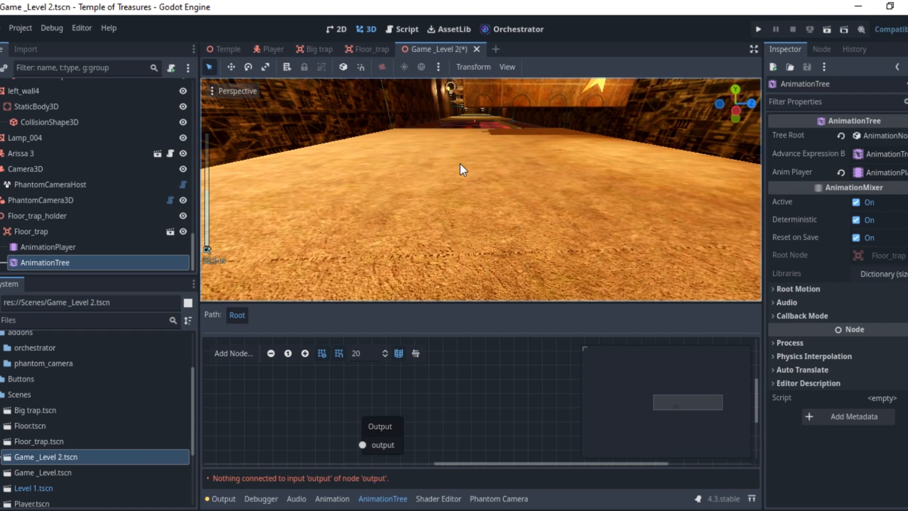
{"action": "left_click", "coordinate": [225, 354]}
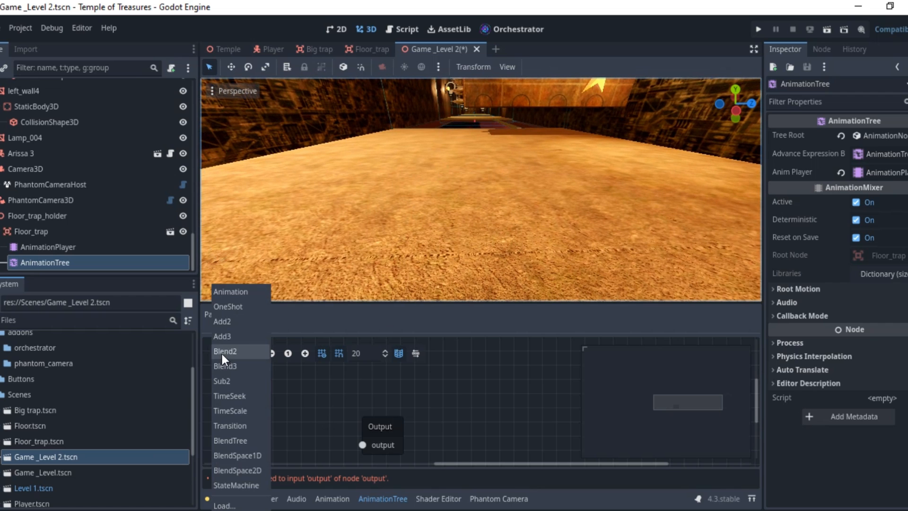
{"action": "left_click", "coordinate": [239, 291]}
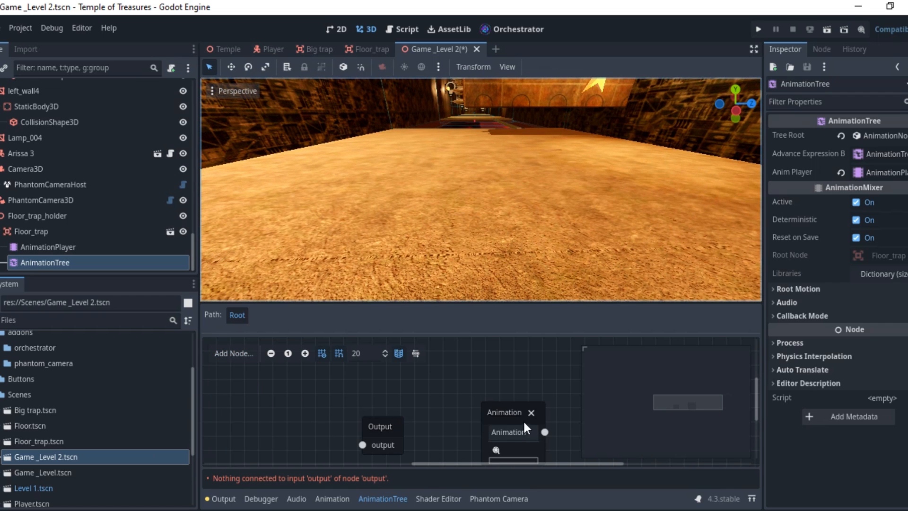
{"action": "left_click_drag", "start_coordinate": [524, 422], "coordinate": [299, 390]}
Step: Set the Animation node to Floor_spike_attack, connect it to the Output node and move Output further along the graph
{"action": "left_click", "coordinate": [303, 427]}
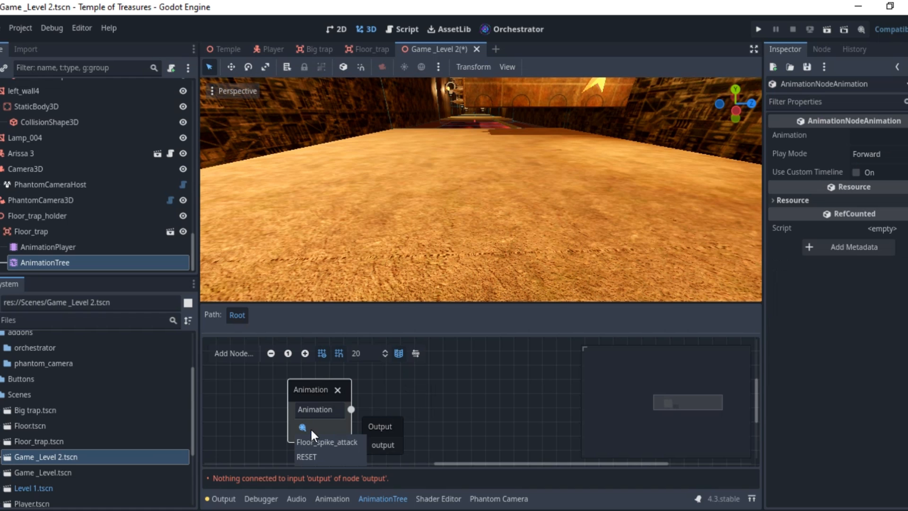
{"action": "left_click", "coordinate": [305, 437]}
{"action": "left_click_drag", "start_coordinate": [372, 425], "coordinate": [429, 435]}
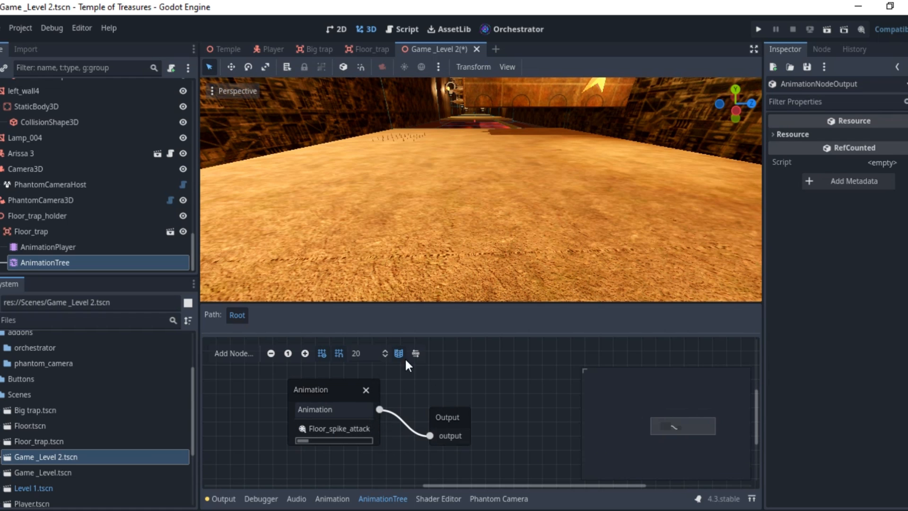
Step: Turn on Active on Big Trap's AnimationTree and save the scene
{"action": "scroll", "coordinate": [436, 146], "scroll_direction": "down", "scroll_amount": 4}
{"action": "scroll", "coordinate": [436, 147], "scroll_direction": "down", "scroll_amount": 5}
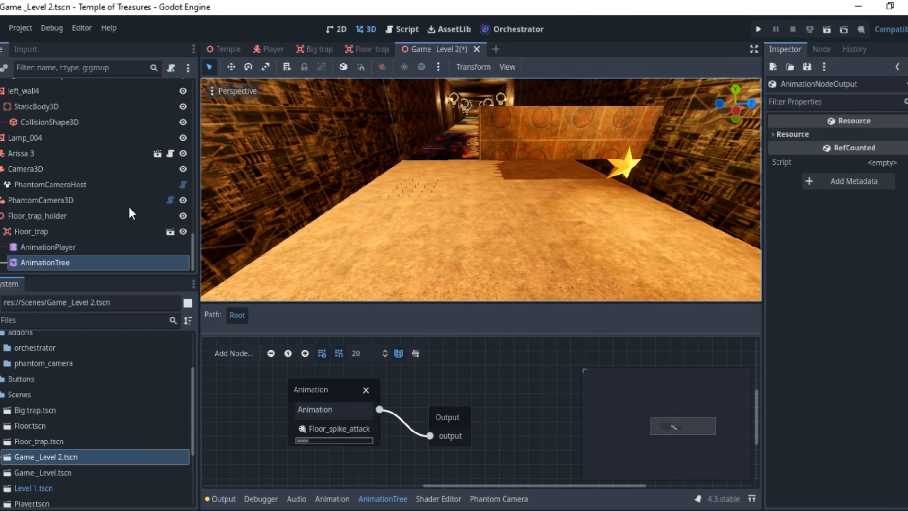
{"action": "left_click", "coordinate": [549, 132]}
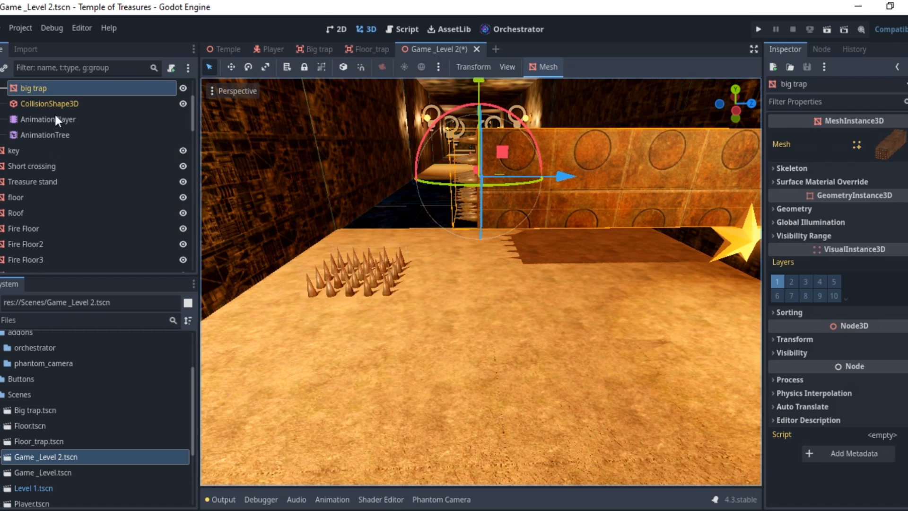
{"action": "left_click", "coordinate": [45, 135]}
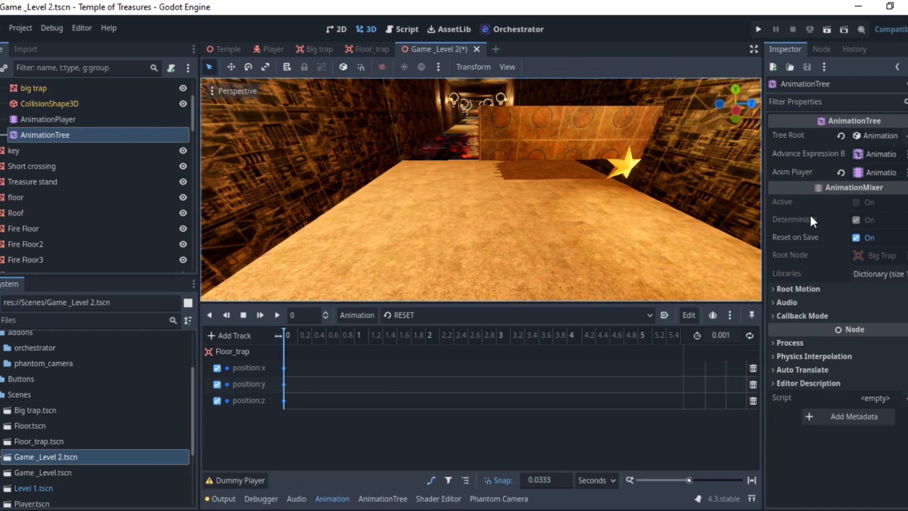
{"action": "left_click", "coordinate": [56, 119]}
{"action": "left_click", "coordinate": [57, 135]}
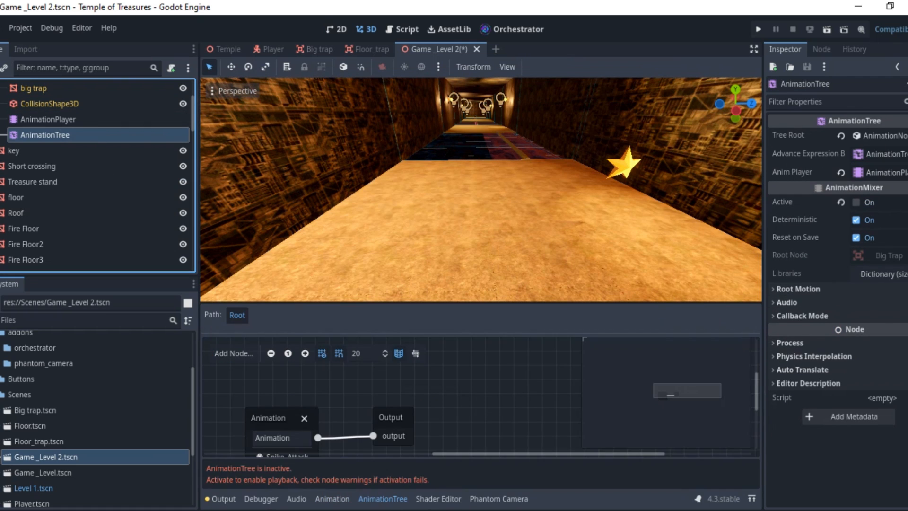
{"action": "left_click", "coordinate": [856, 204]}
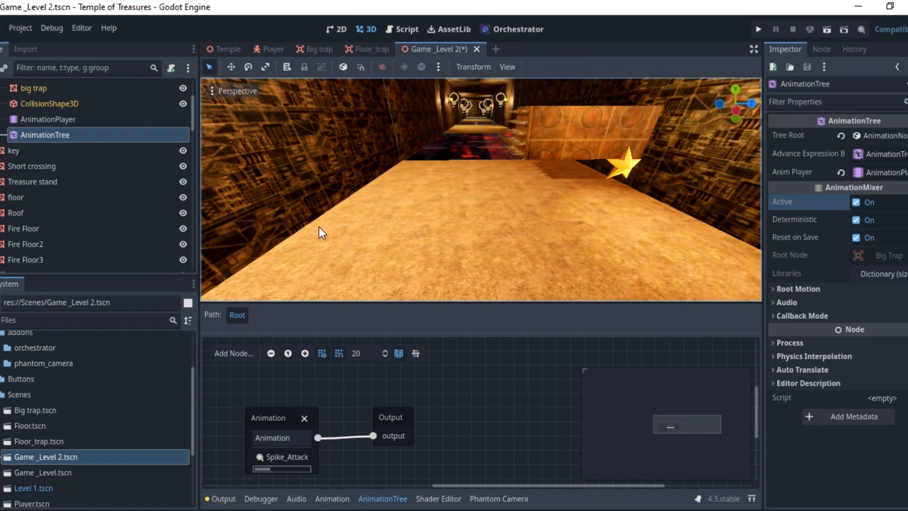
{"action": "scroll", "coordinate": [50, 205], "scroll_direction": "down", "scroll_amount": 15}
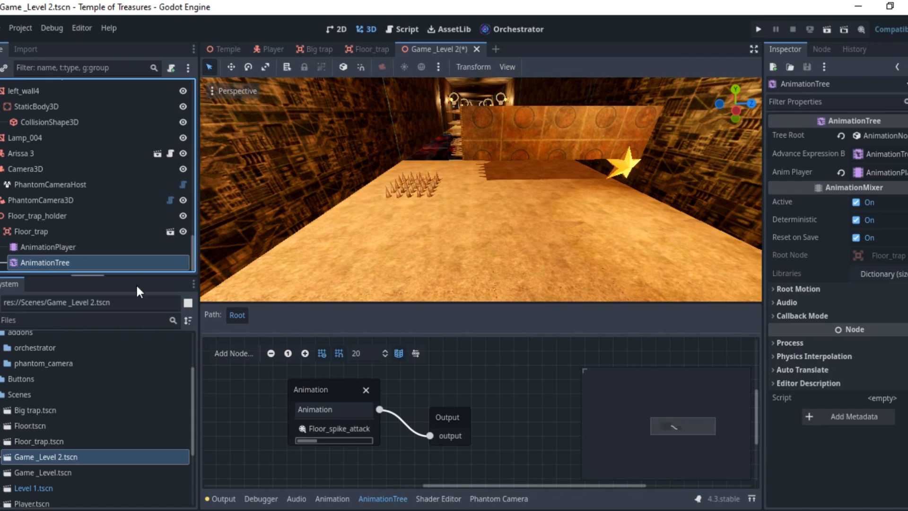
{"action": "key", "text": "ctrl+s"}
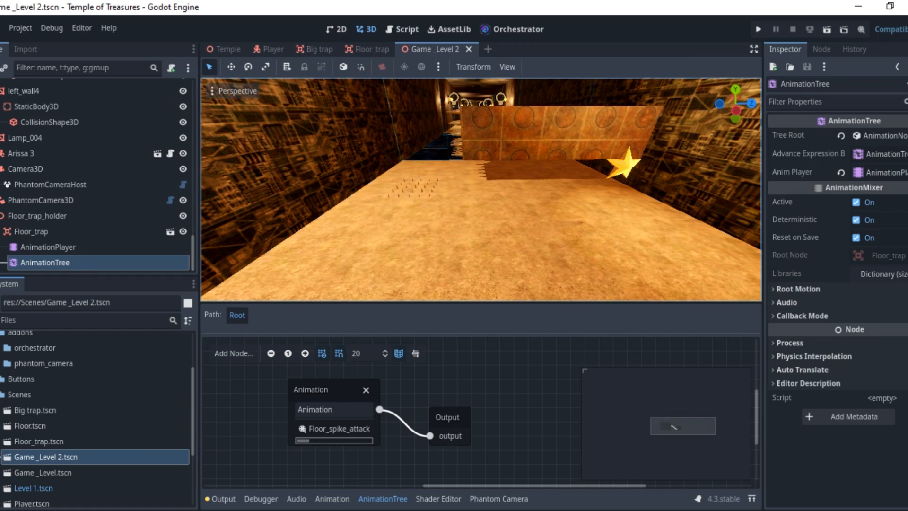
Step: Turn off Active on Big Trap's AnimationTree to stop the trap's animation
{"action": "scroll", "coordinate": [52, 157], "scroll_direction": "up", "scroll_amount": 3}
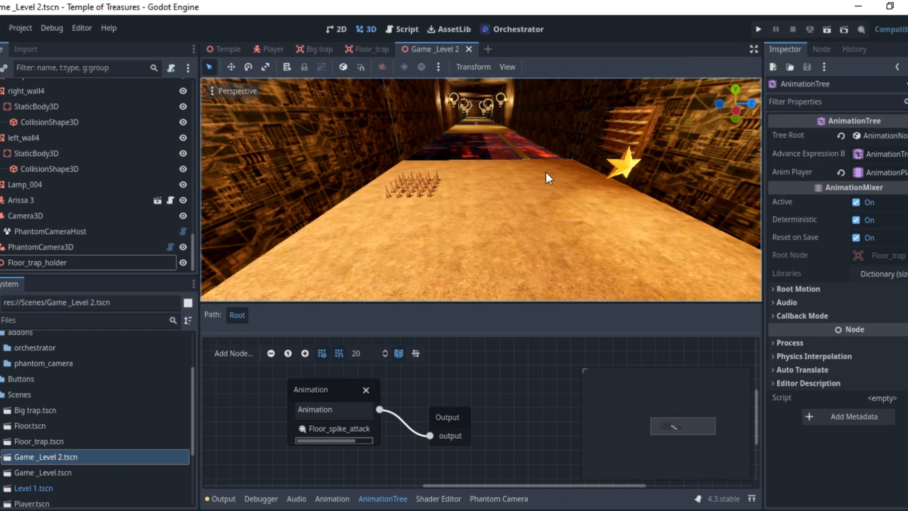
{"action": "left_click", "coordinate": [513, 139]}
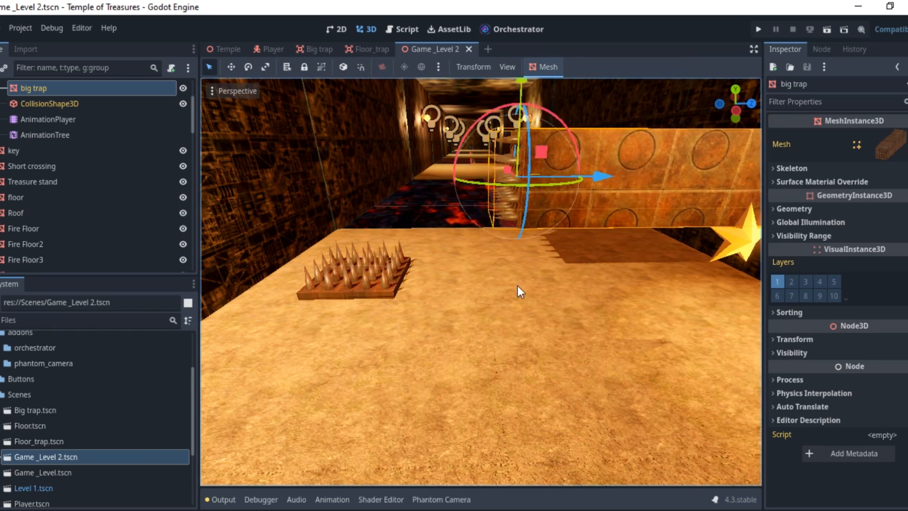
{"action": "scroll", "coordinate": [521, 195], "scroll_direction": "down", "scroll_amount": 10}
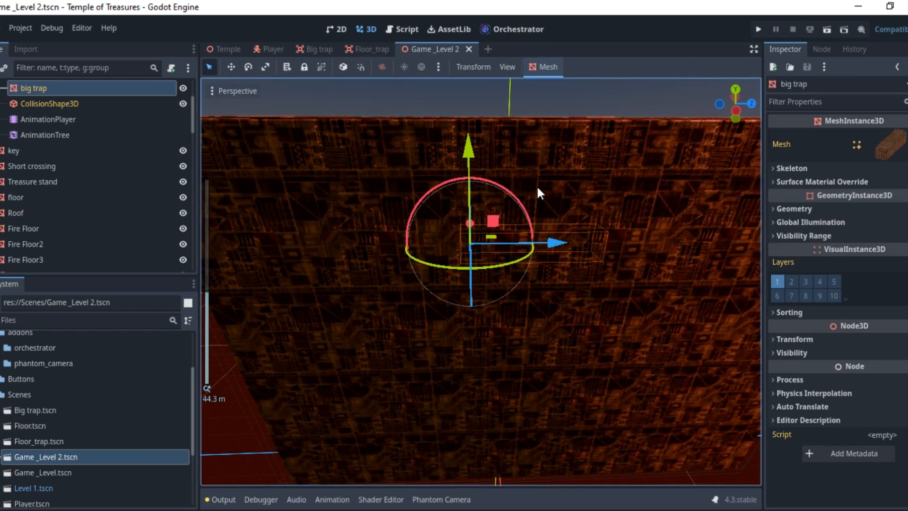
{"action": "scroll", "coordinate": [538, 188], "scroll_direction": "down", "scroll_amount": 5}
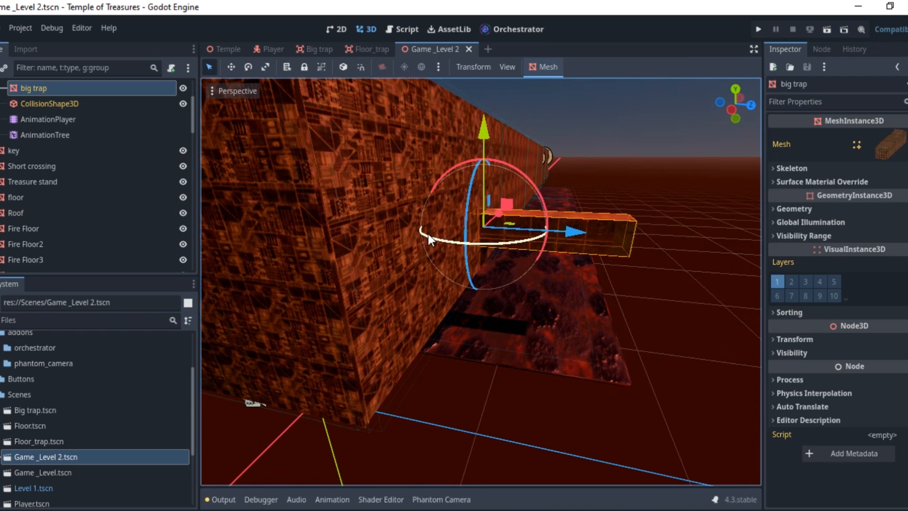
{"action": "scroll", "coordinate": [18, 87], "scroll_direction": "up", "scroll_amount": 3}
{"action": "left_click", "coordinate": [29, 121]}
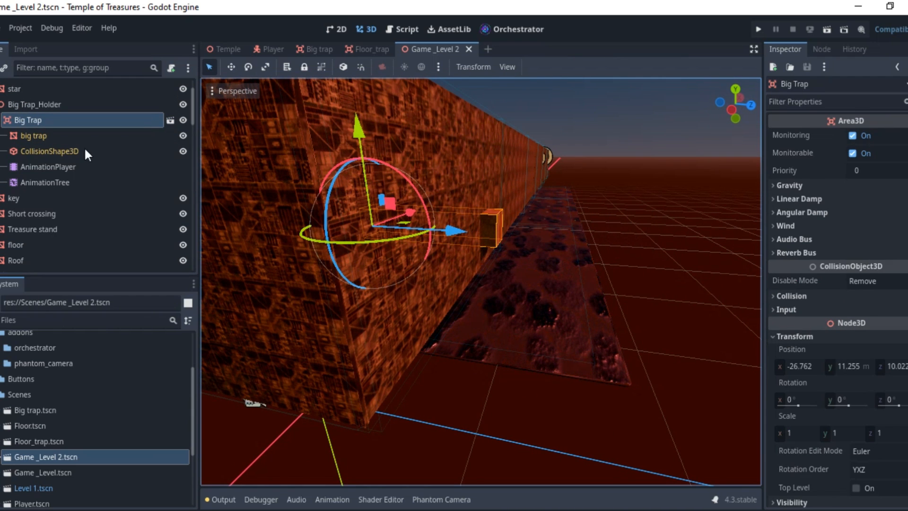
{"action": "left_click", "coordinate": [45, 182]}
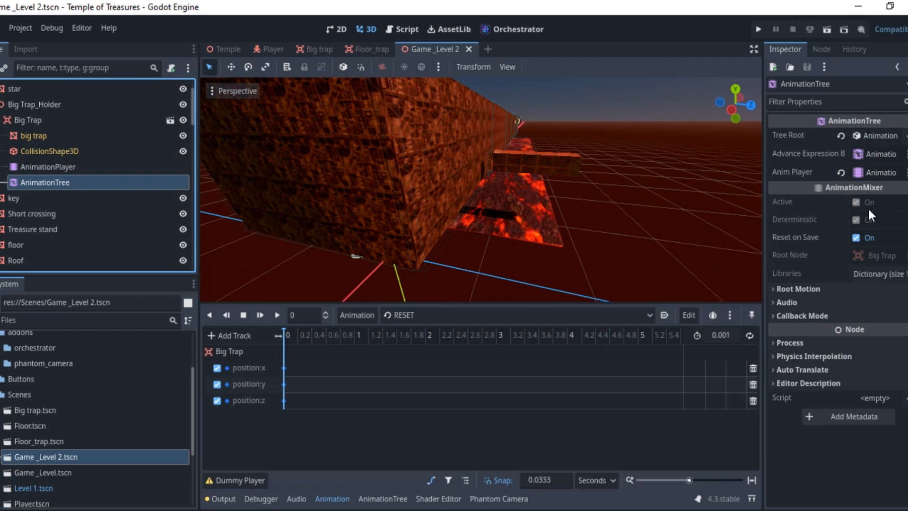
{"action": "left_click", "coordinate": [40, 166]}
{"action": "left_click", "coordinate": [41, 182]}
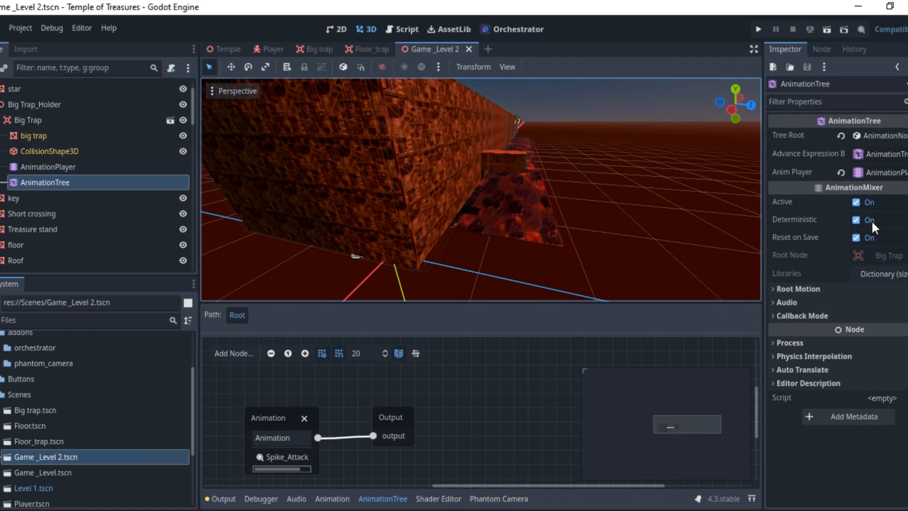
{"action": "left_click", "coordinate": [859, 203]}
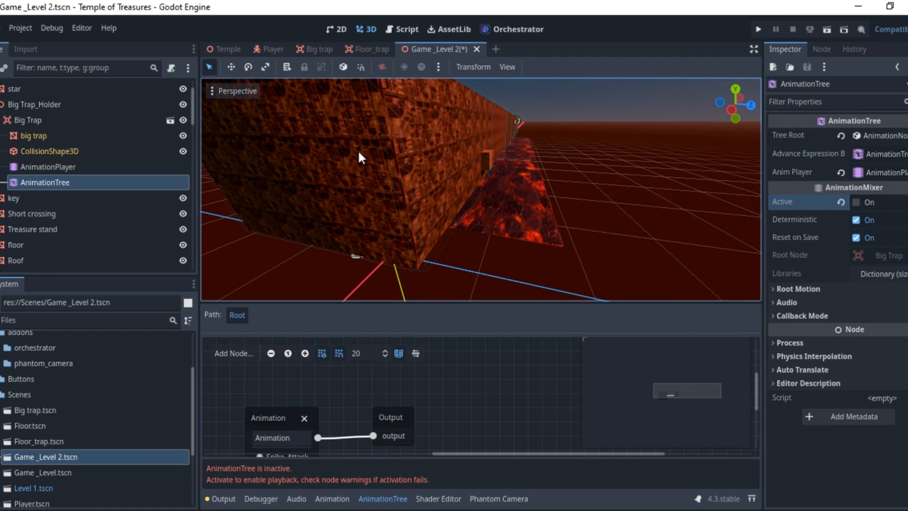
Step: Move Big_Trap_Holder slightly in the negative Z direction so the trap sits deeper in the wall, and save the scene
{"action": "double_click", "coordinate": [33, 118]}
{"action": "left_click", "coordinate": [33, 104]}
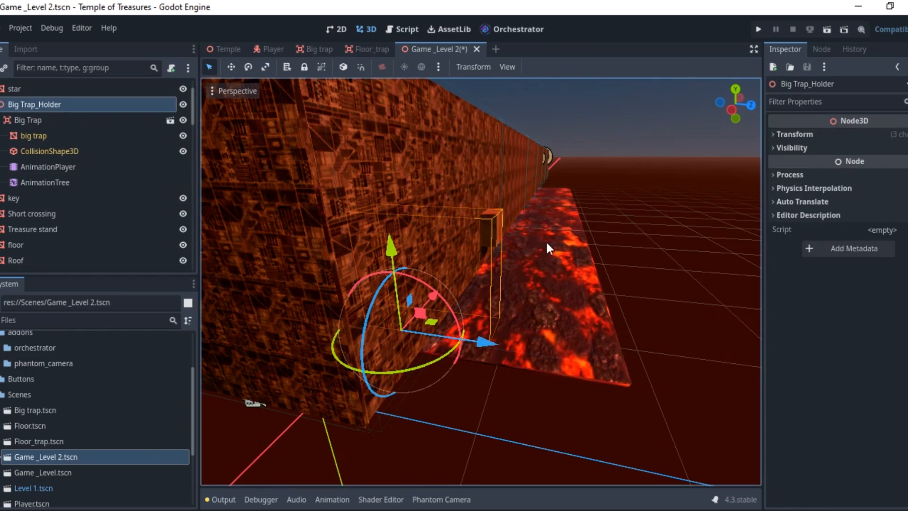
{"action": "left_click_drag", "start_coordinate": [487, 338], "coordinate": [473, 333]}
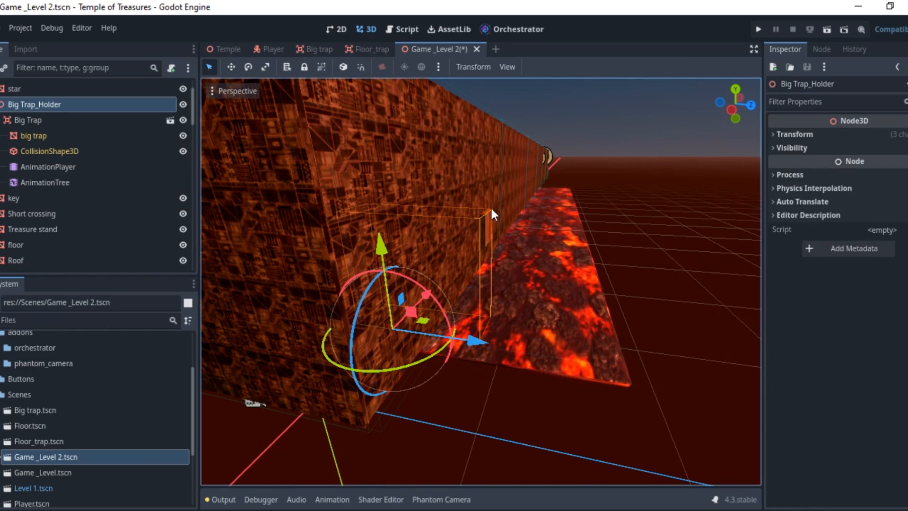
{"action": "scroll", "coordinate": [553, 213], "scroll_direction": "up", "scroll_amount": 10}
{"action": "scroll", "coordinate": [550, 226], "scroll_direction": "down", "scroll_amount": 10}
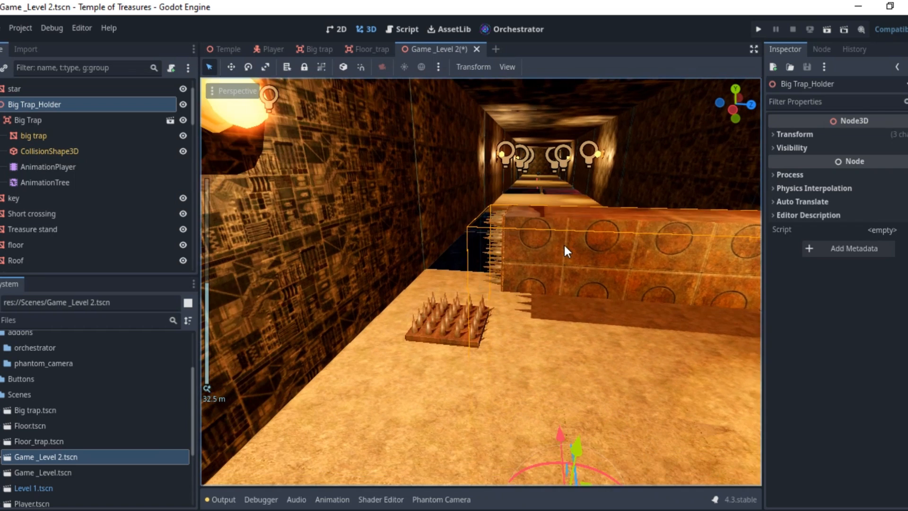
{"action": "key", "text": "ctrl+s"}
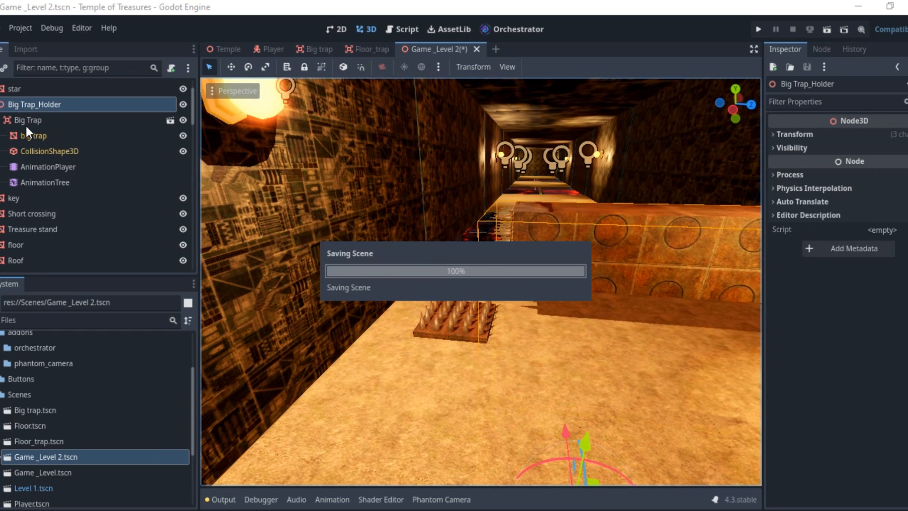
{"action": "left_click", "coordinate": [26, 124]}
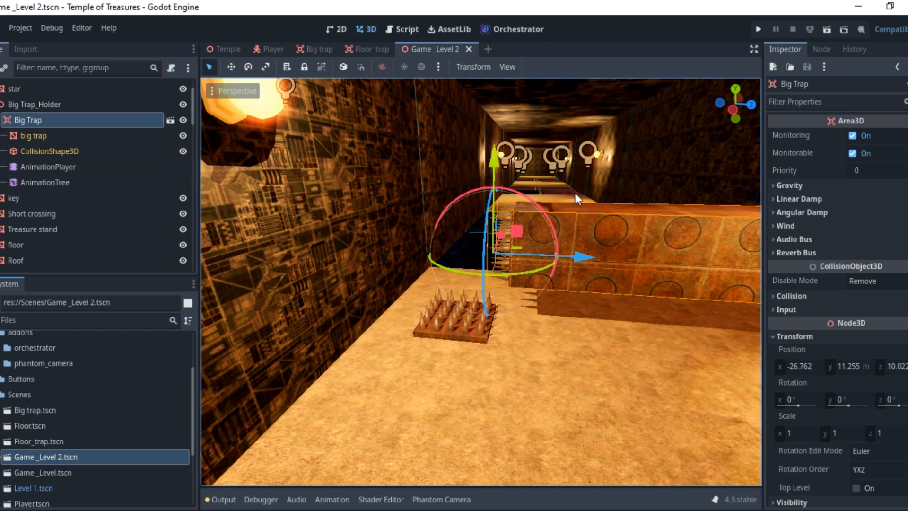
{"action": "middle_click_drag", "start_coordinate": [575, 193], "coordinate": [560, 231], "text": "shift"}
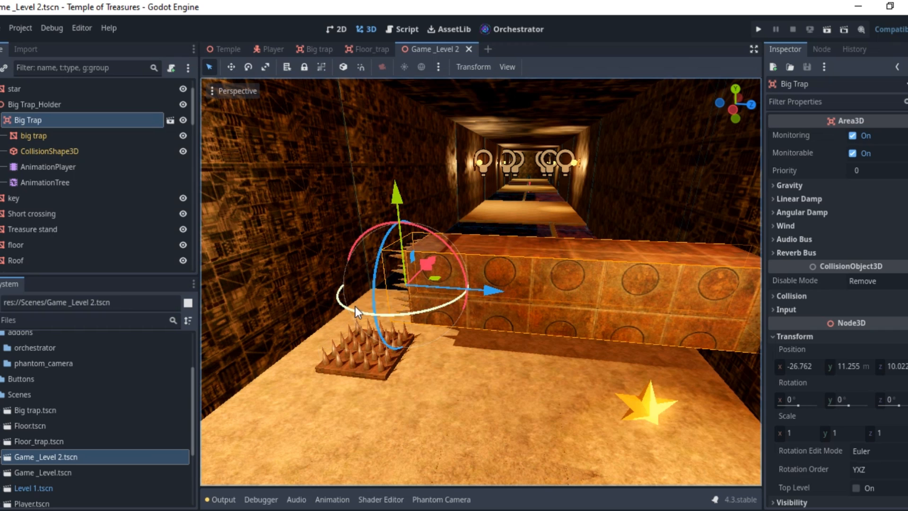
Step: Create a new scene with a Node2D root and add a ColorRect as its child node
{"action": "left_click", "coordinate": [488, 49]}
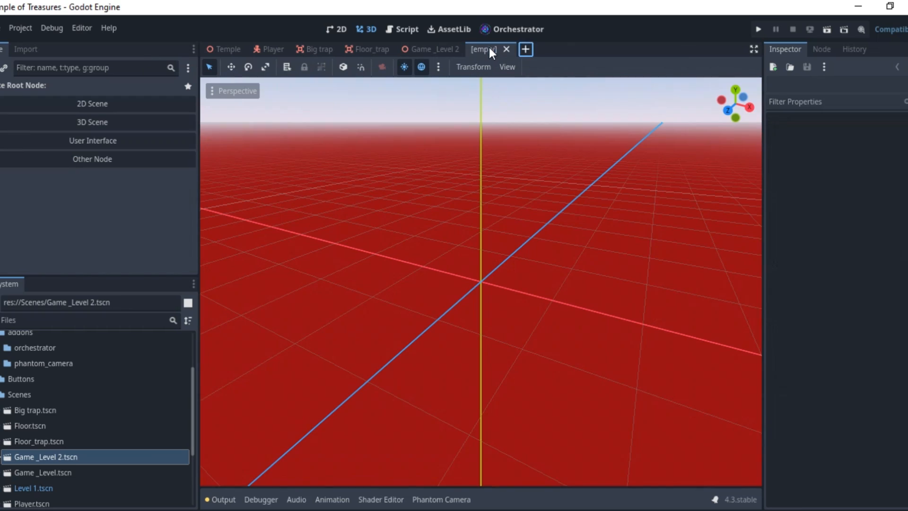
{"action": "left_click", "coordinate": [59, 102]}
{"action": "right_click", "coordinate": [60, 86]}
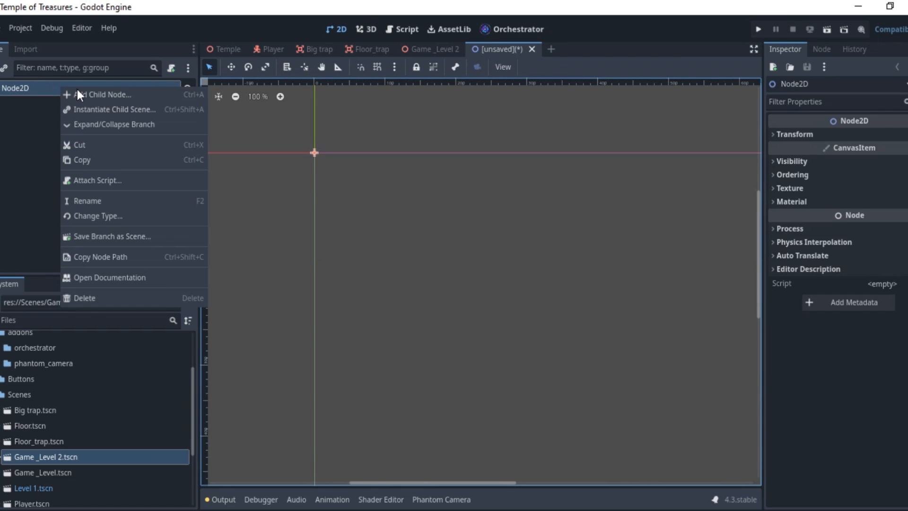
{"action": "left_click", "coordinate": [81, 90]}
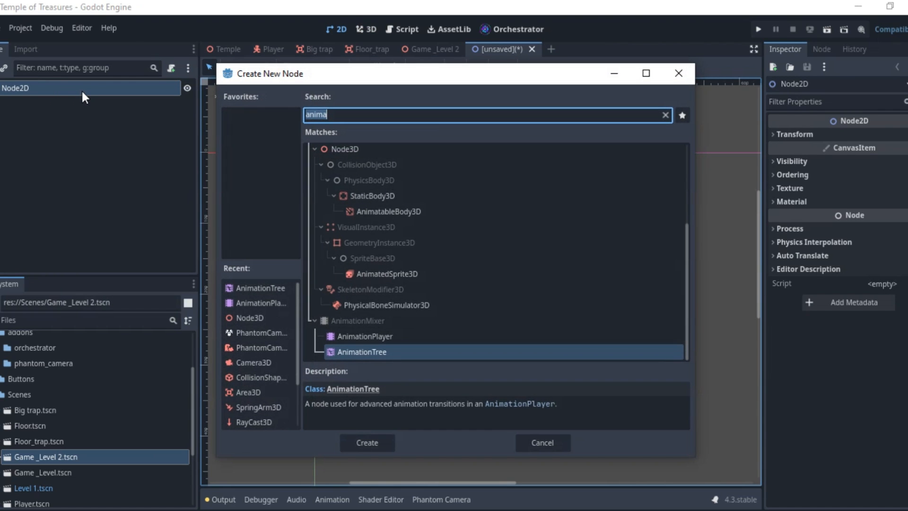
{"action": "type", "text": "rec"}
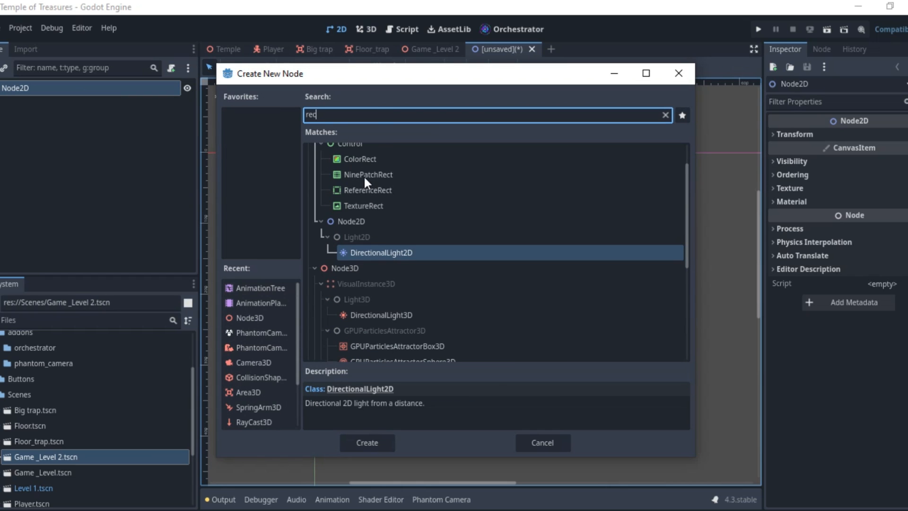
{"action": "left_click", "coordinate": [357, 159]}
{"action": "scroll", "coordinate": [367, 199], "scroll_direction": "up", "scroll_amount": 2}
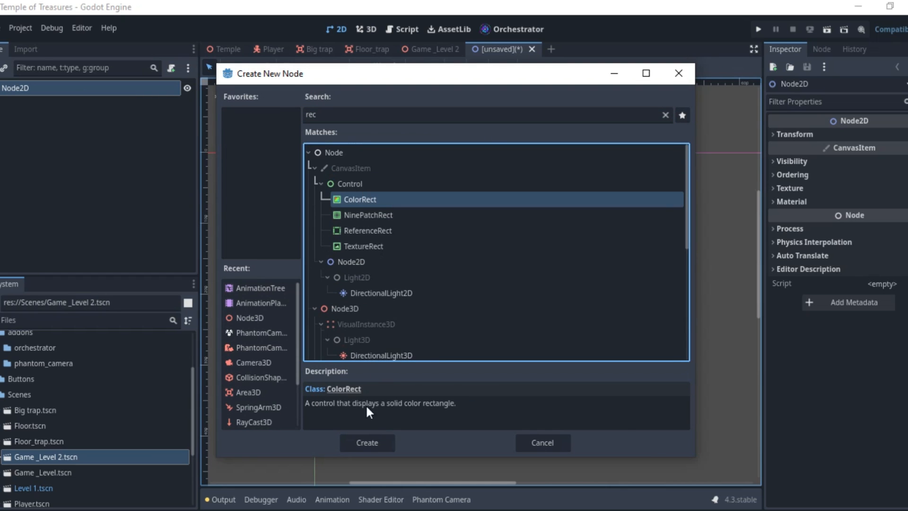
{"action": "left_click", "coordinate": [368, 443]}
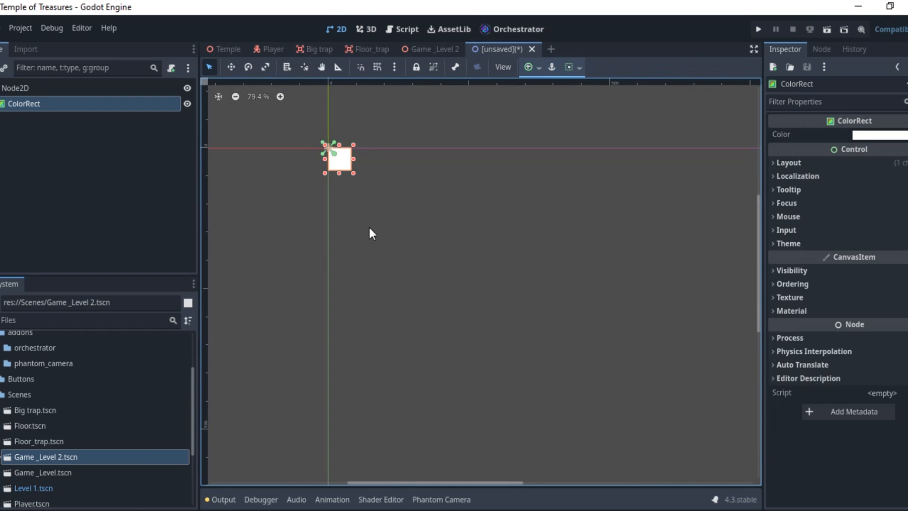
Step: Stretch the ColorRect to fill the viewport frame and set its color to hex aa0045
{"action": "middle_click_drag", "start_coordinate": [399, 176], "coordinate": [299, 95]}
{"action": "scroll", "coordinate": [312, 124], "scroll_direction": "down", "scroll_amount": 4}
{"action": "middle_click_drag", "start_coordinate": [316, 126], "coordinate": [313, 154]}
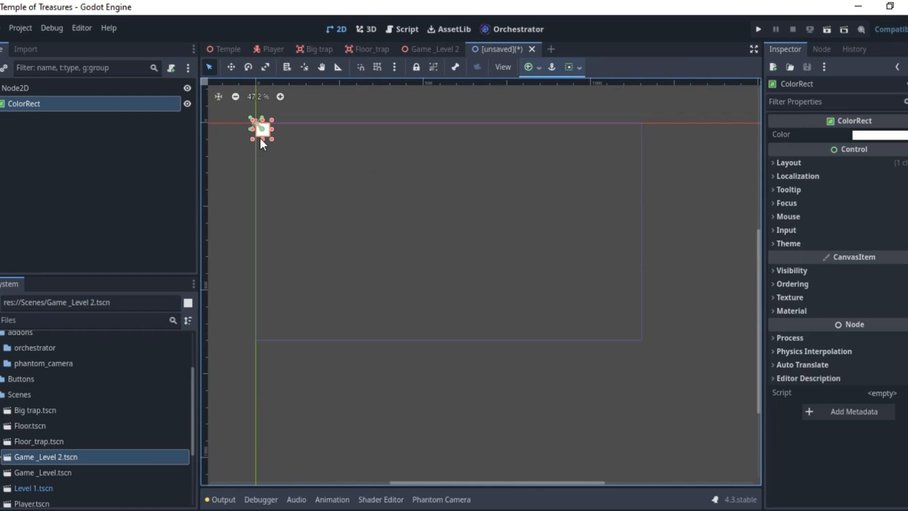
{"action": "left_click_drag", "start_coordinate": [271, 139], "coordinate": [642, 333]}
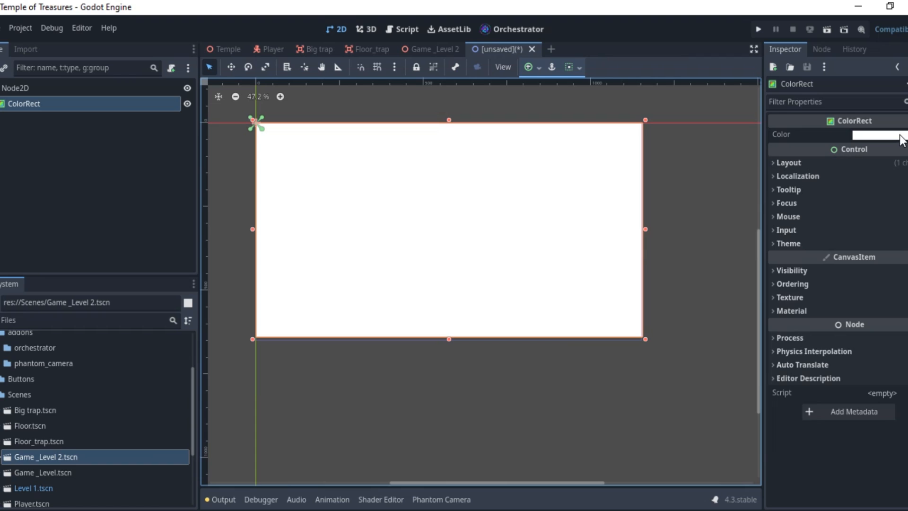
{"action": "left_click", "coordinate": [870, 135]}
{"action": "type", "text": "ba0045"}
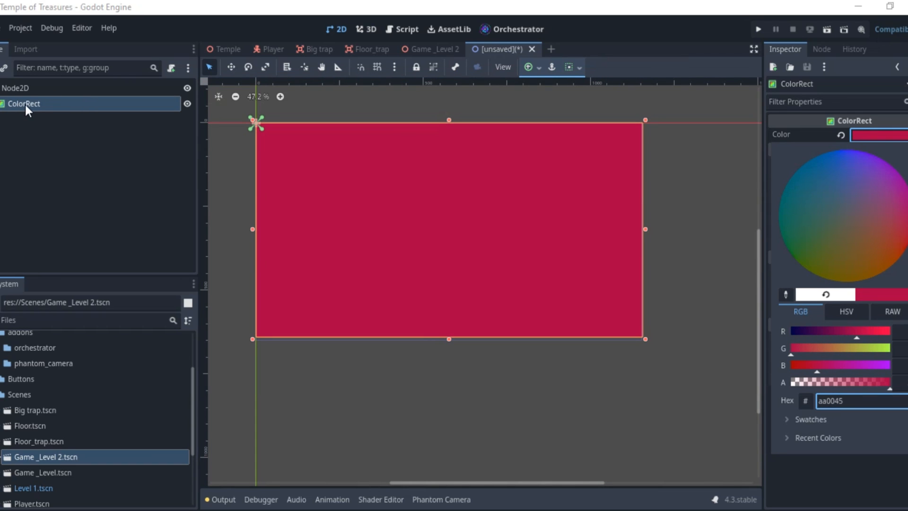
Step: Add a Label as a child of the ColorRect and set its text to GAME OVER
{"action": "left_click", "coordinate": [36, 103]}
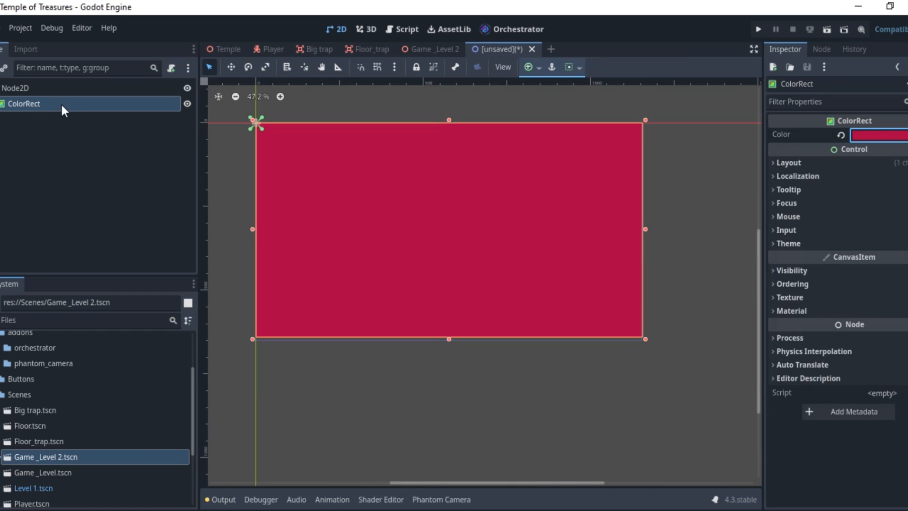
{"action": "right_click", "coordinate": [64, 106]}
{"action": "left_click", "coordinate": [78, 116]}
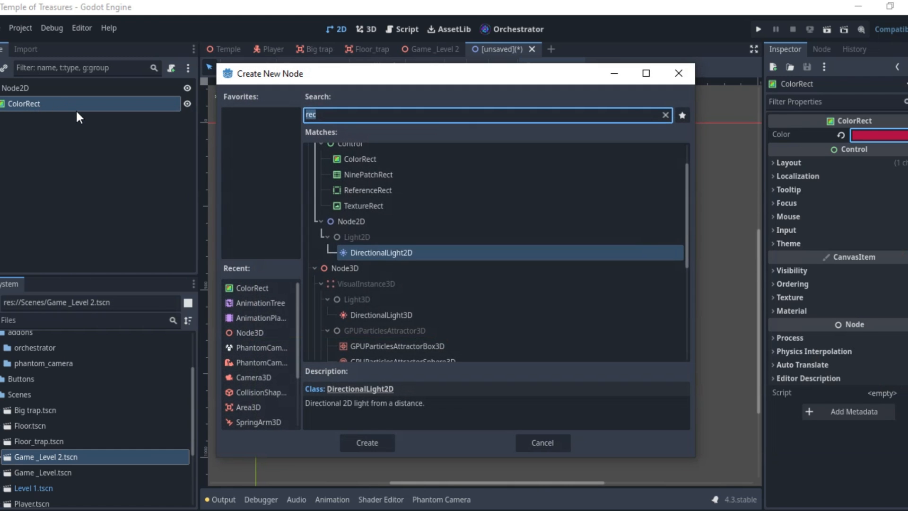
{"action": "type", "text": "label"}
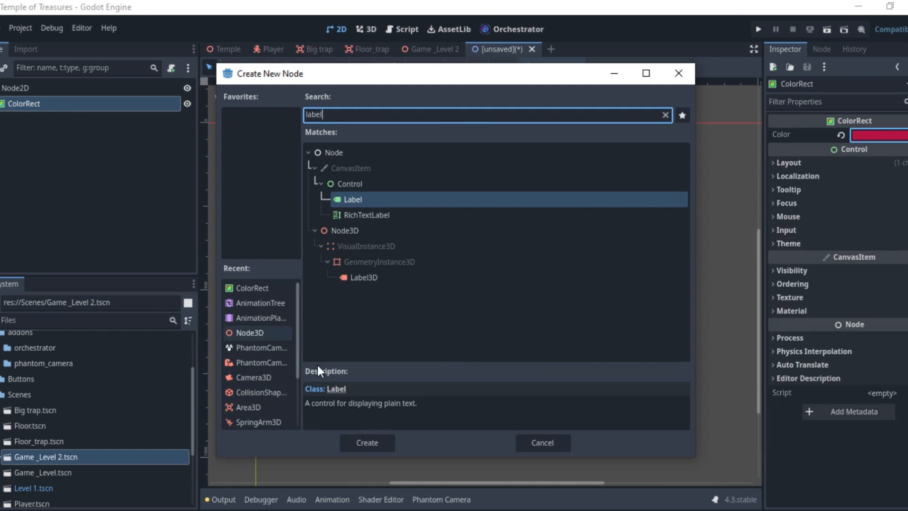
{"action": "left_click", "coordinate": [364, 437]}
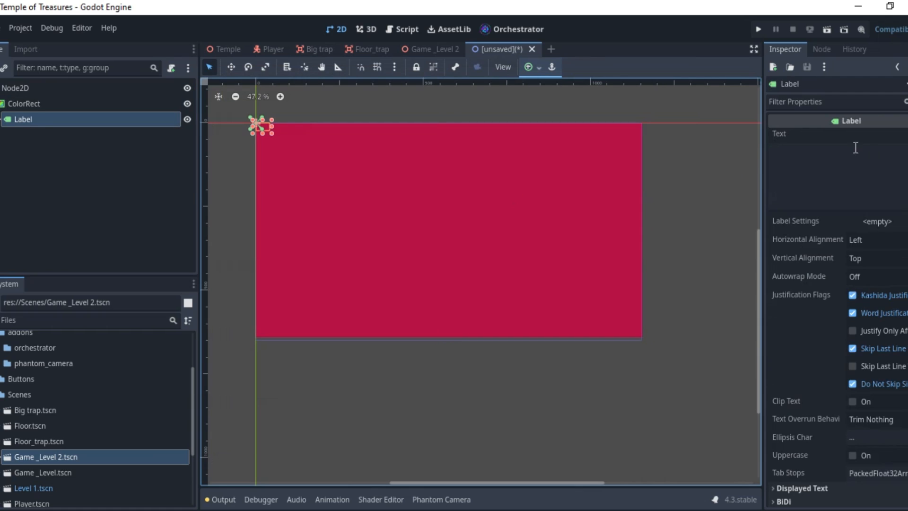
{"action": "left_click", "coordinate": [850, 164]}
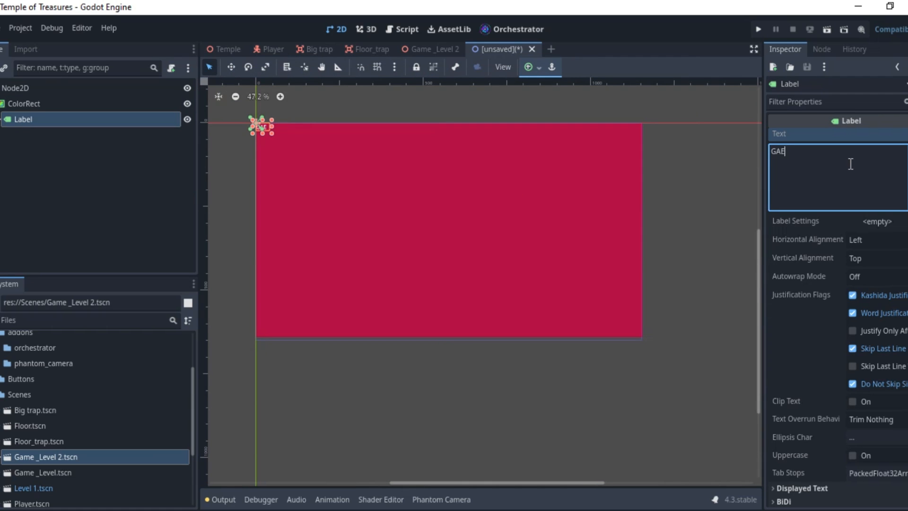
{"action": "type", "text": "GAME OVER"}
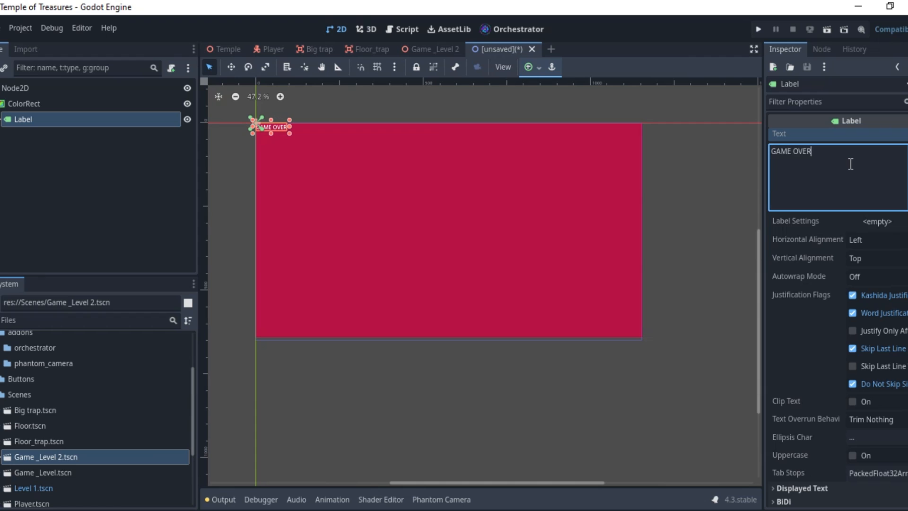
{"action": "left_click", "coordinate": [717, 183]}
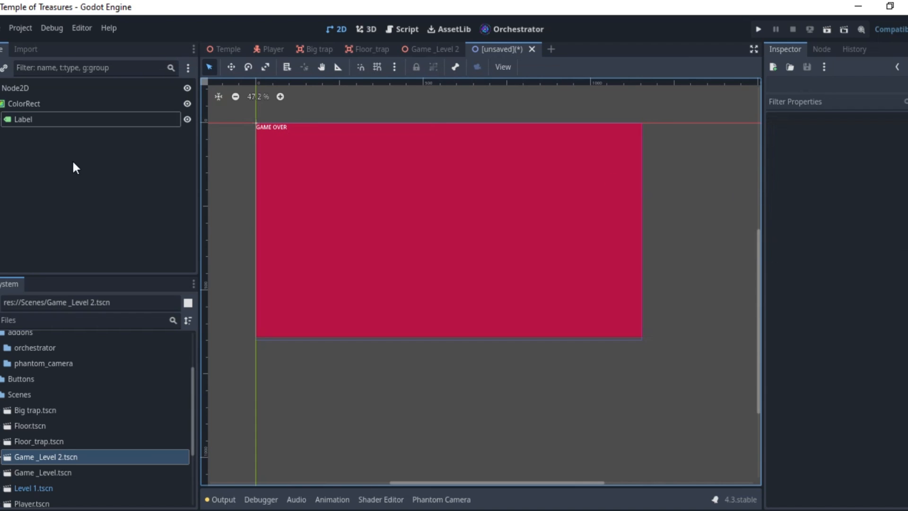
Step: Give the Label a new LabelSettings resource with font size 151 px and move the text to the middle of the red rectangle
{"action": "left_click", "coordinate": [43, 119]}
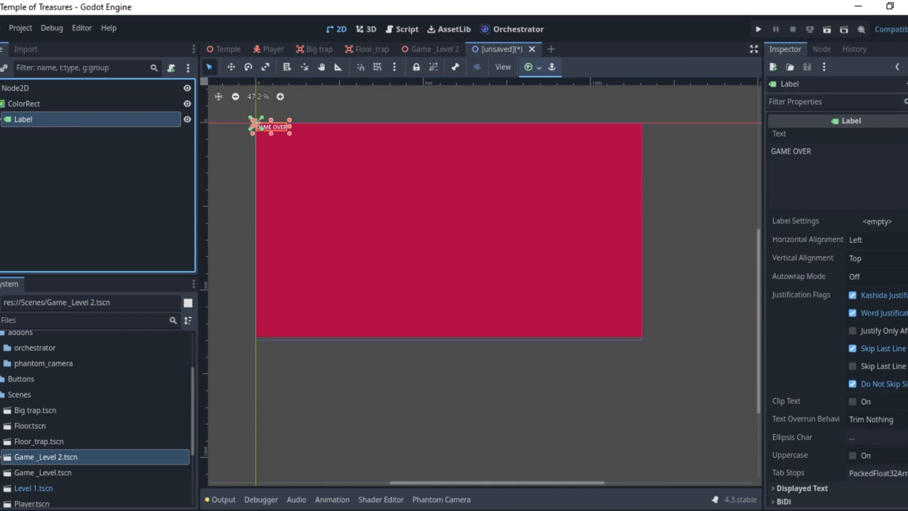
{"action": "left_click", "coordinate": [901, 222]}
{"action": "left_click", "coordinate": [885, 240]}
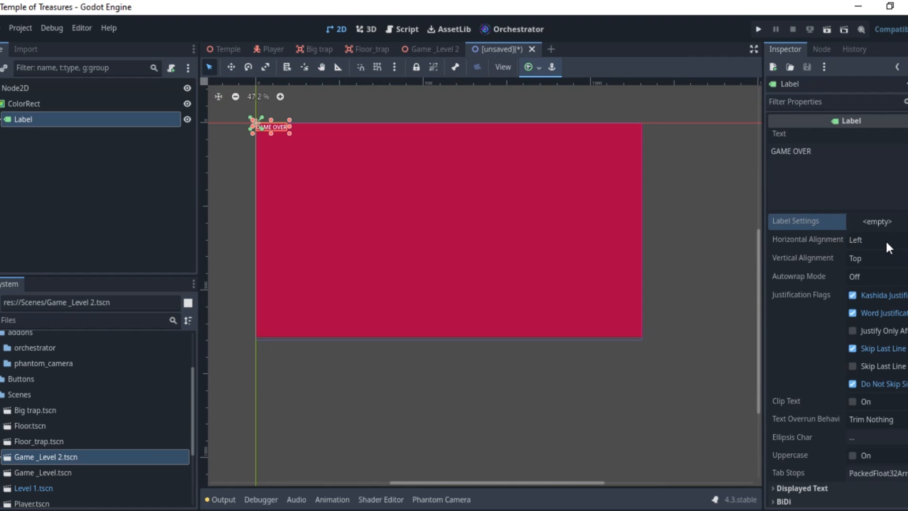
{"action": "left_click", "coordinate": [884, 221]}
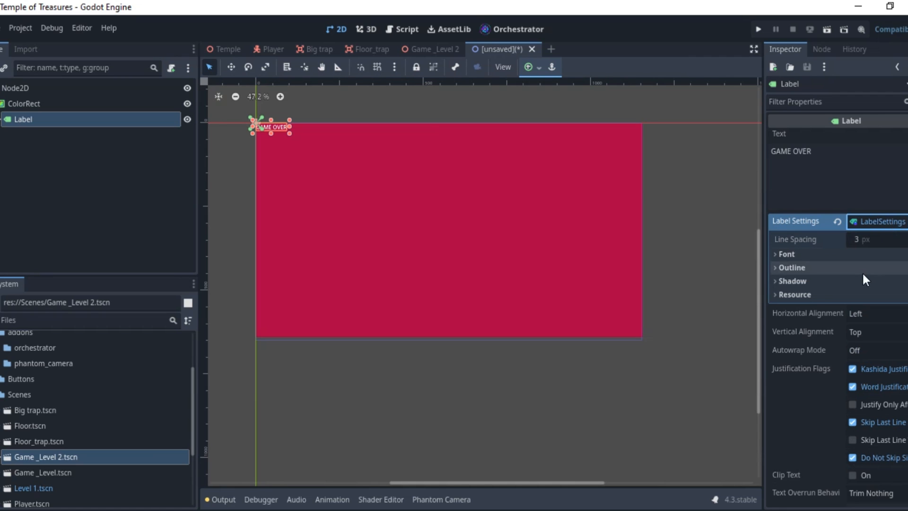
{"action": "left_click", "coordinate": [823, 254]}
{"action": "mouse_move", "coordinate": [868, 290]}
{"action": "left_mouse_down"}
{"action": "mouse_move", "coordinate": [901, 290]}
{"action": "mouse_move", "coordinate": [868, 291]}
{"action": "left_mouse_up"}
{"action": "left_click_drag", "start_coordinate": [463, 181], "coordinate": [514, 226]}
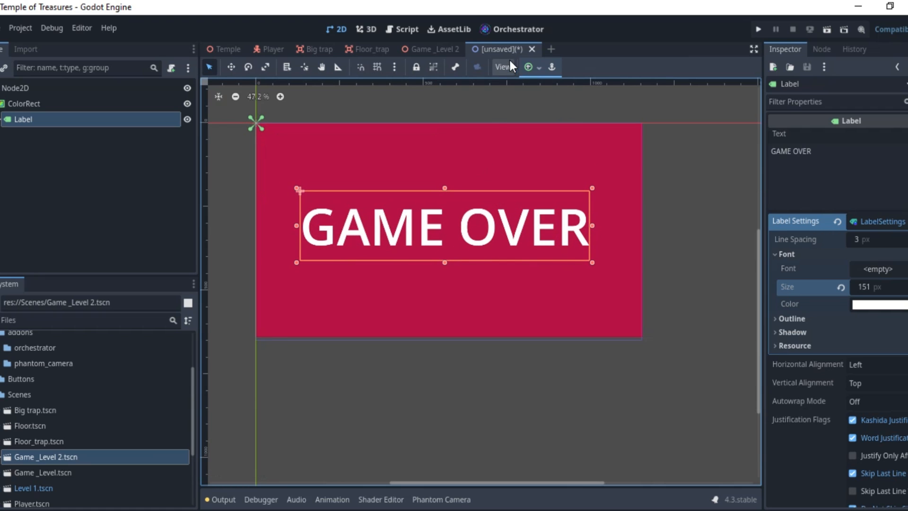
Step: Save the new scene as Game_over.tscn in the Scenes folder
{"action": "right_click", "coordinate": [496, 49]}
{"action": "left_click", "coordinate": [516, 84]}
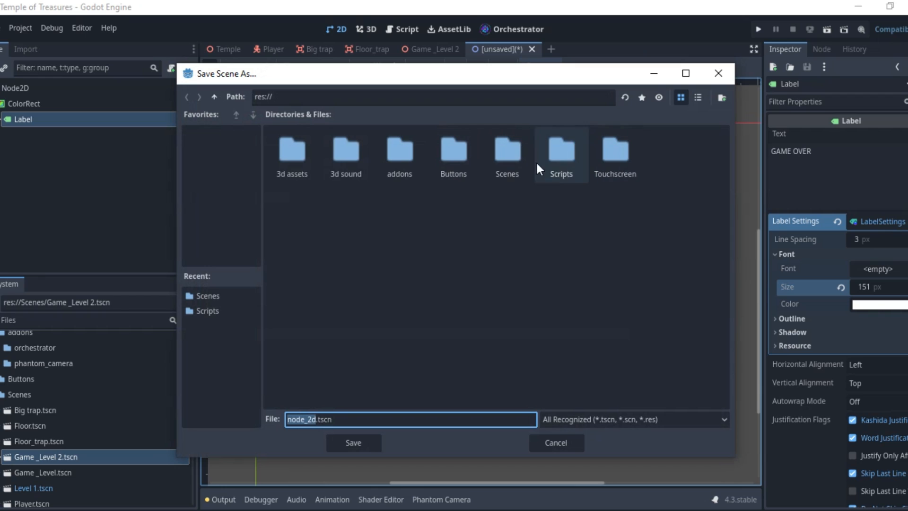
{"action": "left_click", "coordinate": [386, 154]}
{"action": "double_click", "coordinate": [500, 166]}
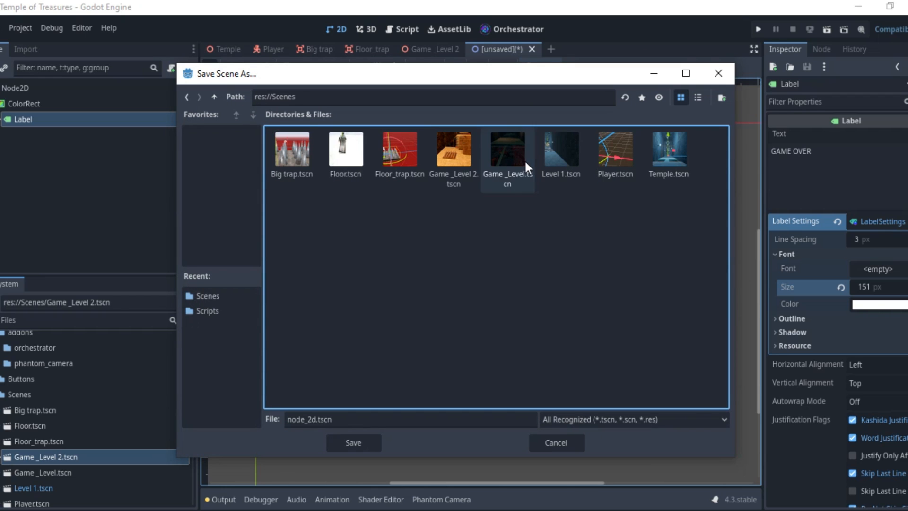
{"action": "left_click", "coordinate": [375, 420]}
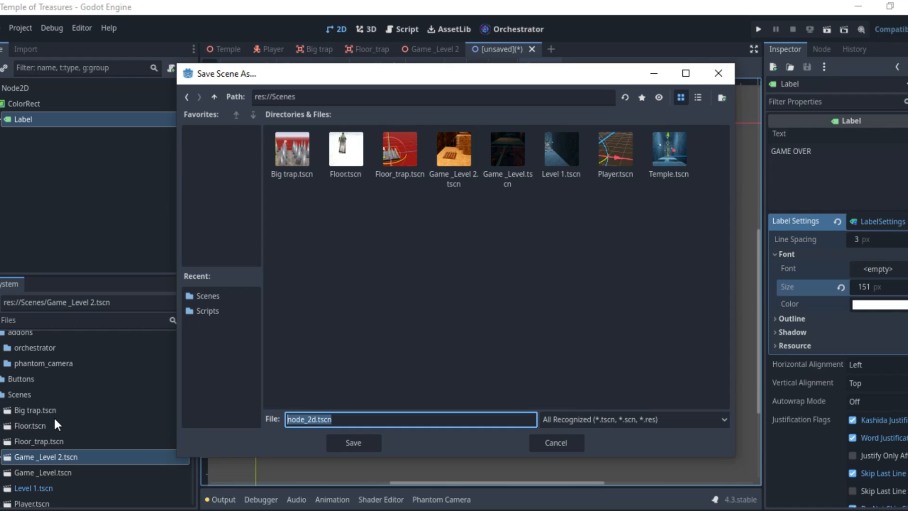
{"action": "type", "text": "gAM"}
{"action": "left_click", "coordinate": [348, 443]}
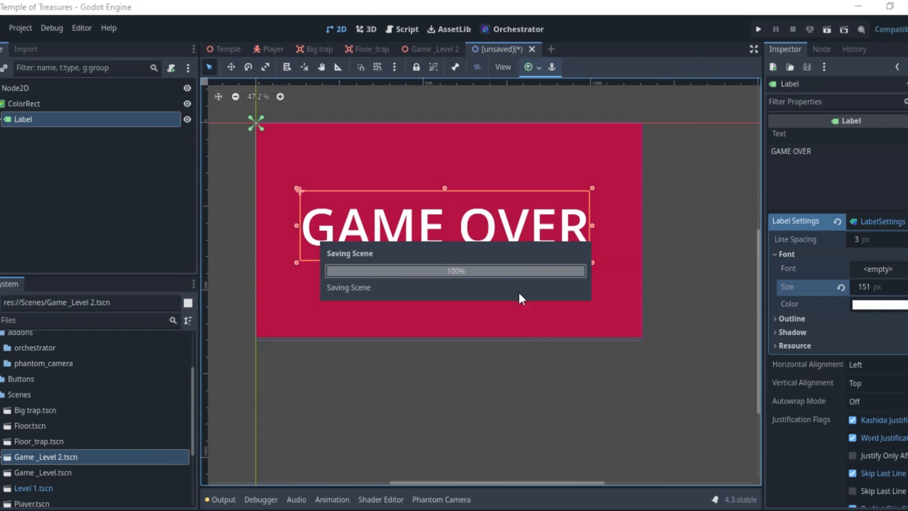
Step: Darken the ColorRect's background color to hex 880b32
{"action": "left_click", "coordinate": [436, 158]}
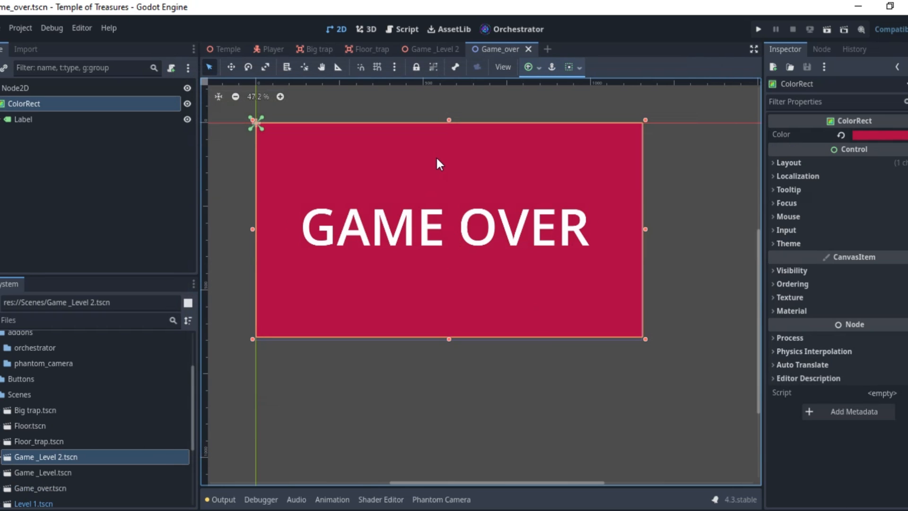
{"action": "left_click", "coordinate": [898, 135]}
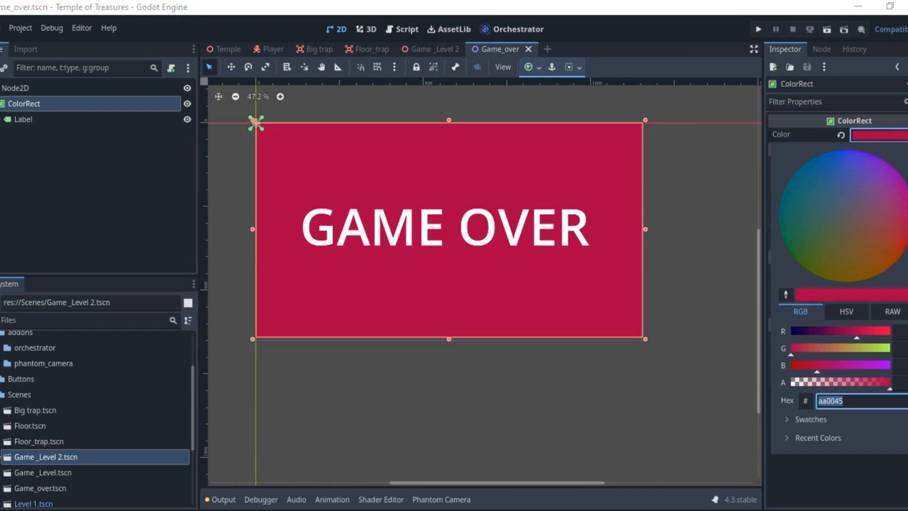
{"action": "type", "text": "a41446"}
{"action": "key", "text": "Return"}
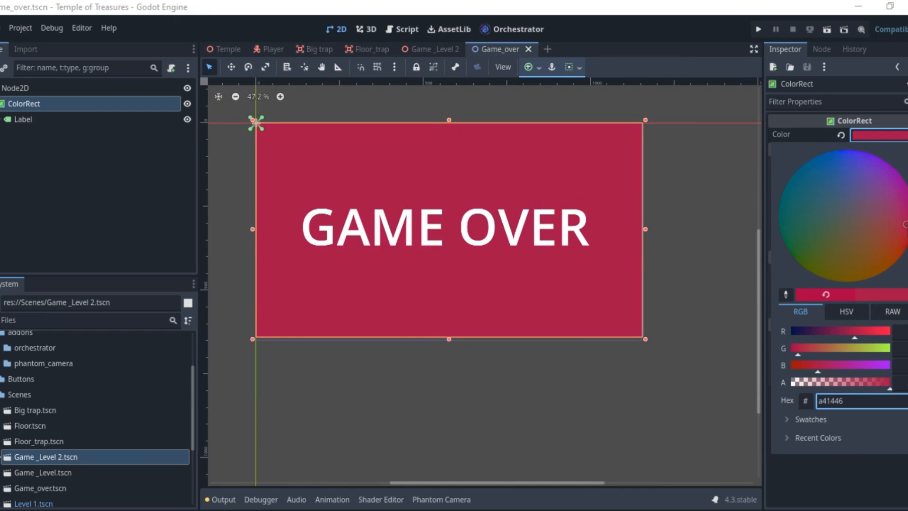
{"action": "left_click_drag", "start_coordinate": [907, 234], "coordinate": [907, 243]}
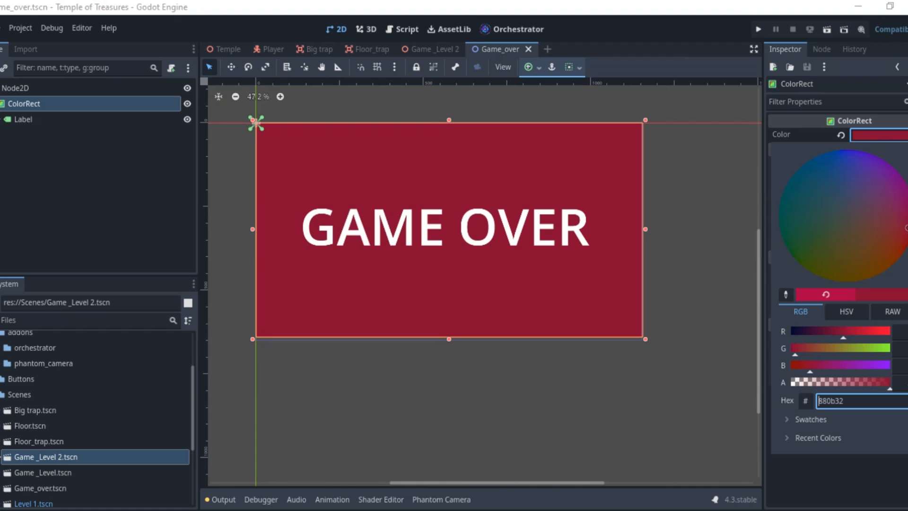
Step: Switch to the Game_Level 2 scene and start attaching a script to its Temple root node
{"action": "left_click", "coordinate": [419, 50]}
{"action": "left_click", "coordinate": [423, 49]}
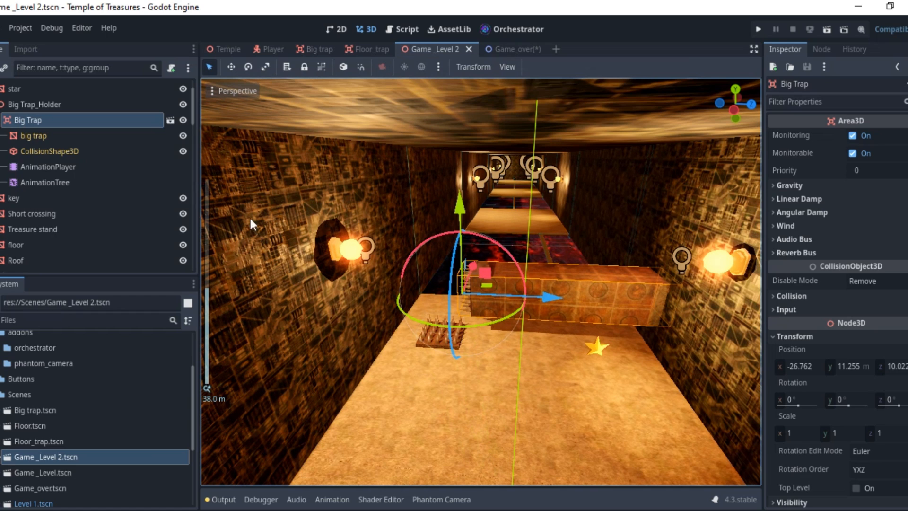
{"action": "scroll", "coordinate": [113, 110], "scroll_direction": "up", "scroll_amount": 2}
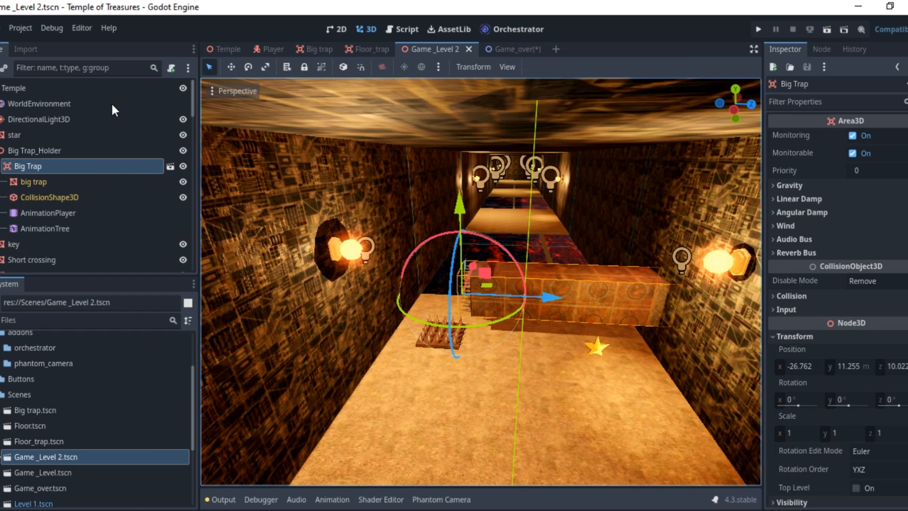
{"action": "left_click", "coordinate": [35, 88]}
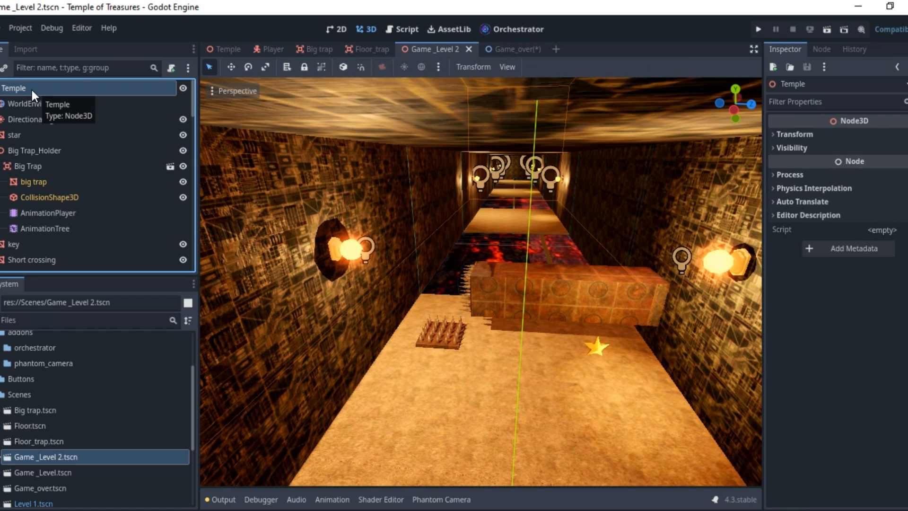
{"action": "right_click", "coordinate": [50, 88]}
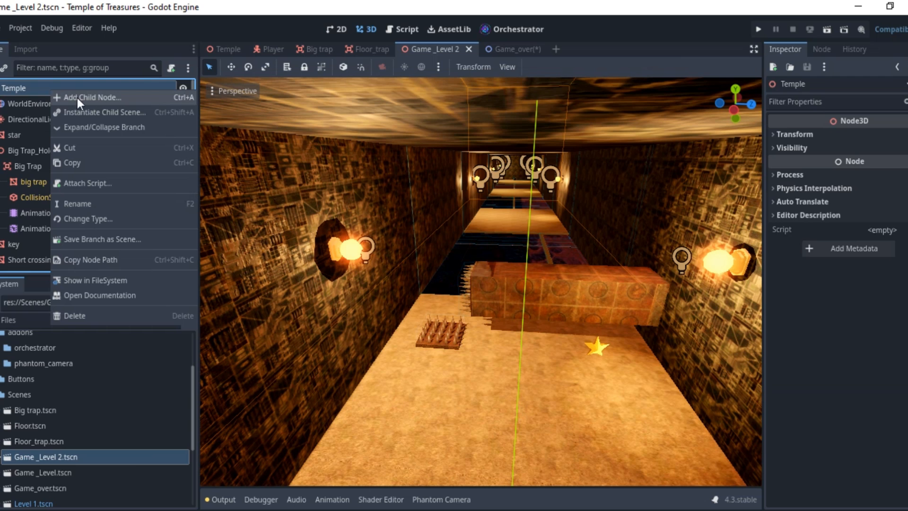
{"action": "left_click", "coordinate": [106, 182]}
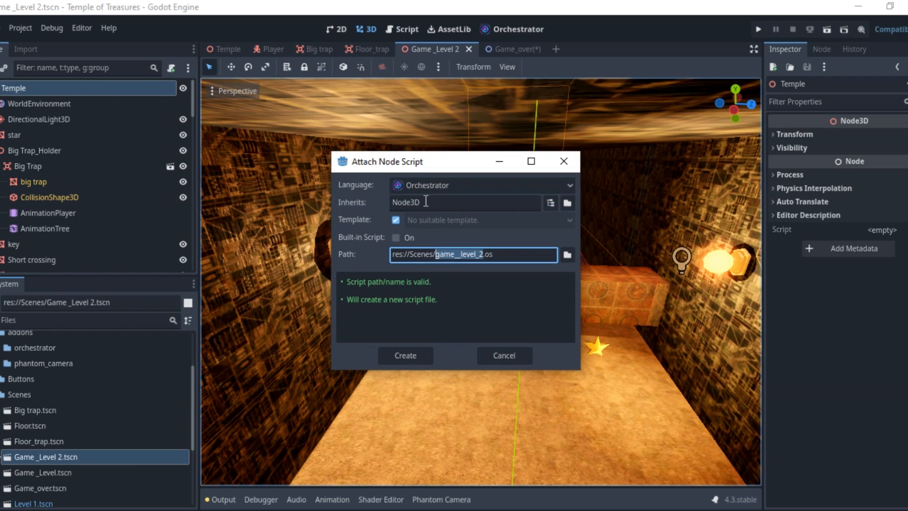
Step: Create the Temple node's Orchestrator script as main_script_1.os in the Scripts folder
{"action": "left_click_drag", "start_coordinate": [444, 163], "coordinate": [338, 147]}
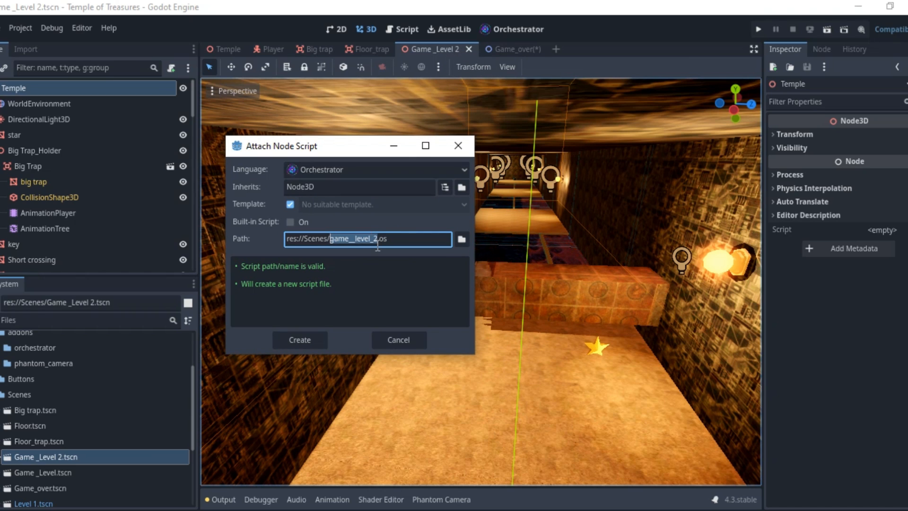
{"action": "left_click_drag", "start_coordinate": [377, 247], "coordinate": [330, 248]}
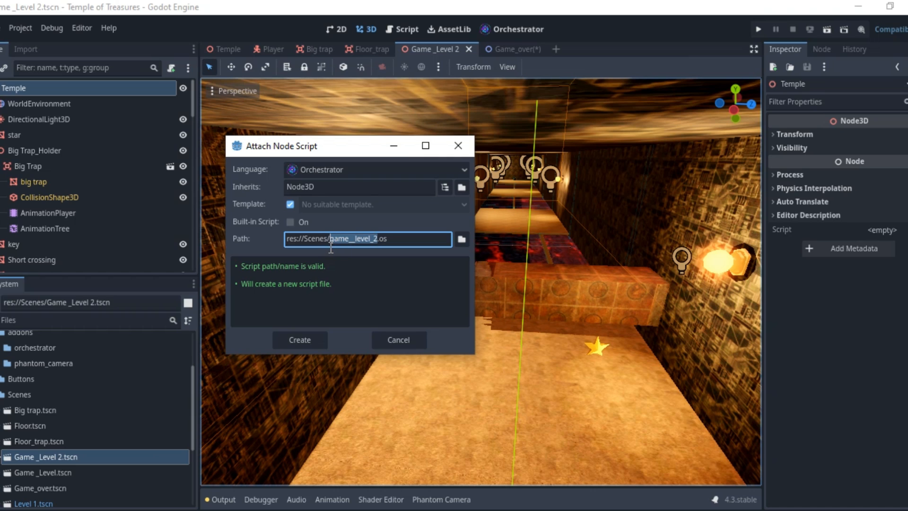
{"action": "type", "text": "main"}
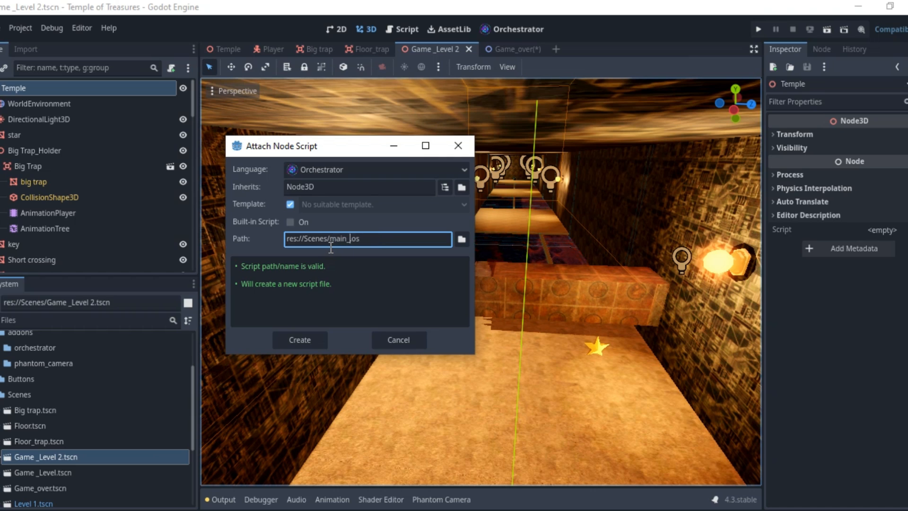
{"action": "type", "text": "_script"}
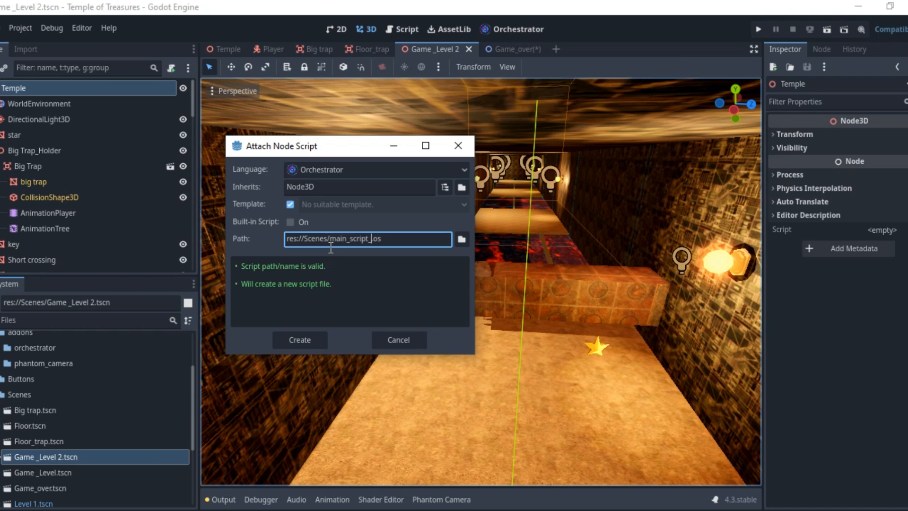
{"action": "type", "text": "_1"}
{"action": "left_click", "coordinate": [462, 239]}
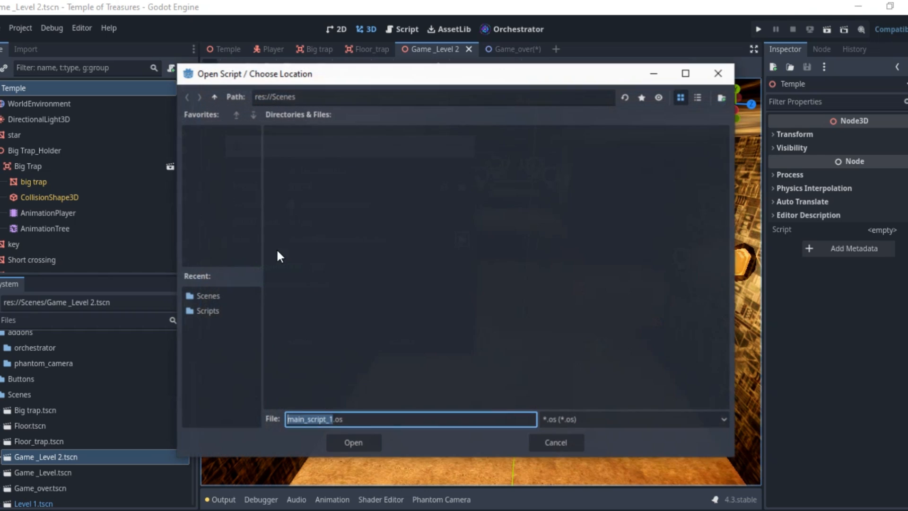
{"action": "left_click", "coordinate": [208, 308]}
{"action": "left_click", "coordinate": [345, 447]}
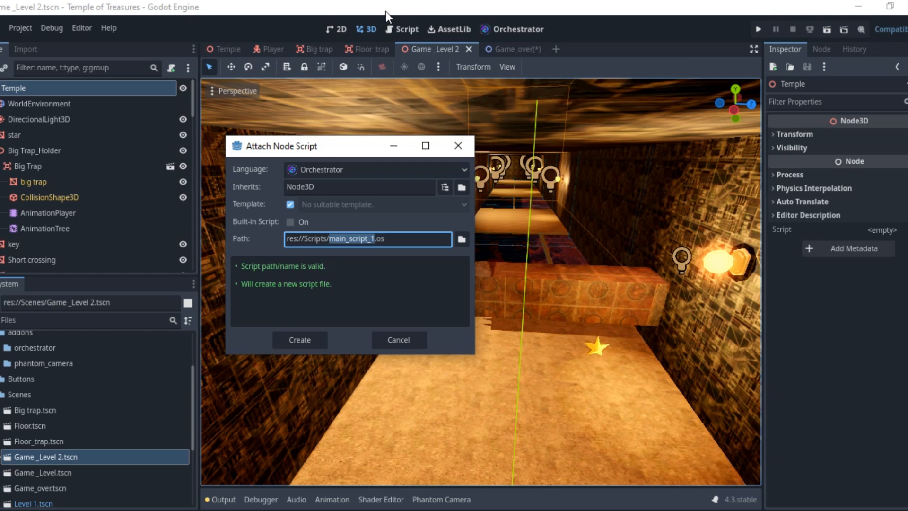
{"action": "left_click", "coordinate": [351, 169]}
{"action": "left_click", "coordinate": [351, 169]}
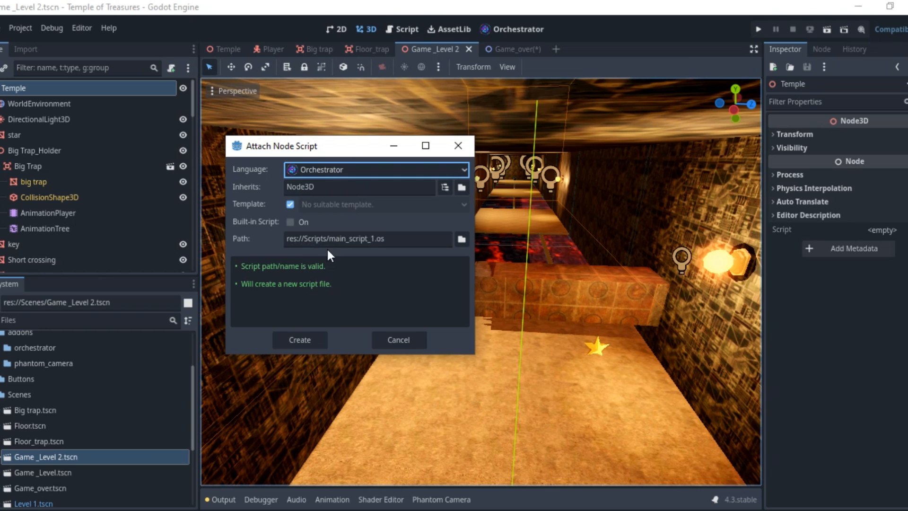
{"action": "left_click", "coordinate": [304, 339]}
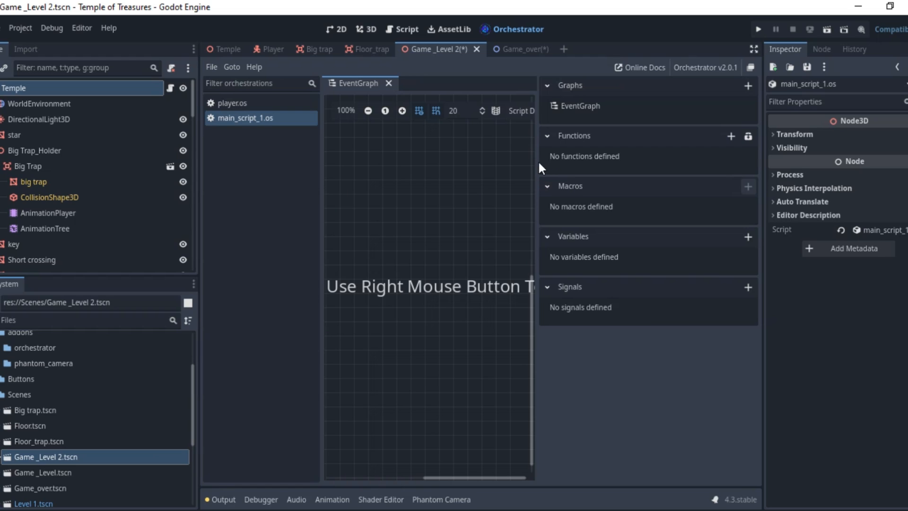
{"action": "scroll", "coordinate": [9, 221], "scroll_direction": "down", "scroll_amount": 3}
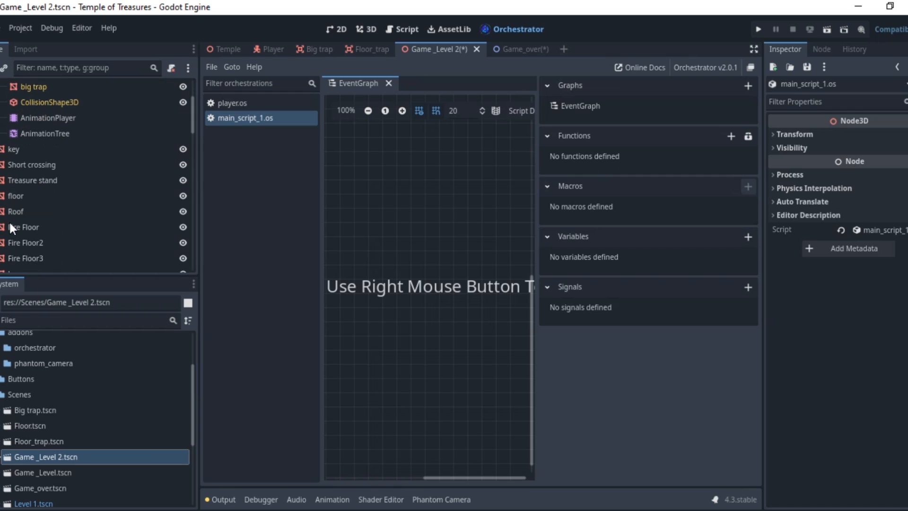
{"action": "scroll", "coordinate": [9, 221], "scroll_direction": "up", "scroll_amount": 3}
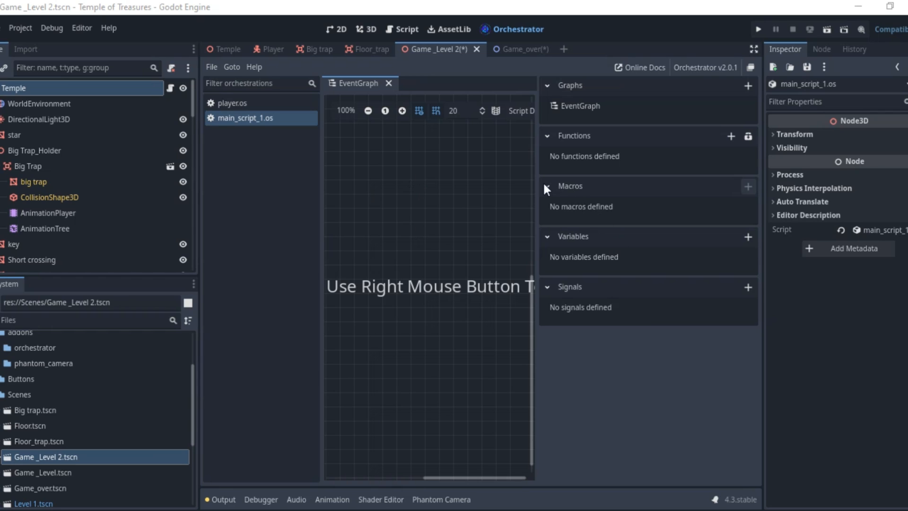
{"action": "left_click", "coordinate": [213, 66]}
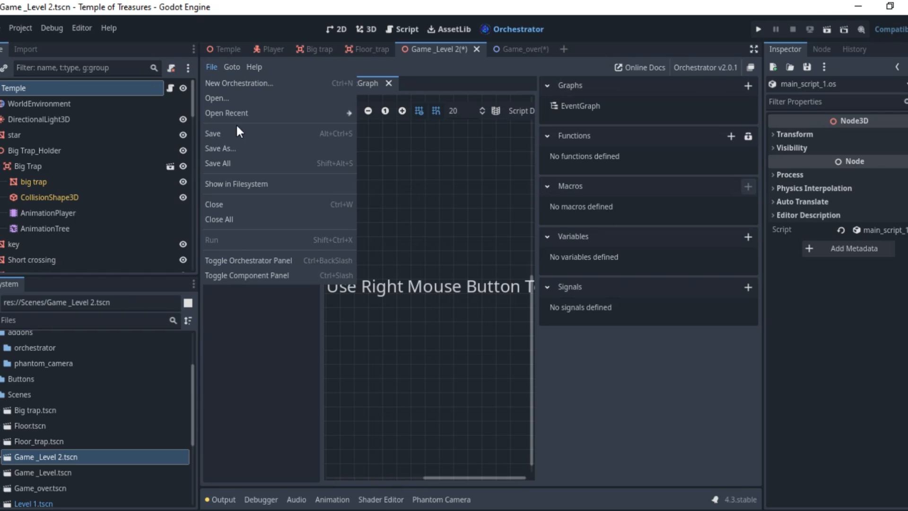
{"action": "left_click", "coordinate": [250, 183]}
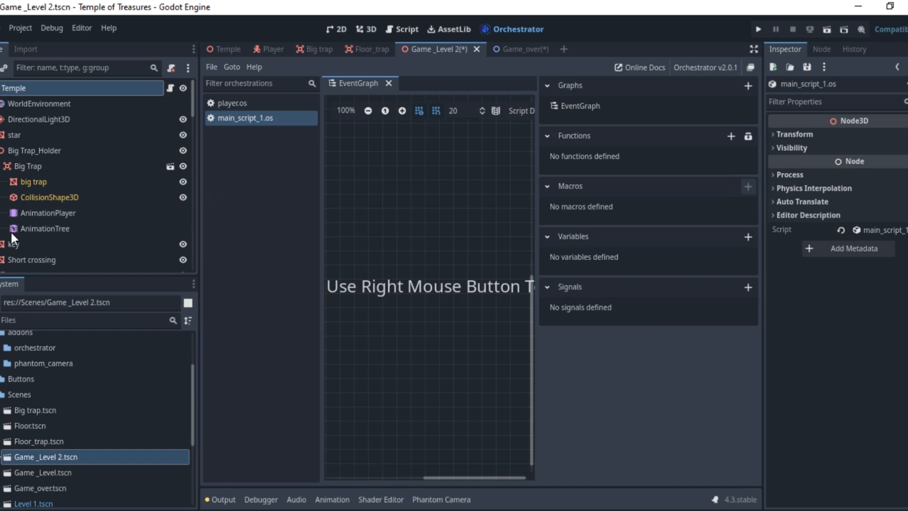
Step: Connect Big Trap's body_entered signal to the Temple node with the receiver method _on_big_trap_body_entered
{"action": "scroll", "coordinate": [15, 236], "scroll_direction": "down", "scroll_amount": 6}
{"action": "scroll", "coordinate": [17, 244], "scroll_direction": "up", "scroll_amount": 5}
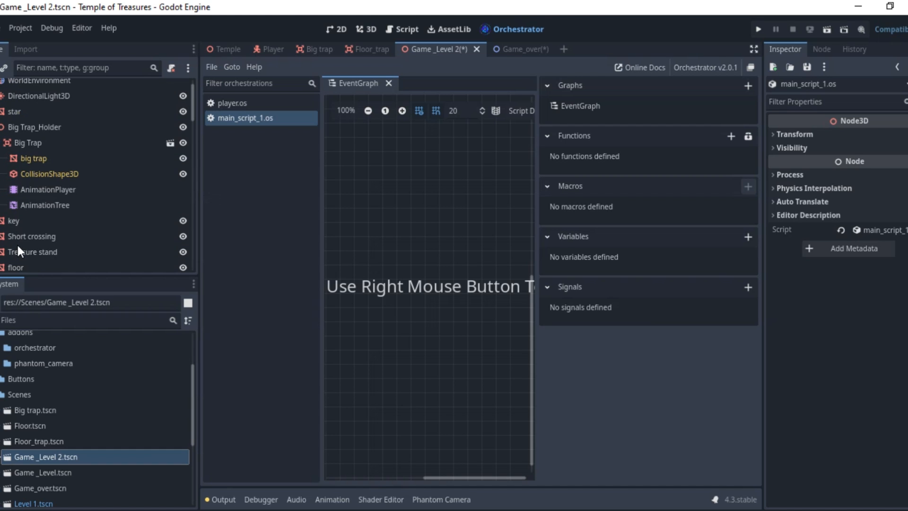
{"action": "left_click", "coordinate": [31, 141]}
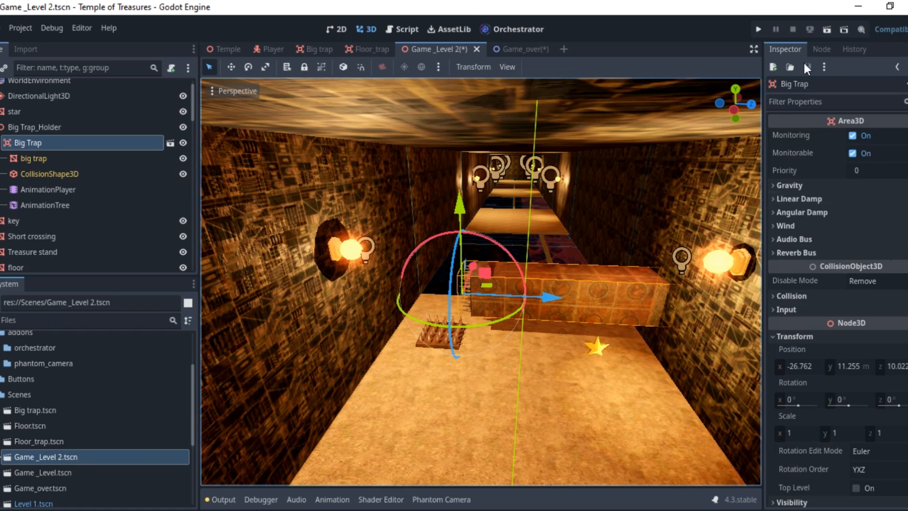
{"action": "left_click", "coordinate": [822, 48]}
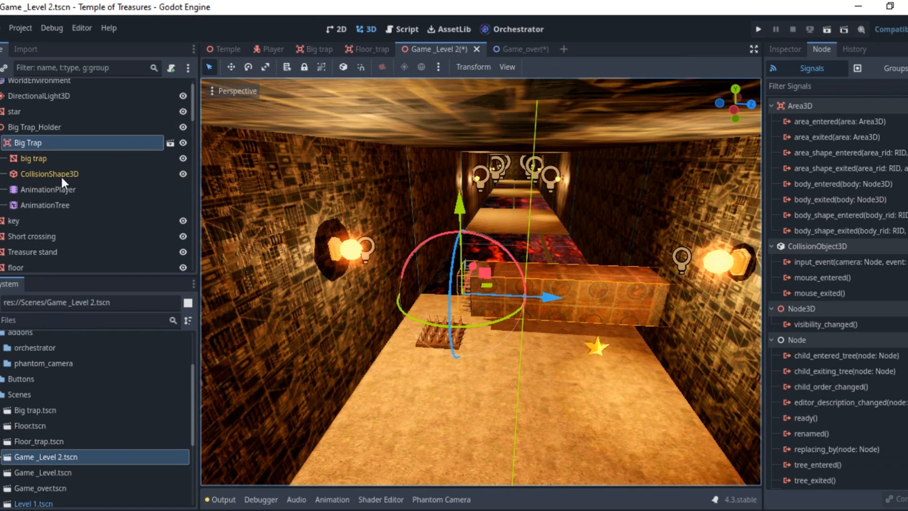
{"action": "left_click", "coordinate": [29, 159]}
{"action": "left_click", "coordinate": [30, 147]}
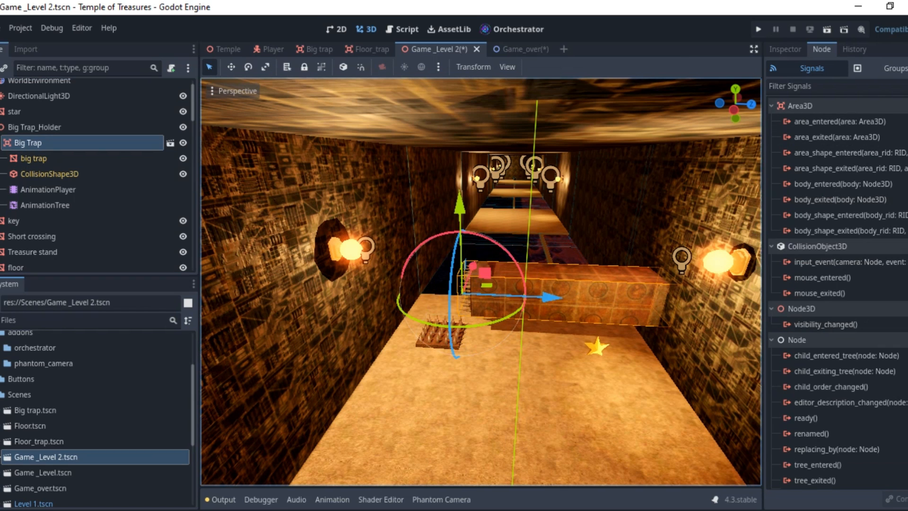
{"action": "left_click", "coordinate": [828, 183]}
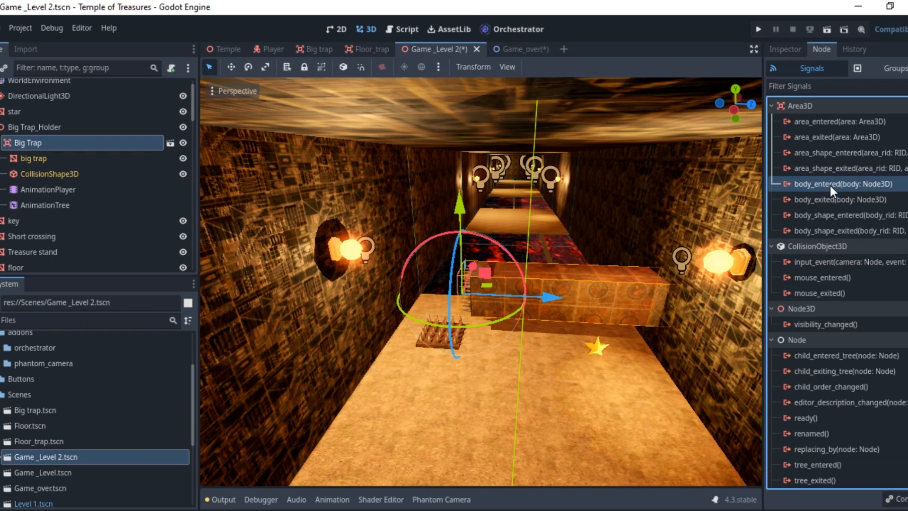
{"action": "left_click", "coordinate": [896, 498]}
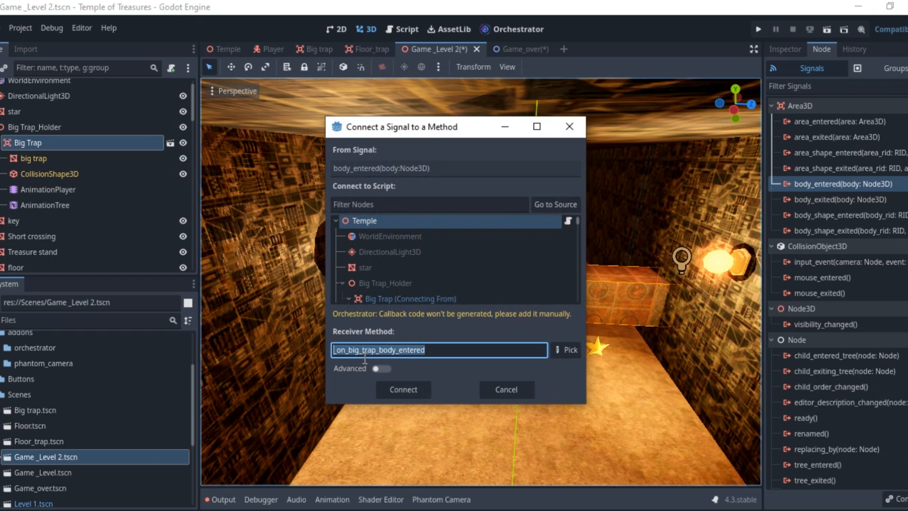
{"action": "left_click", "coordinate": [411, 388]}
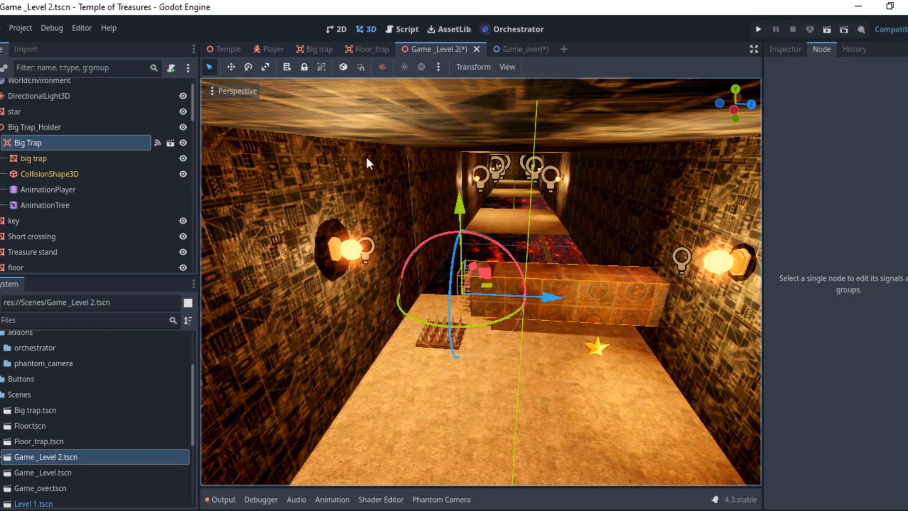
Step: Open Temple's script graph at the Big Trap body-entered event and hide the list of orchestrations
{"action": "left_click", "coordinate": [157, 142]}
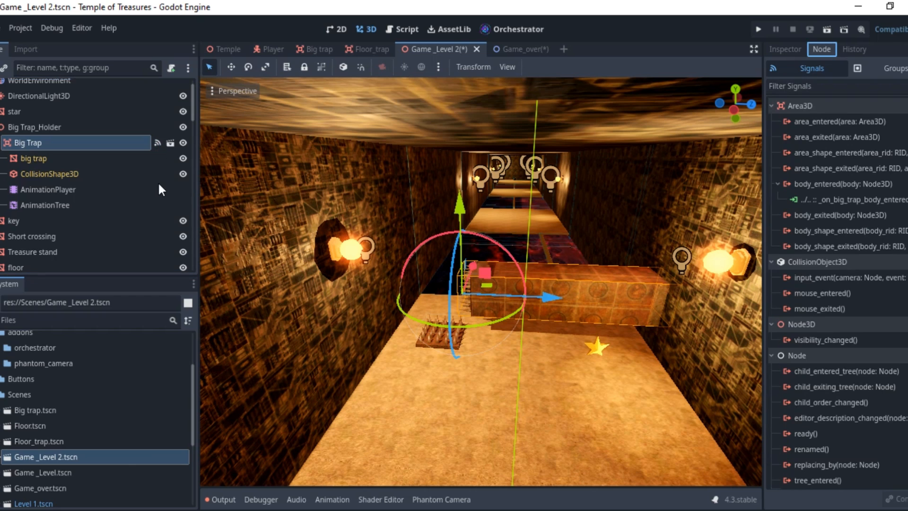
{"action": "scroll", "coordinate": [120, 129], "scroll_direction": "up", "scroll_amount": 1}
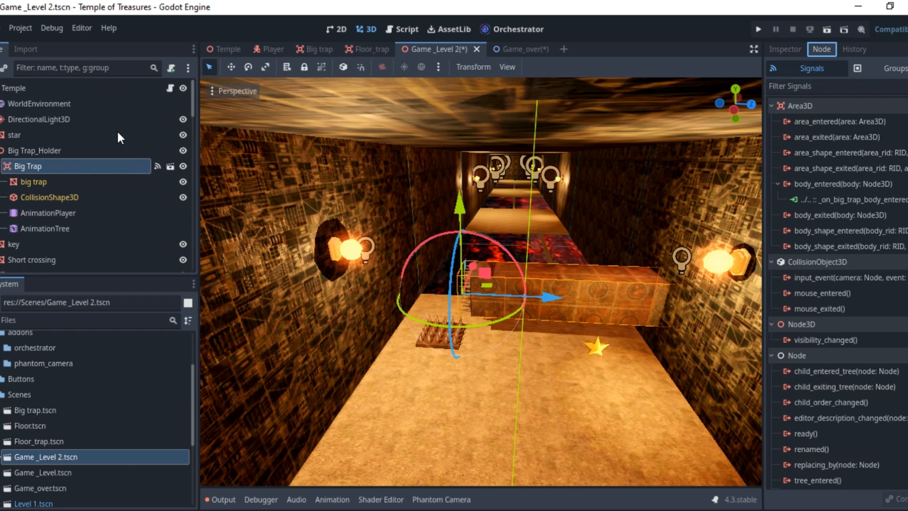
{"action": "left_click", "coordinate": [170, 88]}
{"action": "scroll", "coordinate": [448, 212], "scroll_direction": "down", "scroll_amount": 3}
{"action": "middle_click_drag", "start_coordinate": [448, 211], "coordinate": [426, 197]}
{"action": "scroll", "coordinate": [421, 206], "scroll_direction": "up", "scroll_amount": 4}
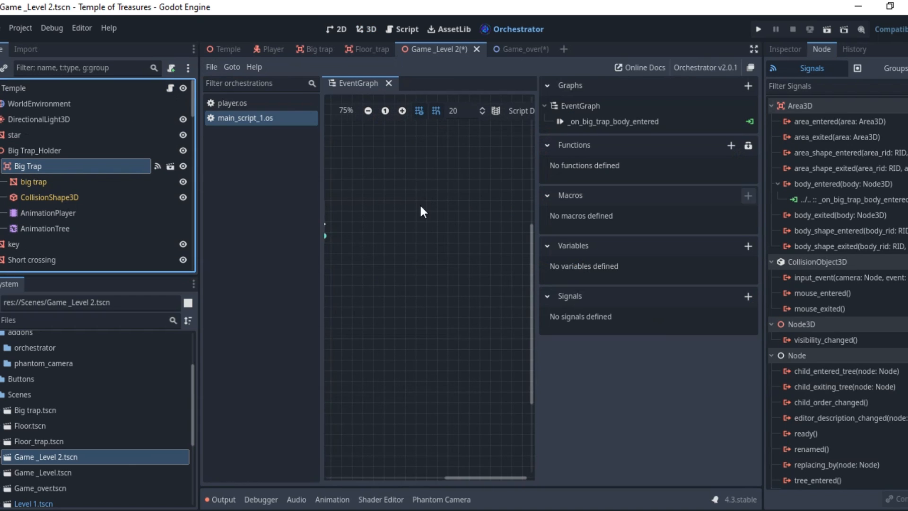
{"action": "middle_click_drag", "start_coordinate": [383, 226], "coordinate": [472, 256]}
{"action": "scroll", "coordinate": [455, 239], "scroll_direction": "up", "scroll_amount": 5}
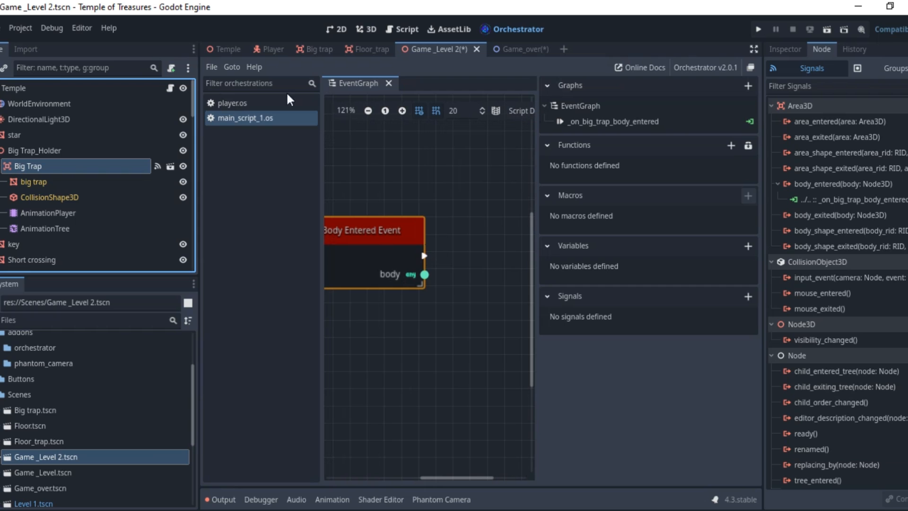
{"action": "left_click", "coordinate": [214, 67]}
{"action": "left_click", "coordinate": [245, 256]}
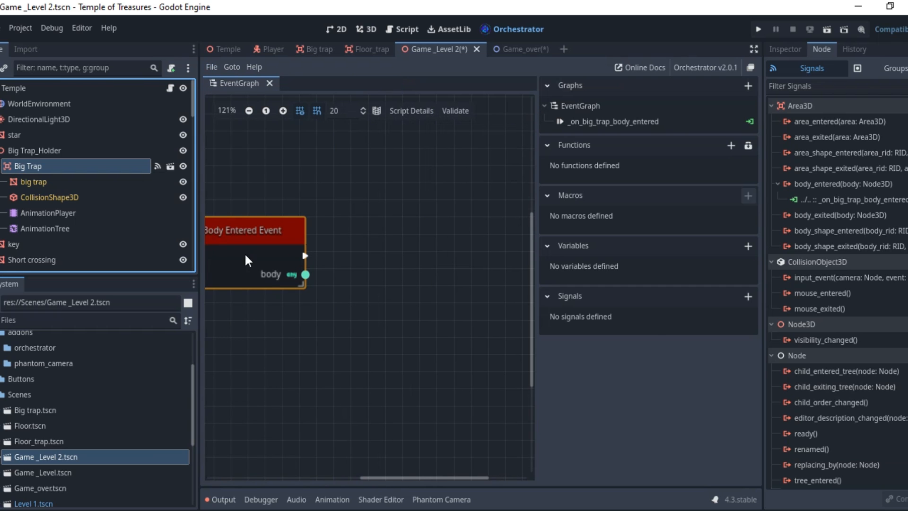
Step: Add a Call Is In Group node wired to the execution output of the On Big Trap Body Entered event
{"action": "scroll", "coordinate": [411, 228], "scroll_direction": "down", "scroll_amount": 2}
{"action": "middle_click_drag", "start_coordinate": [364, 222], "coordinate": [237, 220]}
{"action": "scroll", "coordinate": [401, 219], "scroll_direction": "up", "scroll_amount": 2}
{"action": "left_click", "coordinate": [457, 224]}
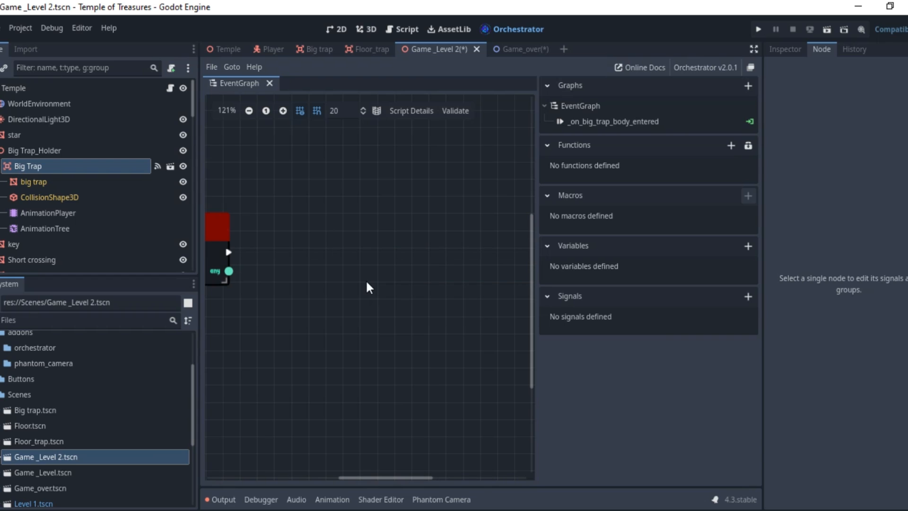
{"action": "middle_click_drag", "start_coordinate": [268, 277], "coordinate": [382, 272]}
{"action": "middle_click_drag", "start_coordinate": [277, 203], "coordinate": [340, 211]}
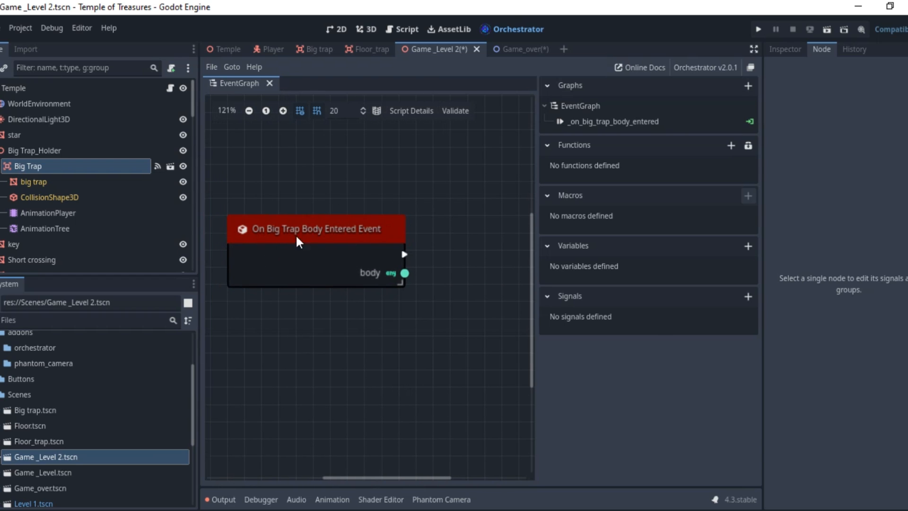
{"action": "middle_click_drag", "start_coordinate": [401, 235], "coordinate": [337, 235]}
{"action": "right_click", "coordinate": [355, 234]}
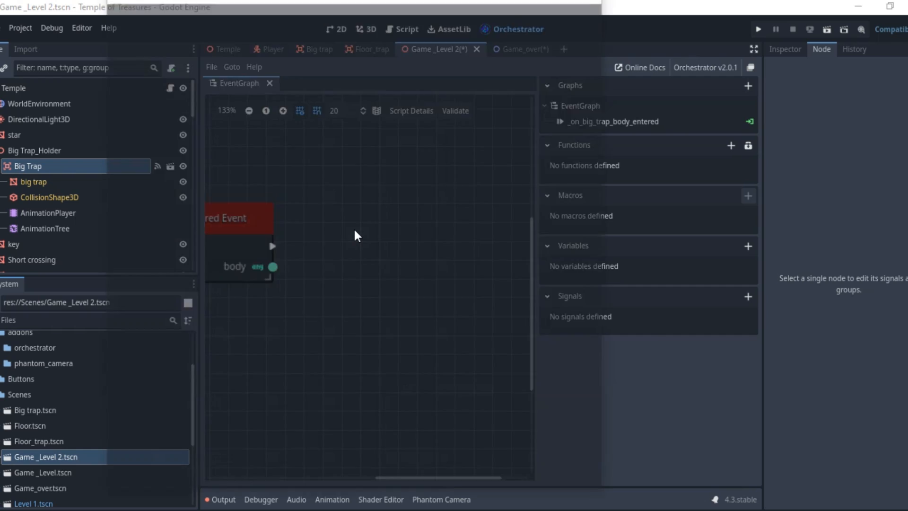
{"action": "type", "text": "is in gr"}
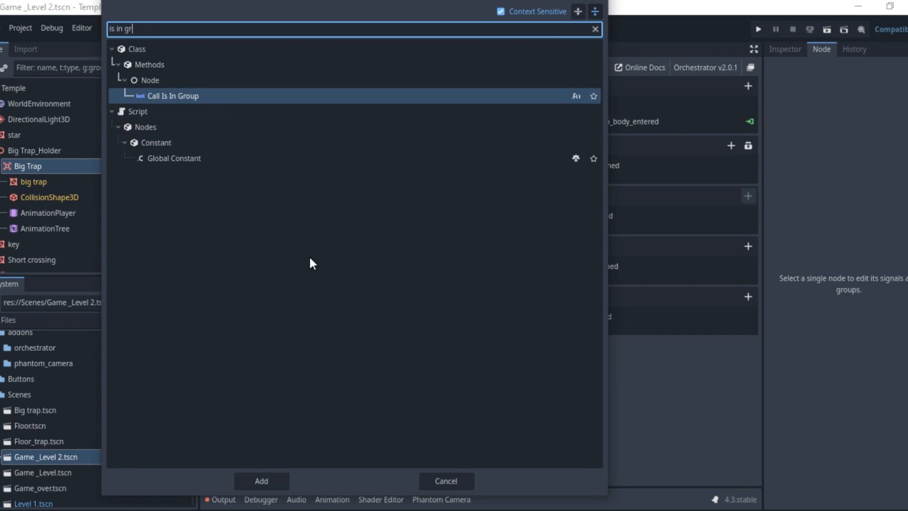
{"action": "left_click", "coordinate": [265, 481]}
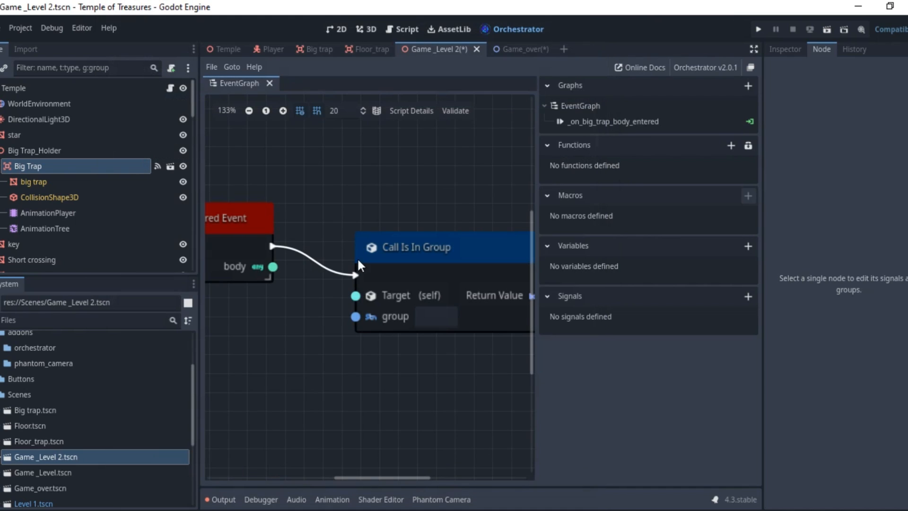
Step: Set the Call Is In Group node's group to player and align the node beside the body-entered event
{"action": "left_click", "coordinate": [421, 308]}
{"action": "type", "text": "player"}
{"action": "left_click_drag", "start_coordinate": [387, 268], "coordinate": [374, 240]}
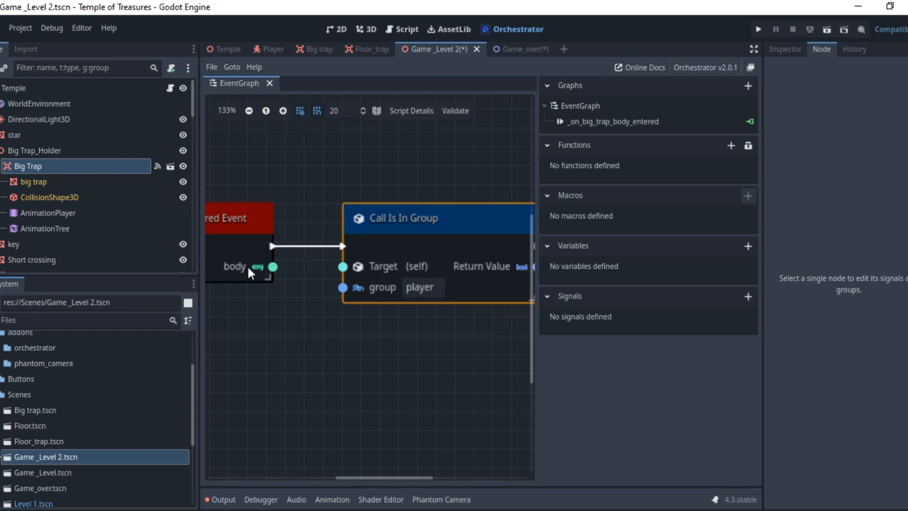
Step: Connect the body output of the Big Trap body-entered event to the Target input of the Call Is In Group node
{"action": "left_click_drag", "start_coordinate": [273, 267], "coordinate": [342, 266]}
{"action": "middle_click_drag", "start_coordinate": [393, 231], "coordinate": [347, 234]}
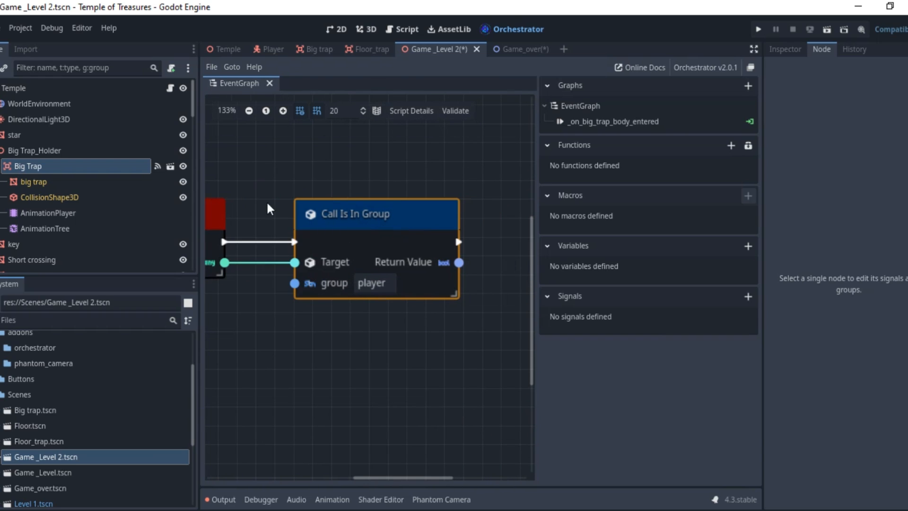
Step: Create a global group called player and assign the Arissa 3 node to it
{"action": "scroll", "coordinate": [76, 175], "scroll_direction": "down", "scroll_amount": 10}
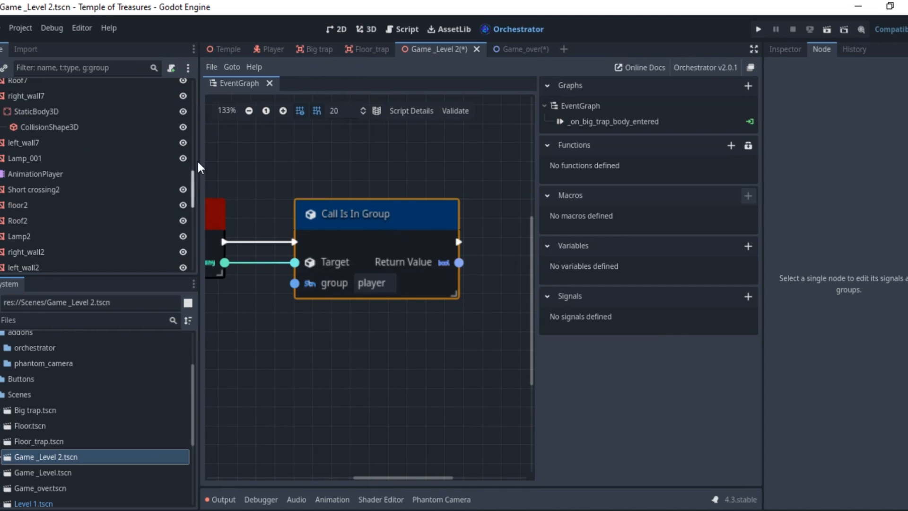
{"action": "left_click_drag", "start_coordinate": [194, 195], "coordinate": [196, 262]}
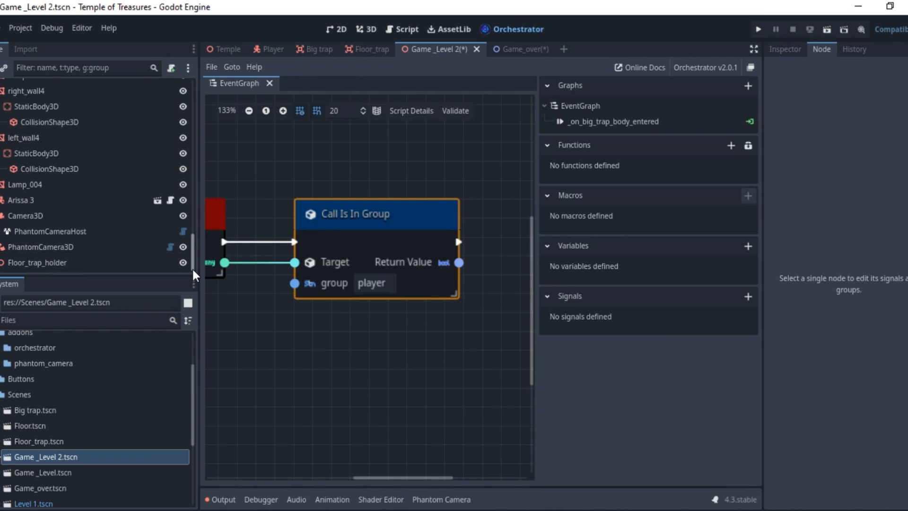
{"action": "scroll", "coordinate": [35, 146], "scroll_direction": "up", "scroll_amount": 4}
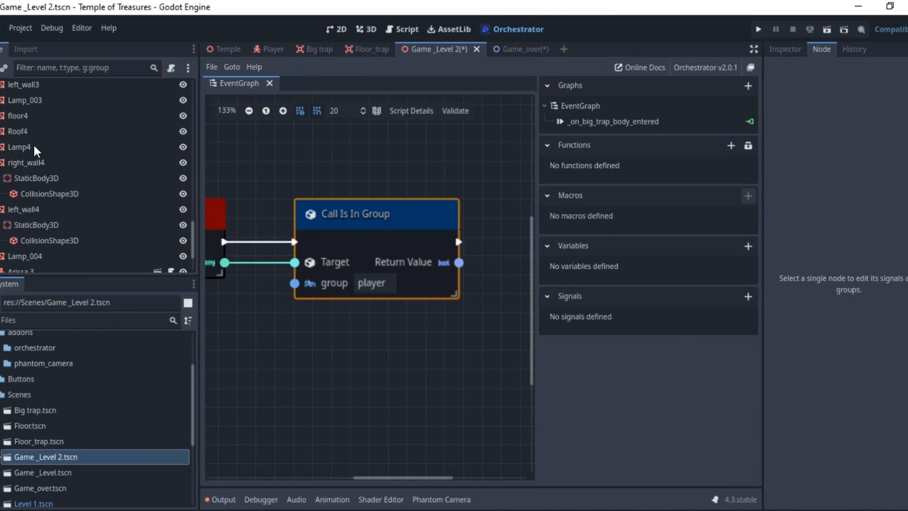
{"action": "scroll", "coordinate": [53, 197], "scroll_direction": "down", "scroll_amount": 4}
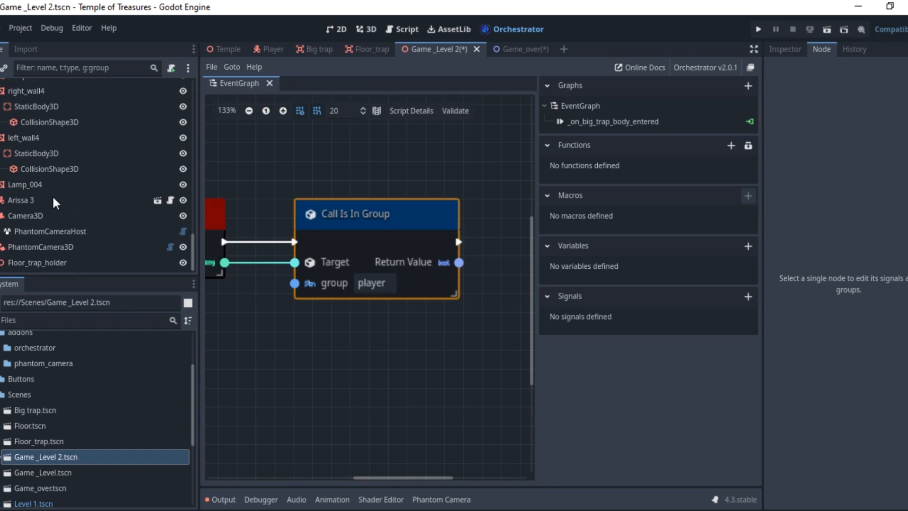
{"action": "left_click", "coordinate": [30, 200]}
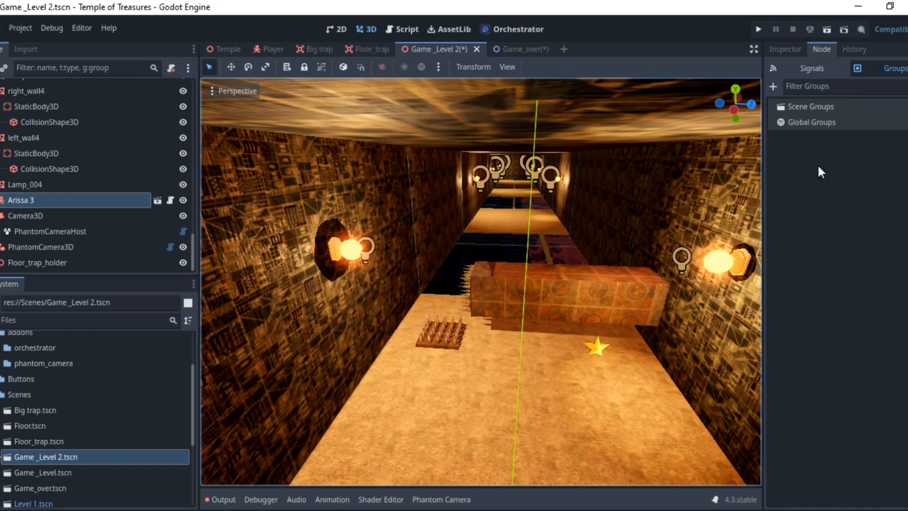
{"action": "left_click", "coordinate": [773, 87]}
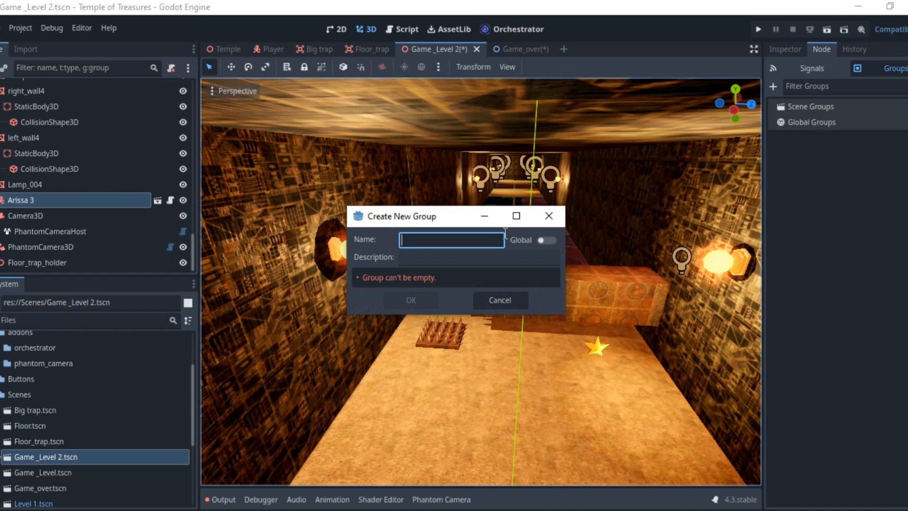
{"action": "type", "text": "player"}
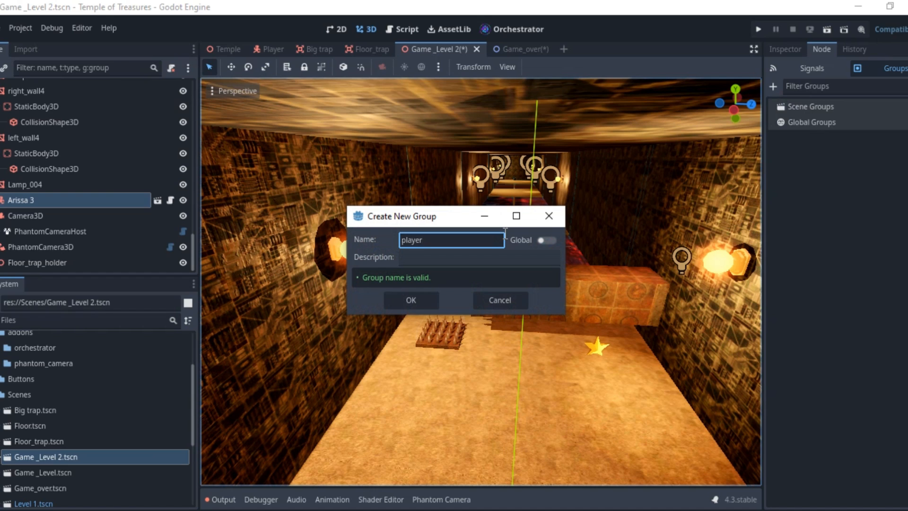
{"action": "left_click", "coordinate": [546, 240]}
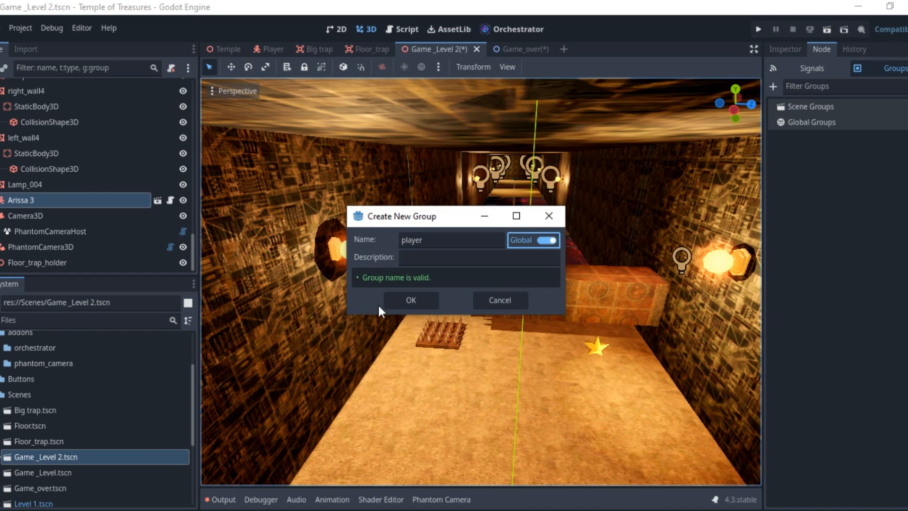
{"action": "left_click", "coordinate": [423, 260]}
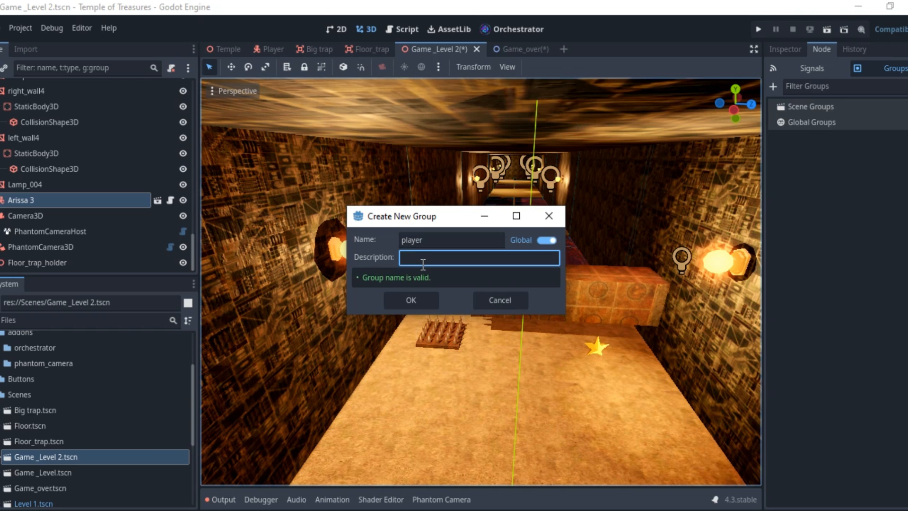
{"action": "left_click", "coordinate": [412, 304]}
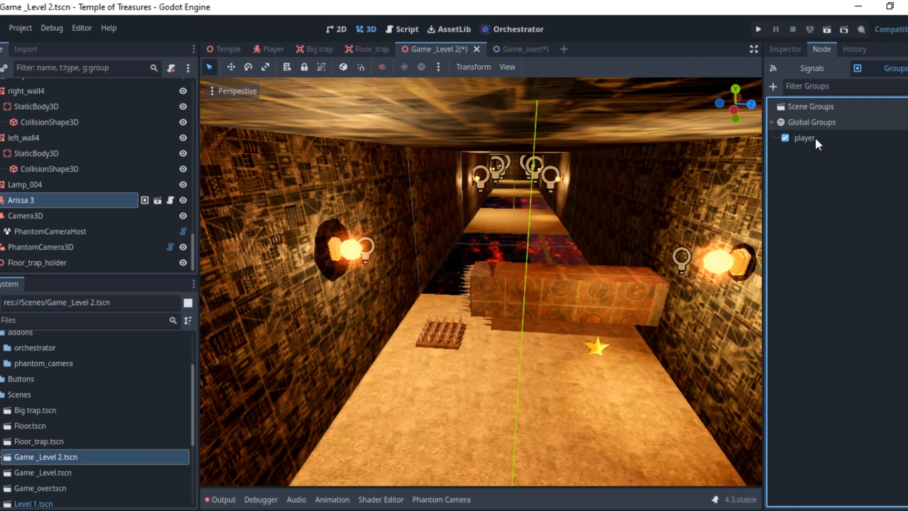
{"action": "left_click", "coordinate": [815, 137]}
{"action": "left_click", "coordinate": [806, 139]}
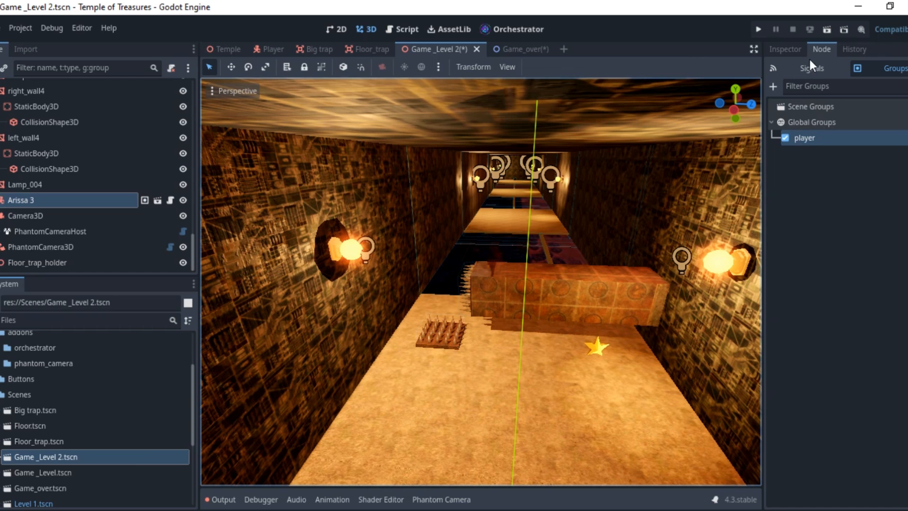
Step: Return to the Orchestrator graph and move the Call Is In Group node slightly farther from the body-entered event
{"action": "left_click", "coordinate": [497, 30]}
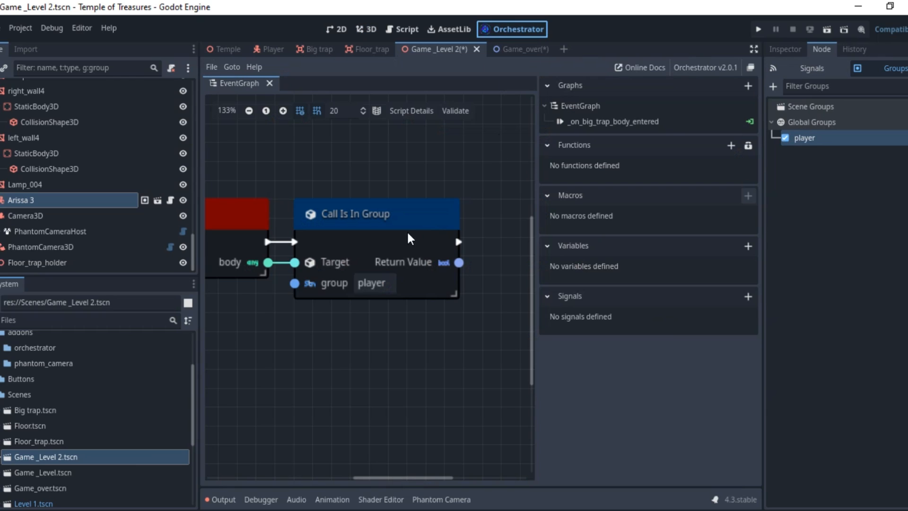
{"action": "left_click_drag", "start_coordinate": [386, 260], "coordinate": [405, 244]}
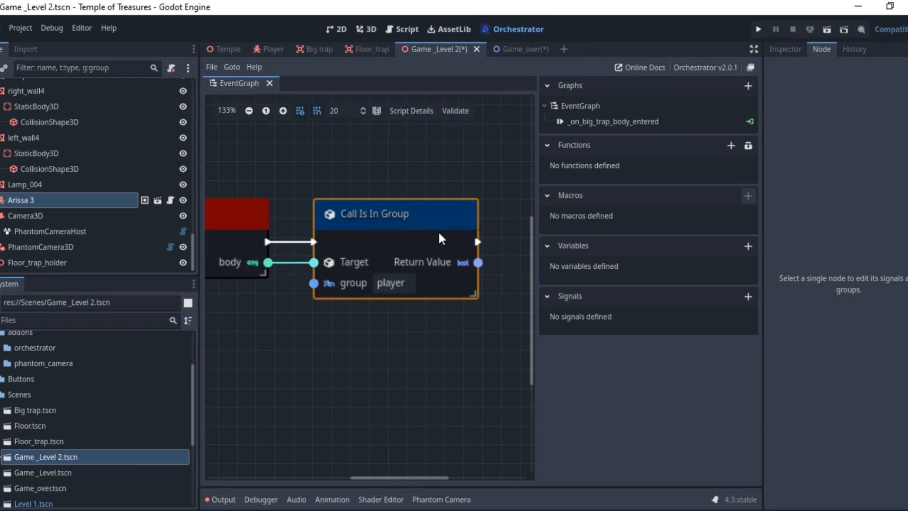
{"action": "middle_click_drag", "start_coordinate": [439, 233], "coordinate": [359, 237]}
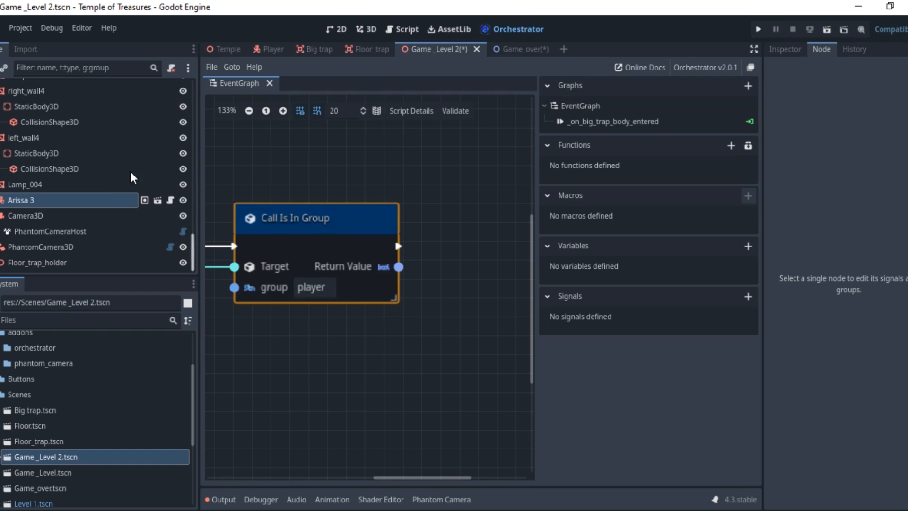
Step: Compare the name of Arissa 3's player group with the group entered on the Call Is In Group node
{"action": "left_click", "coordinate": [122, 200]}
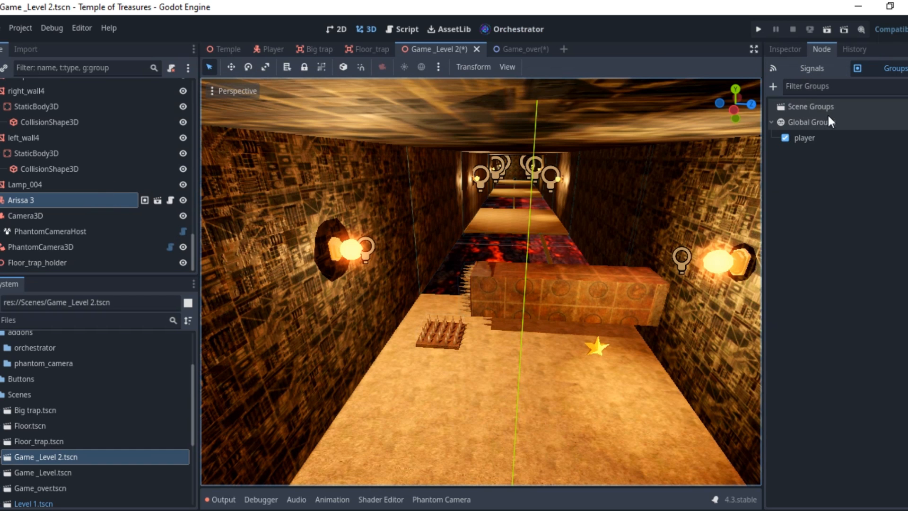
{"action": "left_click", "coordinate": [813, 138]}
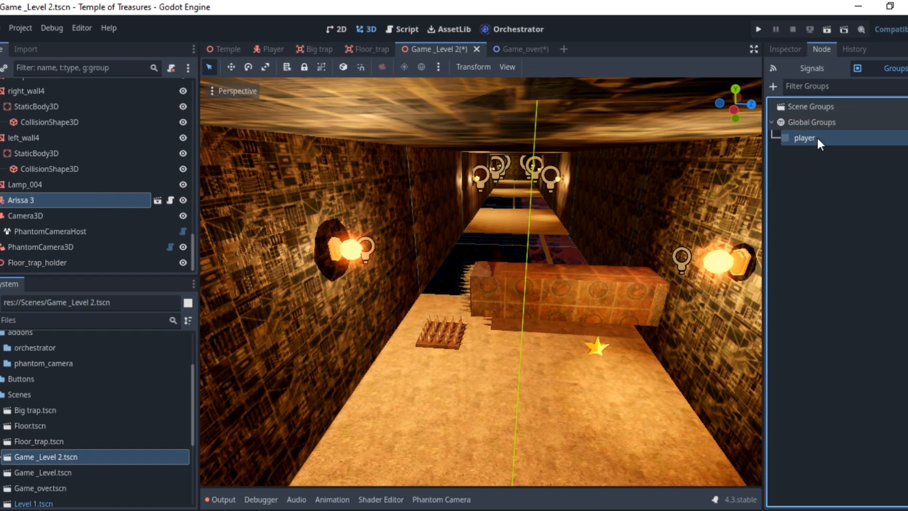
{"action": "right_click", "coordinate": [816, 138]}
{"action": "left_click", "coordinate": [827, 160]}
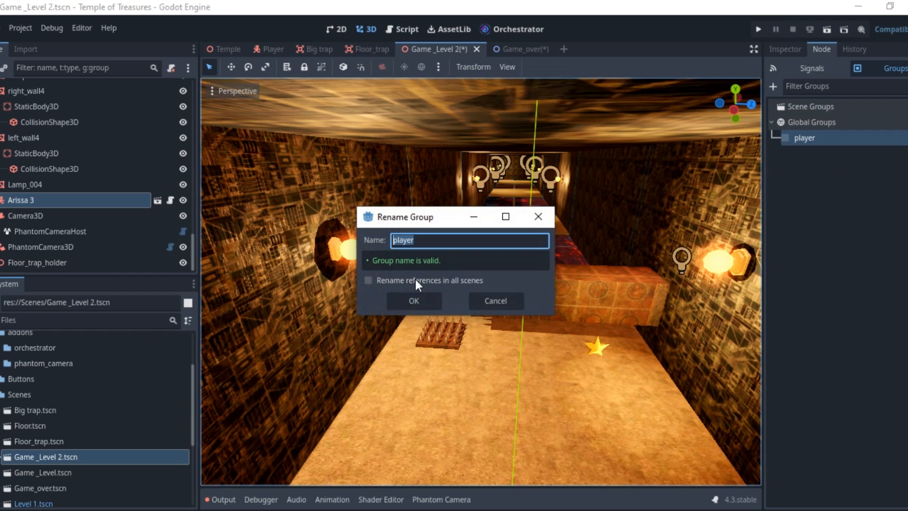
{"action": "left_click", "coordinate": [425, 300]}
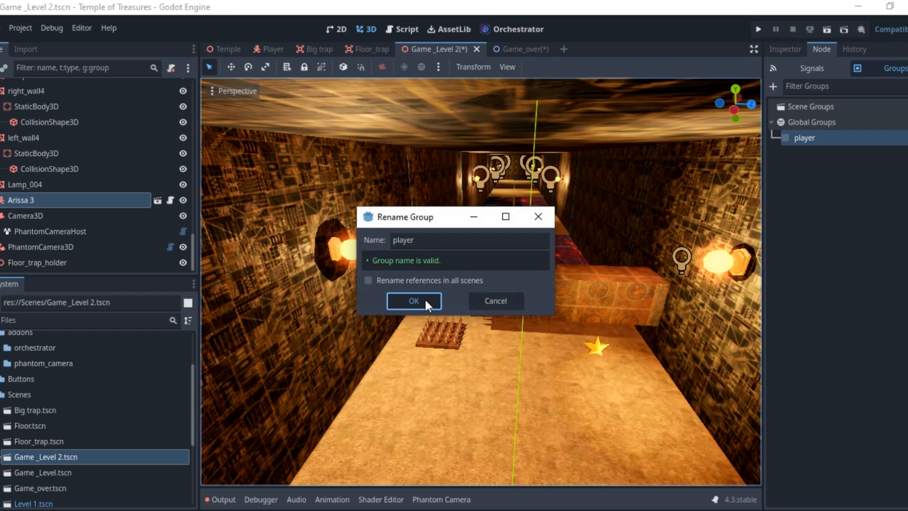
{"action": "left_click", "coordinate": [425, 300]}
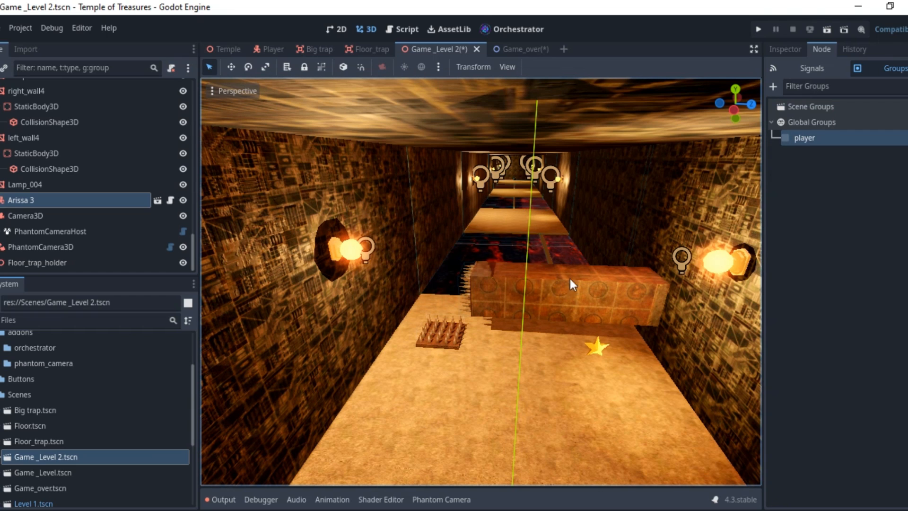
{"action": "left_click", "coordinate": [786, 137]}
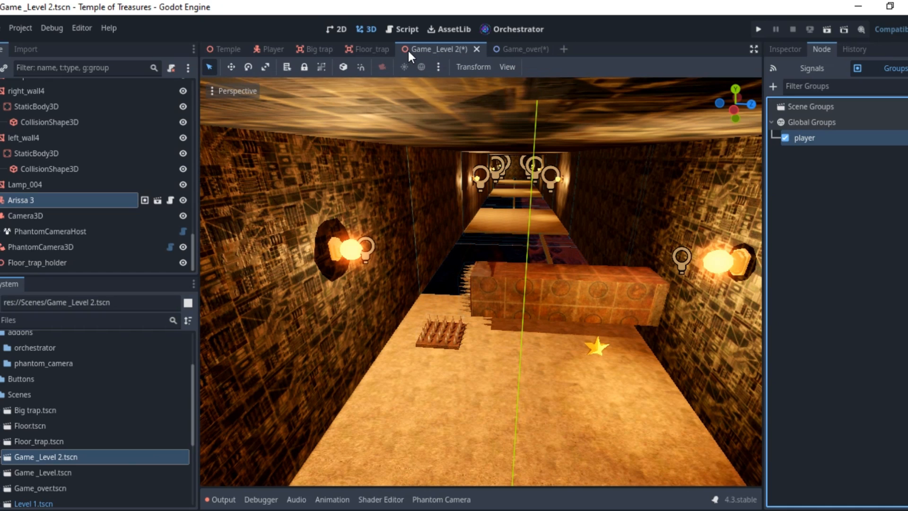
{"action": "left_click", "coordinate": [512, 28]}
{"action": "double_click", "coordinate": [331, 289]}
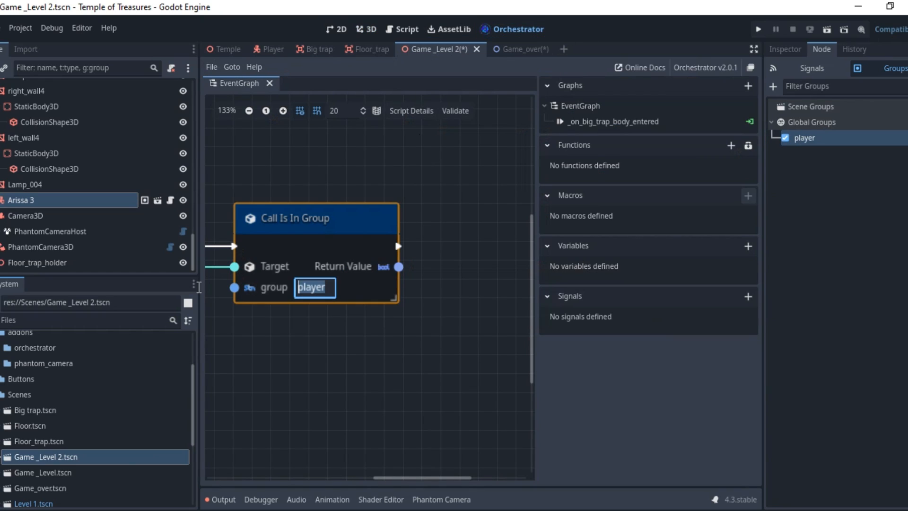
Step: Add a Branch node after Call Is In Group, wiring the execution flow and the Return Value into its Condition
{"action": "scroll", "coordinate": [411, 235], "scroll_direction": "down", "scroll_amount": 2}
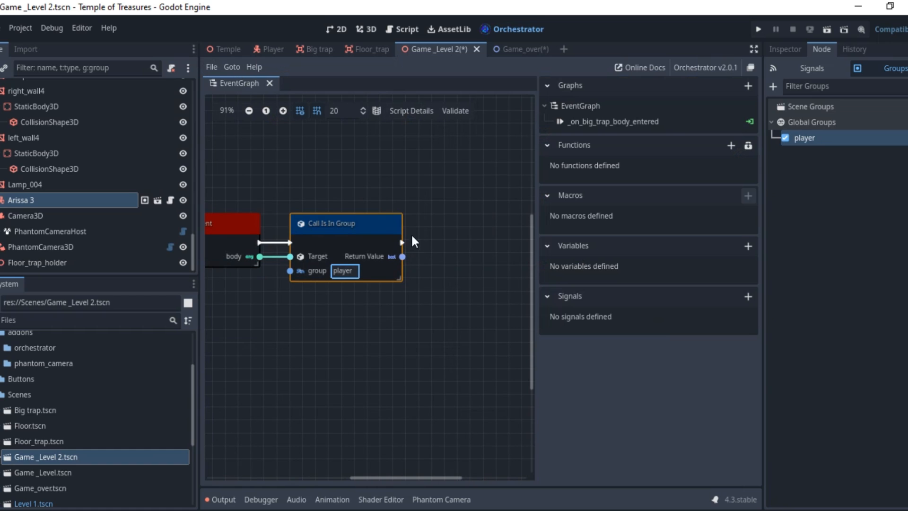
{"action": "left_click", "coordinate": [422, 238]}
{"action": "right_click", "coordinate": [431, 243]}
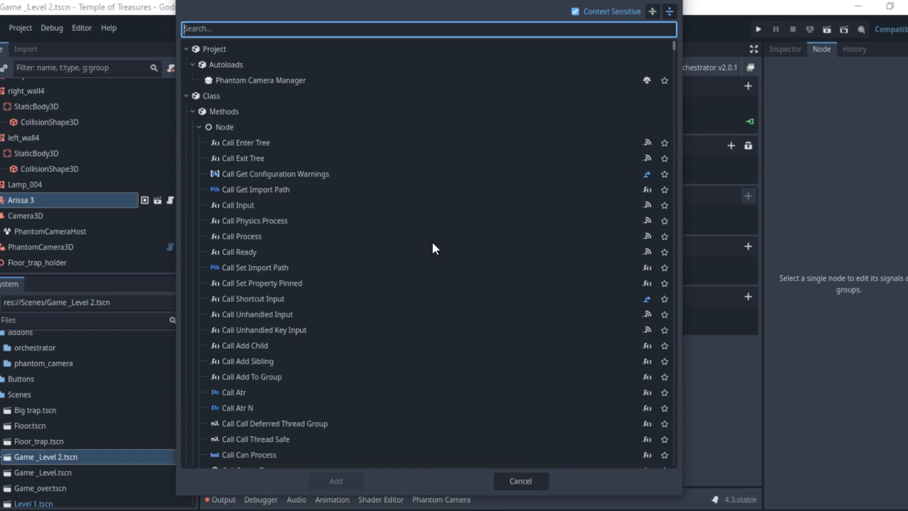
{"action": "type", "text": "branch"}
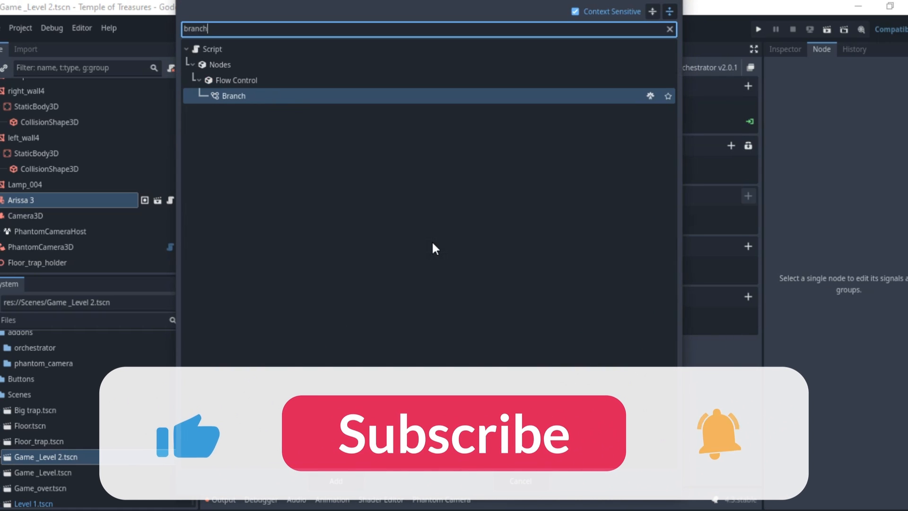
{"action": "key", "text": "Return"}
{"action": "left_click_drag", "start_coordinate": [402, 243], "coordinate": [455, 223]}
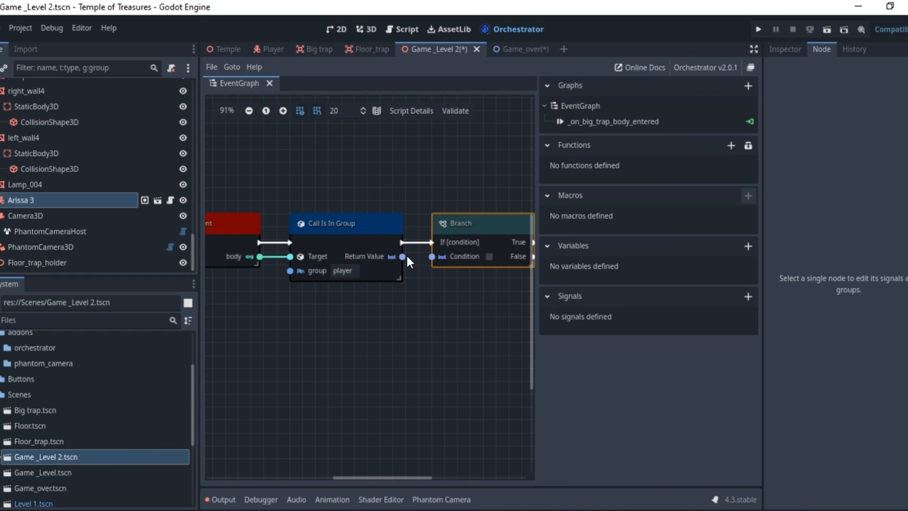
{"action": "left_click_drag", "start_coordinate": [403, 256], "coordinate": [432, 256]}
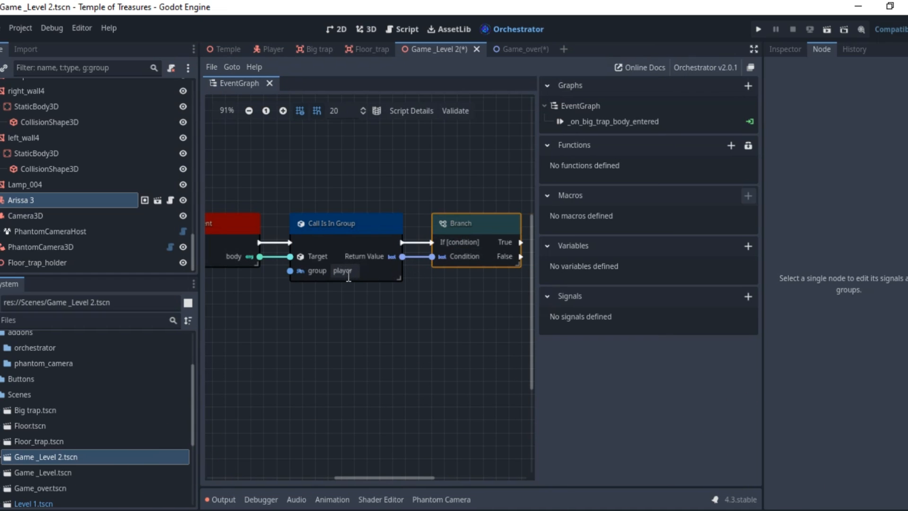
Step: Add a Get Scene Tree node to the graph below the Branch node
{"action": "scroll", "coordinate": [293, 282], "scroll_direction": "down", "scroll_amount": 2, "text": "ctrl"}
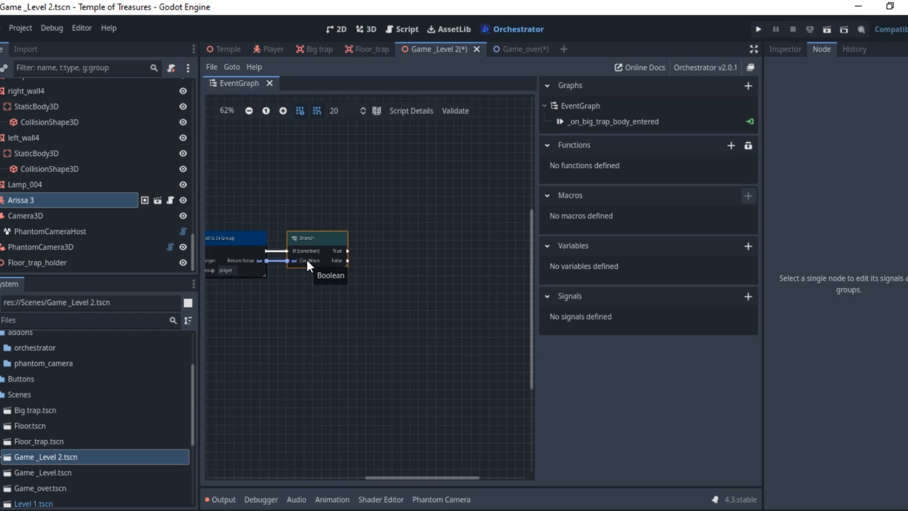
{"action": "scroll", "coordinate": [487, 286], "scroll_direction": "up", "scroll_amount": 1, "text": "ctrl"}
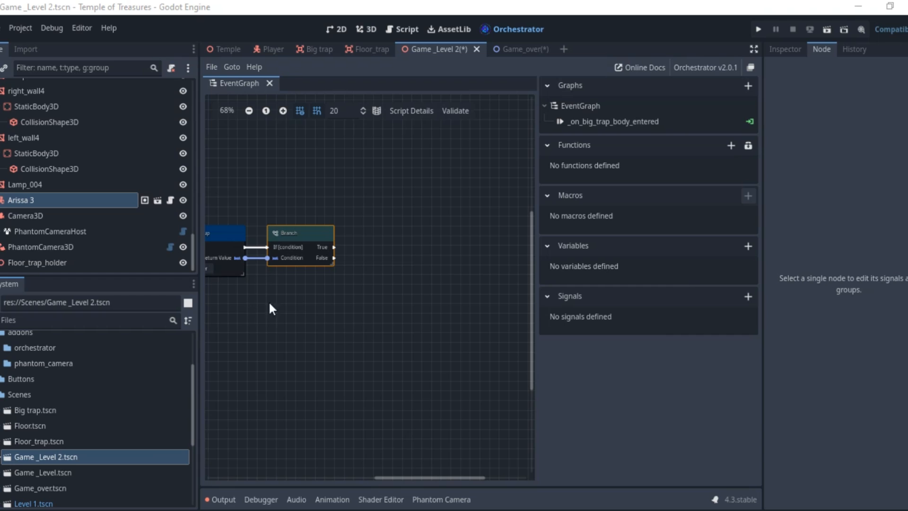
{"action": "right_click", "coordinate": [337, 308]}
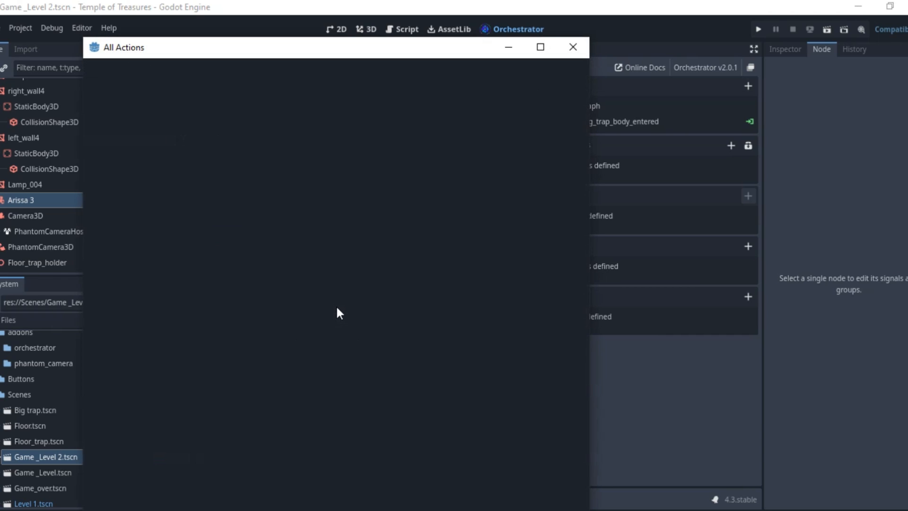
{"action": "type", "text": "scene"}
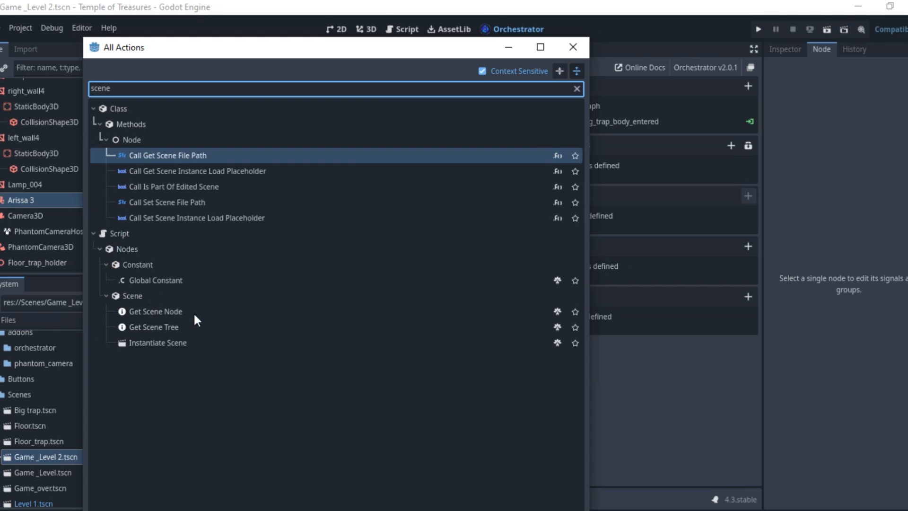
{"action": "left_click", "coordinate": [161, 327]}
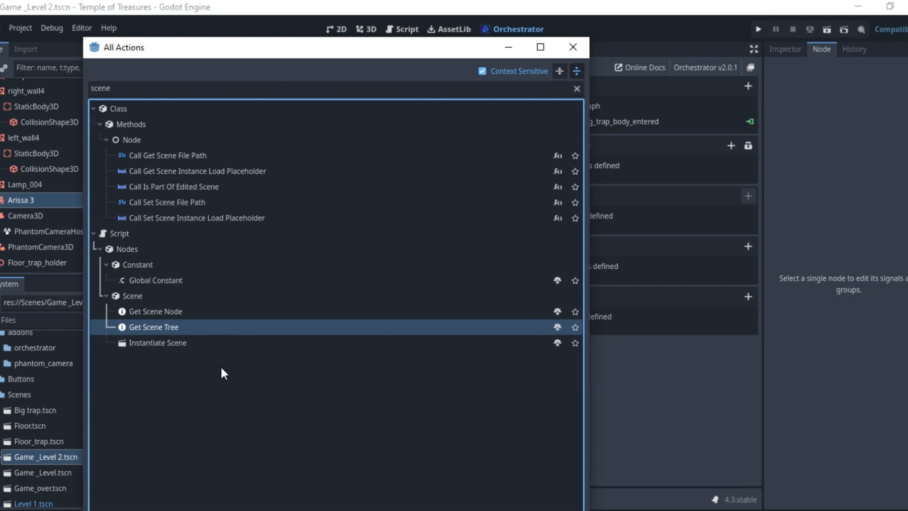
{"action": "key", "text": "Return"}
Step: Add a Call Change Scene To File node from the output of the Get Scene Tree node
{"action": "left_click_drag", "start_coordinate": [380, 329], "coordinate": [417, 256]}
{"action": "type", "text": "change"}
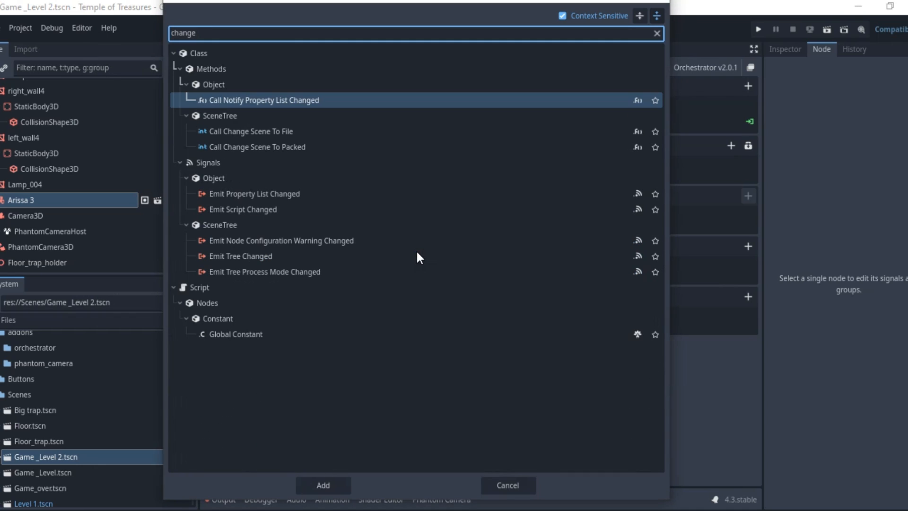
{"action": "left_click", "coordinate": [270, 131]}
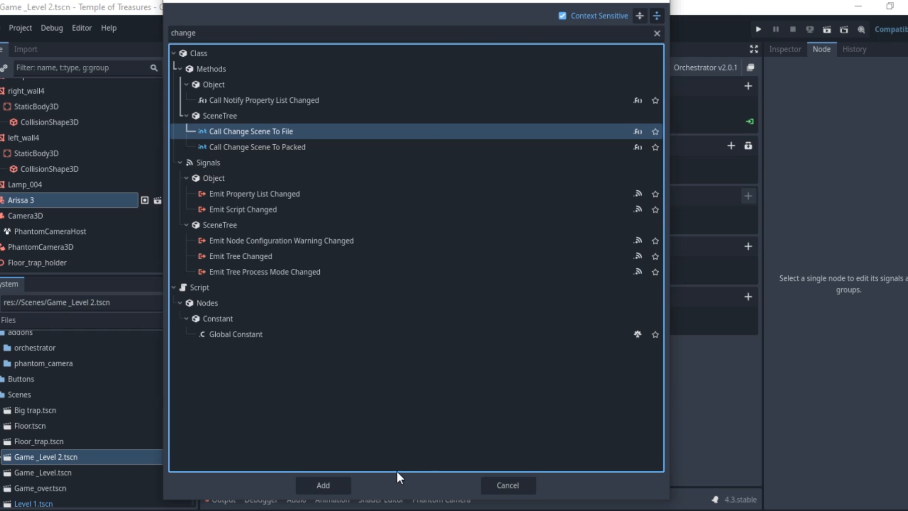
{"action": "left_click", "coordinate": [323, 485]}
Step: Wire the Branch node's True output to Call Change Scene To File and arrange the scene-change nodes beside the Branch
{"action": "left_click_drag", "start_coordinate": [463, 264], "coordinate": [429, 230]}
{"action": "left_click_drag", "start_coordinate": [334, 247], "coordinate": [384, 240]}
{"action": "left_click_drag", "start_coordinate": [336, 309], "coordinate": [373, 247]}
{"action": "left_click_drag", "start_coordinate": [305, 301], "coordinate": [305, 291]}
Step: Add a Get Resource Path node for Game_over.tscn to the graph below the Get Scene Tree node
{"action": "right_click", "coordinate": [293, 340]}
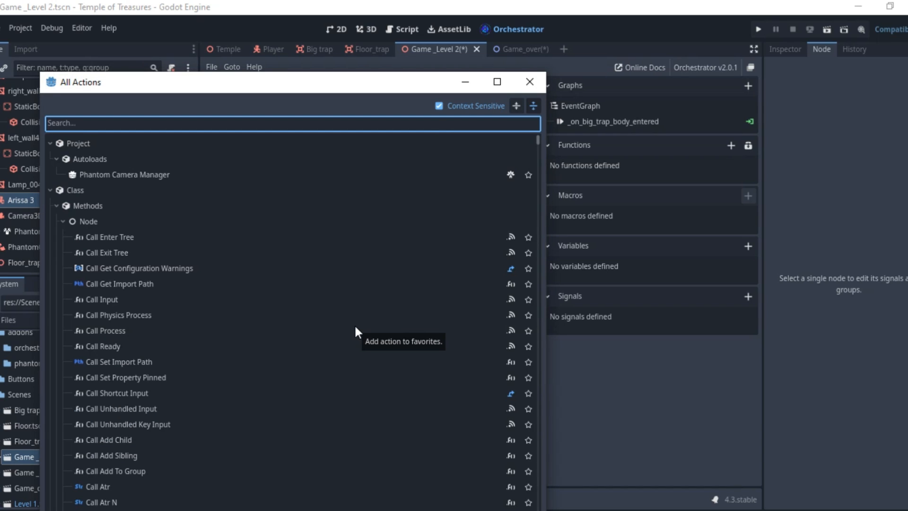
{"action": "key", "text": "Escape"}
{"action": "scroll", "coordinate": [51, 455], "scroll_direction": "down", "scroll_amount": 3}
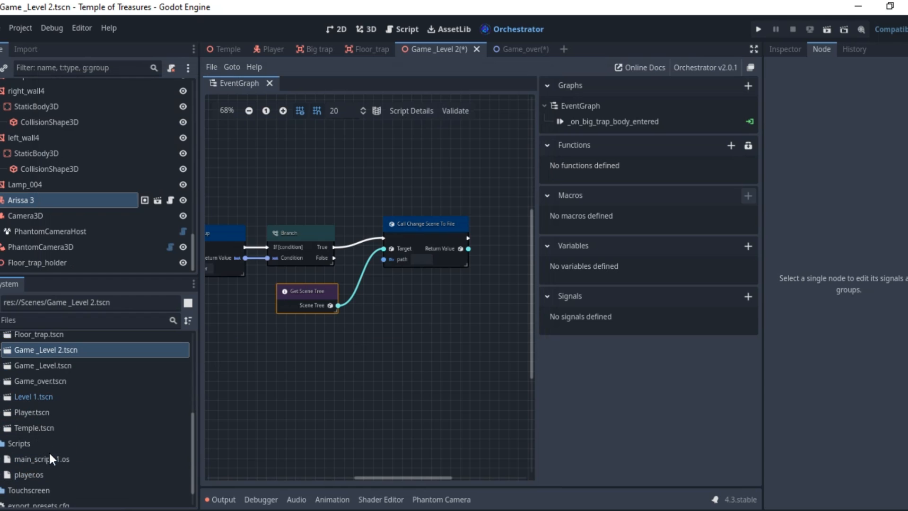
{"action": "left_click_drag", "start_coordinate": [38, 381], "coordinate": [304, 338]}
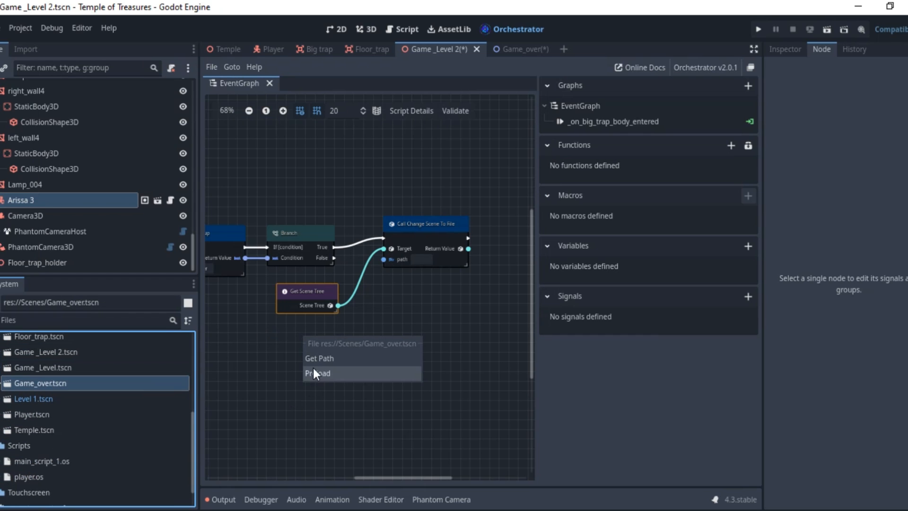
{"action": "left_click", "coordinate": [325, 361]}
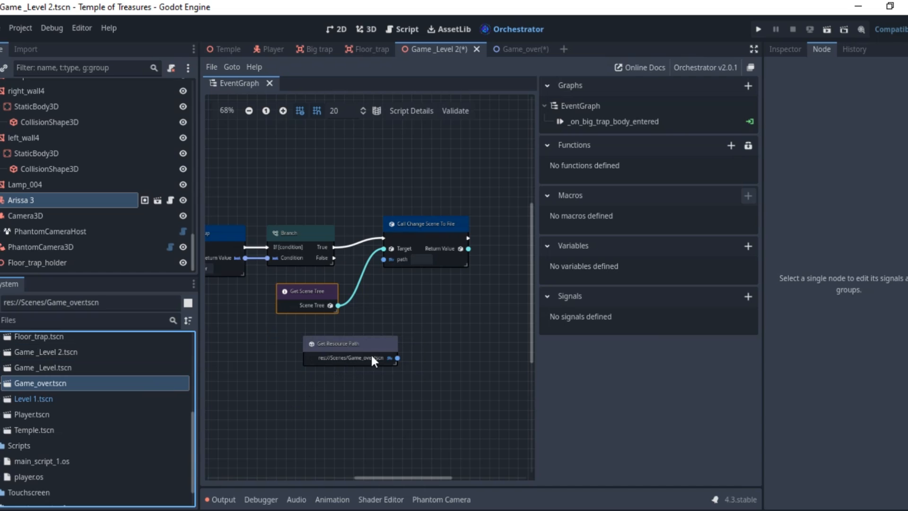
Step: Wire the Get Resource Path node into the path input of Call Change Scene To File and save the scene
{"action": "left_click_drag", "start_coordinate": [371, 353], "coordinate": [367, 323]}
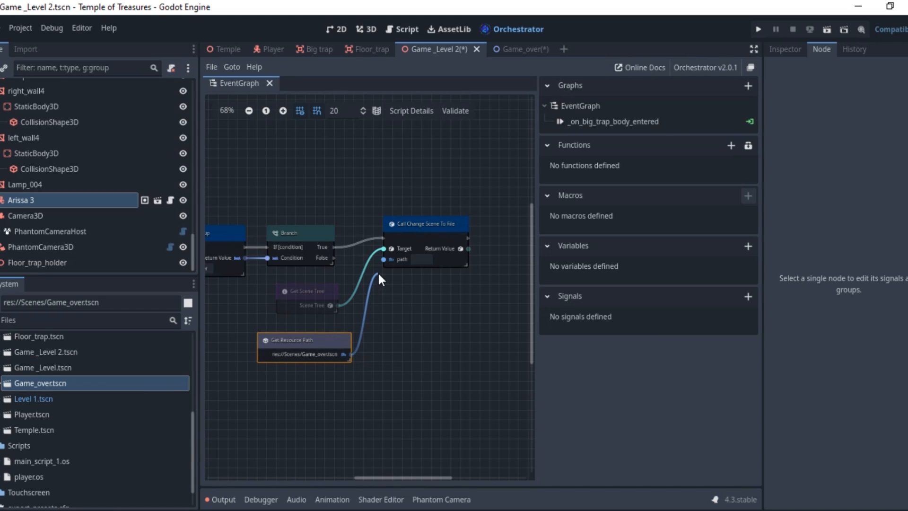
{"action": "left_click_drag", "start_coordinate": [379, 274], "coordinate": [384, 260]}
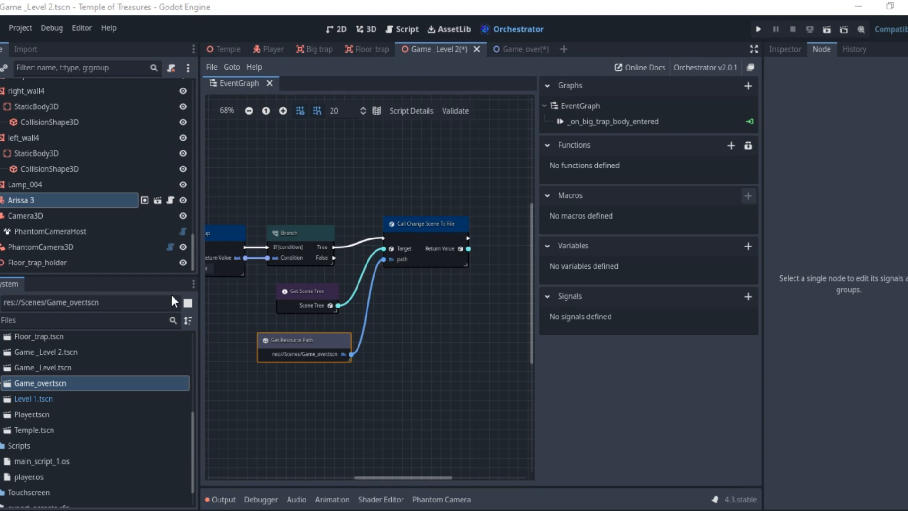
{"action": "scroll", "coordinate": [248, 305], "scroll_direction": "up", "scroll_amount": 1}
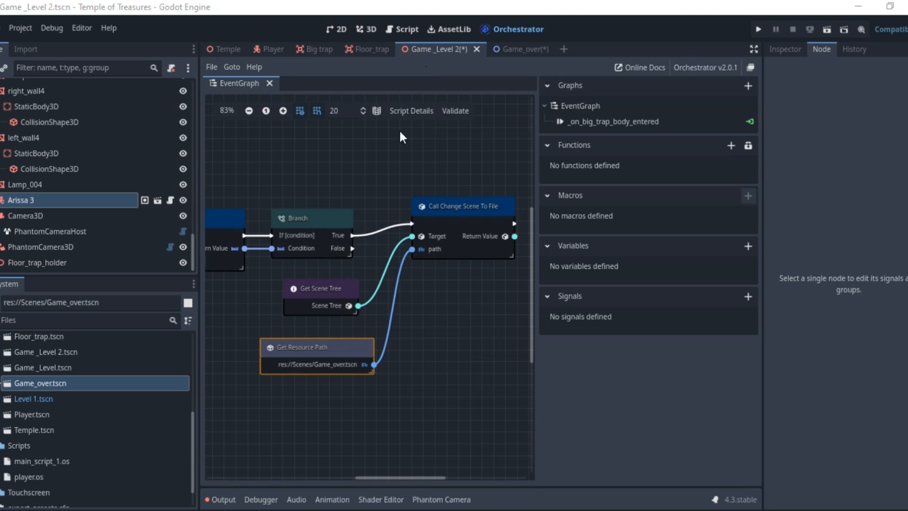
{"action": "scroll", "coordinate": [473, 234], "scroll_direction": "down", "scroll_amount": 2}
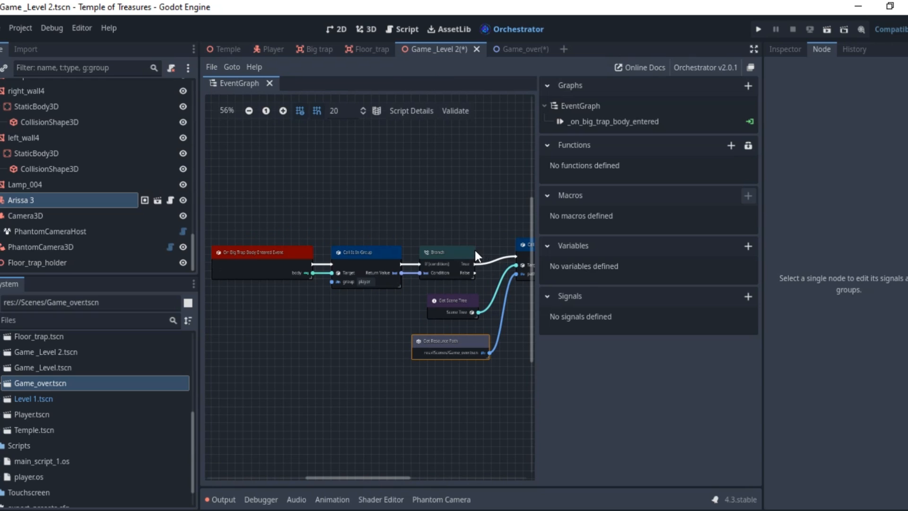
{"action": "key", "text": "ctrl+s"}
Step: Play the Game_Level 2 scene, walk the character around the corridor to test the traps, and close the game
{"action": "right_click", "coordinate": [408, 49]}
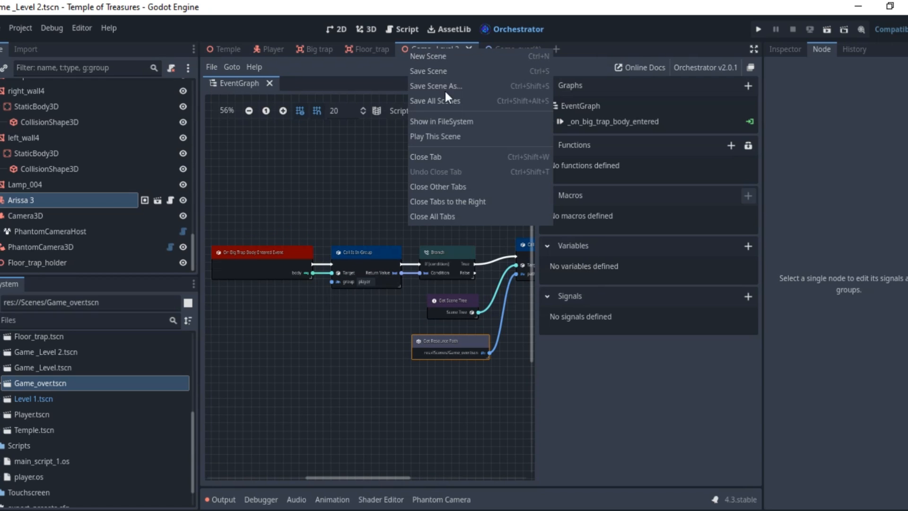
{"action": "left_click", "coordinate": [450, 133]}
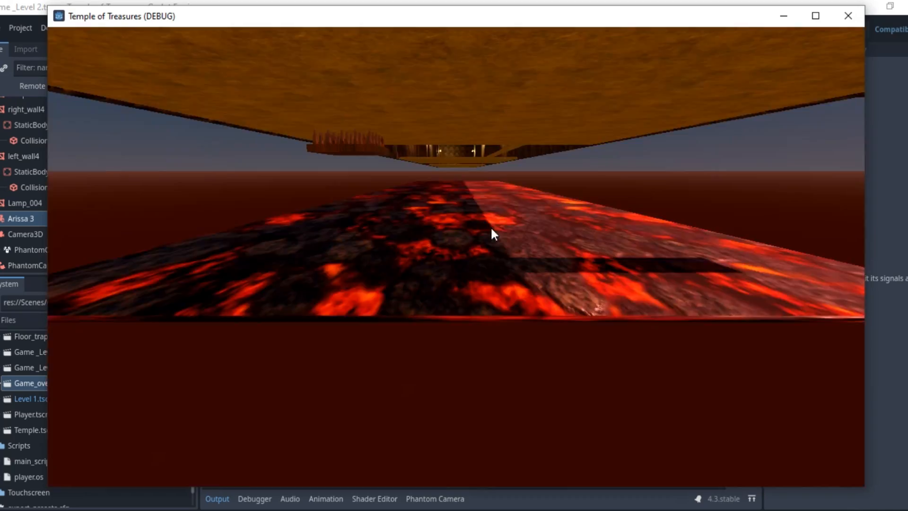
{"action": "key", "text": "w"}
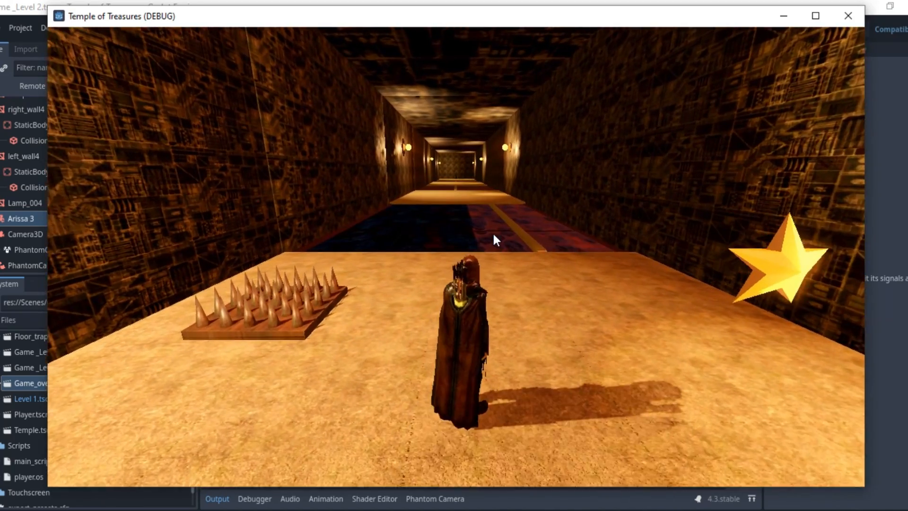
{"action": "key", "text": "s"}
{"action": "key", "text": "a"}
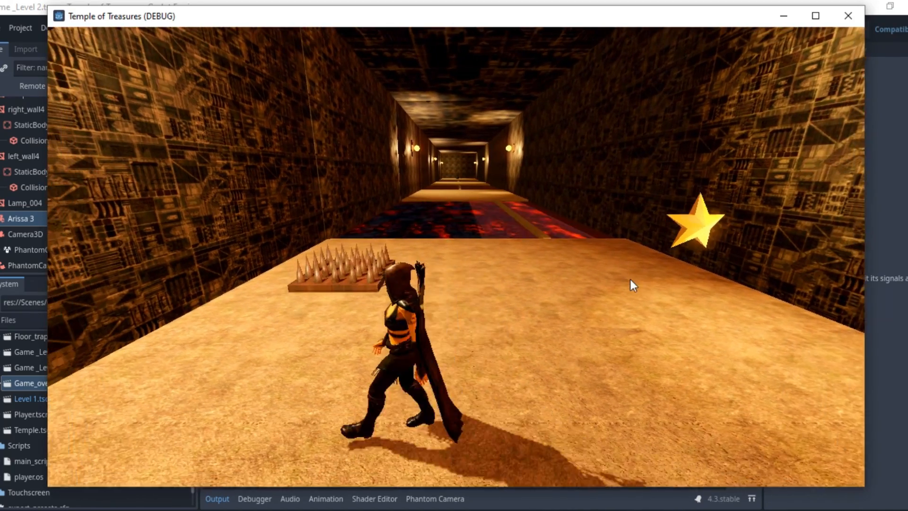
{"action": "key", "text": "d"}
{"action": "key", "text": "s"}
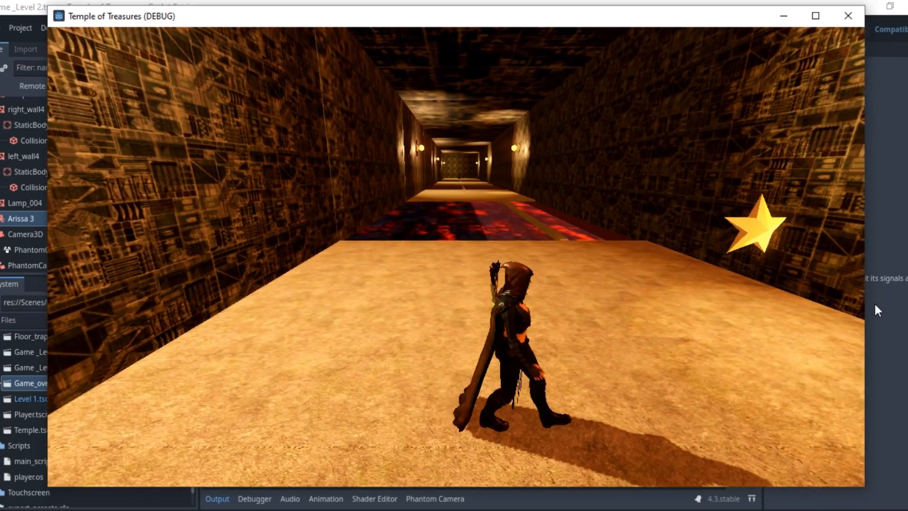
{"action": "key", "text": "w"}
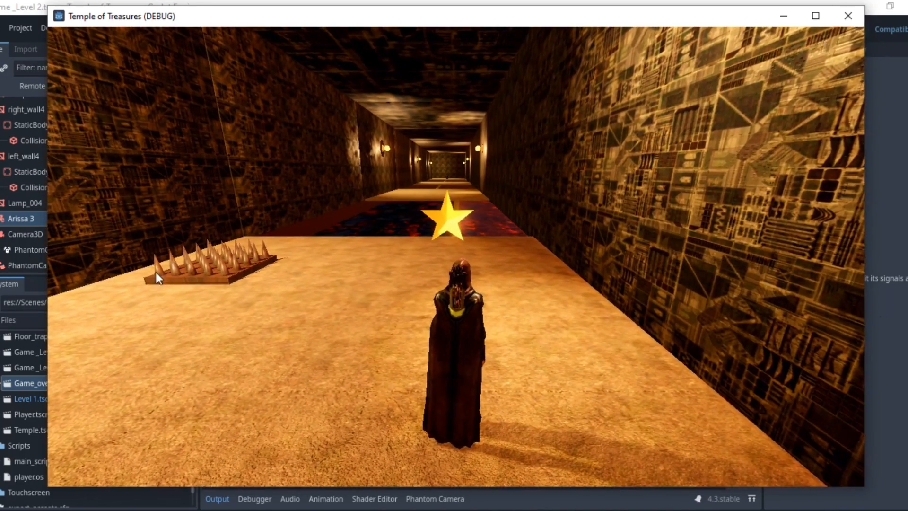
{"action": "left_click", "coordinate": [847, 16]}
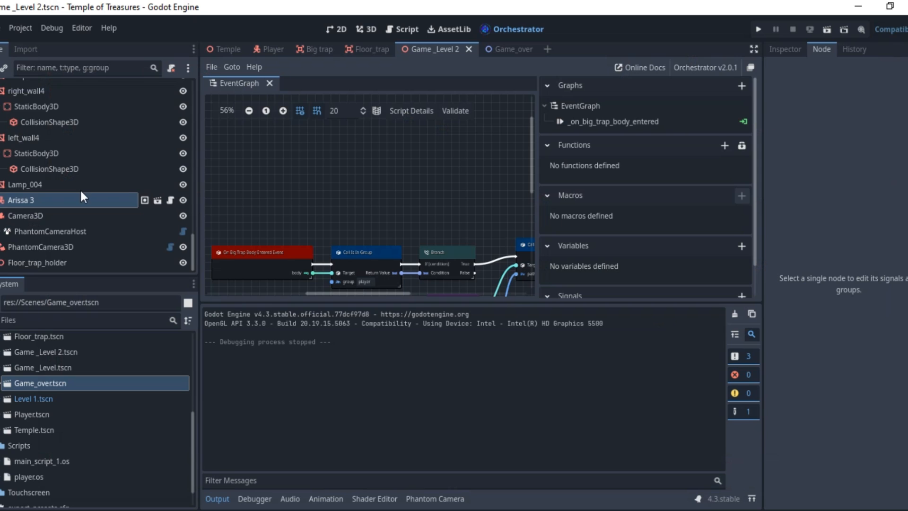
Step: Set the Big Trap's AnimationTree to Active and save the scene
{"action": "scroll", "coordinate": [81, 192], "scroll_direction": "up", "scroll_amount": 10}
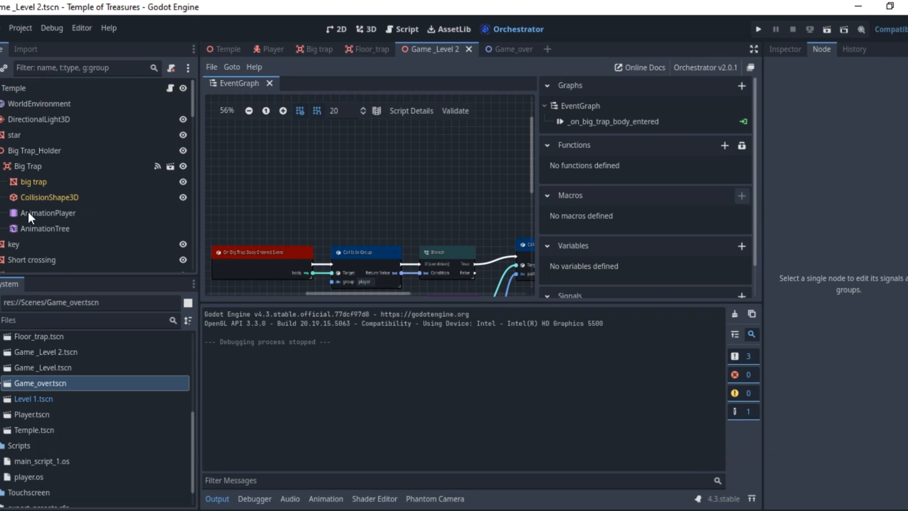
{"action": "left_click", "coordinate": [38, 228]}
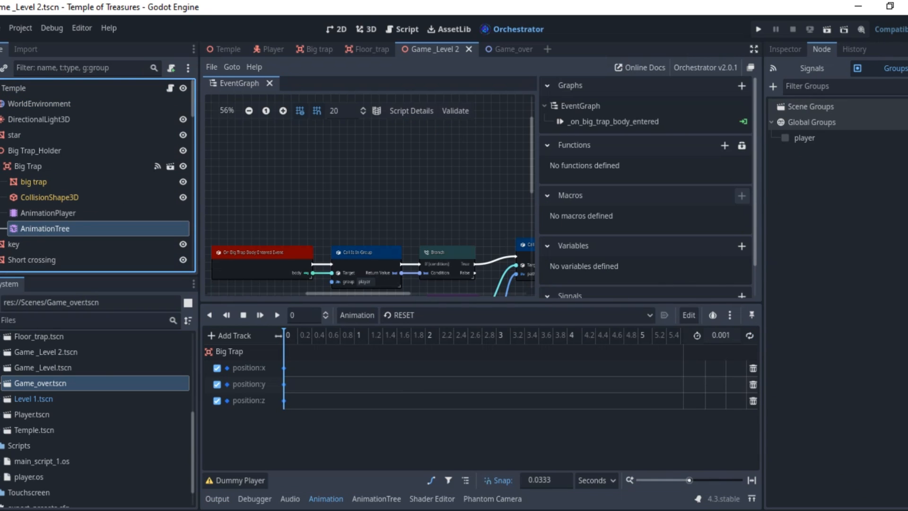
{"action": "left_click", "coordinate": [787, 48]}
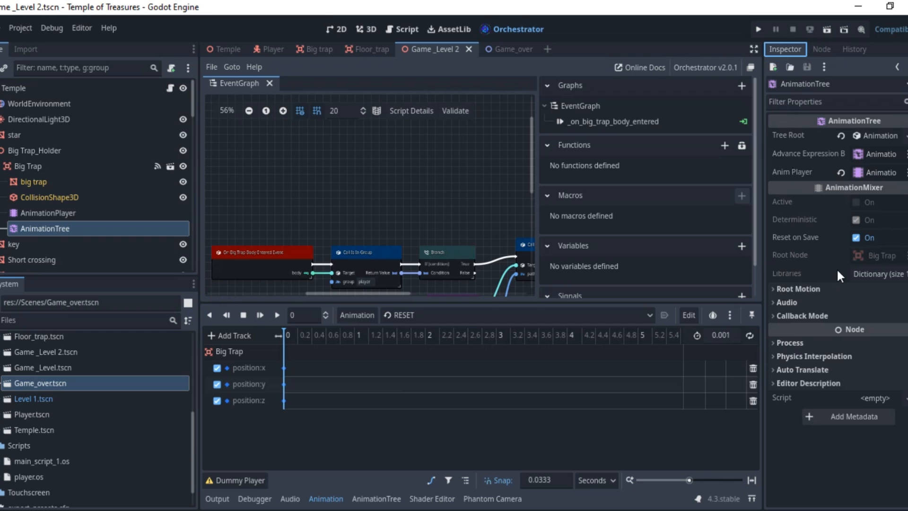
{"action": "left_click", "coordinate": [43, 212]}
{"action": "left_click", "coordinate": [89, 227]}
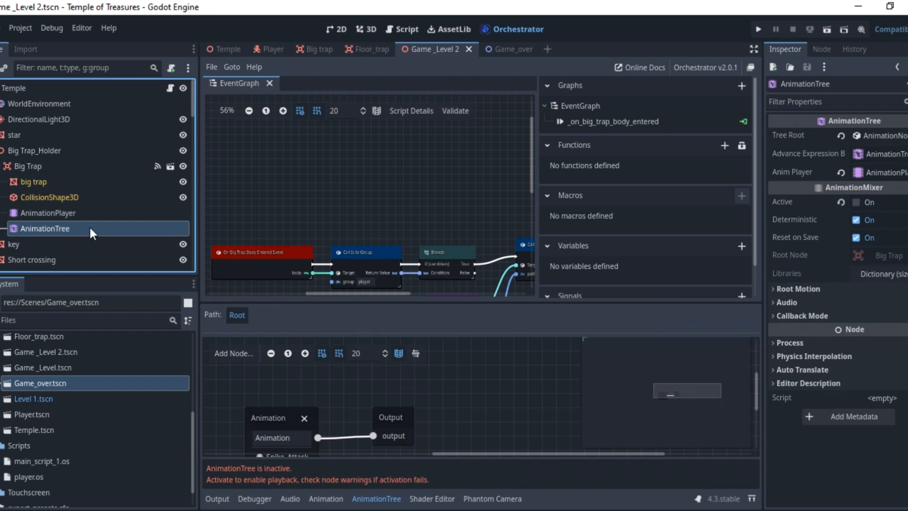
{"action": "left_click", "coordinate": [857, 203]}
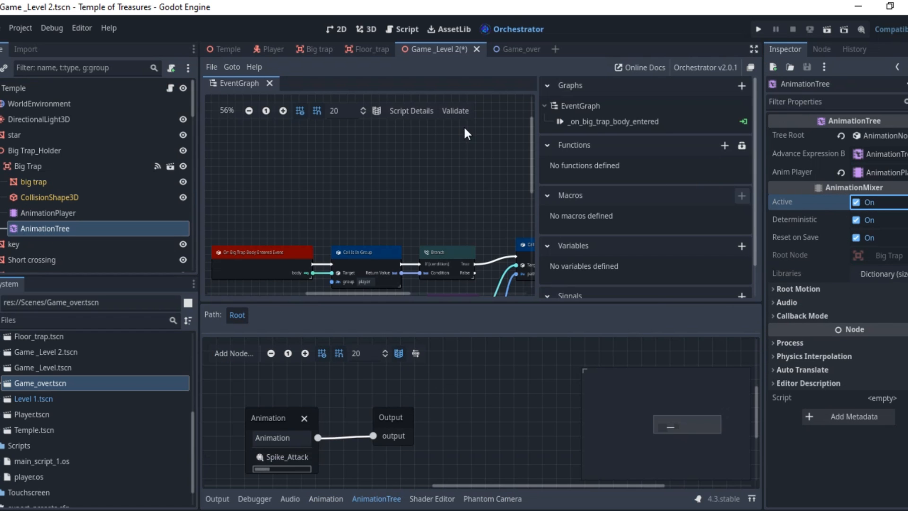
{"action": "key", "text": "ctrl+s"}
Step: Show the level in the 3D view, run Game_Level 2 again to test the Big Trap's scene change, and close the game
{"action": "left_click", "coordinate": [367, 29]}
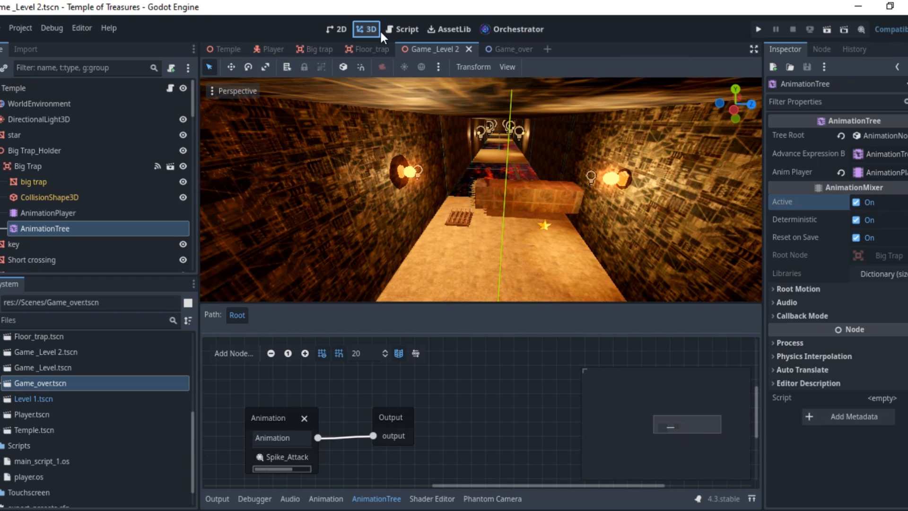
{"action": "right_click", "coordinate": [429, 47]}
{"action": "left_click", "coordinate": [449, 137]}
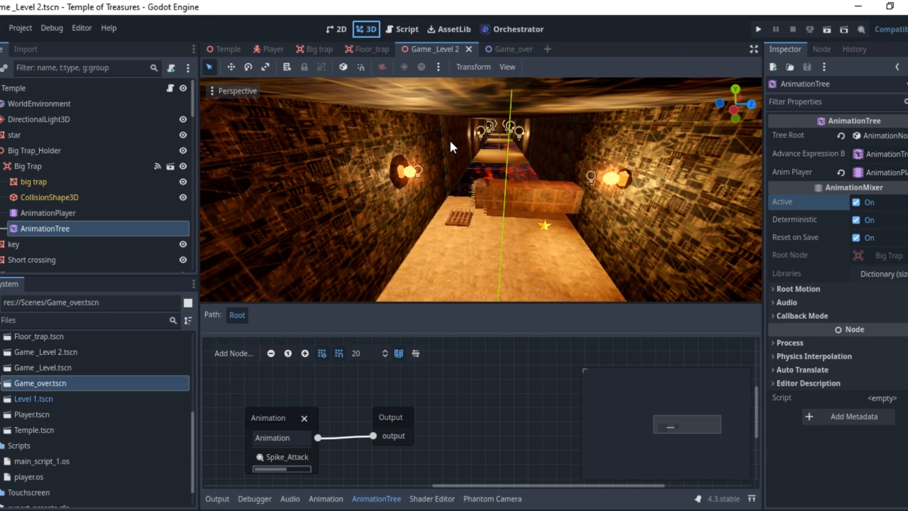
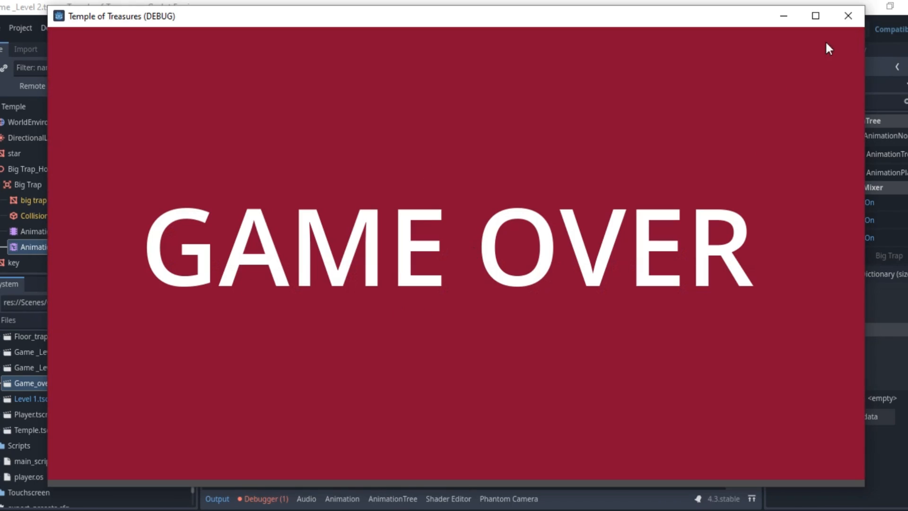
{"action": "left_click", "coordinate": [848, 17]}
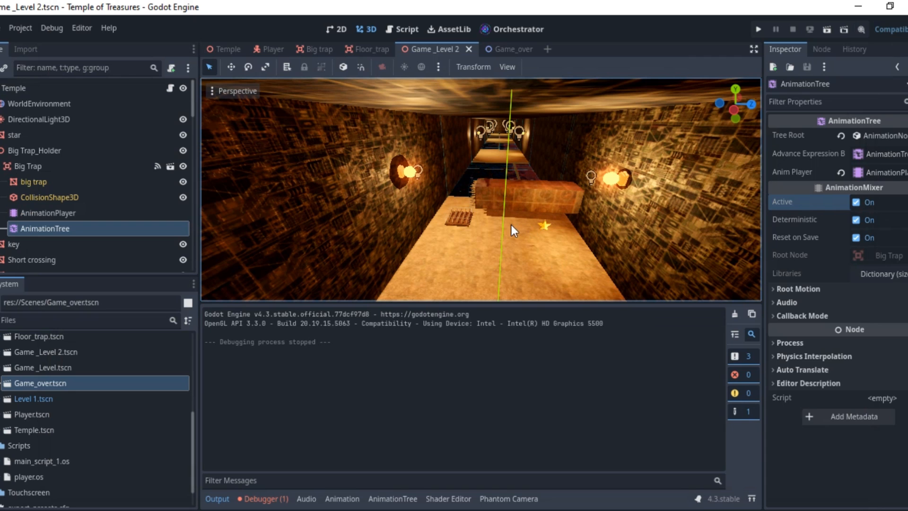
Step: Connect the Floor_trap's body_entered signal to Temple with receiver method _on_floor_trap_body_entered, and open the event graph in Orchestrator
{"action": "scroll", "coordinate": [453, 217], "scroll_direction": "up", "scroll_amount": 8}
{"action": "left_click", "coordinate": [442, 268]}
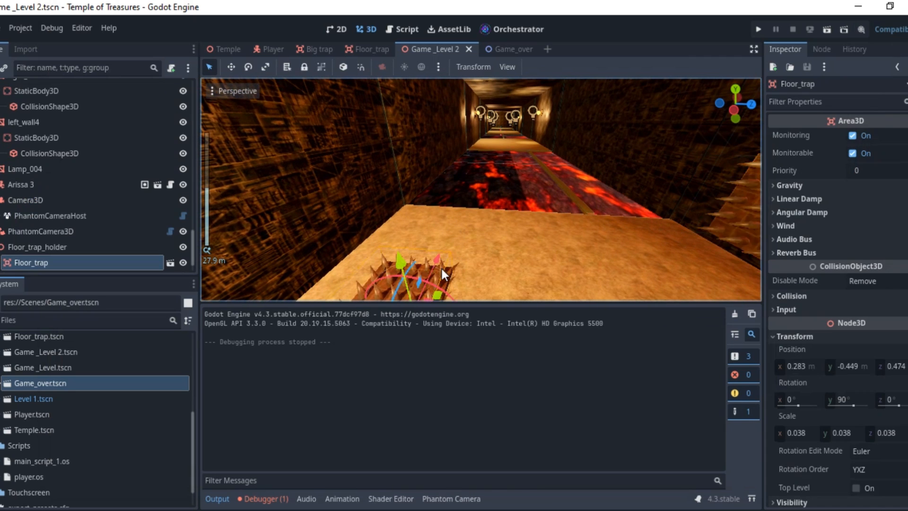
{"action": "scroll", "coordinate": [441, 265], "scroll_direction": "down", "scroll_amount": 5}
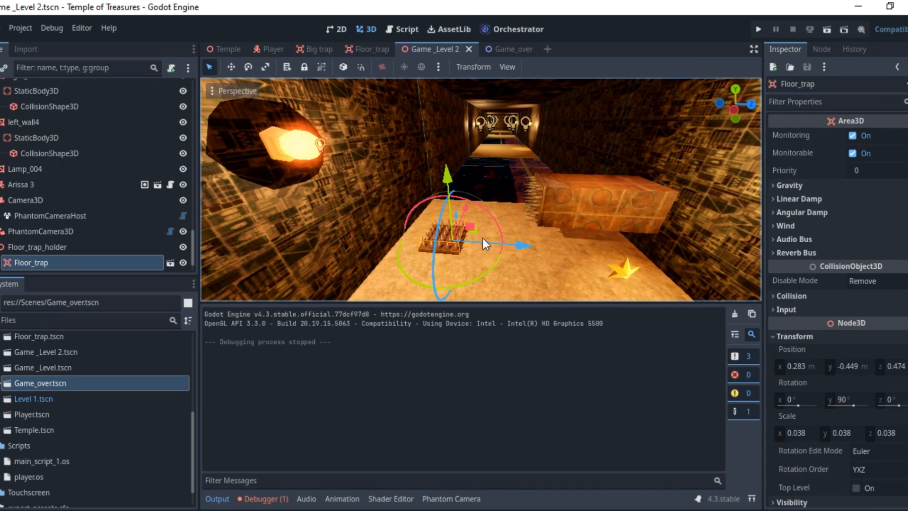
{"action": "scroll", "coordinate": [93, 256], "scroll_direction": "down", "scroll_amount": 1}
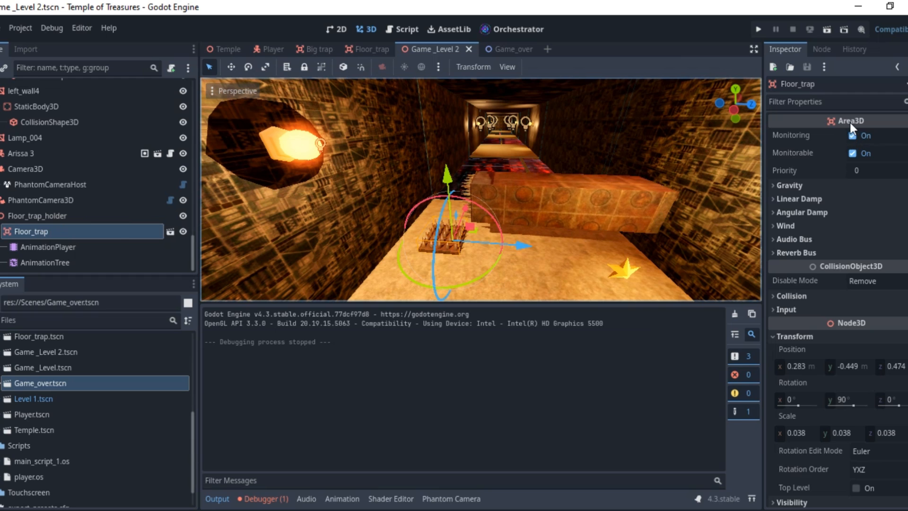
{"action": "left_click", "coordinate": [820, 47]}
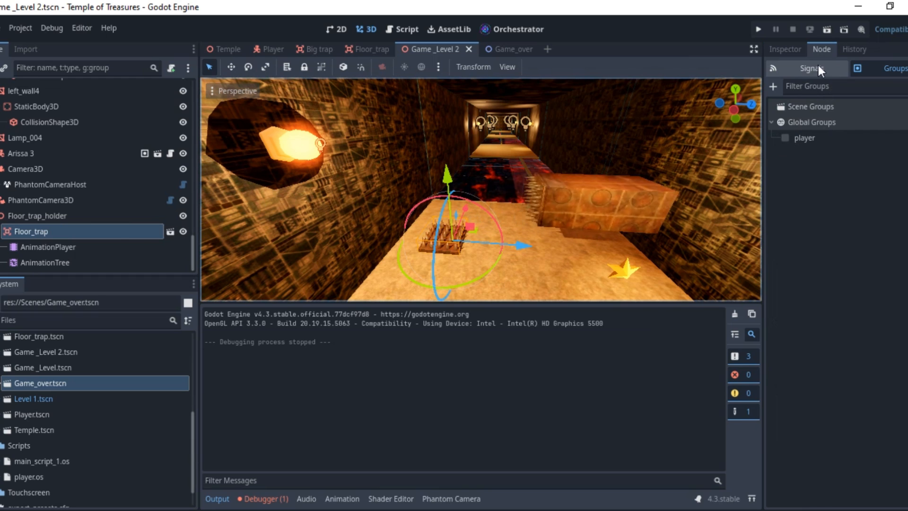
{"action": "left_click", "coordinate": [790, 48]}
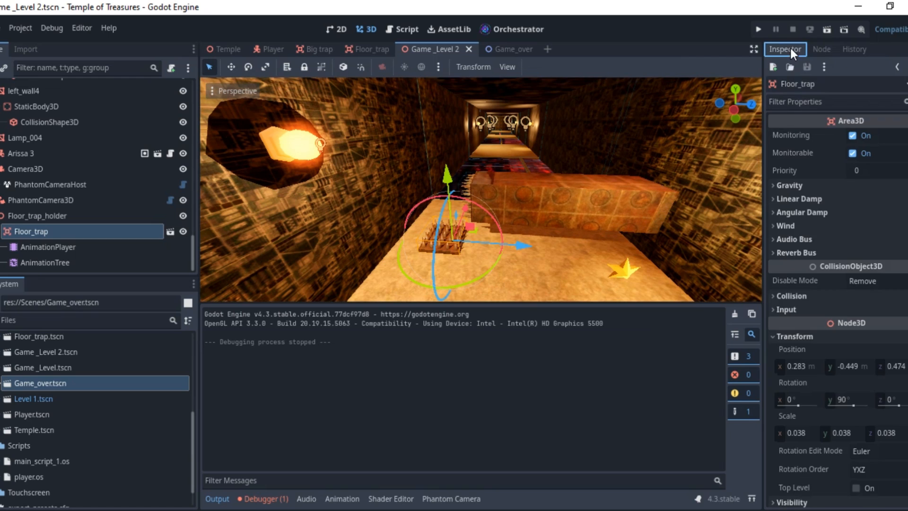
{"action": "left_click", "coordinate": [822, 49]}
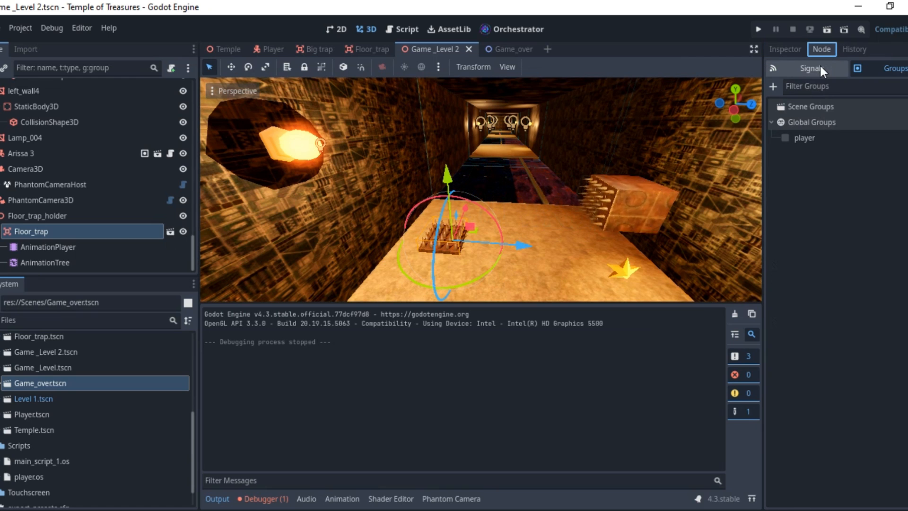
{"action": "left_click", "coordinate": [805, 66]}
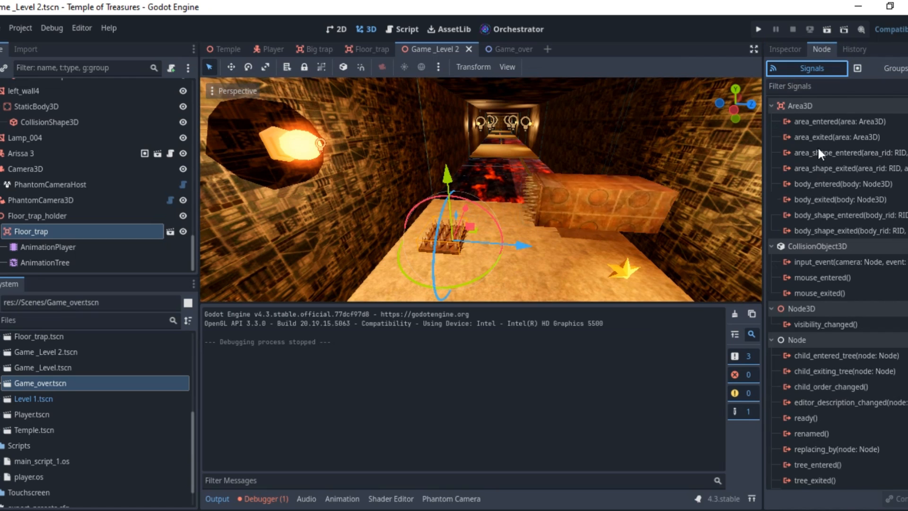
{"action": "left_click", "coordinate": [818, 183]}
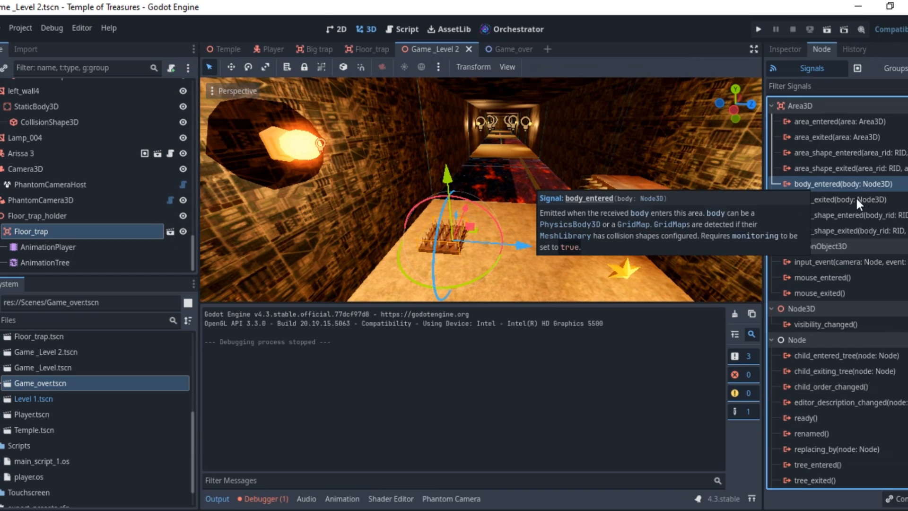
{"action": "left_click", "coordinate": [895, 498]}
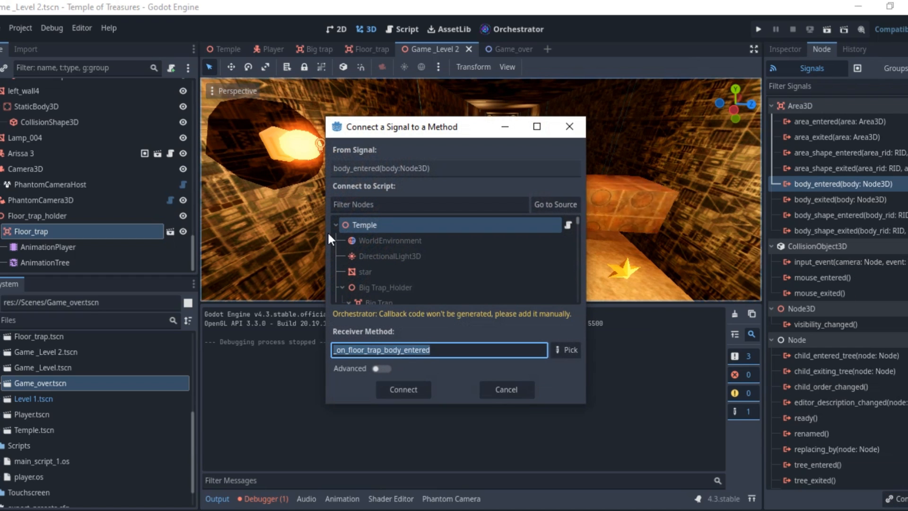
{"action": "left_click", "coordinate": [408, 389]}
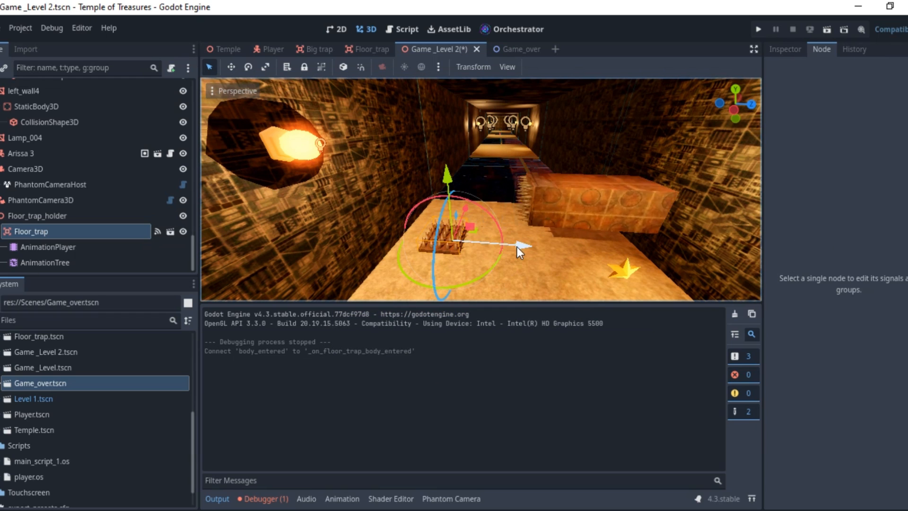
{"action": "left_click", "coordinate": [506, 29]}
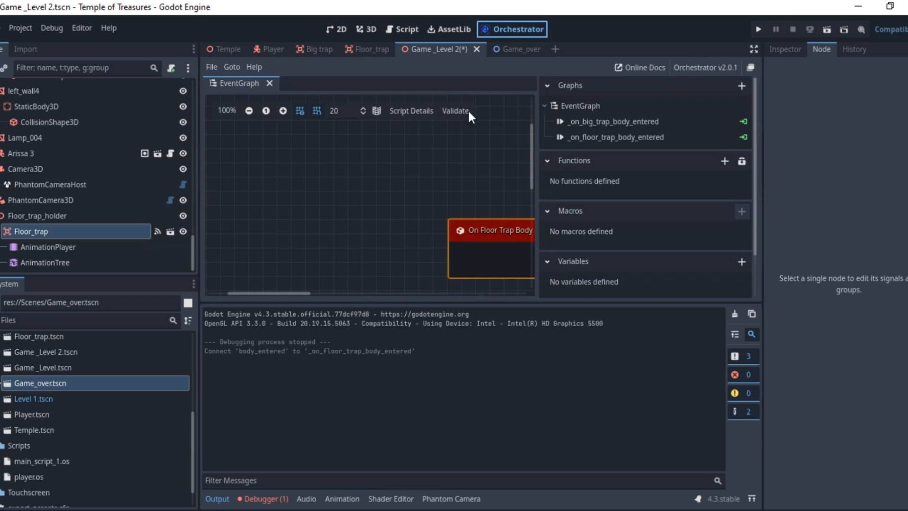
Step: Duplicate the Big Trap event's Call Is In Group, Branch, Call Change Scene To File, Get Scene Tree and Get Resource Path nodes beside the Floor Trap event
{"action": "left_click_drag", "start_coordinate": [379, 193], "coordinate": [375, 245]}
{"action": "middle_click_drag", "start_coordinate": [381, 239], "coordinate": [360, 191]}
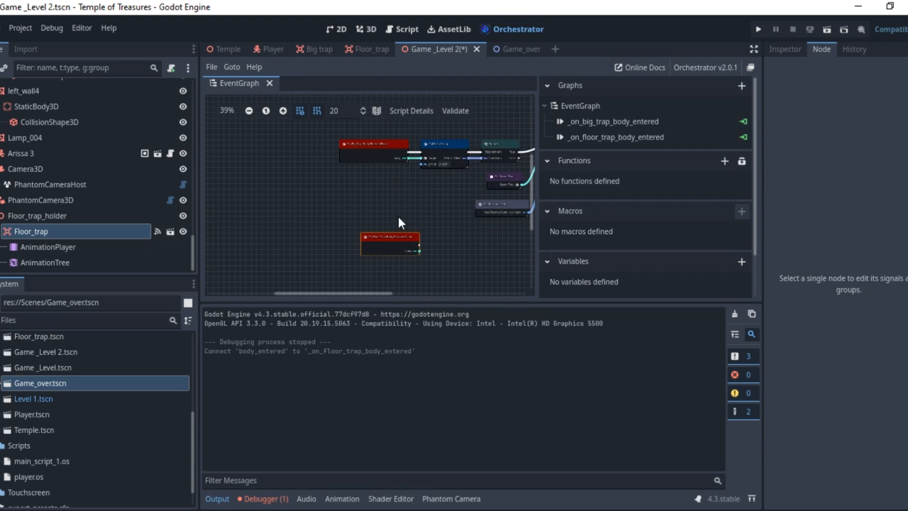
{"action": "scroll", "coordinate": [315, 223], "scroll_direction": "up", "scroll_amount": 3}
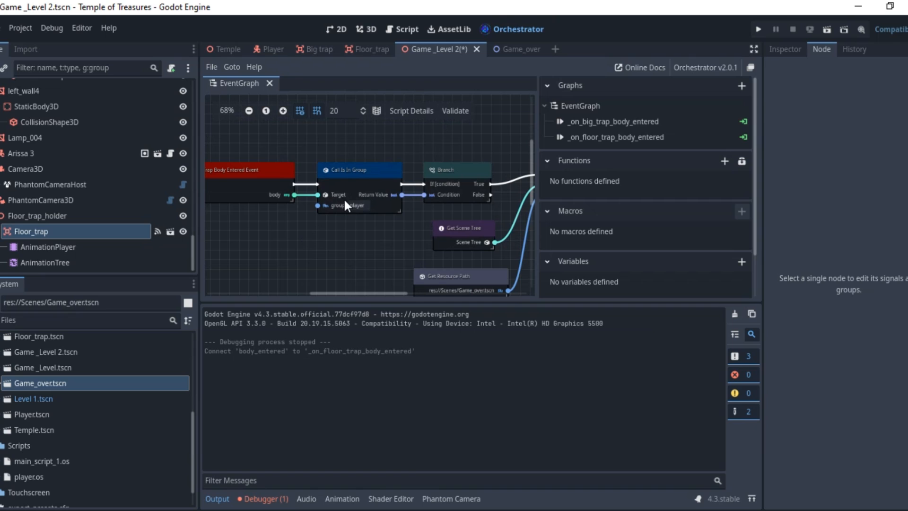
{"action": "left_click", "coordinate": [374, 176]}
{"action": "left_click", "coordinate": [437, 179], "text": "ctrl"}
{"action": "middle_click_drag", "start_coordinate": [436, 180], "coordinate": [240, 210]}
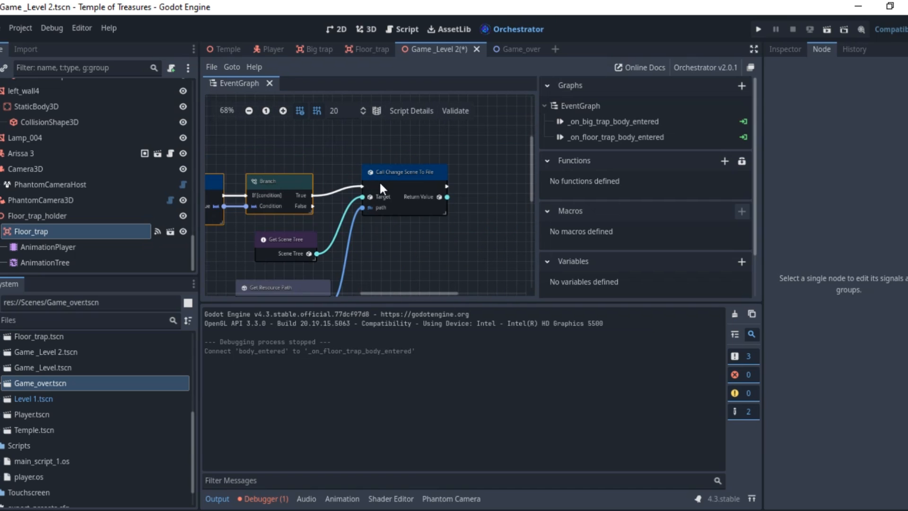
{"action": "left_click", "coordinate": [380, 182], "text": "ctrl"}
{"action": "left_click", "coordinate": [293, 239], "text": "ctrl"}
{"action": "middle_click_drag", "start_coordinate": [333, 224], "coordinate": [381, 133]}
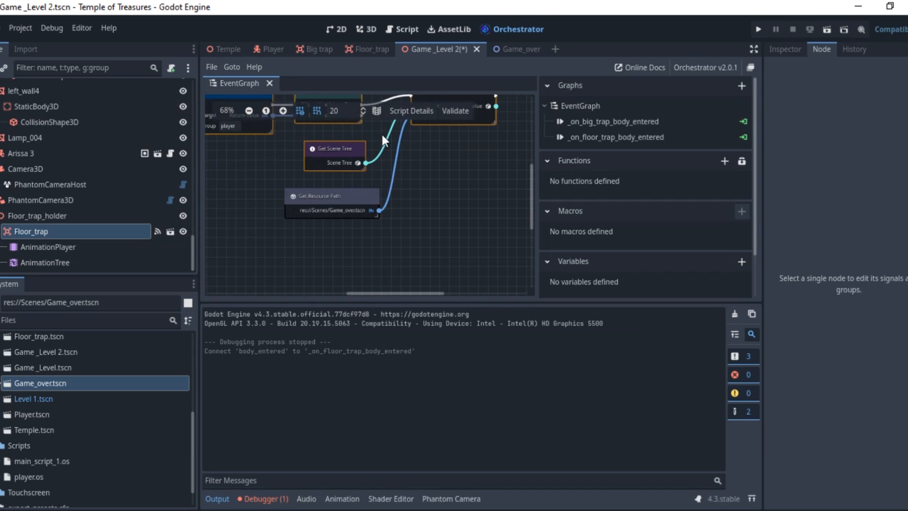
{"action": "left_click", "coordinate": [344, 198], "text": "ctrl"}
{"action": "key", "text": "ctrl+d"}
{"action": "left_click_drag", "start_coordinate": [341, 170], "coordinate": [353, 209]}
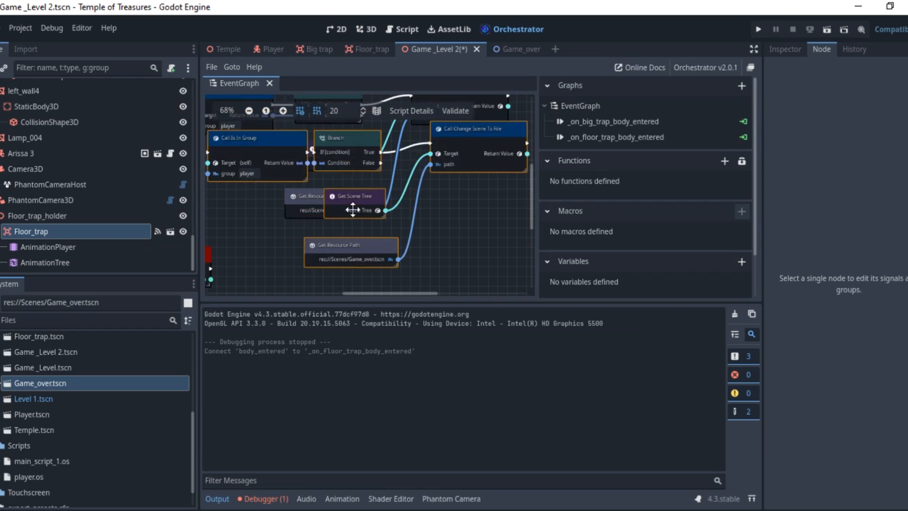
Step: Connect the Floor Trap Body Entered event's execution and body outputs to the duplicated Call Is In Group node and save the scene
{"action": "middle_click_drag", "start_coordinate": [352, 209], "coordinate": [381, 293]}
{"action": "scroll", "coordinate": [428, 223], "scroll_direction": "up", "scroll_amount": 1}
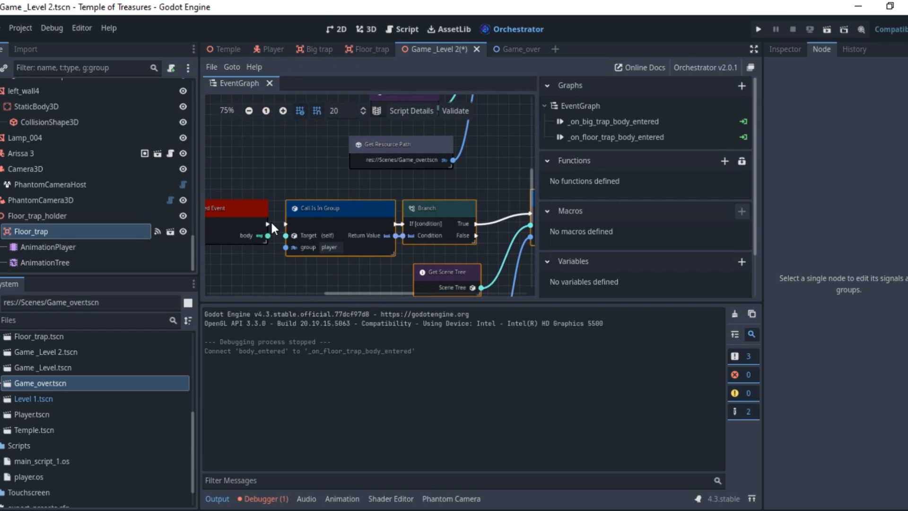
{"action": "left_click_drag", "start_coordinate": [267, 223], "coordinate": [301, 235]}
{"action": "key", "text": "ctrl+s"}
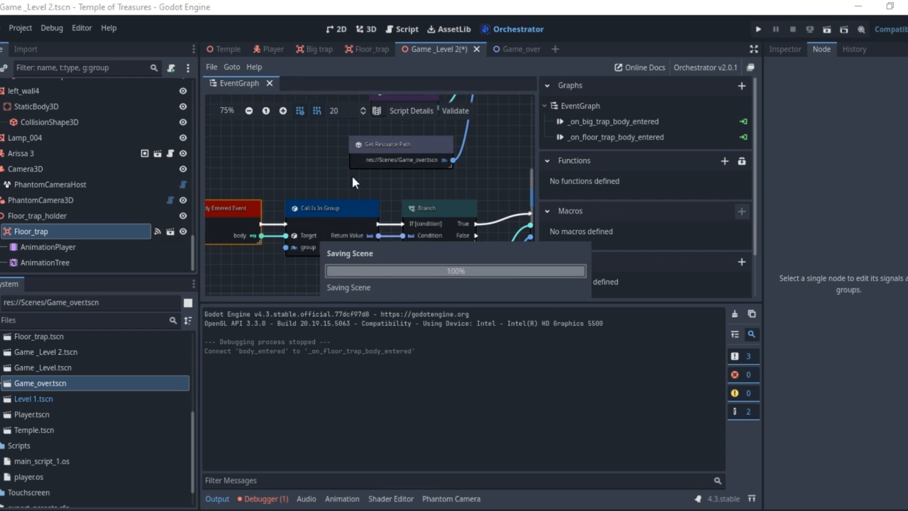
Step: Play the Game_Level 2 scene, walk the character into the floor trap to test its scene change, and close the game
{"action": "right_click", "coordinate": [419, 49]}
{"action": "left_click", "coordinate": [448, 143]}
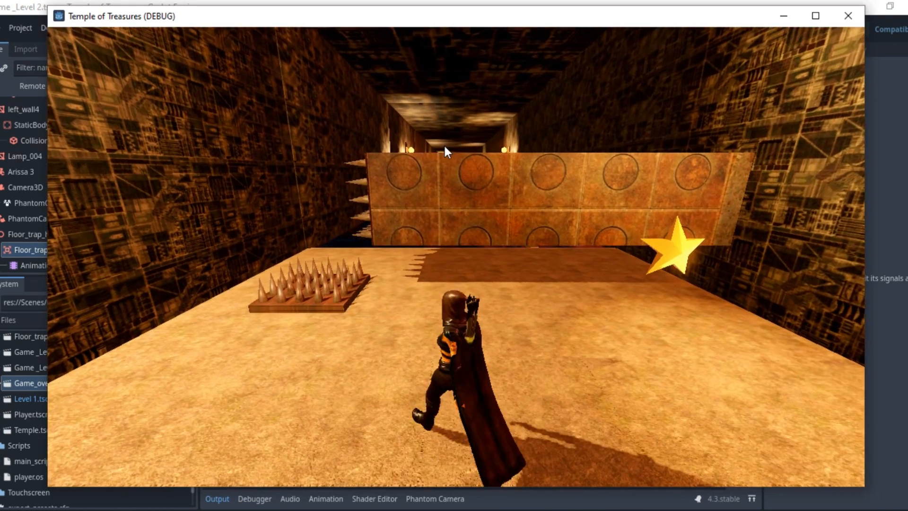
{"action": "key", "text": "a"}
{"action": "key", "text": "w"}
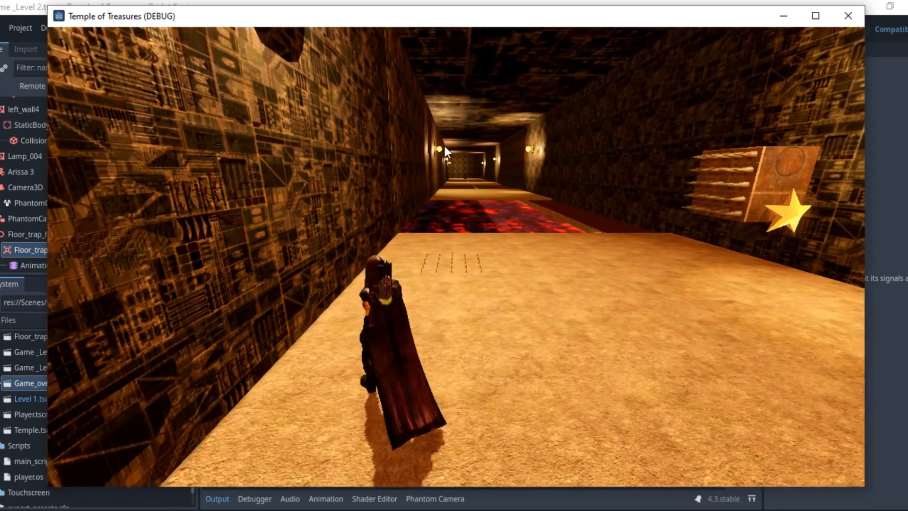
{"action": "key", "text": "w"}
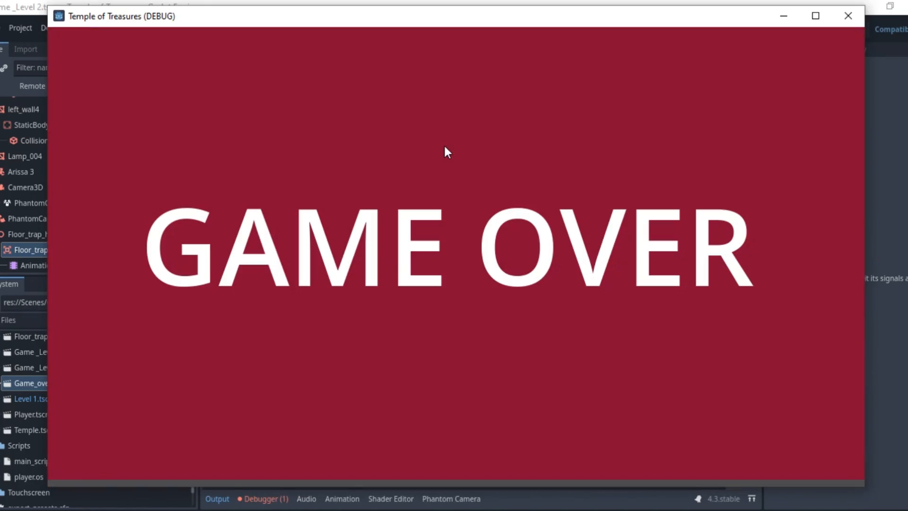
{"action": "left_click", "coordinate": [854, 18]}
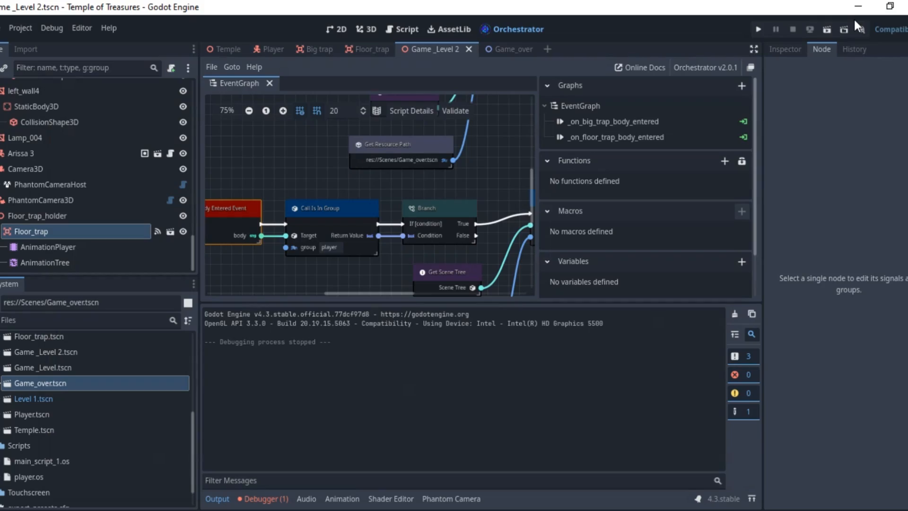
Step: Play Game_Level 2 again, walk the character past the Big Trap and along the beam over the lava, and close the game
{"action": "right_click", "coordinate": [433, 49]}
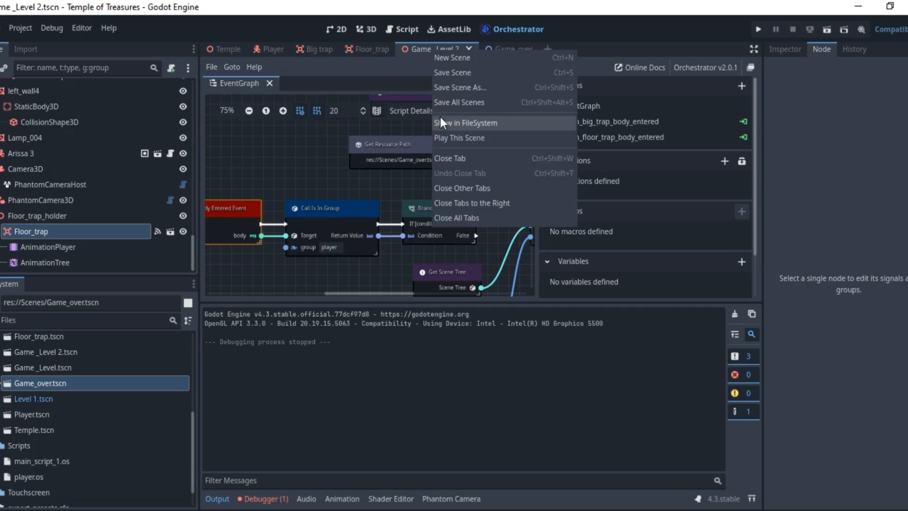
{"action": "left_click", "coordinate": [448, 134]}
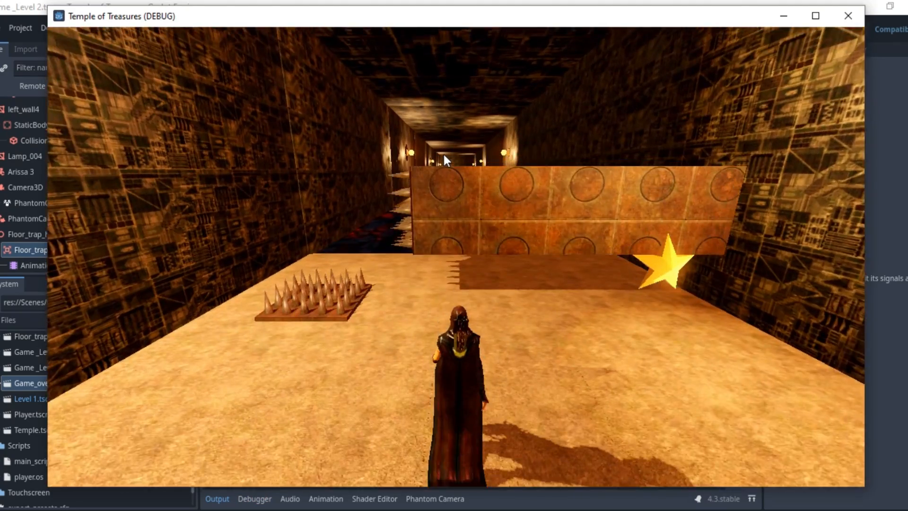
{"action": "key", "text": "Up"}
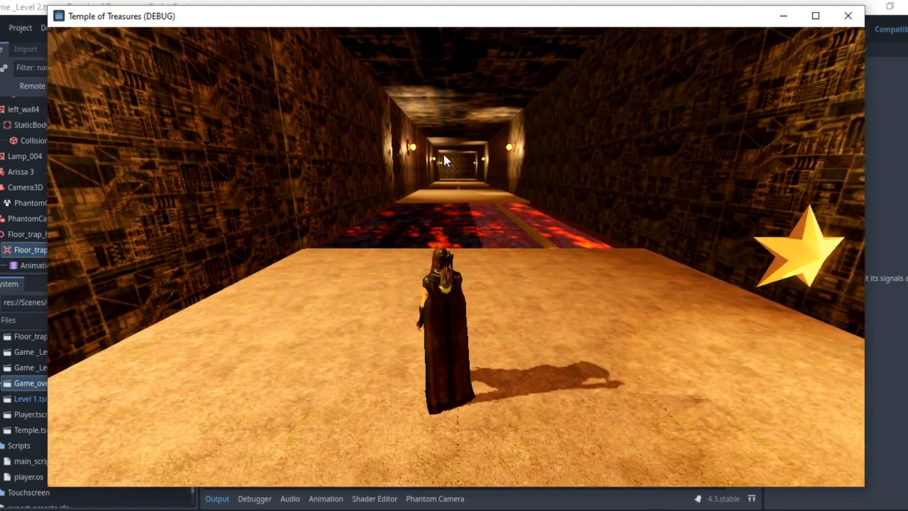
{"action": "key", "text": "Up"}
{"action": "key", "text": "Up"}
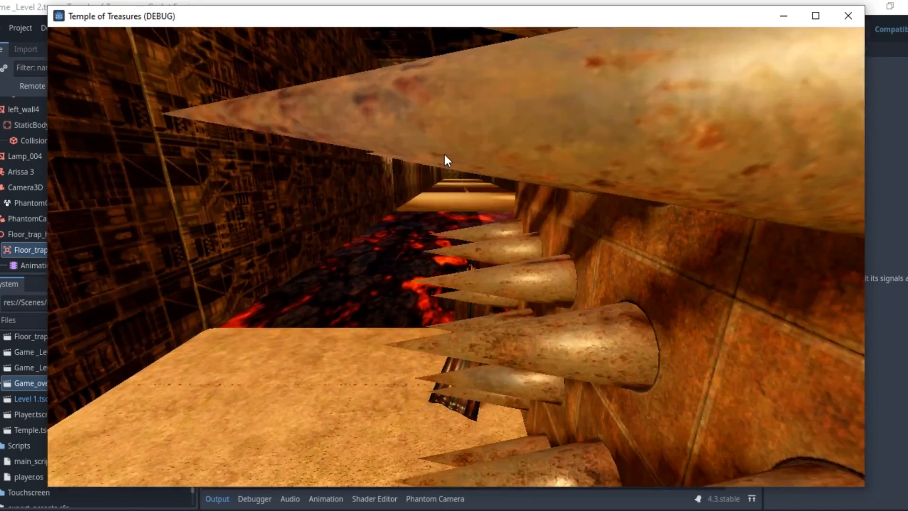
{"action": "key", "text": "Down"}
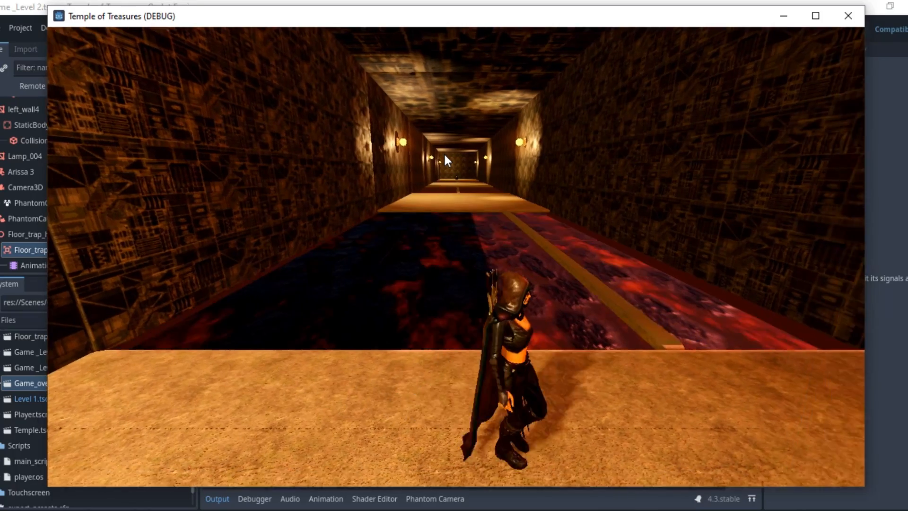
{"action": "key", "text": "Up"}
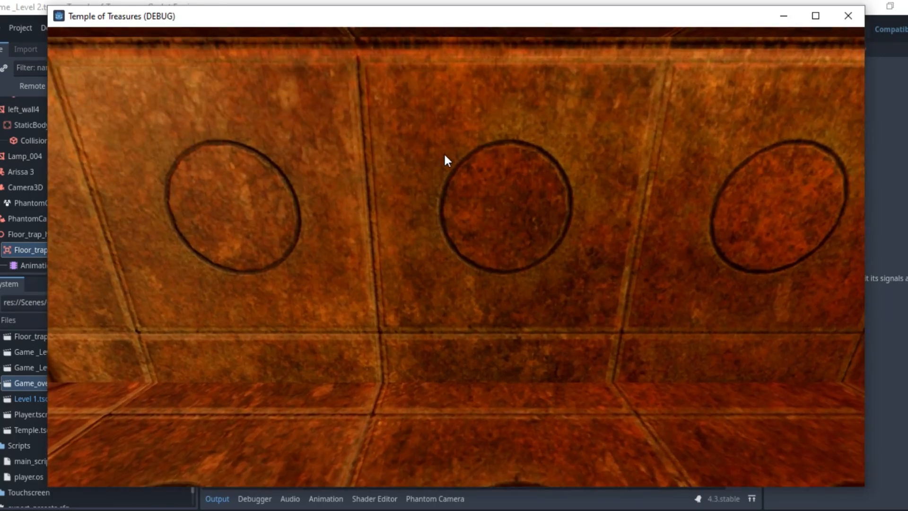
{"action": "key", "text": "Up"}
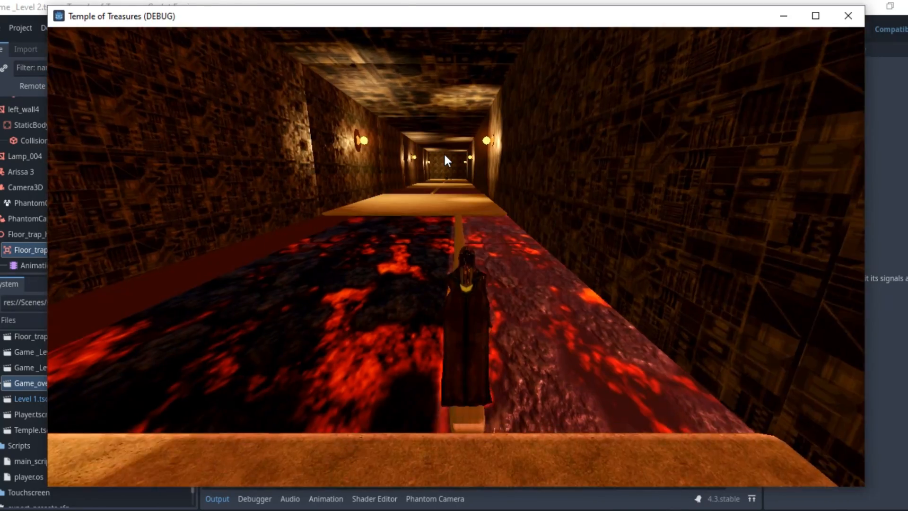
{"action": "key", "text": "Up"}
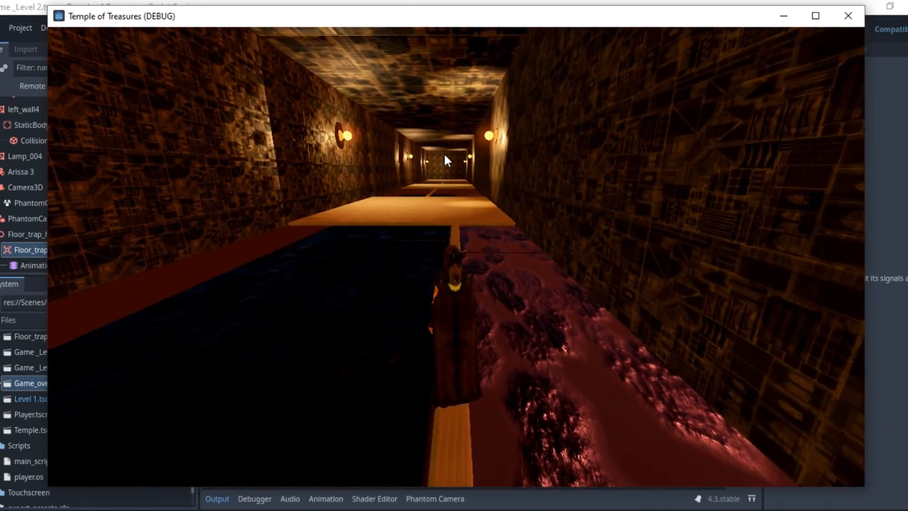
{"action": "key", "text": "Up"}
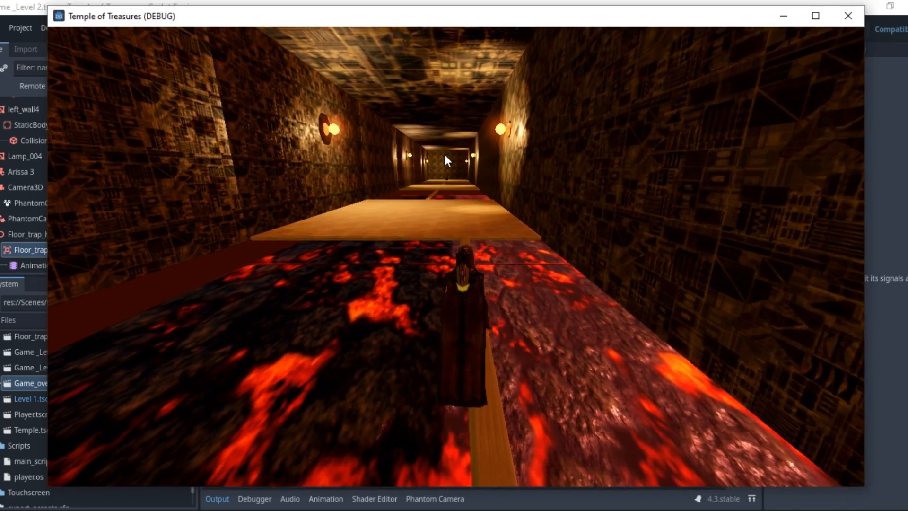
{"action": "key", "text": "Up"}
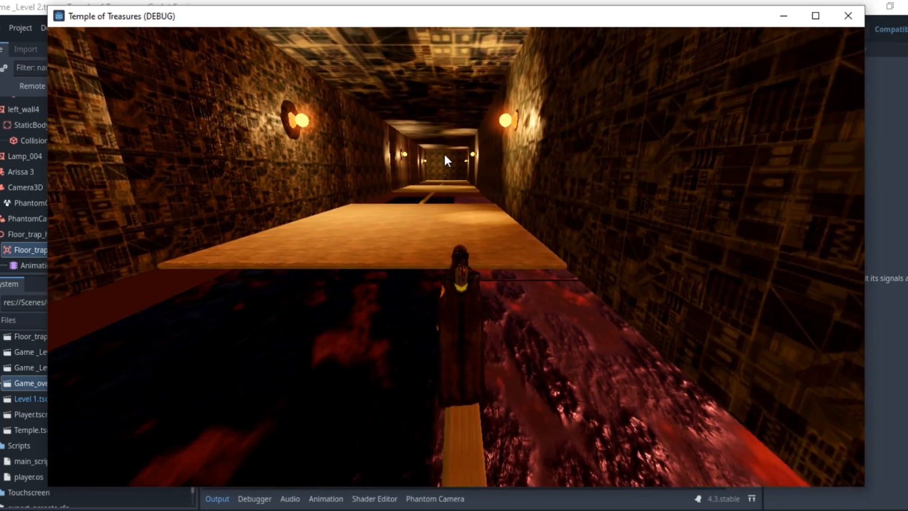
{"action": "key", "text": "Up"}
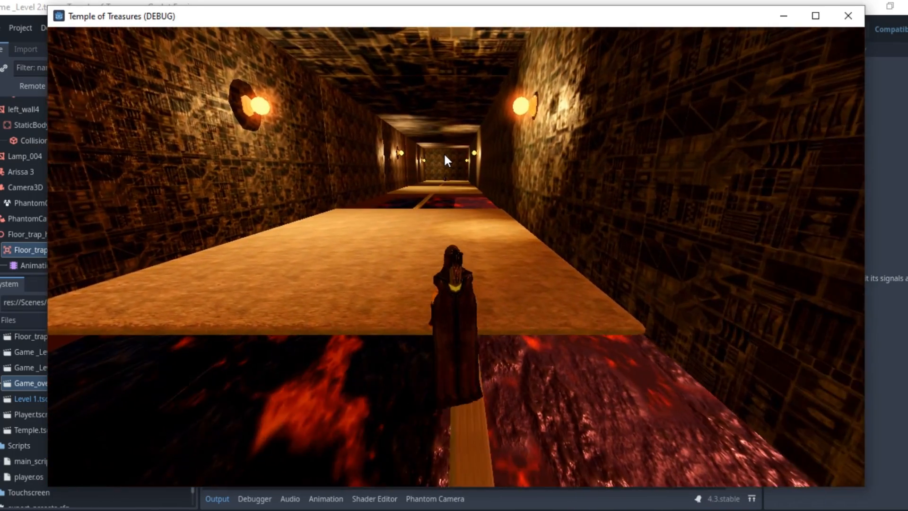
{"action": "key", "text": "Left"}
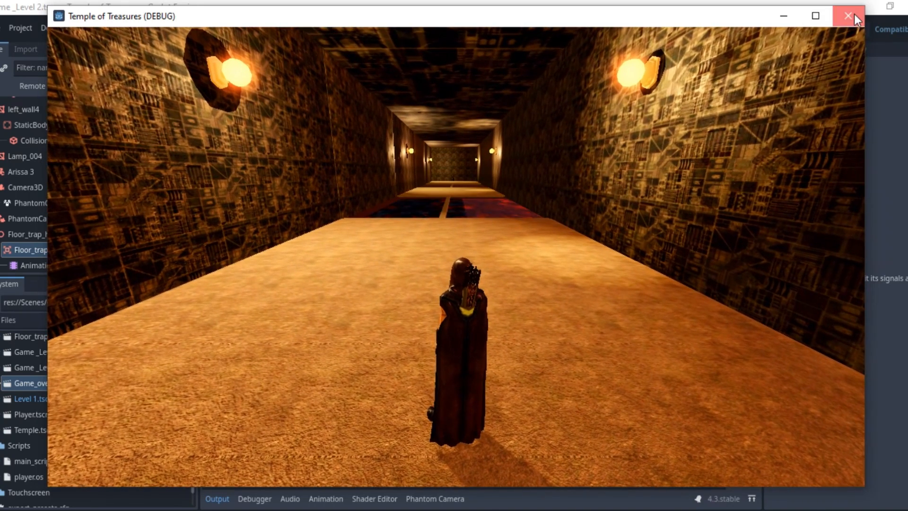
{"action": "left_click", "coordinate": [849, 16]}
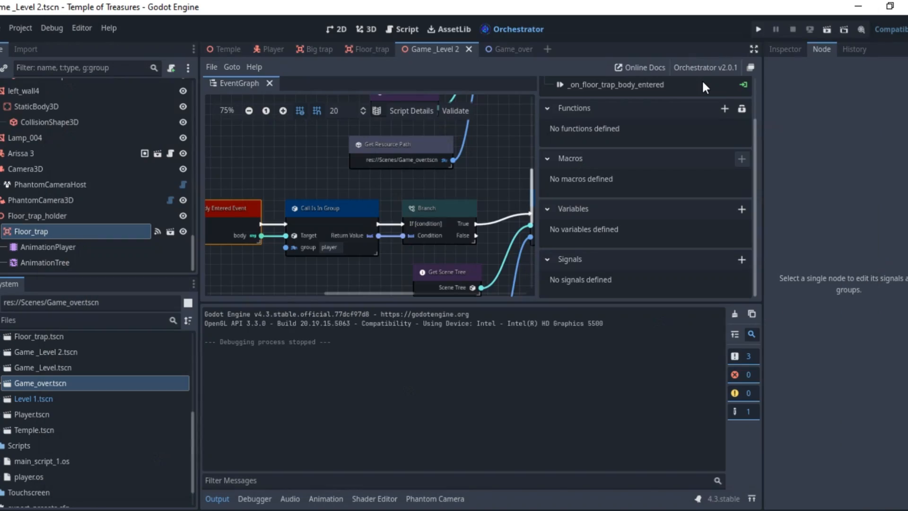
Step: Show the level in the 3D view and shift Floor_trap_holder with its trap slightly closer to the corridor's left wall
{"action": "scroll", "coordinate": [395, 171], "scroll_direction": "down", "scroll_amount": 2}
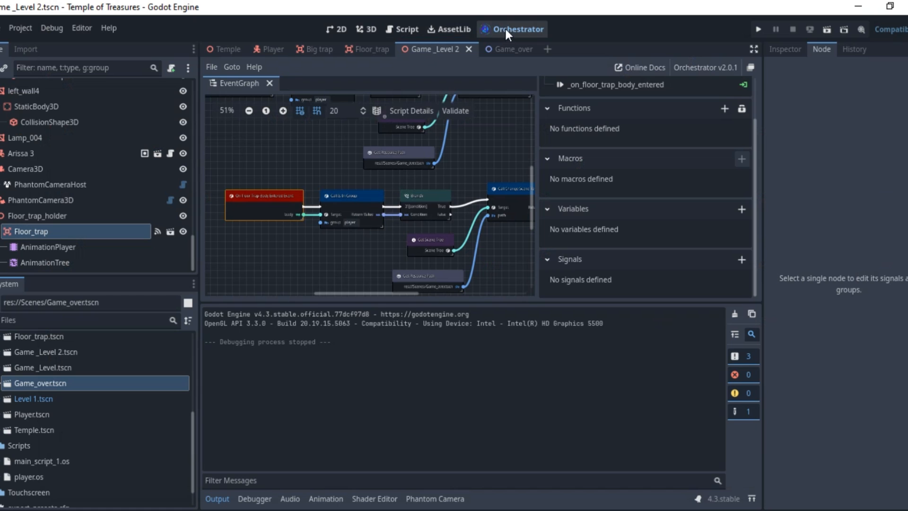
{"action": "left_click", "coordinate": [364, 27]}
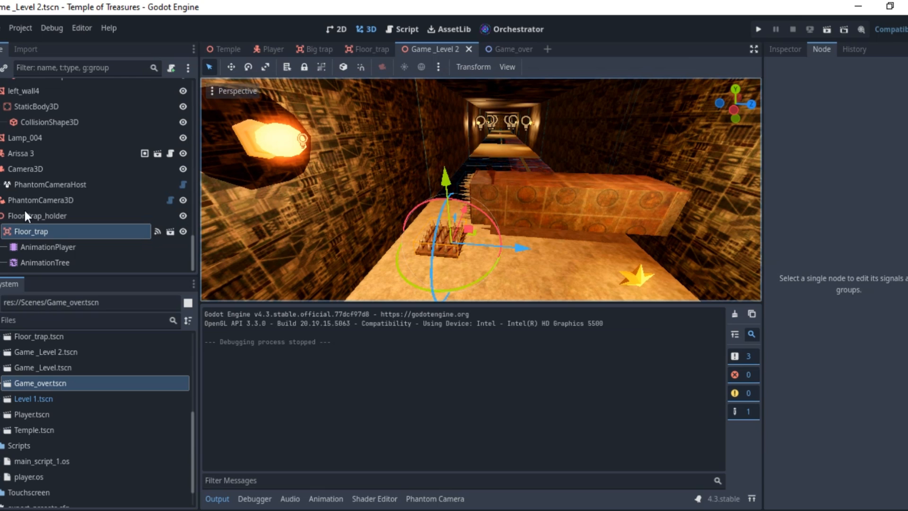
{"action": "left_click", "coordinate": [30, 216]}
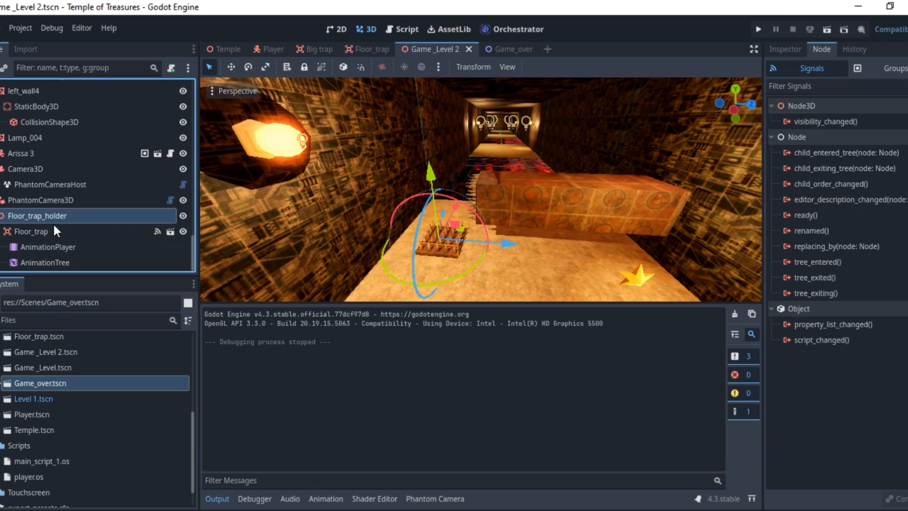
{"action": "mouse_move", "coordinate": [509, 242]}
{"action": "left_mouse_down"}
{"action": "mouse_move", "coordinate": [495, 238]}
{"action": "mouse_move", "coordinate": [505, 239]}
{"action": "left_mouse_up"}
{"action": "left_click", "coordinate": [65, 232]}
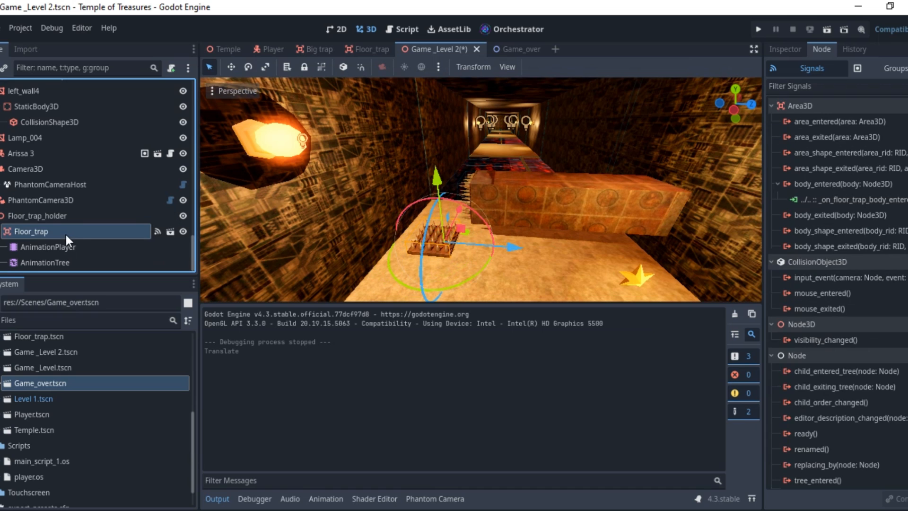
{"action": "left_click", "coordinate": [52, 215]}
{"action": "mouse_move", "coordinate": [505, 241]}
{"action": "left_mouse_down"}
{"action": "mouse_move", "coordinate": [529, 243]}
{"action": "mouse_move", "coordinate": [494, 244]}
{"action": "mouse_move", "coordinate": [504, 251]}
{"action": "left_mouse_up"}
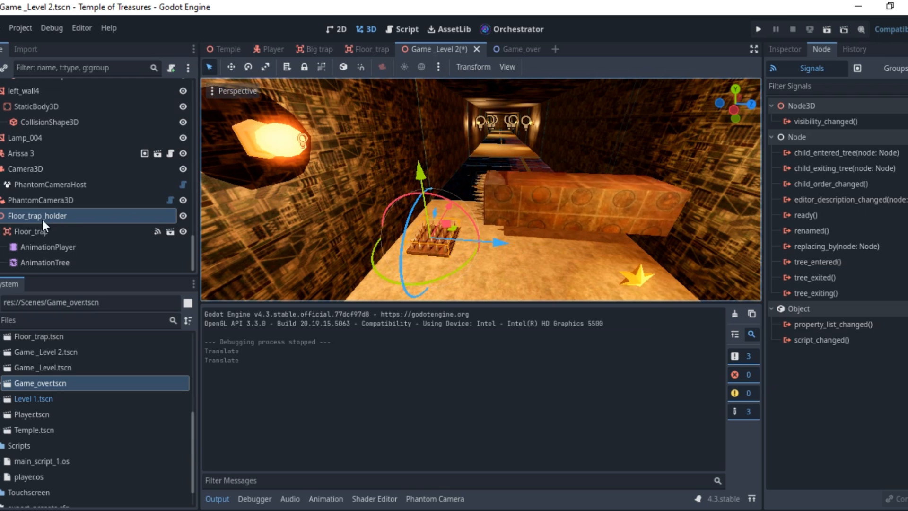
Step: Duplicate Floor_trap_holder and place the copy across the corridor from the original, slightly nearer the level's start
{"action": "scroll", "coordinate": [40, 234], "scroll_direction": "up", "scroll_amount": 3}
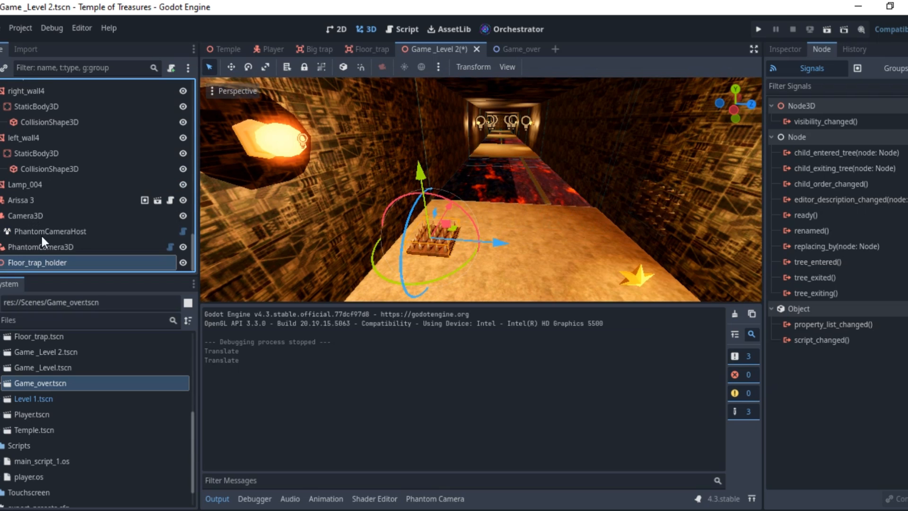
{"action": "left_click", "coordinate": [66, 262]}
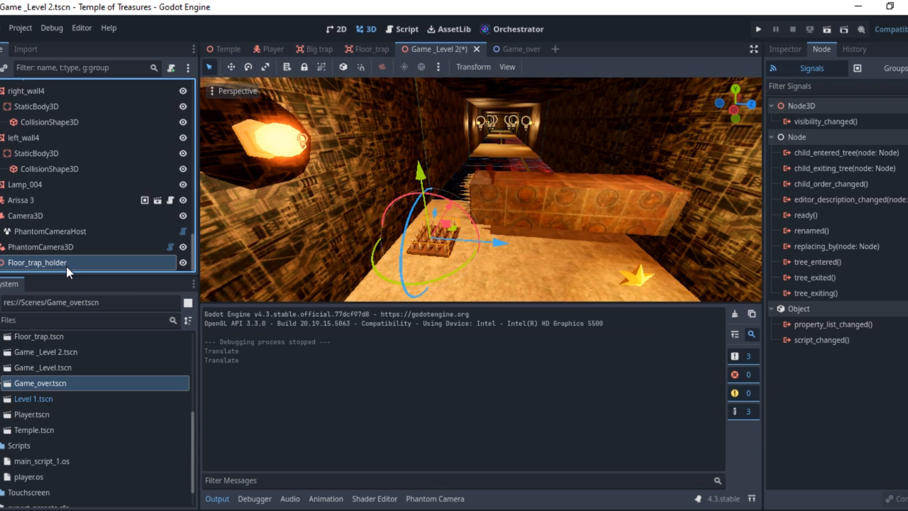
{"action": "key", "text": "ctrl+d"}
{"action": "left_click_drag", "start_coordinate": [500, 243], "coordinate": [590, 247]}
{"action": "scroll", "coordinate": [543, 255], "scroll_direction": "down", "scroll_amount": 10}
{"action": "middle_click_drag", "start_coordinate": [542, 256], "coordinate": [571, 267]}
{"action": "scroll", "coordinate": [571, 266], "scroll_direction": "up", "scroll_amount": 12}
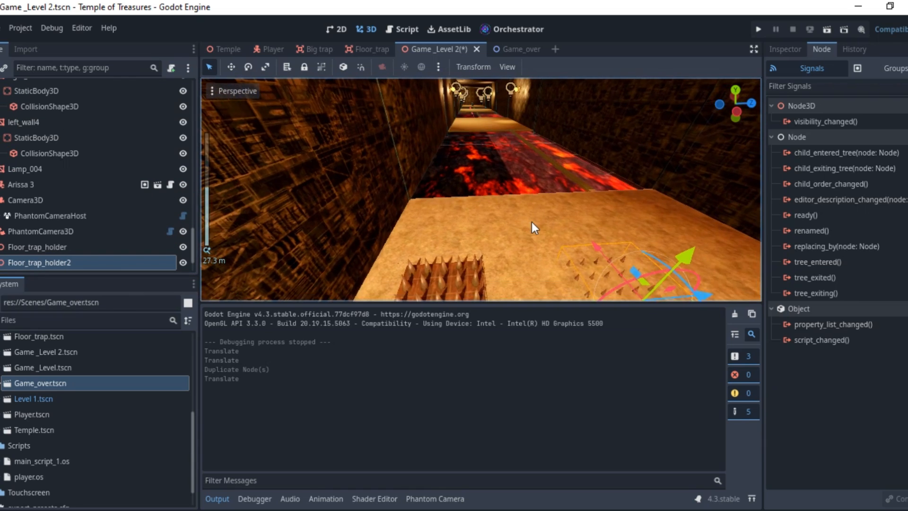
{"action": "scroll", "coordinate": [533, 224], "scroll_direction": "down", "scroll_amount": 8}
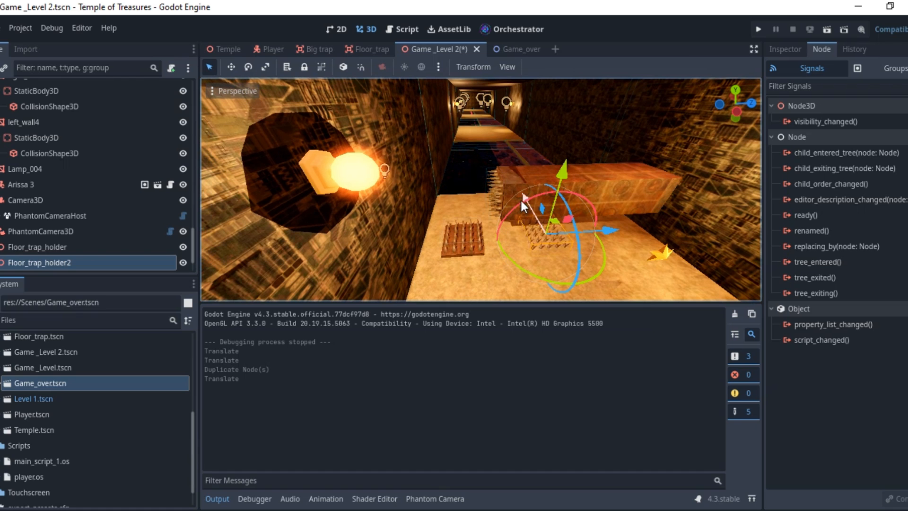
{"action": "left_click_drag", "start_coordinate": [520, 198], "coordinate": [537, 222]}
Step: Reload the AnimationPlayer and AnimationTree of the trap in Floor_trap_holder2 with its properties shown, and save the scene
{"action": "left_click", "coordinate": [479, 239]}
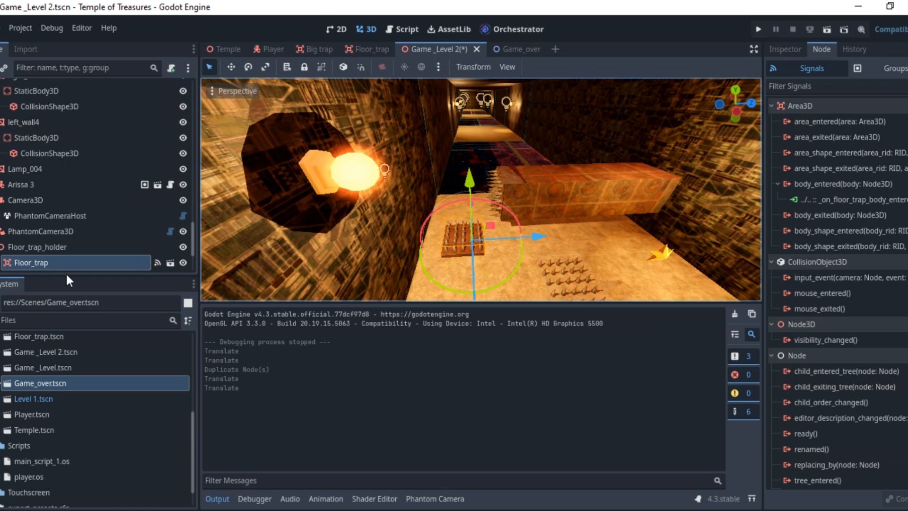
{"action": "scroll", "coordinate": [67, 265], "scroll_direction": "down", "scroll_amount": 2}
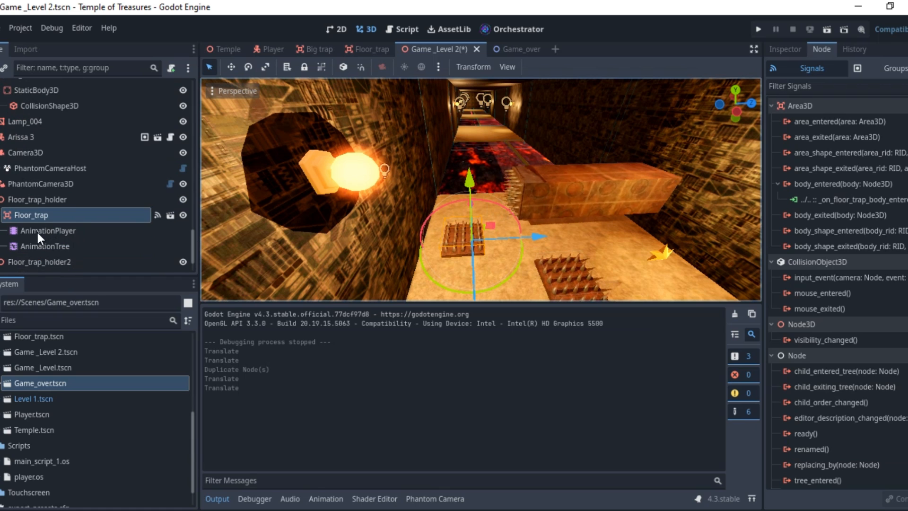
{"action": "scroll", "coordinate": [38, 234], "scroll_direction": "down", "scroll_amount": 2}
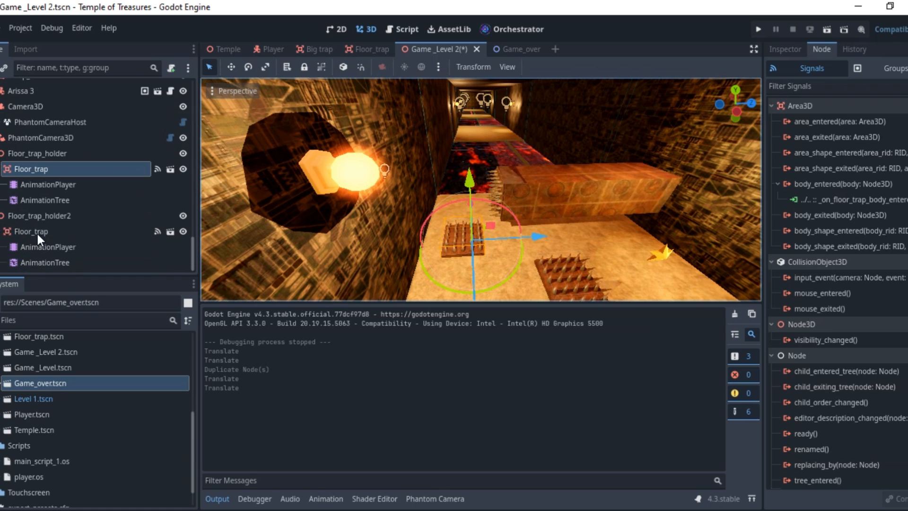
{"action": "left_click", "coordinate": [37, 262]}
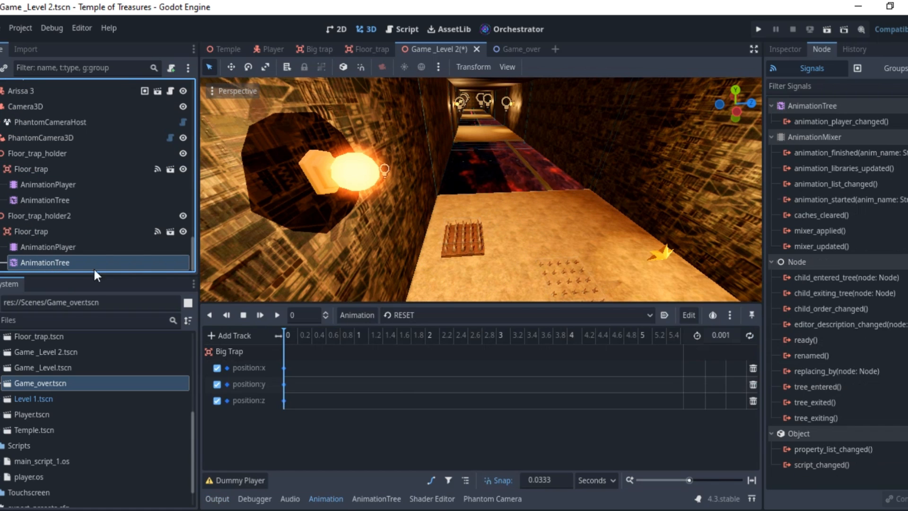
{"action": "left_click", "coordinate": [793, 52]}
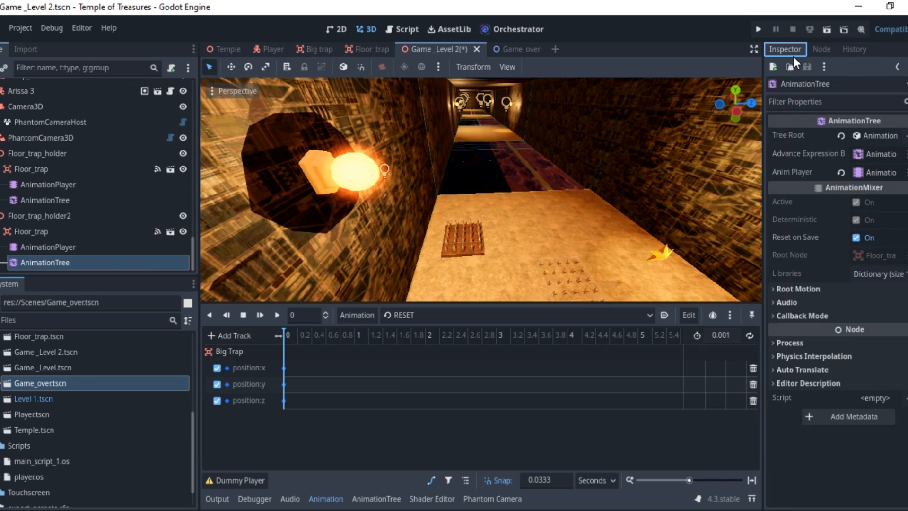
{"action": "left_click", "coordinate": [40, 246]}
{"action": "left_click", "coordinate": [45, 258]}
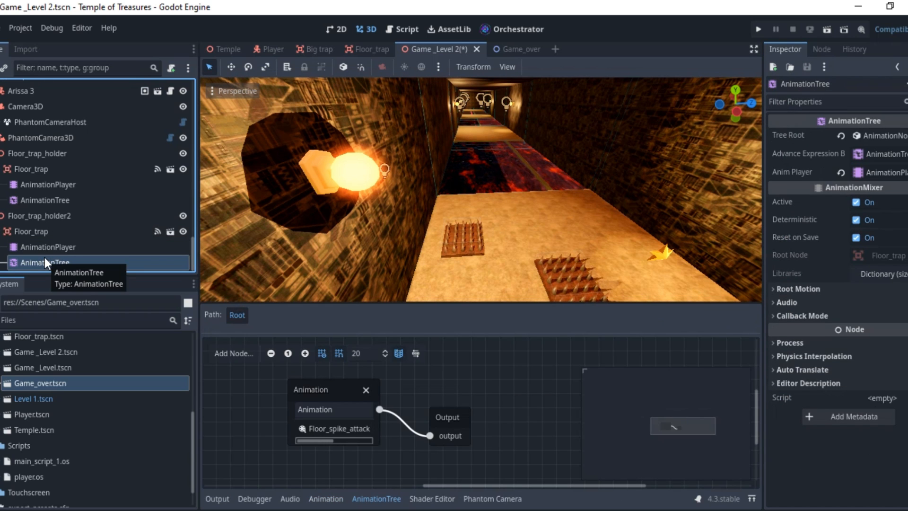
{"action": "key", "text": "ctrl+s"}
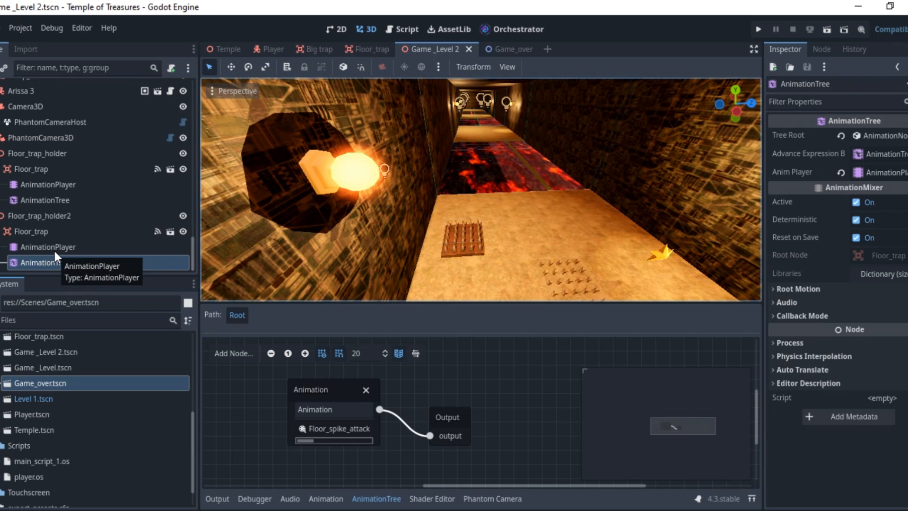
Step: Check the AnimationPlayer and AnimationTree of the original Floor_trap under Floor_trap_holder
{"action": "left_click", "coordinate": [41, 199]}
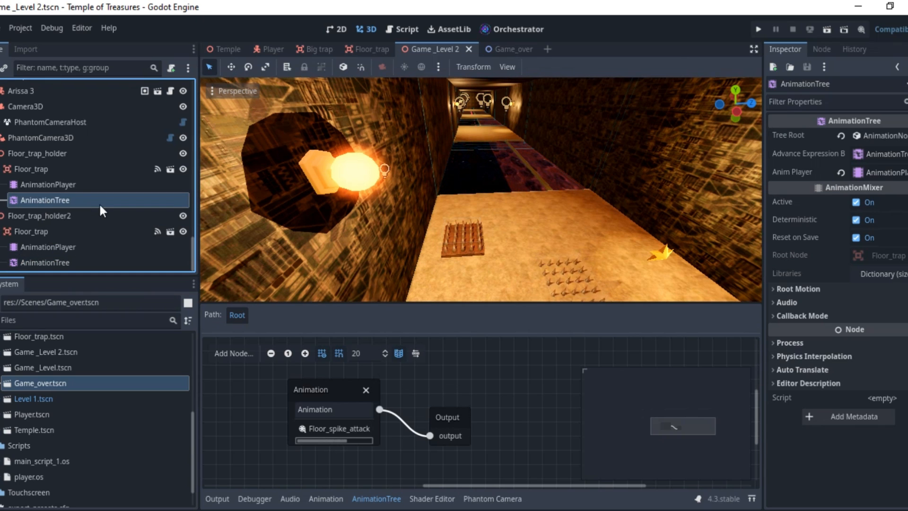
{"action": "left_click", "coordinate": [51, 185]}
{"action": "left_click", "coordinate": [52, 200]}
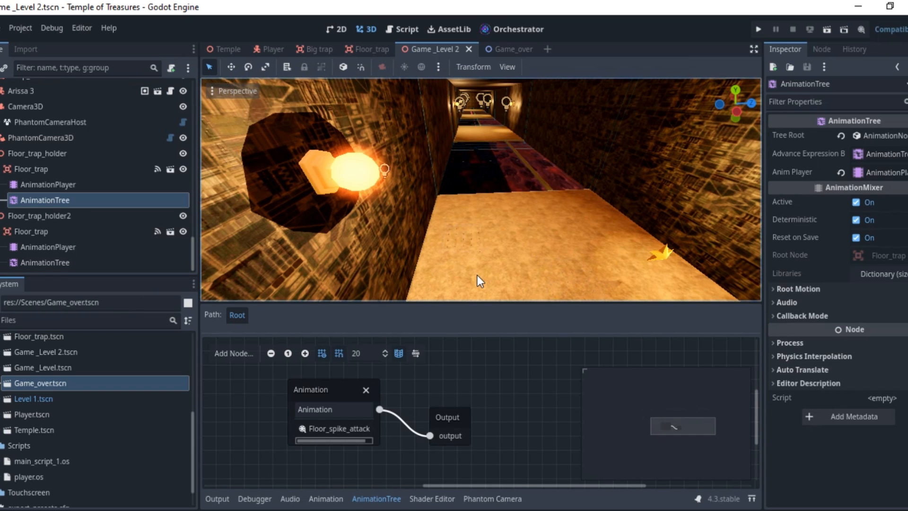
Step: Duplicate Floor_trap_holder onto the next platform beyond the lava, and place another copy beside it toward the corridor's right wall
{"action": "double_click", "coordinate": [29, 169]}
{"action": "left_click", "coordinate": [38, 153]}
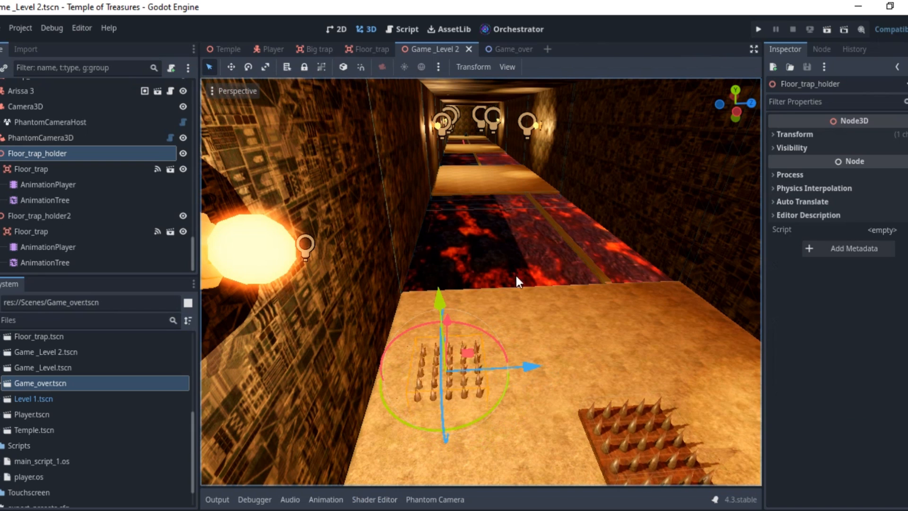
{"action": "key", "text": "ctrl+d"}
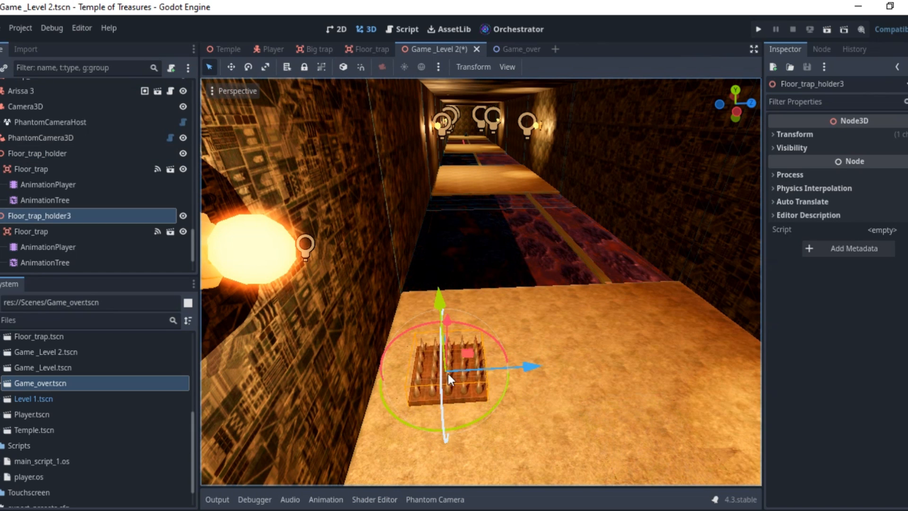
{"action": "middle_click_drag", "start_coordinate": [448, 374], "coordinate": [418, 374]}
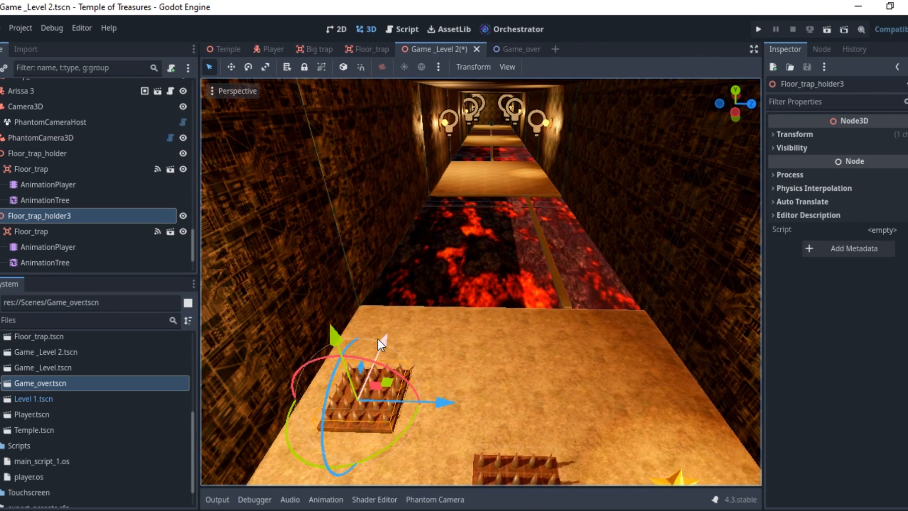
{"action": "left_click_drag", "start_coordinate": [381, 337], "coordinate": [464, 191]}
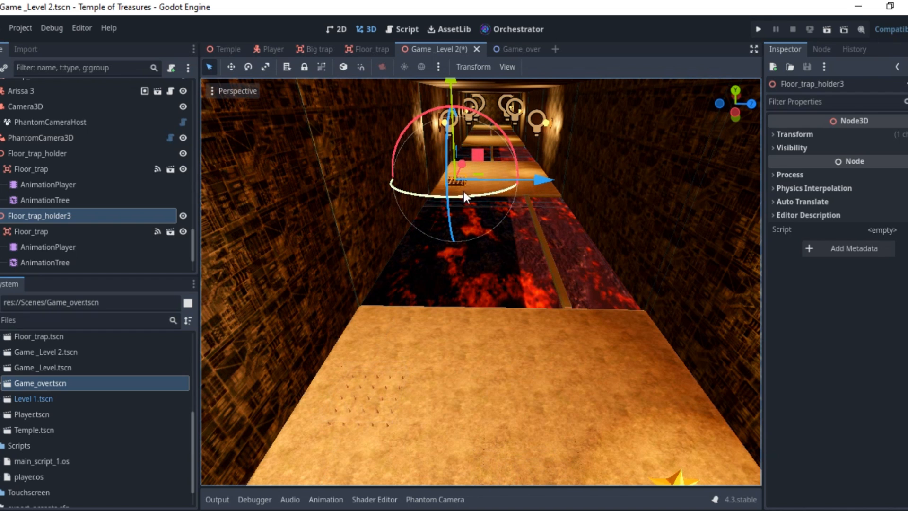
{"action": "key", "text": "ctrl+d"}
{"action": "left_click_drag", "start_coordinate": [535, 181], "coordinate": [605, 190]}
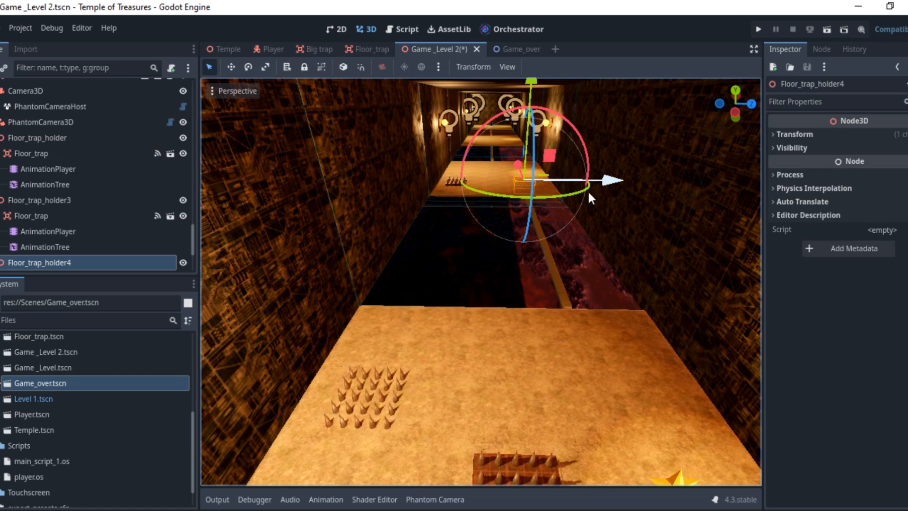
Step: Reload the Big Trap's AnimationPlayer and AnimationTree to preview Spike_Attack in the level, and save the scene
{"action": "scroll", "coordinate": [95, 180], "scroll_direction": "up", "scroll_amount": 5}
{"action": "double_click", "coordinate": [34, 128]}
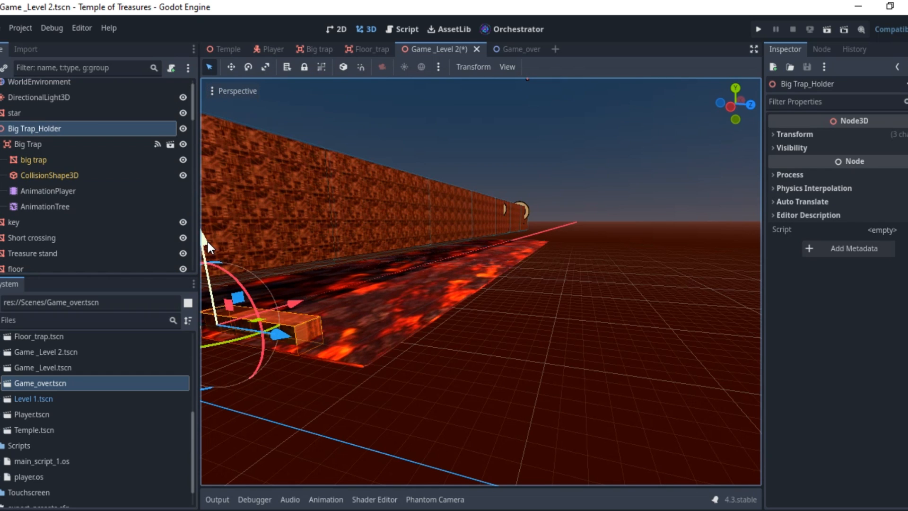
{"action": "left_click", "coordinate": [64, 205]}
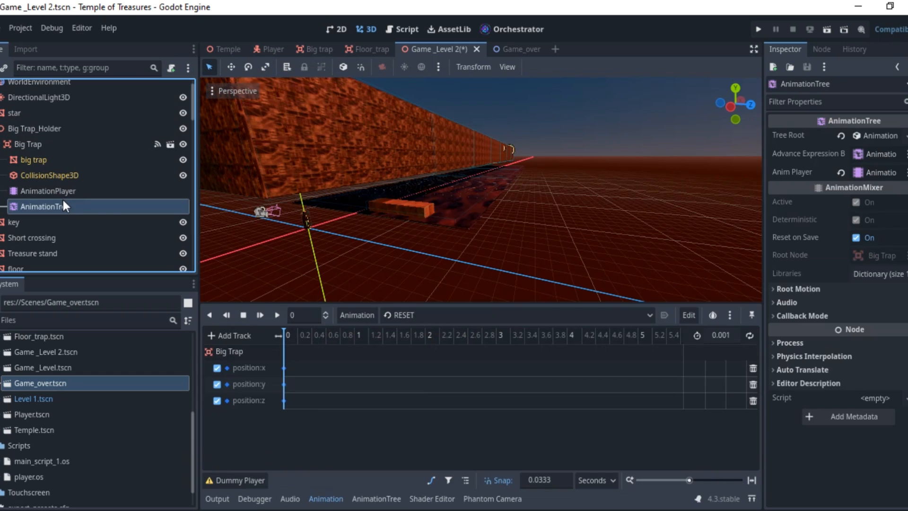
{"action": "left_click", "coordinate": [90, 190]}
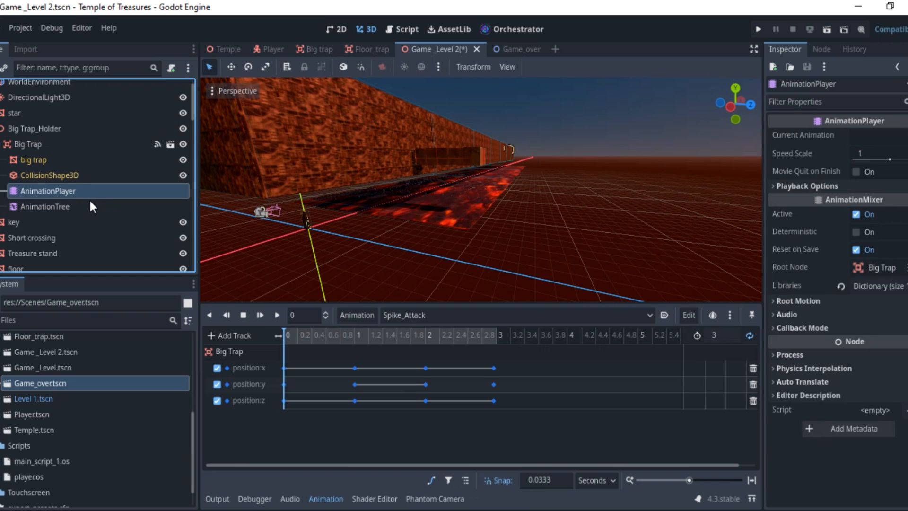
{"action": "left_click", "coordinate": [90, 202]}
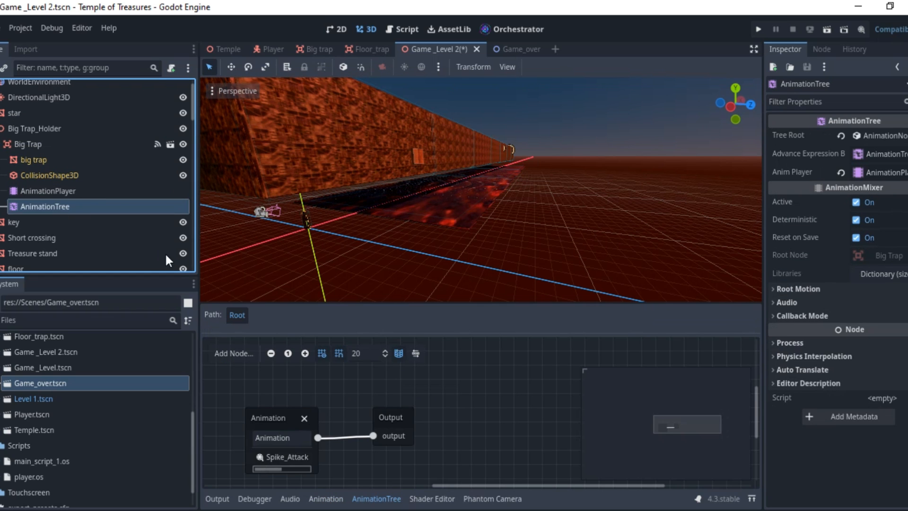
{"action": "middle_click_drag", "start_coordinate": [383, 212], "coordinate": [419, 190], "text": "shift"}
{"action": "scroll", "coordinate": [428, 163], "scroll_direction": "up", "scroll_amount": 8}
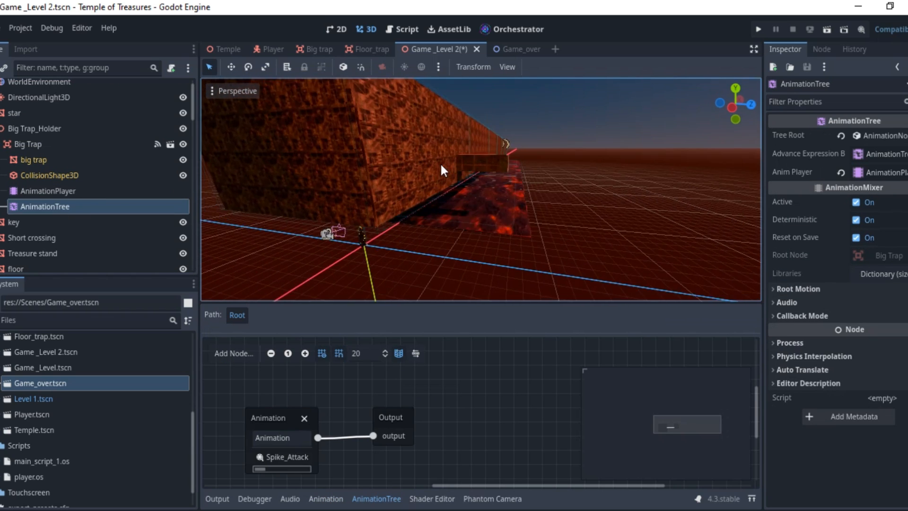
{"action": "key", "text": "ctrl+s"}
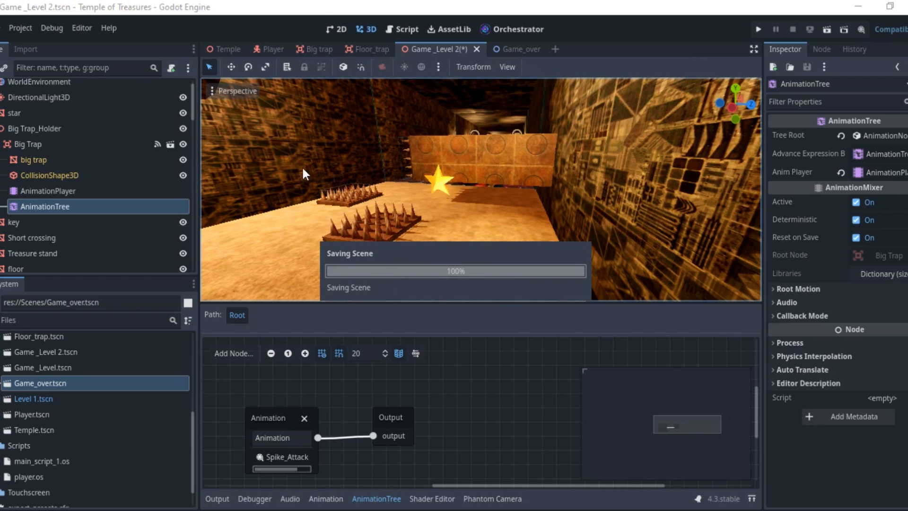
Step: Duplicate Big Trap_Holder and move the copy along the X axis, further down the corridor over the lava
{"action": "double_click", "coordinate": [33, 132]}
{"action": "middle_click_drag", "start_coordinate": [431, 165], "coordinate": [431, 253]}
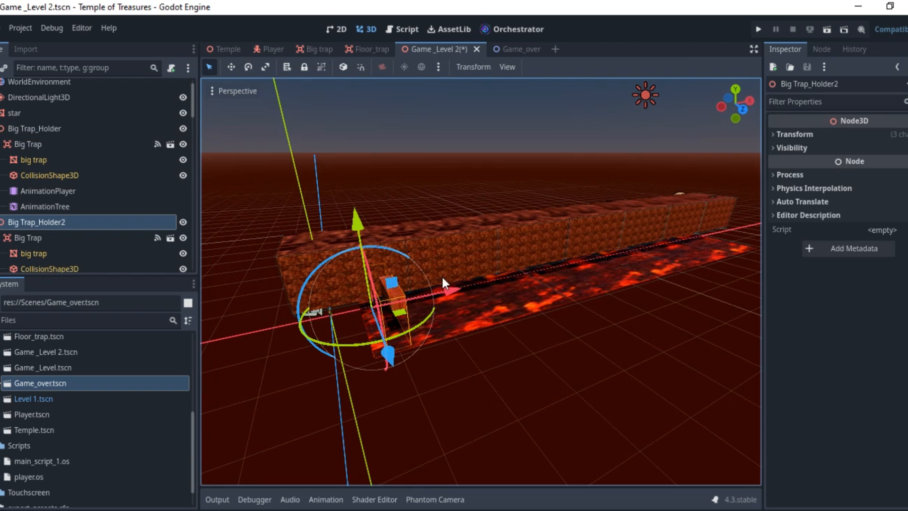
{"action": "key", "text": "ctrl+d"}
{"action": "left_click_drag", "start_coordinate": [451, 293], "coordinate": [530, 278]}
{"action": "scroll", "coordinate": [472, 293], "scroll_direction": "up", "scroll_amount": 2}
{"action": "mouse_move", "coordinate": [470, 290]}
{"action": "middle_mouse_down"}
{"action": "mouse_move", "coordinate": [504, 278]}
{"action": "mouse_move", "coordinate": [460, 286]}
{"action": "middle_mouse_up"}
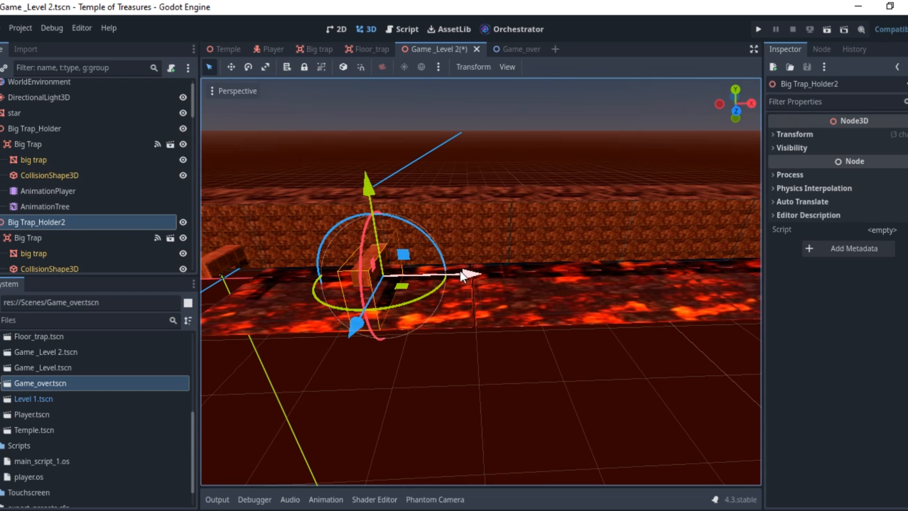
Step: Add three more Big Trap holders by duplicating the newest copy each time and shifting it further down the corridor along X
{"action": "key", "text": "ctrl+d"}
{"action": "left_click_drag", "start_coordinate": [477, 276], "coordinate": [589, 276]}
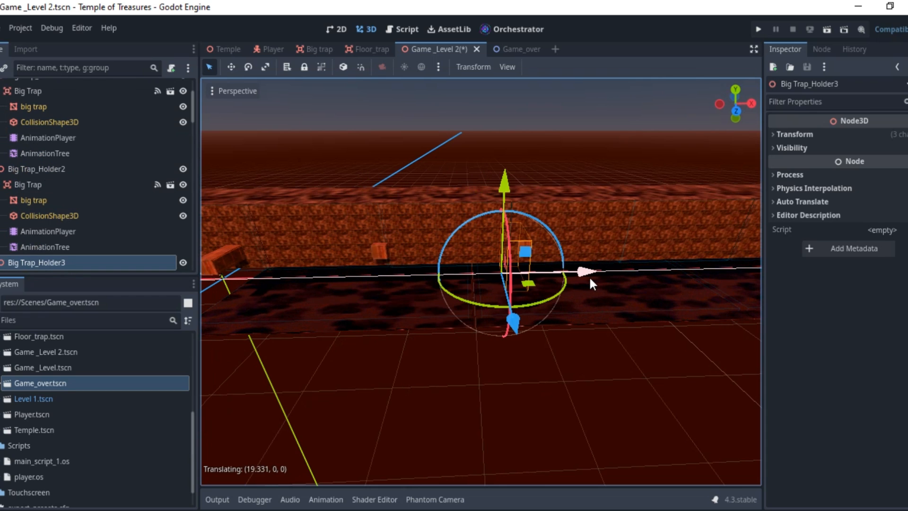
{"action": "middle_click_drag", "start_coordinate": [589, 276], "coordinate": [477, 267]}
{"action": "key", "text": "ctrl+d"}
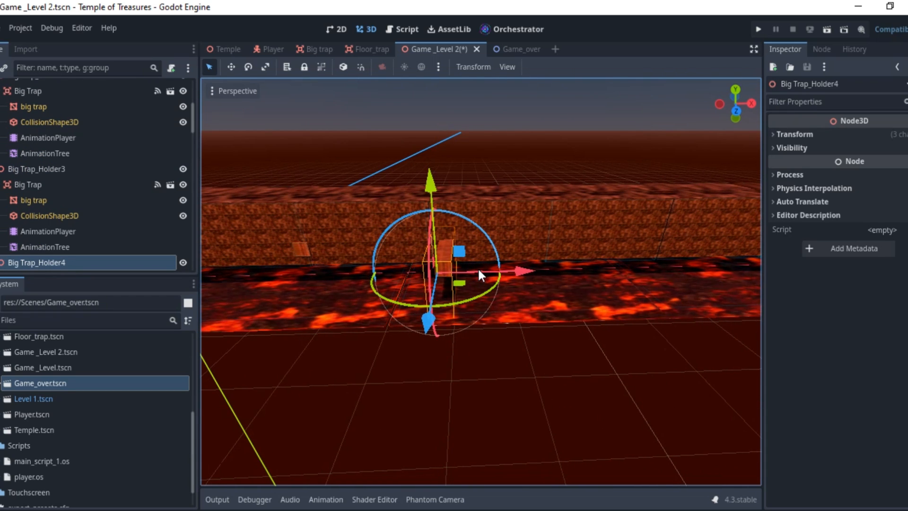
{"action": "left_click_drag", "start_coordinate": [521, 273], "coordinate": [619, 272]}
{"action": "middle_click_drag", "start_coordinate": [620, 273], "coordinate": [466, 274]}
{"action": "key", "text": "ctrl+d"}
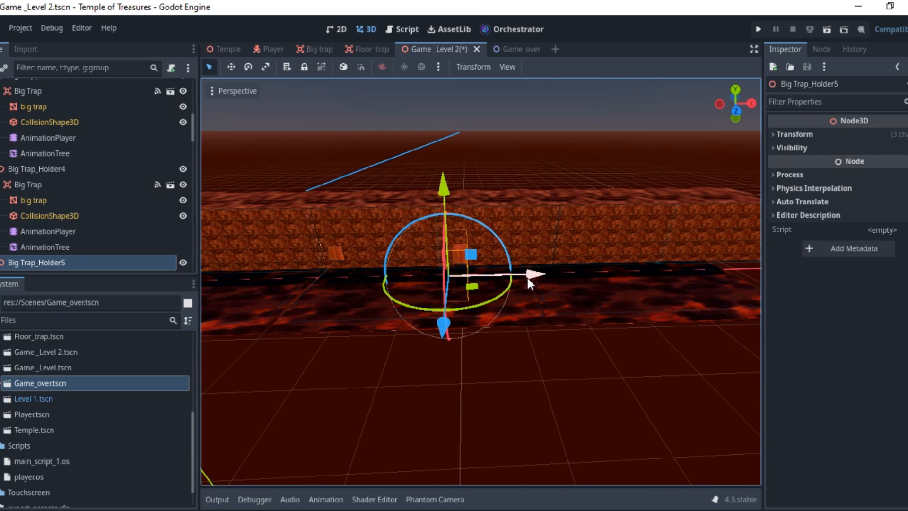
{"action": "left_click_drag", "start_coordinate": [526, 277], "coordinate": [641, 278]}
Step: Duplicate Big Trap_Holder5 and set the copy's Y rotation to -90° so it faces the opposite way
{"action": "scroll", "coordinate": [607, 247], "scroll_direction": "down", "scroll_amount": 5}
{"action": "middle_click_drag", "start_coordinate": [607, 247], "coordinate": [401, 279], "text": "shift"}
{"action": "scroll", "coordinate": [390, 260], "scroll_direction": "up", "scroll_amount": 6}
{"action": "scroll", "coordinate": [400, 281], "scroll_direction": "down", "scroll_amount": 5}
{"action": "middle_click_drag", "start_coordinate": [467, 250], "coordinate": [565, 329]}
{"action": "scroll", "coordinate": [564, 328], "scroll_direction": "up", "scroll_amount": 2}
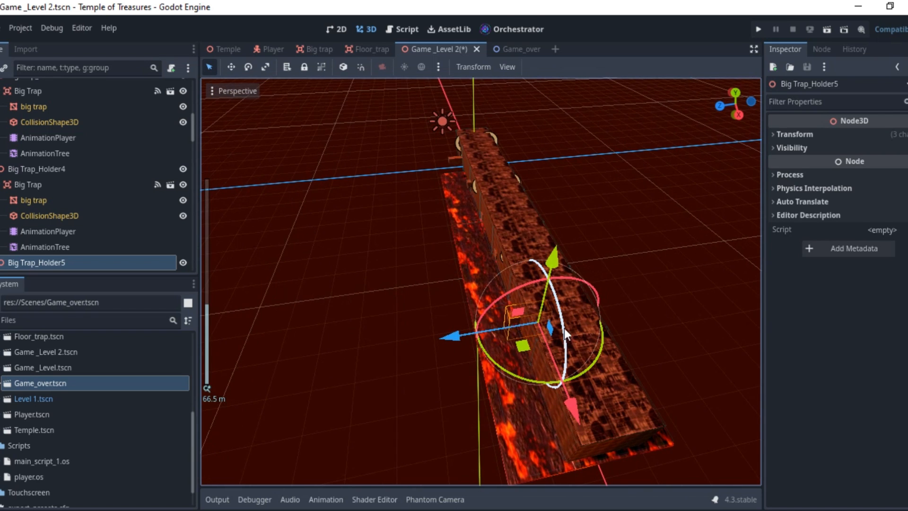
{"action": "key", "text": "ctrl+d"}
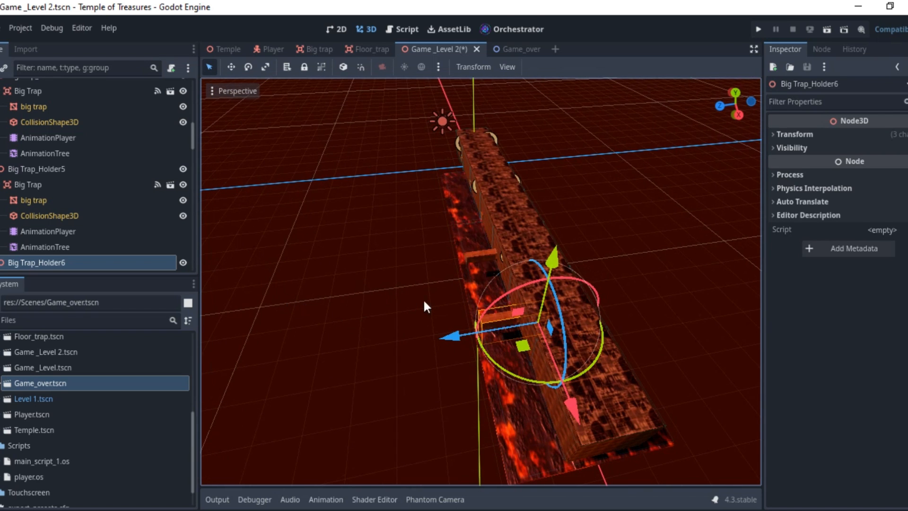
{"action": "scroll", "coordinate": [34, 265], "scroll_direction": "down", "scroll_amount": 4}
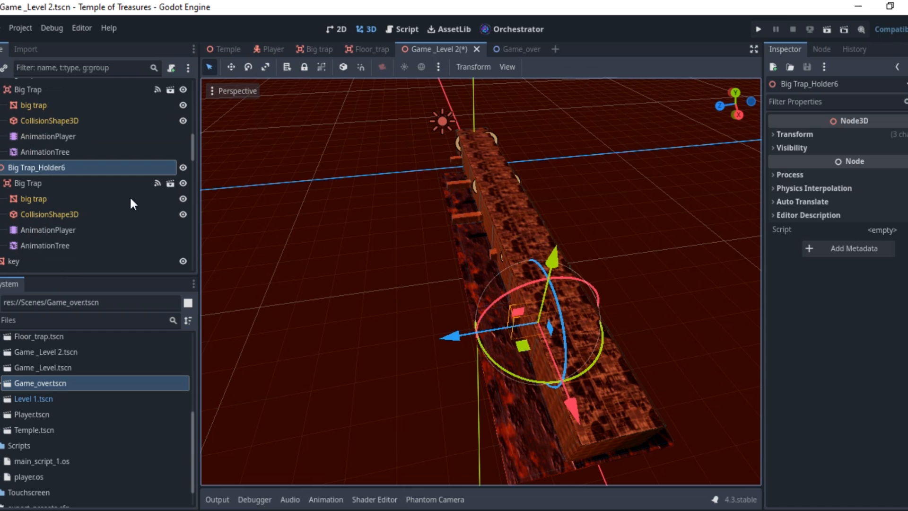
{"action": "left_click", "coordinate": [792, 135]}
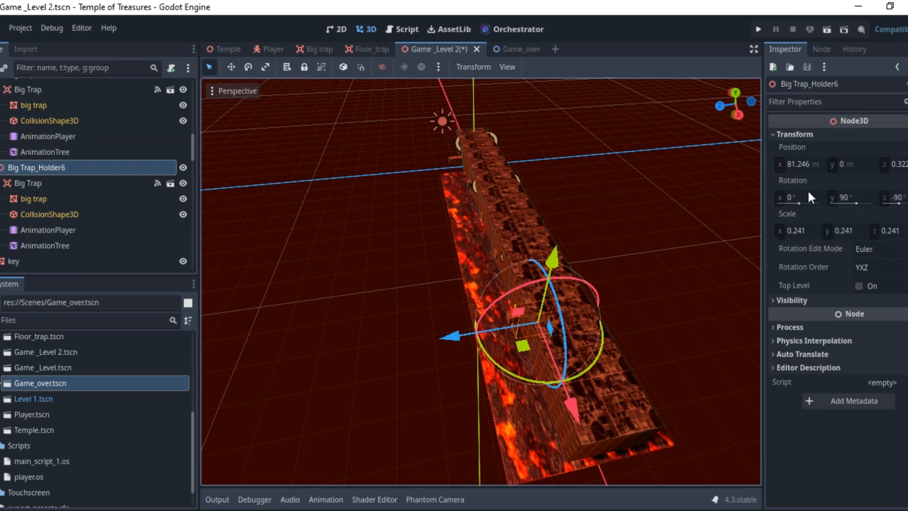
{"action": "left_click", "coordinate": [861, 196]}
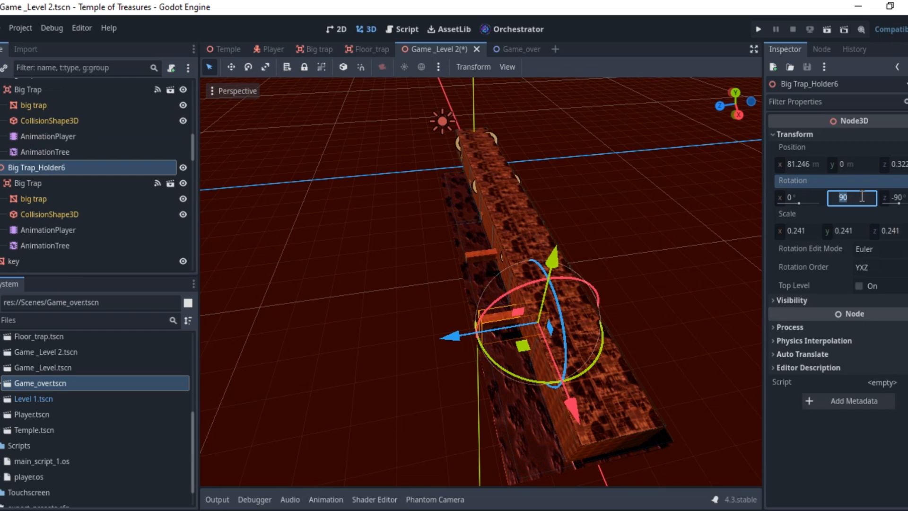
{"action": "left_click", "coordinate": [862, 196]}
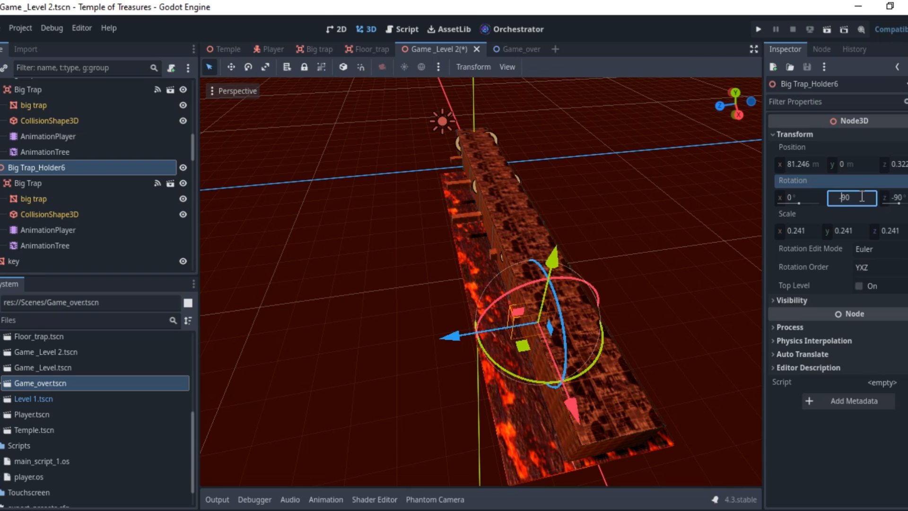
{"action": "type", "text": "-"}
{"action": "key", "text": "Return"}
Step: Move Big Trap_Holder6 across the corridor to the opposite wall, at a Z position of about -4.7 m
{"action": "middle_click_drag", "start_coordinate": [480, 319], "coordinate": [384, 299], "text": "shift"}
{"action": "scroll", "coordinate": [383, 299], "scroll_direction": "up", "scroll_amount": 5}
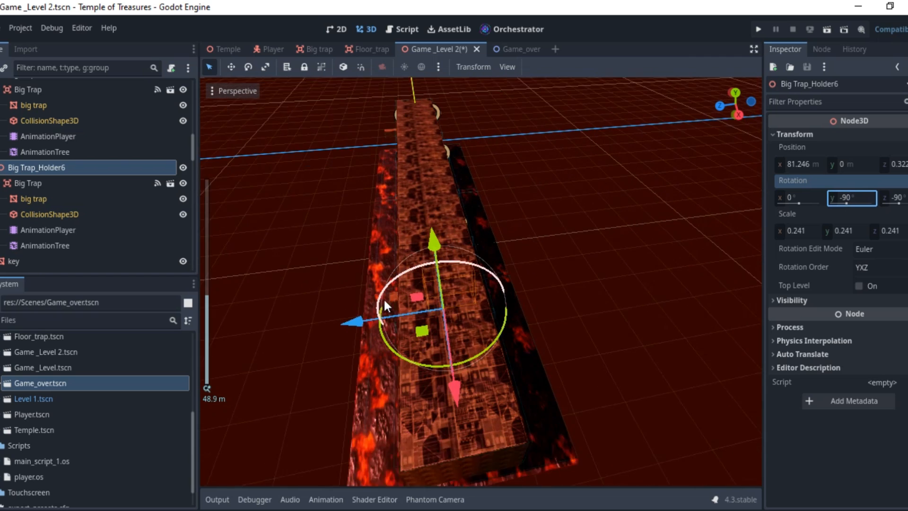
{"action": "left_click_drag", "start_coordinate": [350, 324], "coordinate": [400, 322]}
{"action": "middle_click_drag", "start_coordinate": [686, 302], "coordinate": [591, 281], "text": "shift"}
{"action": "scroll", "coordinate": [590, 281], "scroll_direction": "up", "scroll_amount": 4}
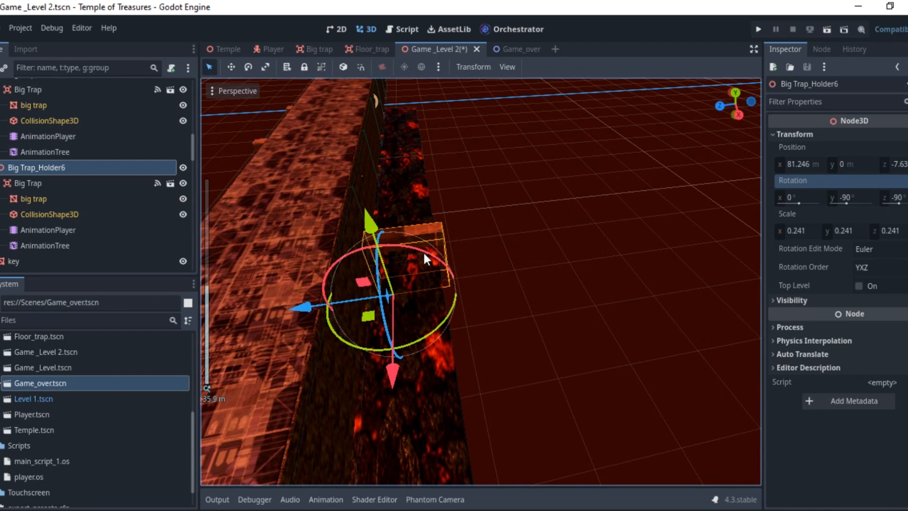
{"action": "mouse_move", "coordinate": [297, 307]}
{"action": "left_mouse_down"}
{"action": "mouse_move", "coordinate": [275, 306]}
{"action": "mouse_move", "coordinate": [285, 313]}
{"action": "left_mouse_up"}
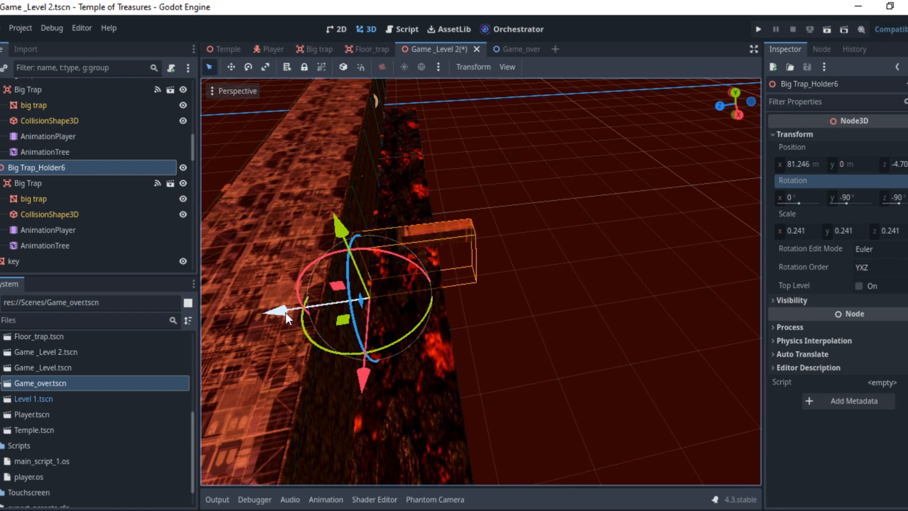
{"action": "scroll", "coordinate": [485, 192], "scroll_direction": "down", "scroll_amount": 3}
{"action": "middle_click_drag", "start_coordinate": [286, 313], "coordinate": [538, 212]}
{"action": "scroll", "coordinate": [536, 222], "scroll_direction": "down", "scroll_amount": 3}
{"action": "scroll", "coordinate": [536, 224], "scroll_direction": "up", "scroll_amount": 4}
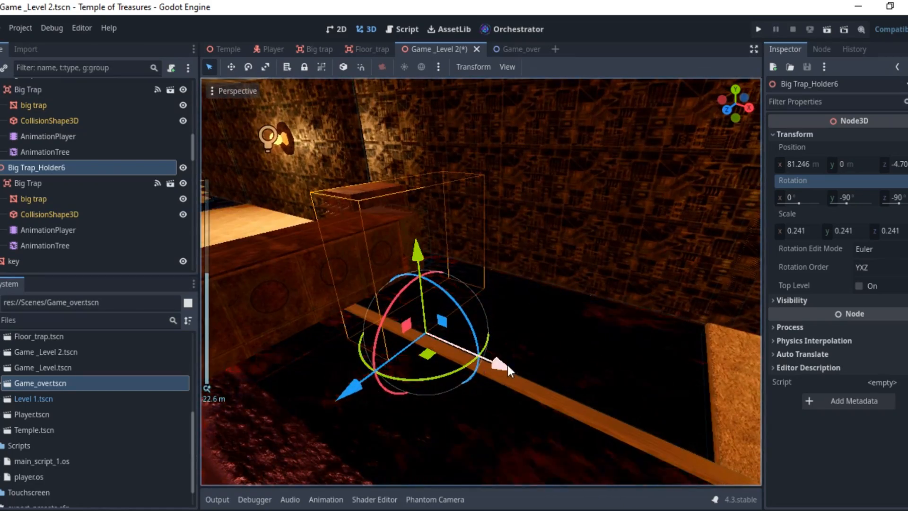
Step: Move Big Trap_Holder6 along the X axis to about 99 m, onto the sand platform past the lava
{"action": "middle_click_drag", "start_coordinate": [508, 365], "coordinate": [533, 356]}
{"action": "left_click_drag", "start_coordinate": [533, 355], "coordinate": [823, 400]}
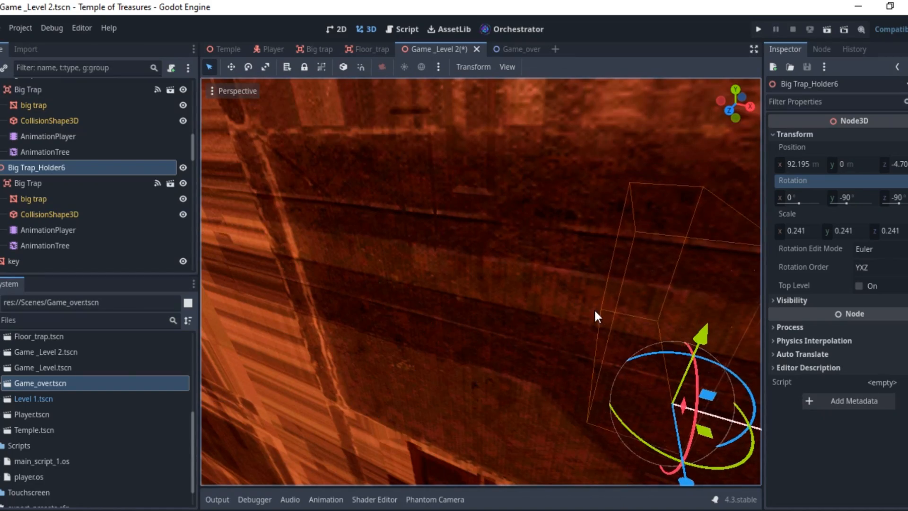
{"action": "key", "text": "f"}
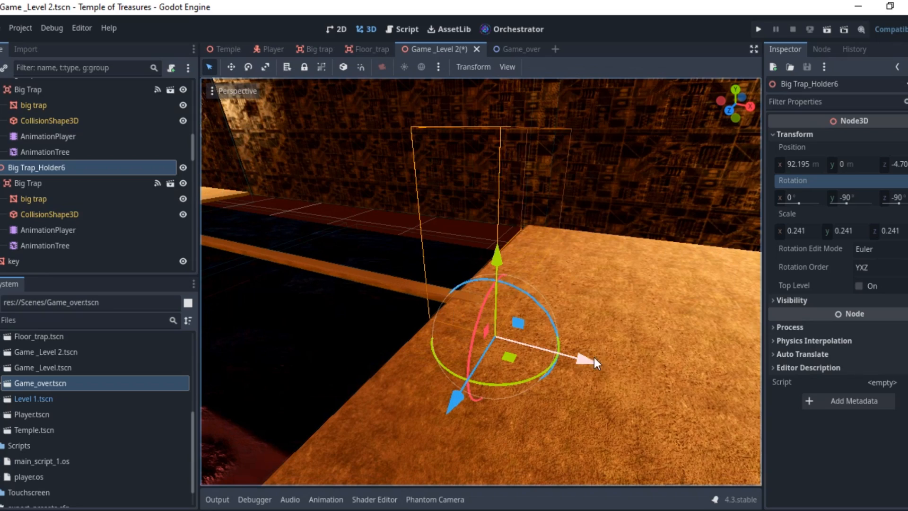
{"action": "left_click_drag", "start_coordinate": [594, 359], "coordinate": [848, 421]}
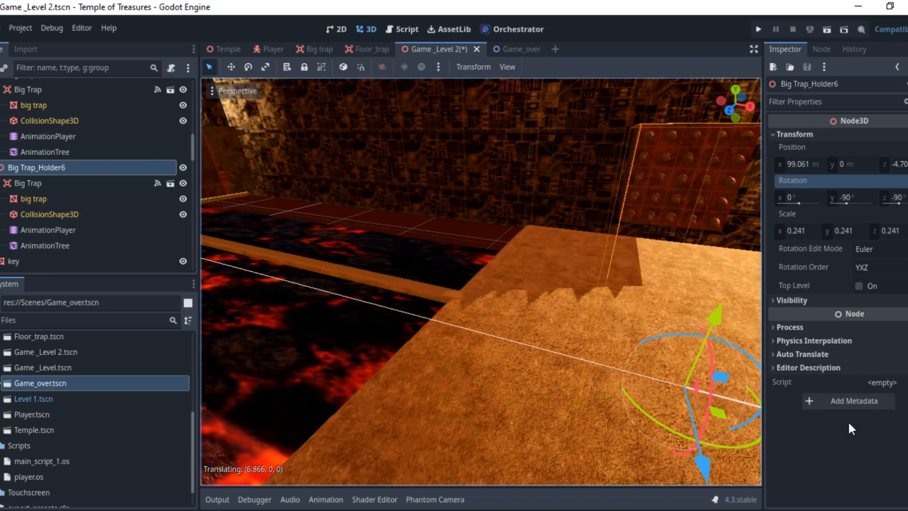
{"action": "middle_click_drag", "start_coordinate": [629, 220], "coordinate": [360, 256]}
{"action": "scroll", "coordinate": [308, 202], "scroll_direction": "down", "scroll_amount": 2}
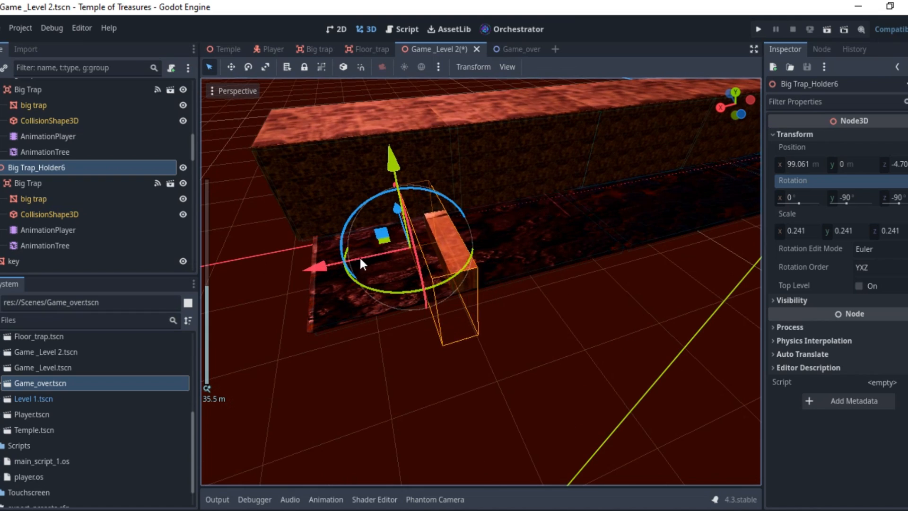
{"action": "left_click_drag", "start_coordinate": [299, 265], "coordinate": [305, 266]}
Step: Duplicate Big Trap_Holder6 and shift the copy along the corridor on the same wall
{"action": "middle_click_drag", "start_coordinate": [304, 266], "coordinate": [381, 205]}
{"action": "scroll", "coordinate": [374, 225], "scroll_direction": "up", "scroll_amount": 2}
{"action": "key", "text": "ctrl+d"}
{"action": "scroll", "coordinate": [392, 204], "scroll_direction": "down", "scroll_amount": 5}
{"action": "left_click_drag", "start_coordinate": [353, 254], "coordinate": [400, 249]}
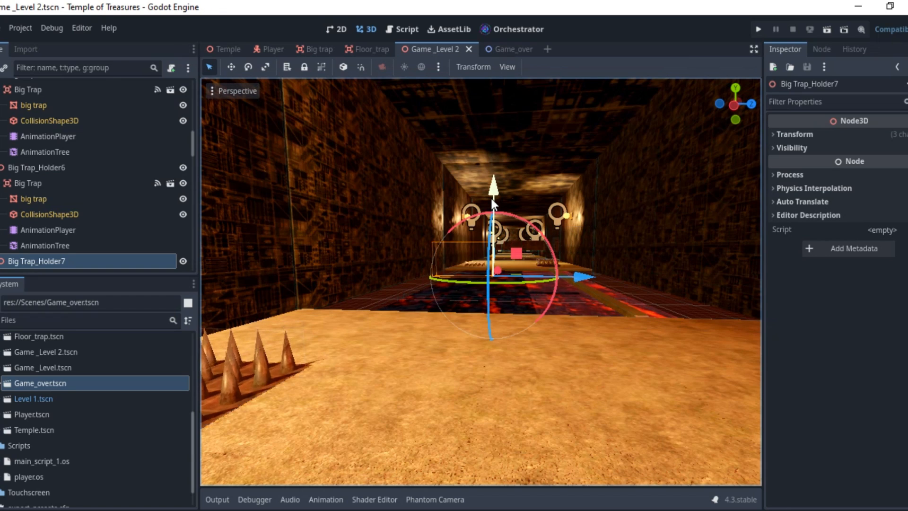
Step: Run the Game _Level 2 scene and steer the player past the floor traps and the first Big Trap
{"action": "mouse_move", "coordinate": [490, 196]}
{"action": "middle_mouse_down"}
{"action": "mouse_move", "coordinate": [514, 118]}
{"action": "mouse_move", "coordinate": [353, 201]}
{"action": "mouse_move", "coordinate": [507, 204]}
{"action": "middle_mouse_up"}
{"action": "scroll", "coordinate": [506, 202], "scroll_direction": "down", "scroll_amount": 5}
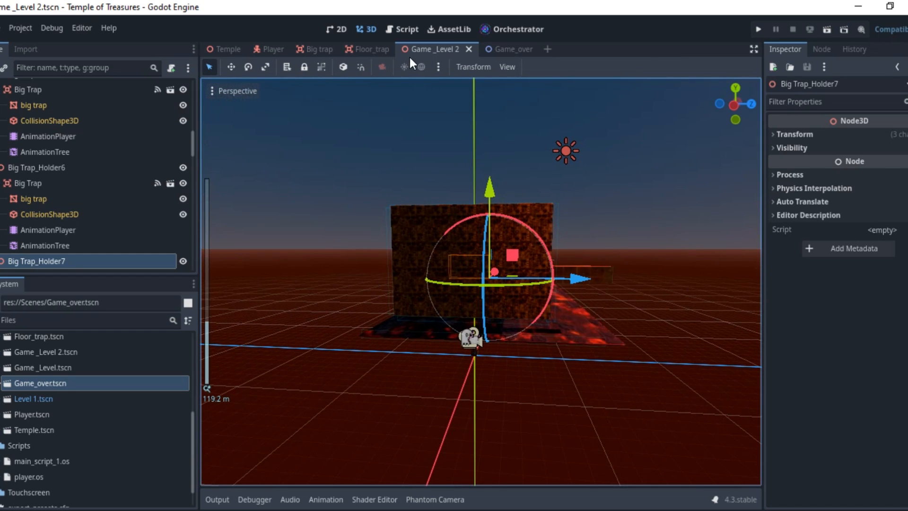
{"action": "right_click", "coordinate": [427, 47]}
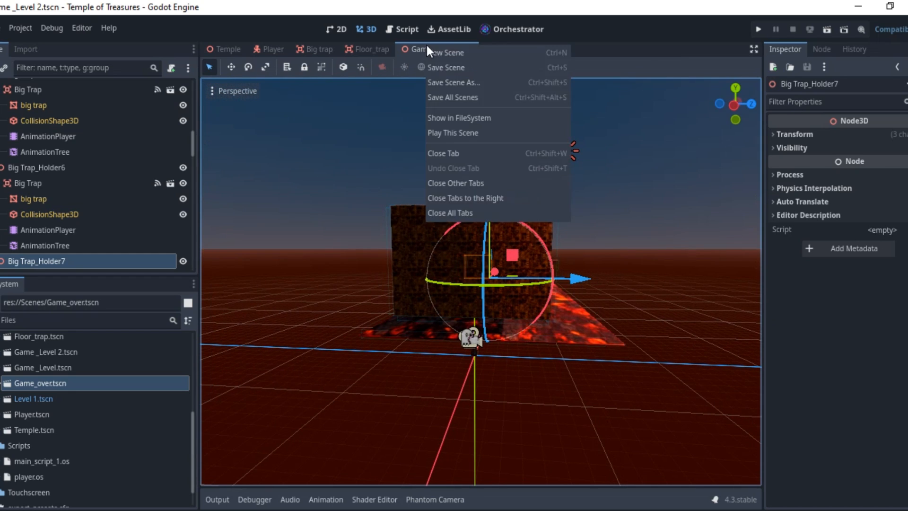
{"action": "left_click", "coordinate": [442, 129]}
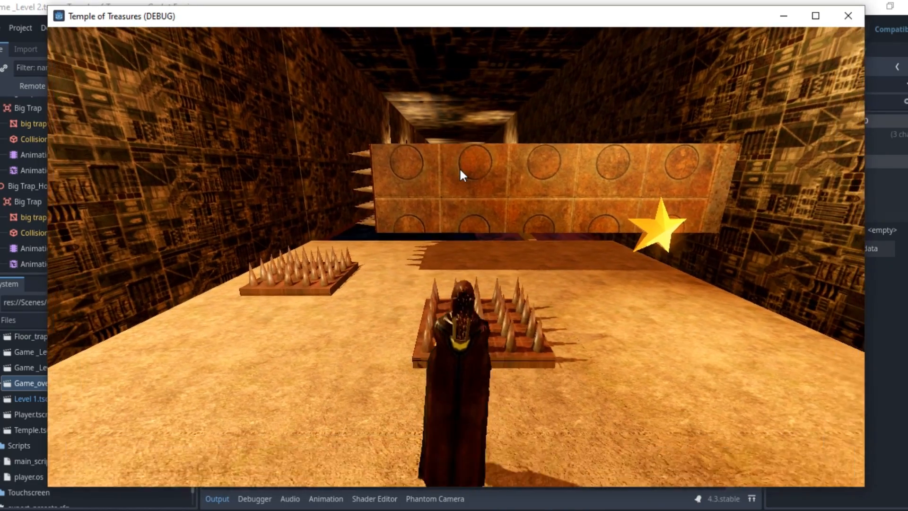
{"action": "key", "text": "Left"}
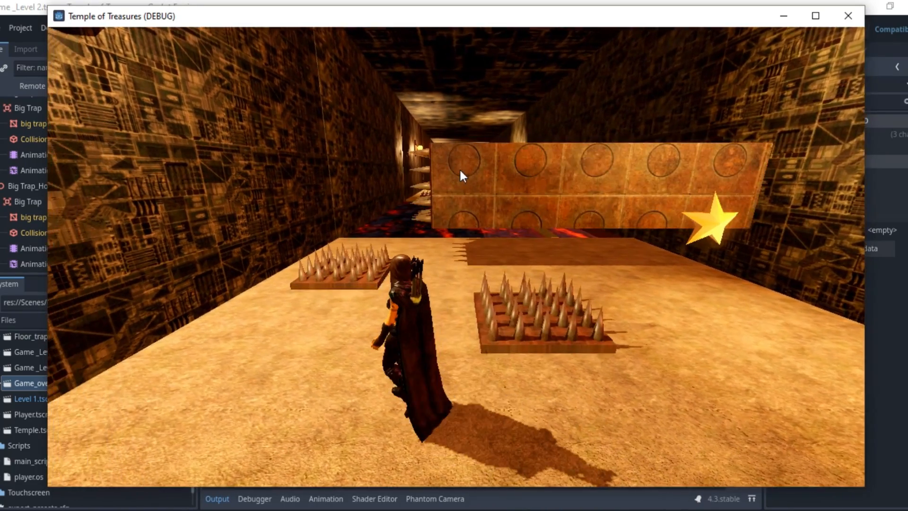
{"action": "key", "text": "Up"}
{"action": "key", "text": "Up"}
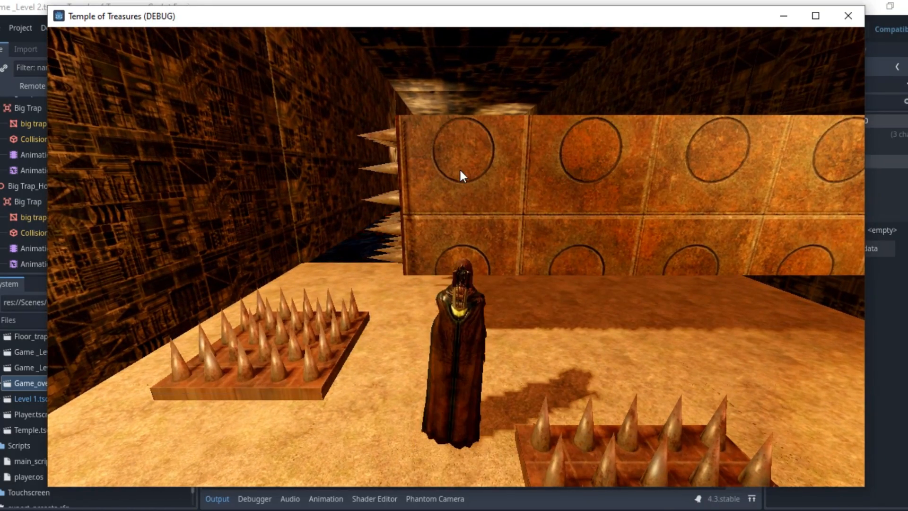
{"action": "key", "text": "Up"}
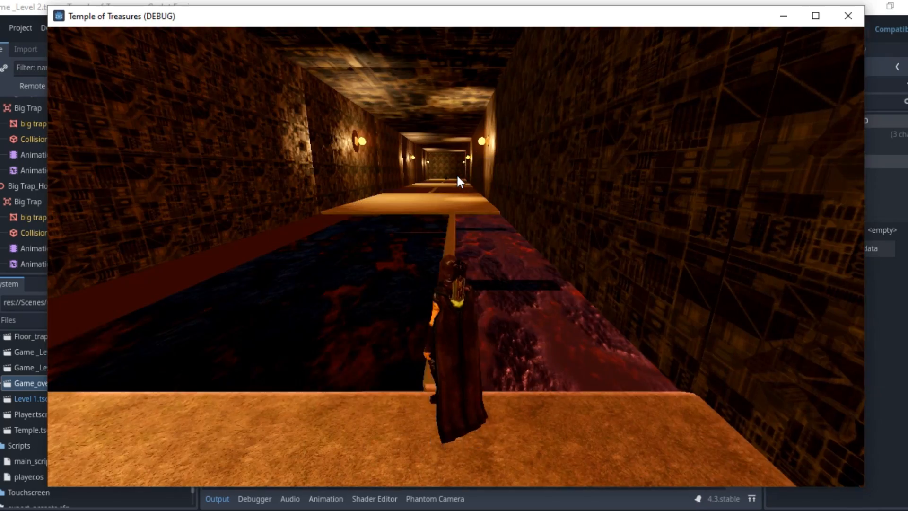
Step: Walk the player along the plank over the lava into the Big Trap to test the game-over trigger, and close the game
{"action": "key", "text": "w"}
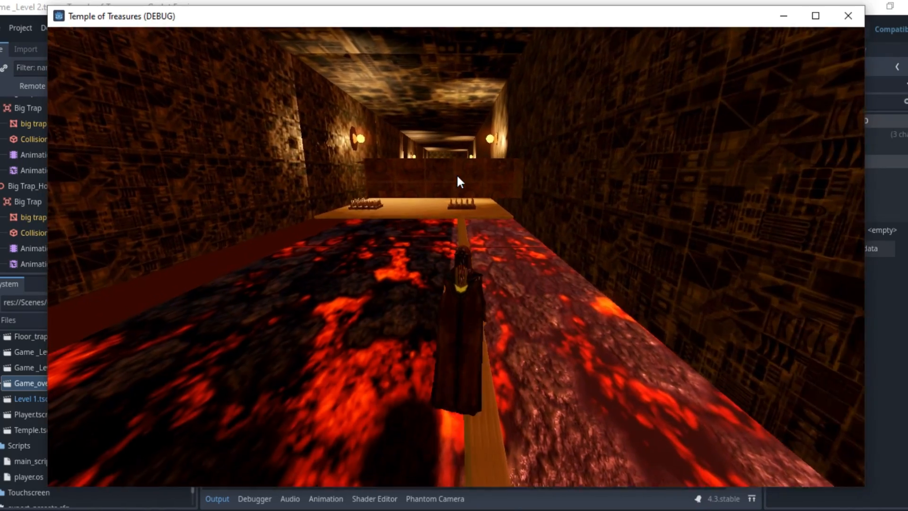
{"action": "key", "text": "w"}
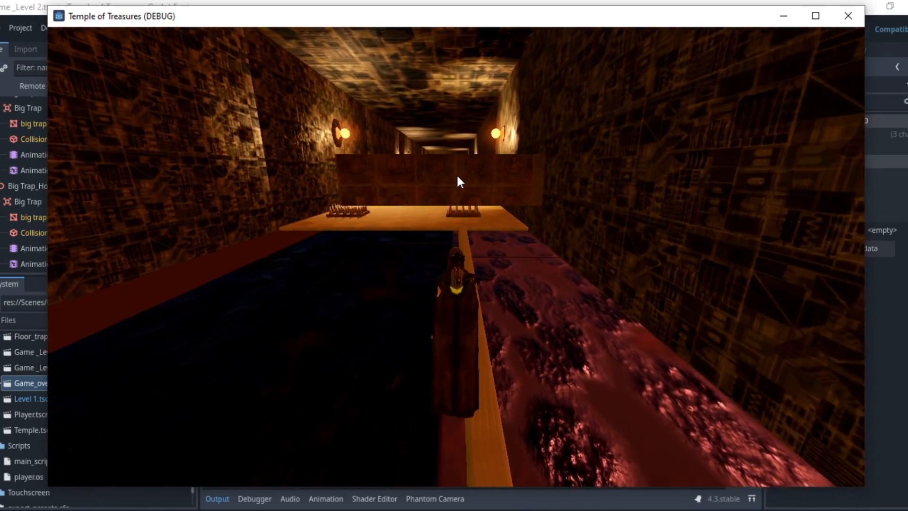
{"action": "key", "text": "w"}
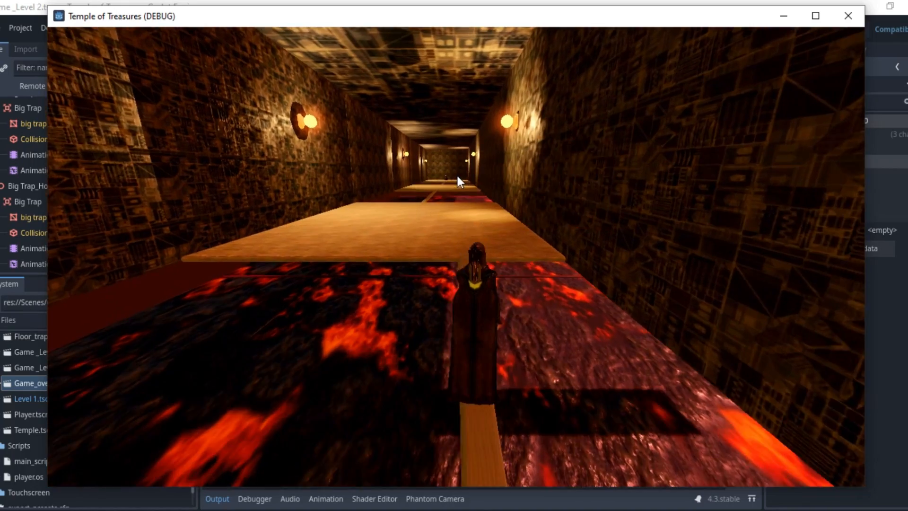
{"action": "key", "text": "w"}
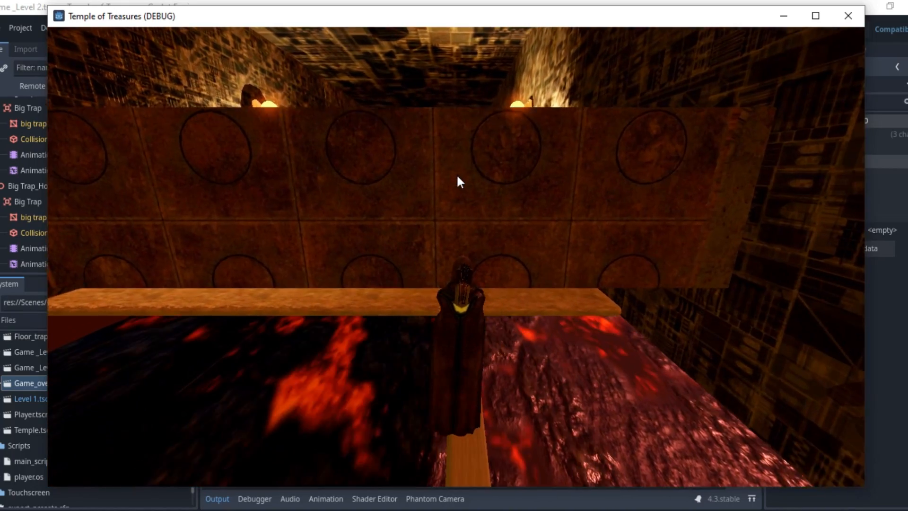
{"action": "key", "text": "w"}
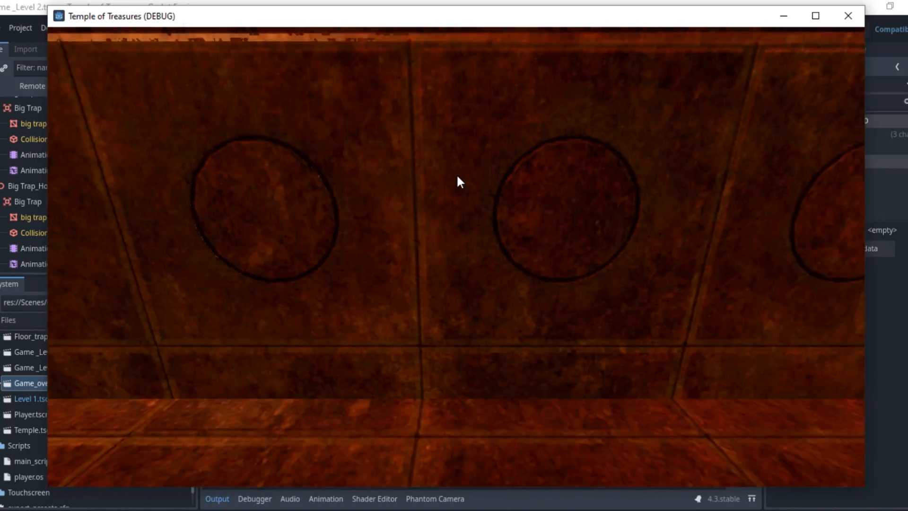
{"action": "key", "text": "a"}
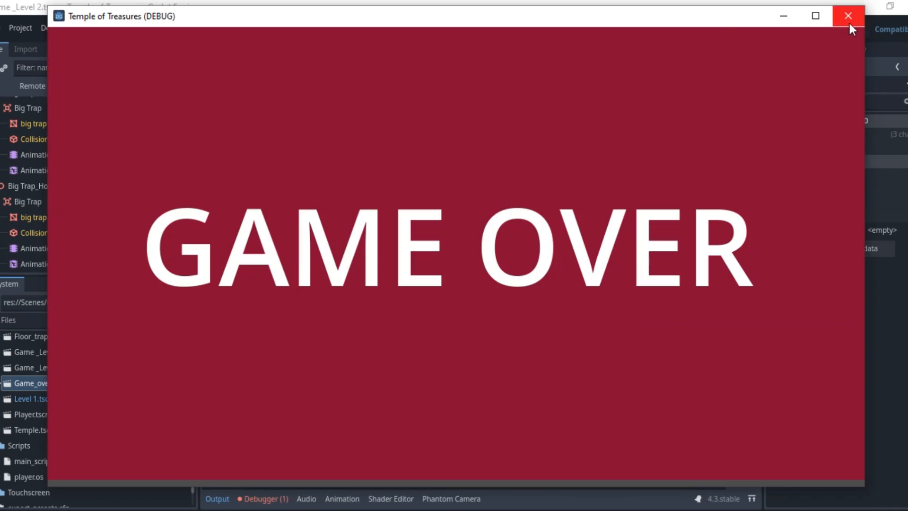
{"action": "left_click", "coordinate": [848, 16]}
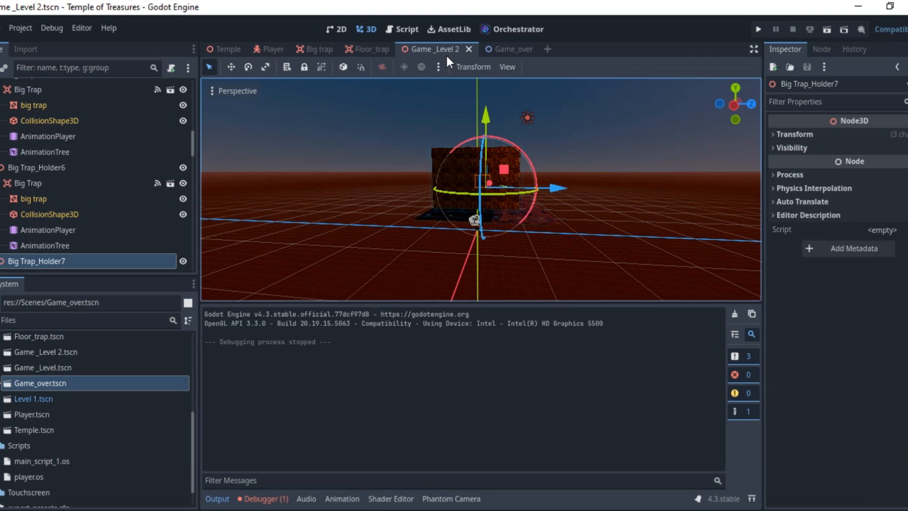
Step: Select the Fire Floor mesh in the level and focus the view on it
{"action": "mouse_move", "coordinate": [480, 49]}
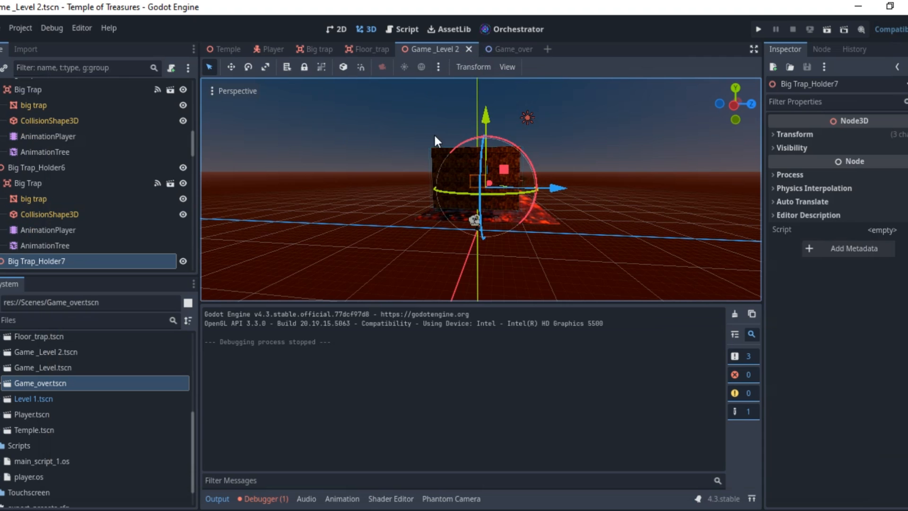
{"action": "scroll", "coordinate": [468, 161], "scroll_direction": "up", "scroll_amount": 5}
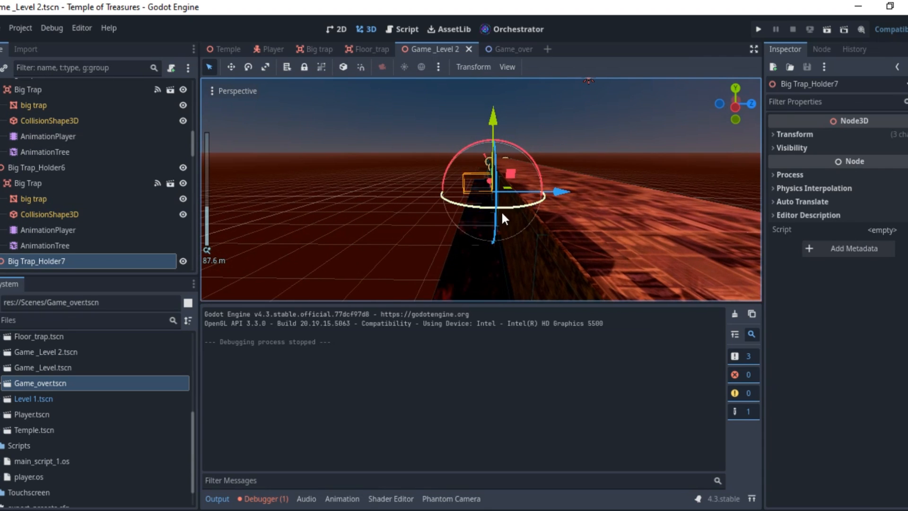
{"action": "middle_click_drag", "start_coordinate": [525, 215], "coordinate": [485, 155], "text": "shift"}
{"action": "scroll", "coordinate": [486, 155], "scroll_direction": "up", "scroll_amount": 4}
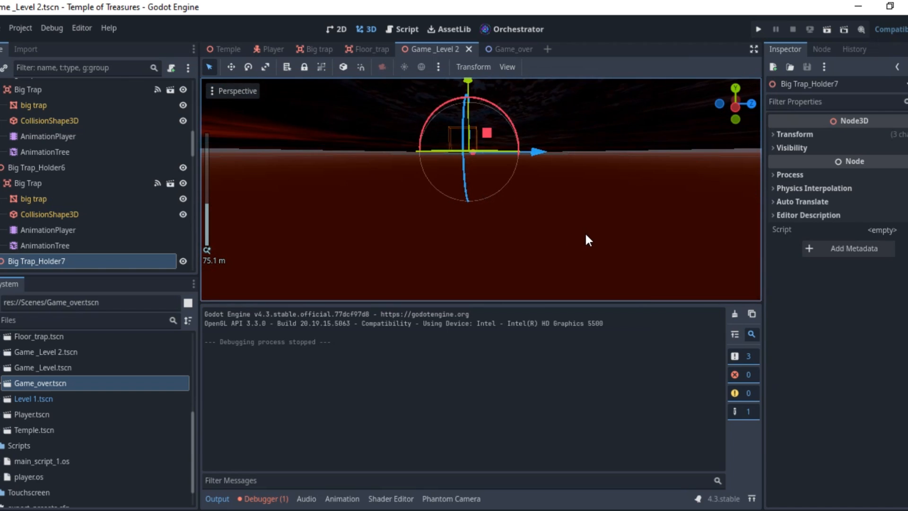
{"action": "scroll", "coordinate": [582, 231], "scroll_direction": "down", "scroll_amount": 2}
{"action": "left_click", "coordinate": [582, 230]}
{"action": "key", "text": "f"}
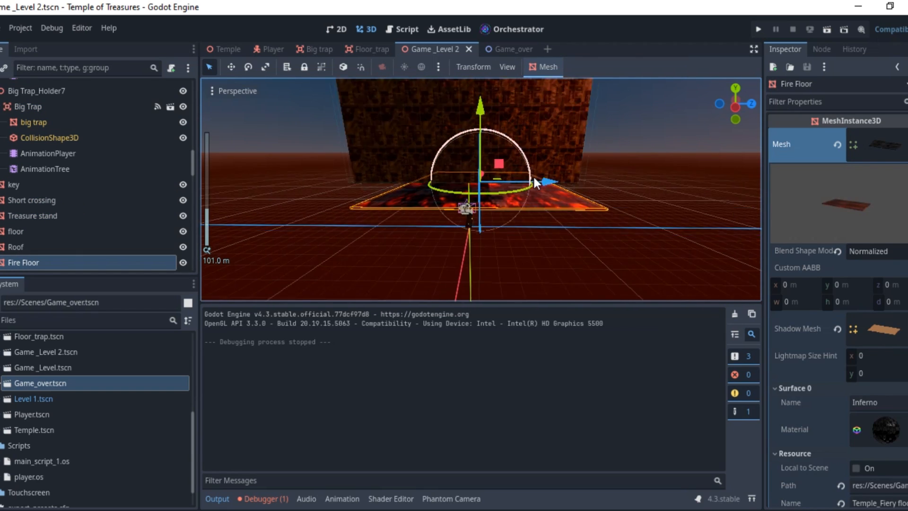
Step: Examine the lava floor and trap placement from outside and inside the corridor, and save the Game _Level 2 scene
{"action": "middle_click_drag", "start_coordinate": [622, 167], "coordinate": [556, 163]}
{"action": "scroll", "coordinate": [508, 190], "scroll_direction": "up", "scroll_amount": 6}
{"action": "middle_click_drag", "start_coordinate": [620, 143], "coordinate": [497, 165]}
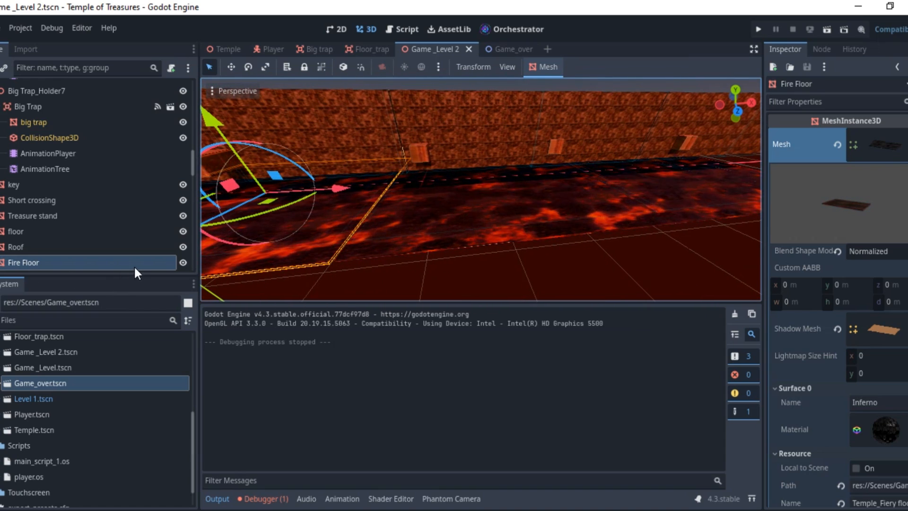
{"action": "middle_click_drag", "start_coordinate": [456, 251], "coordinate": [487, 194]}
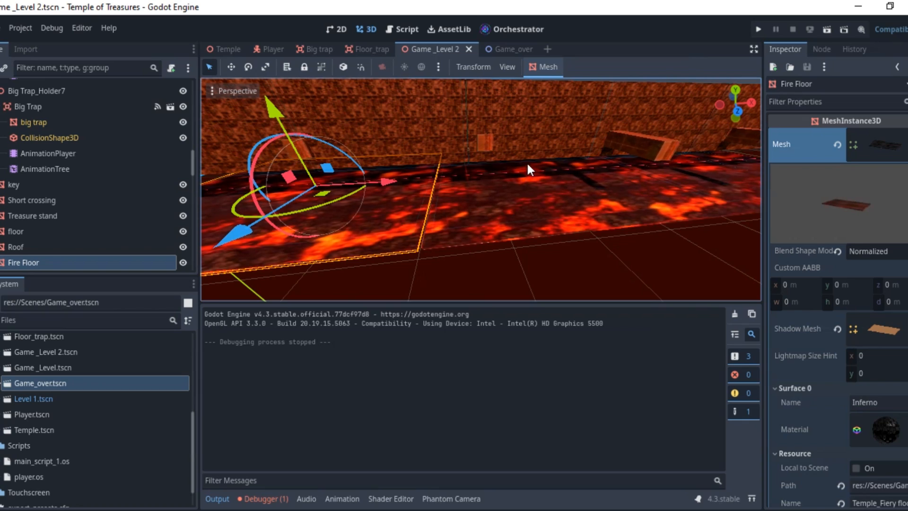
{"action": "middle_click_drag", "start_coordinate": [527, 161], "coordinate": [610, 167]}
{"action": "key", "text": "ctrl+s"}
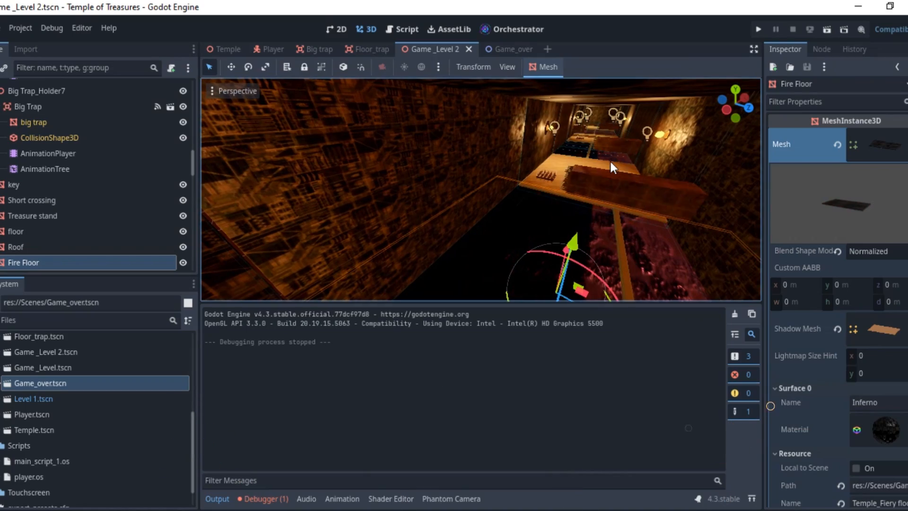
{"action": "scroll", "coordinate": [610, 162], "scroll_direction": "down", "scroll_amount": 5}
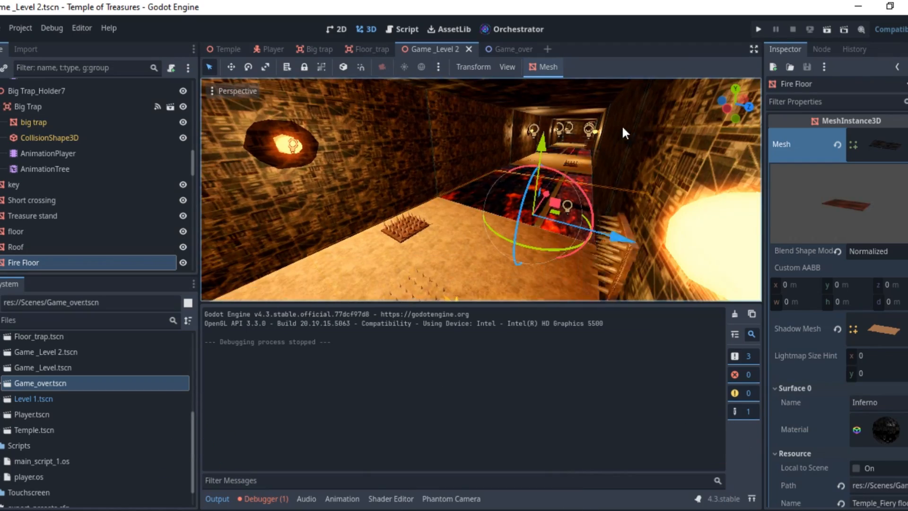